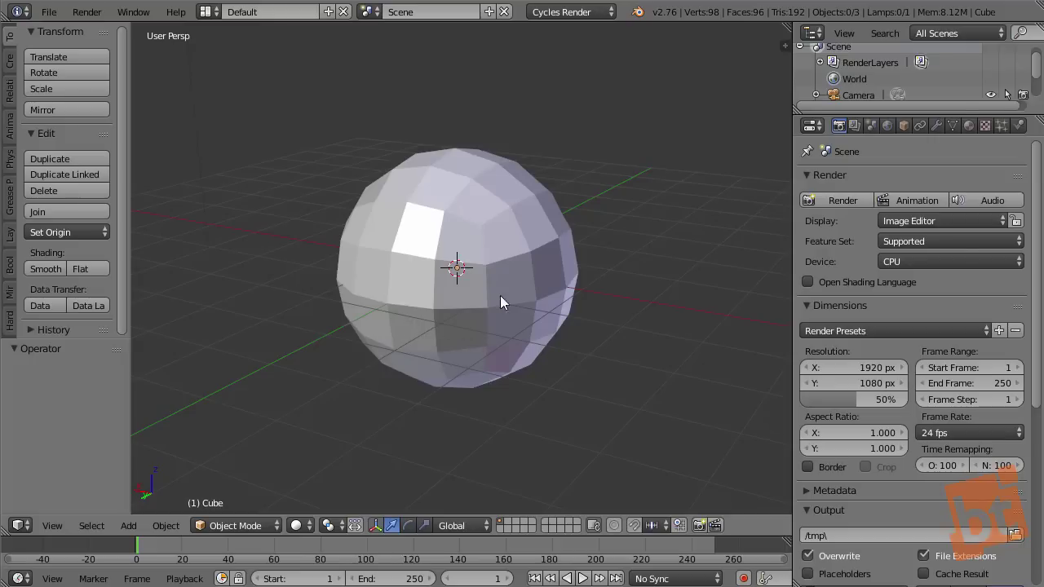
- Delete the faceted sphere mesh from the scene
right_click(455, 259)
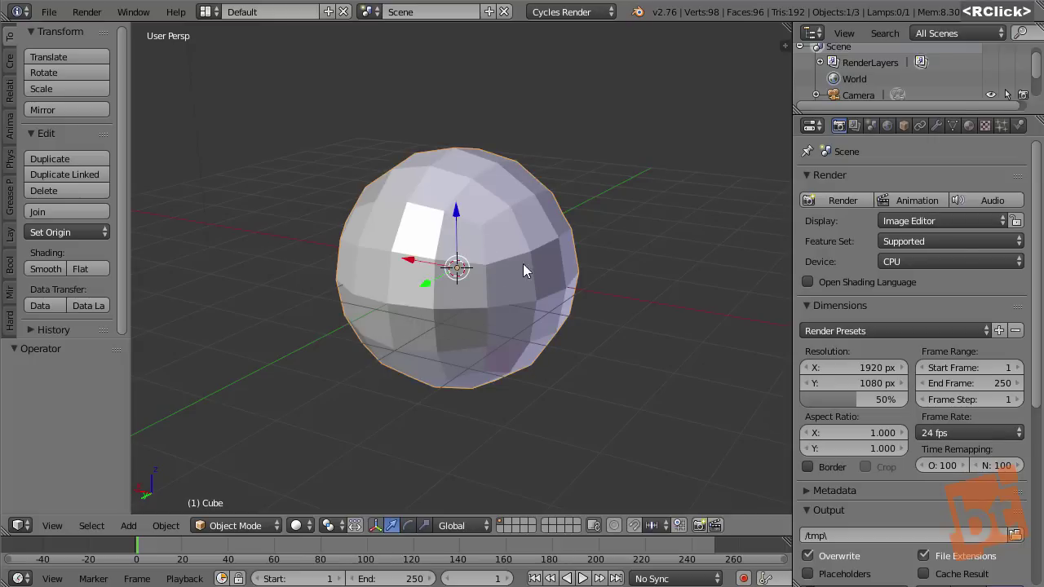
key("x")
left_click(463, 271)
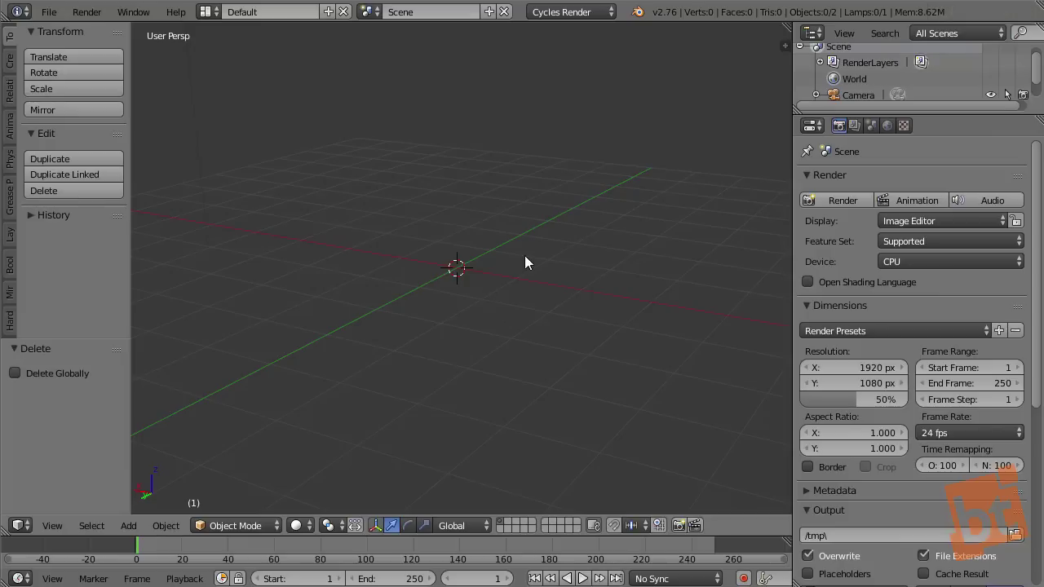
- Add a mesh plane with radius 1.000 at the origin in the top orthographic view
key("KP_7")
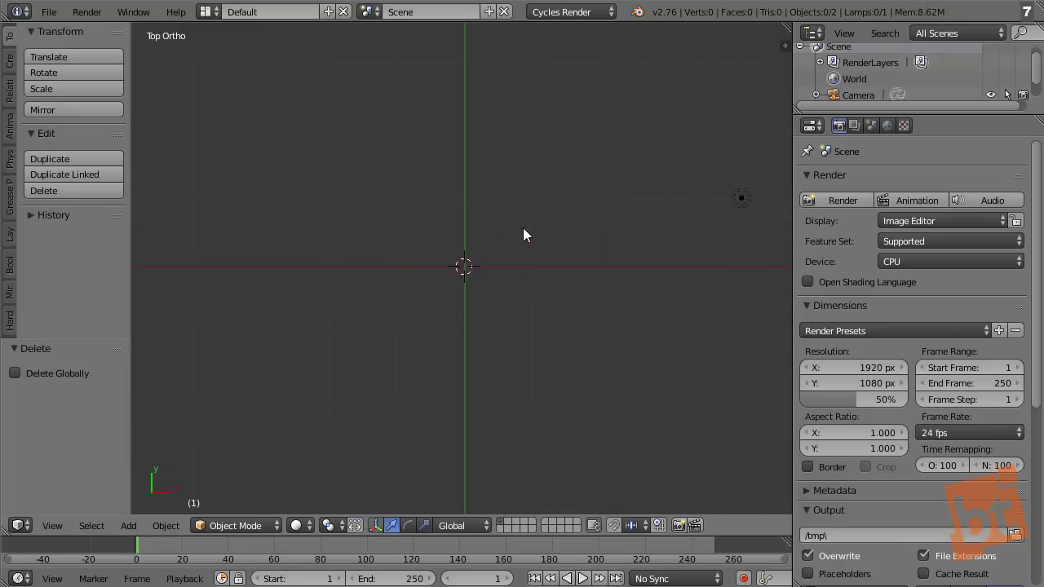
key("shift+a")
mouse_move(575, 160)
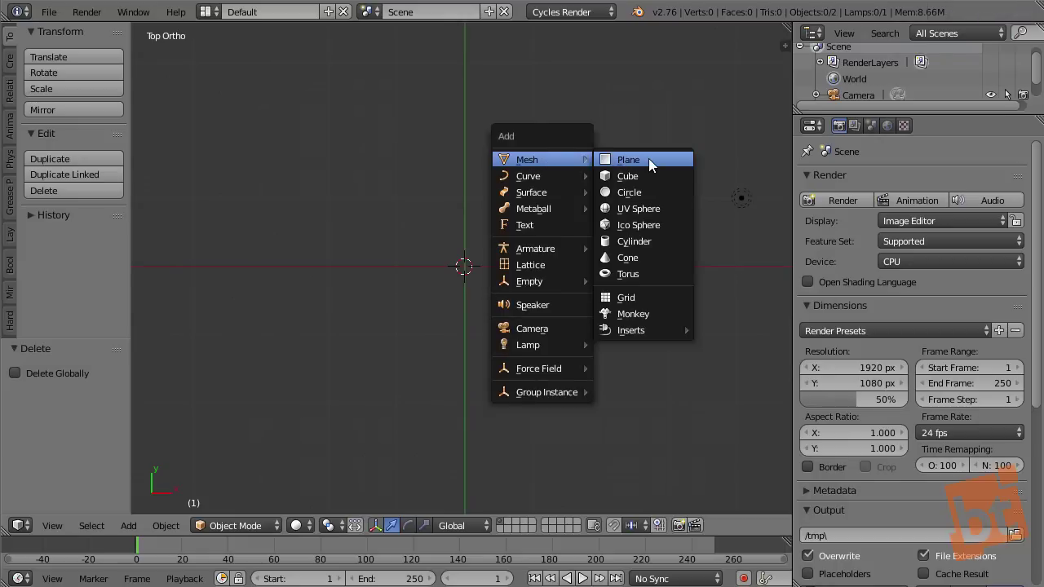
left_click(12, 61)
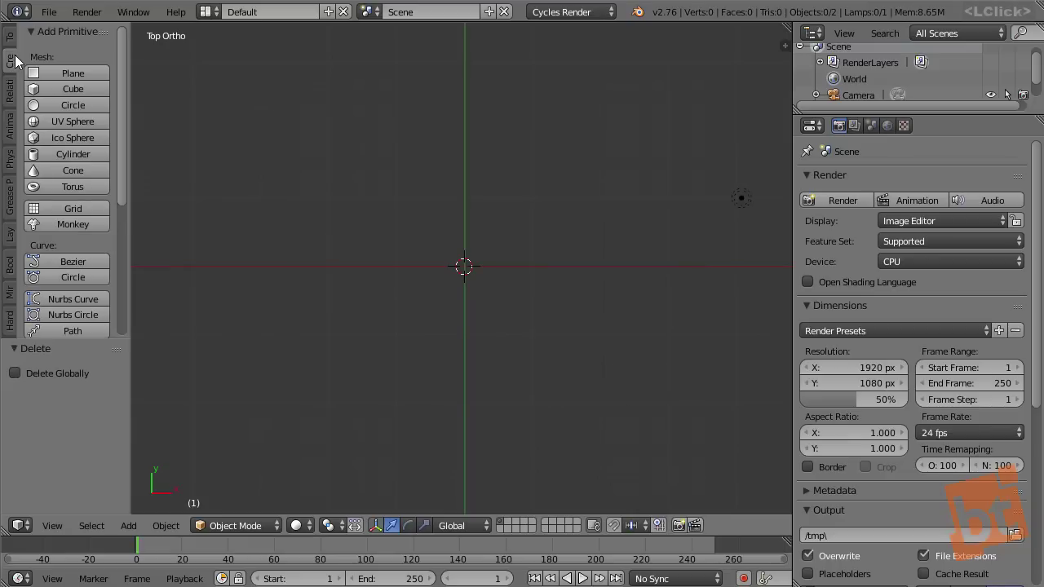
left_click(73, 73)
left_click(133, 526)
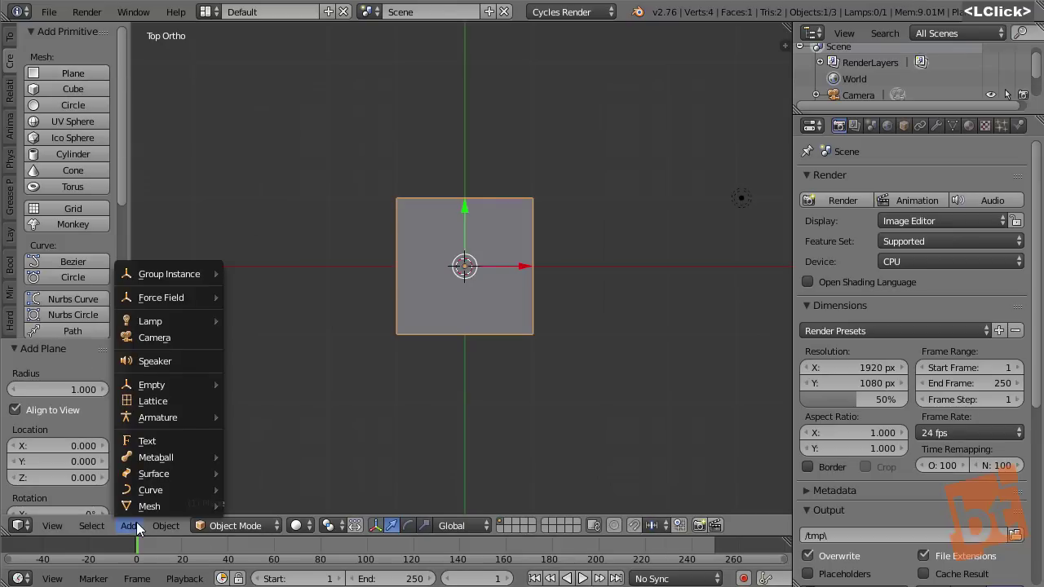
left_click(156, 507)
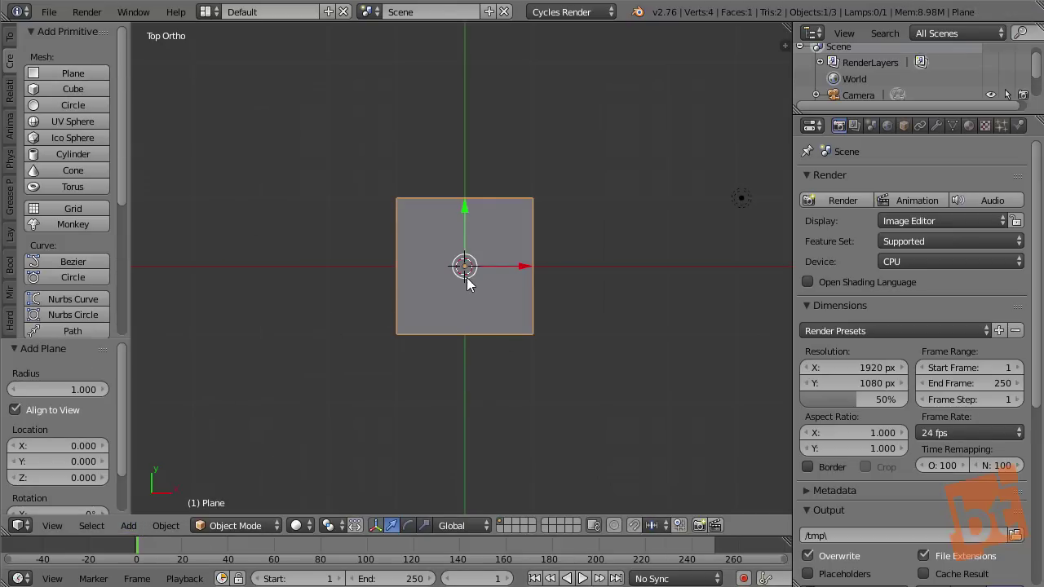
- In Edit Mode, add one vertical loop cut exactly through the middle of the plane, without sliding it
scroll(467, 278, "up", 4)
scroll(466, 283, "up", 2)
middle_click_drag(486, 296, 478, 301)
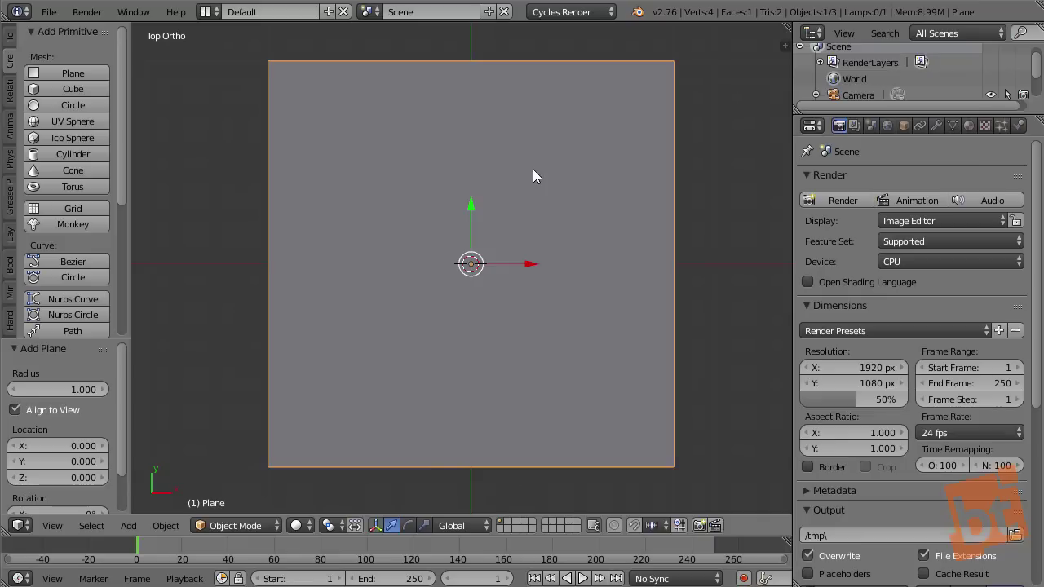
left_click(234, 526)
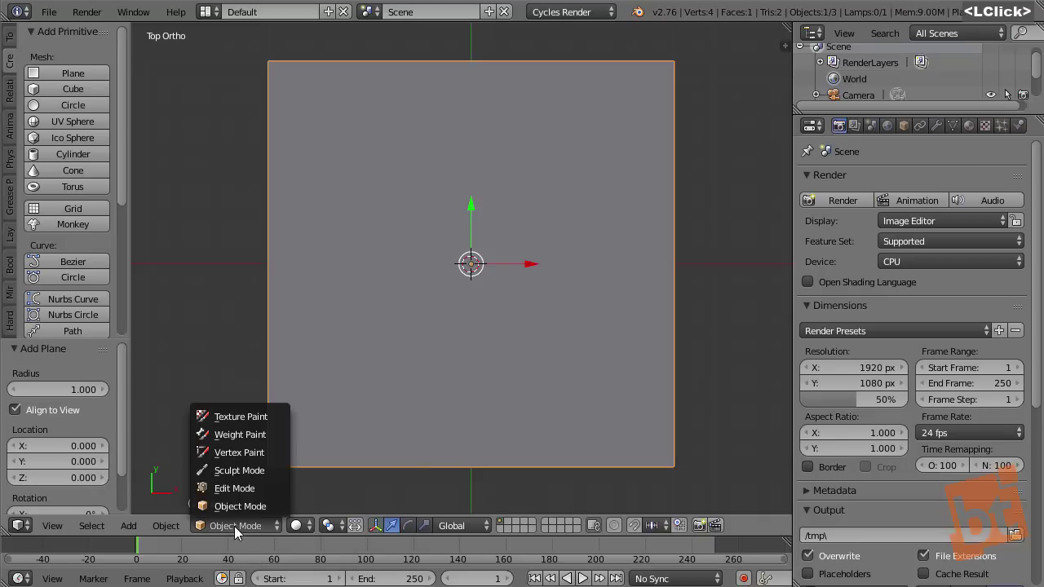
left_click(251, 487)
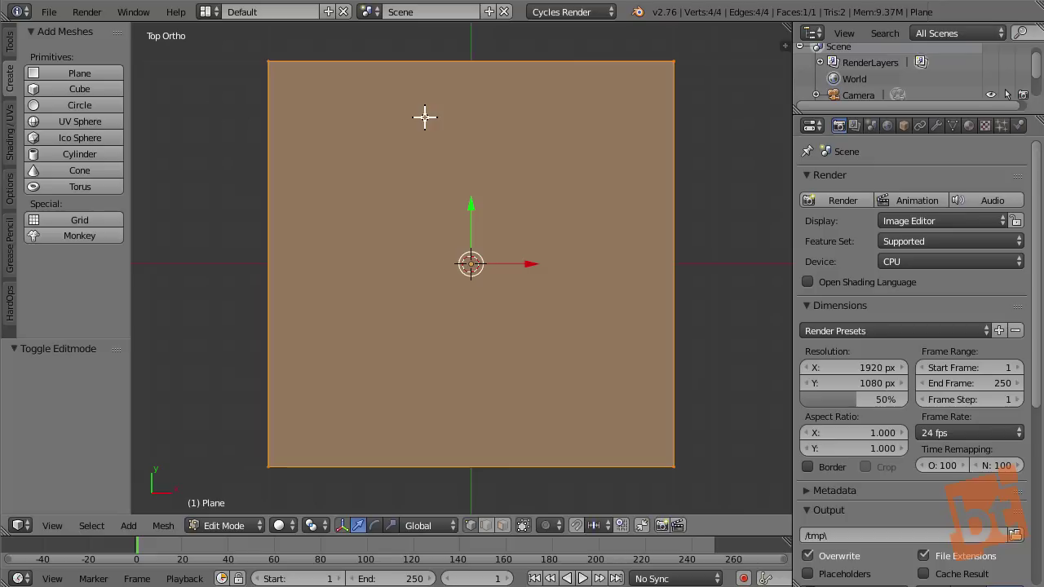
key("ctrl+r")
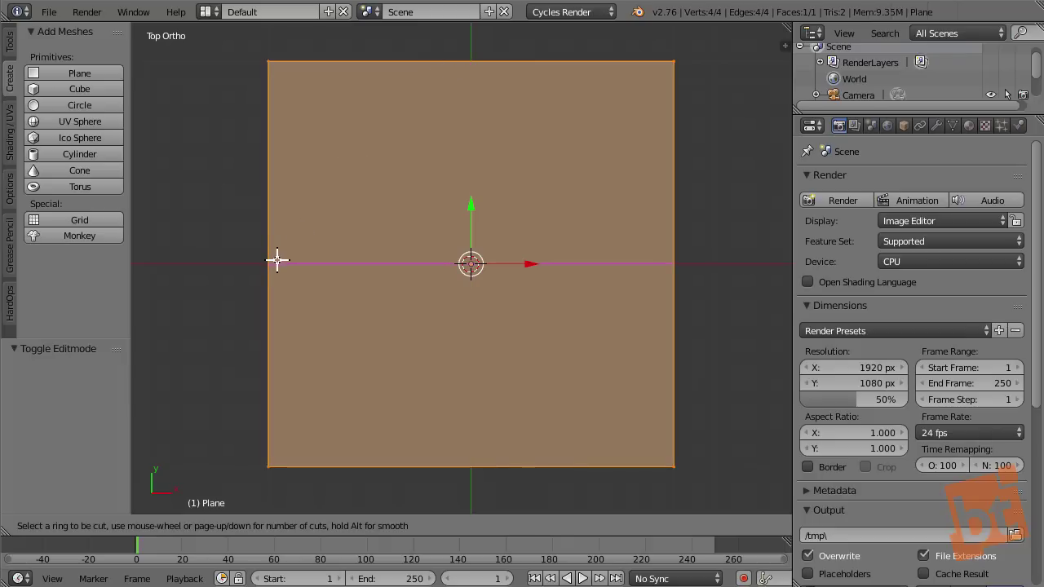
left_click(451, 68)
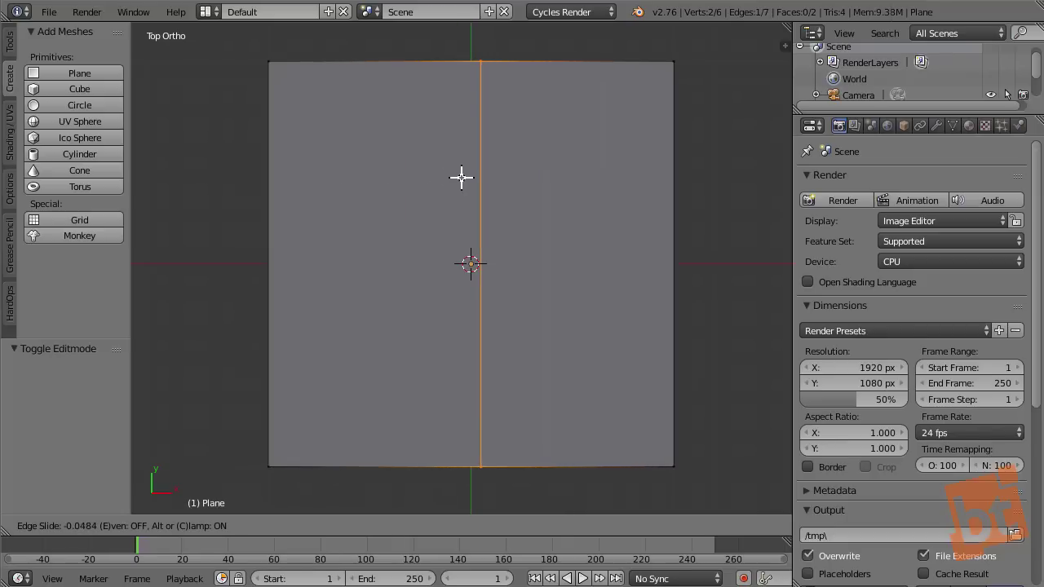
key("Escape")
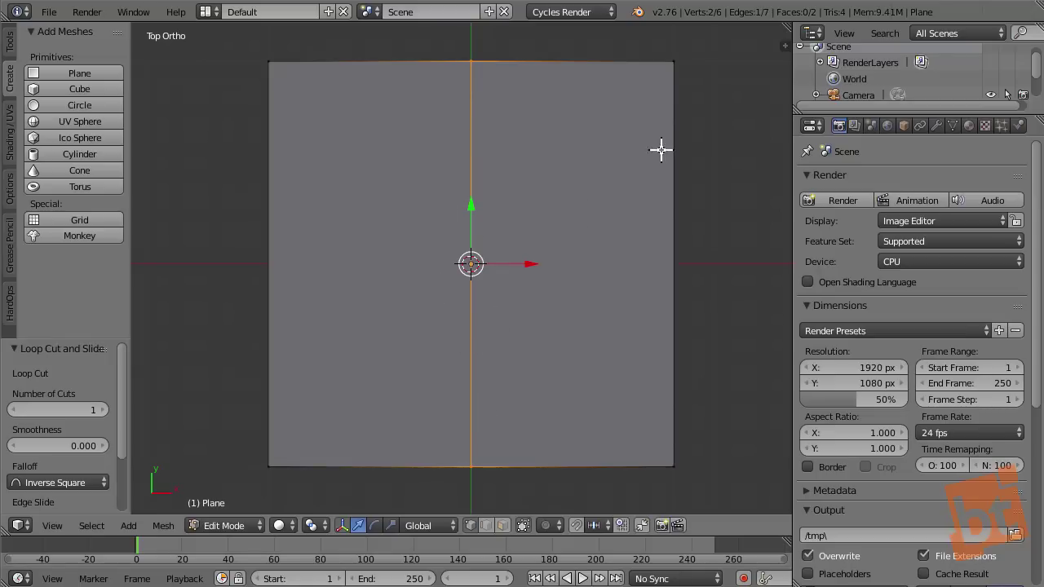
- Delete the two outer vertices on the plane's positive X side and return to Object Mode
right_click(674, 60)
right_click(673, 461, "shift")
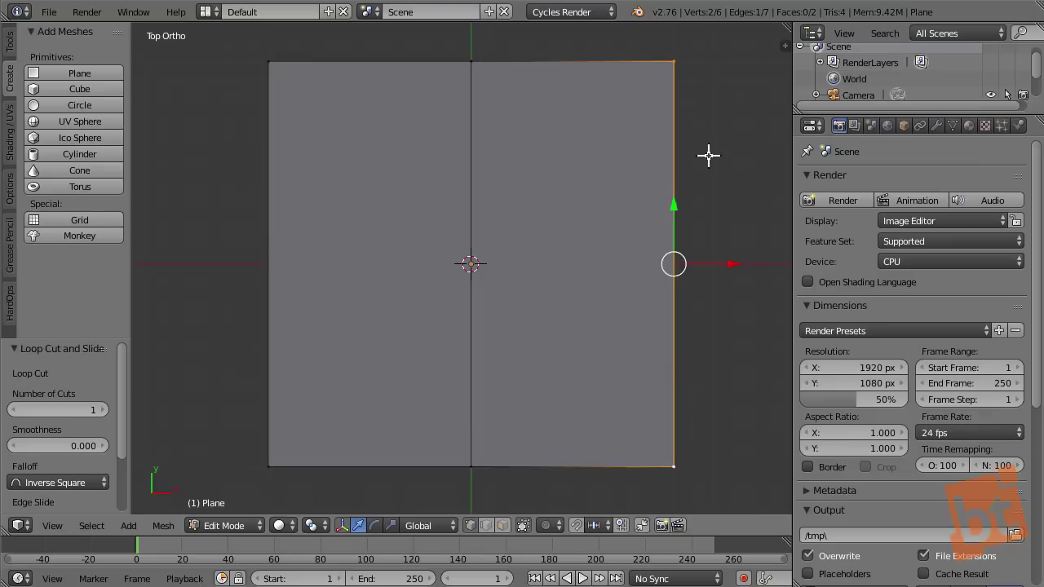
key("x")
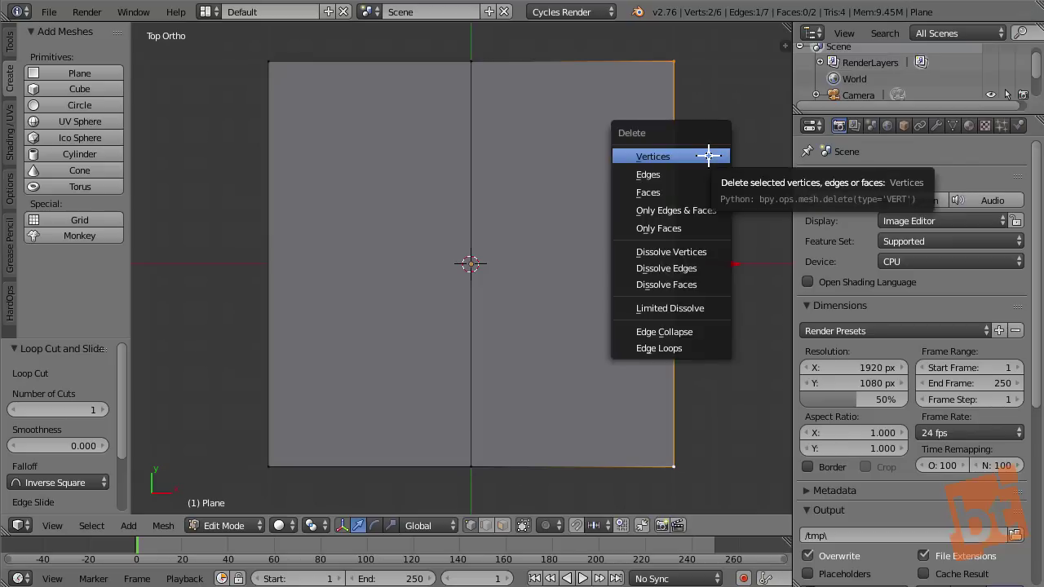
left_click(706, 155)
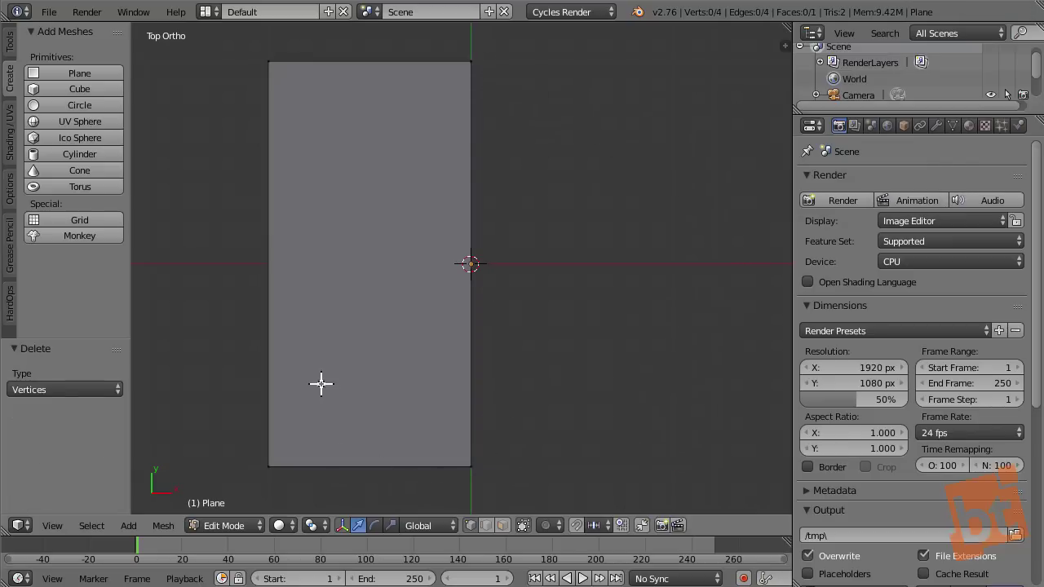
key("Tab")
- Add a Mirror modifier to the remaining half of the plane
scroll(475, 274, "up", 1)
scroll(472, 261, "down", 1)
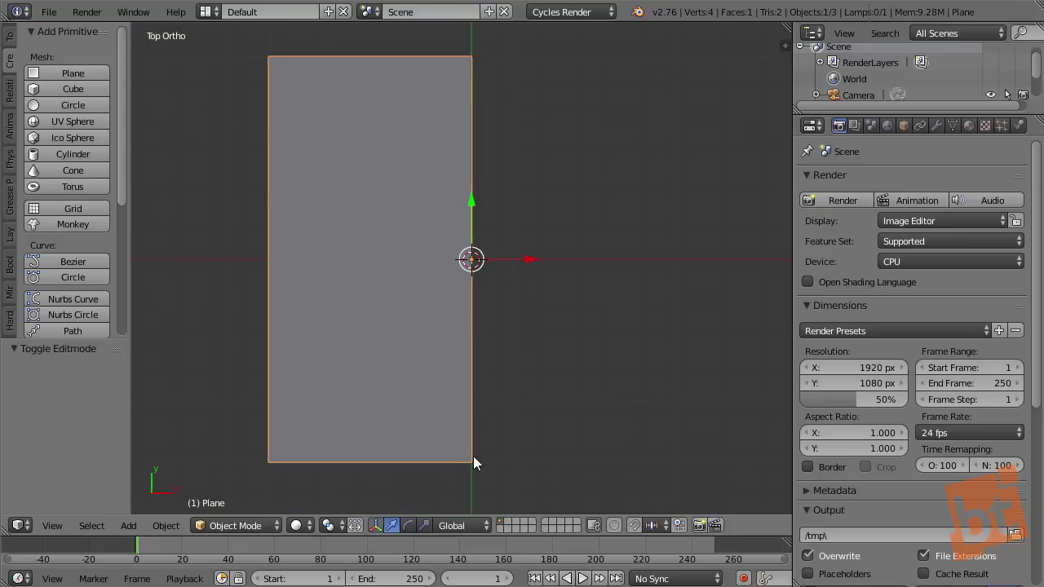
left_click(937, 125)
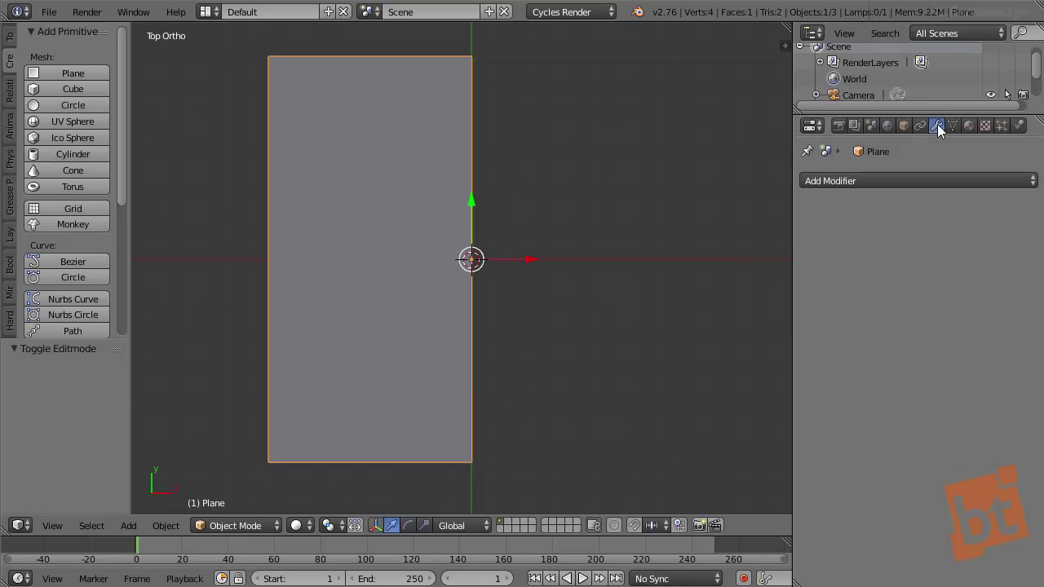
left_click(912, 183)
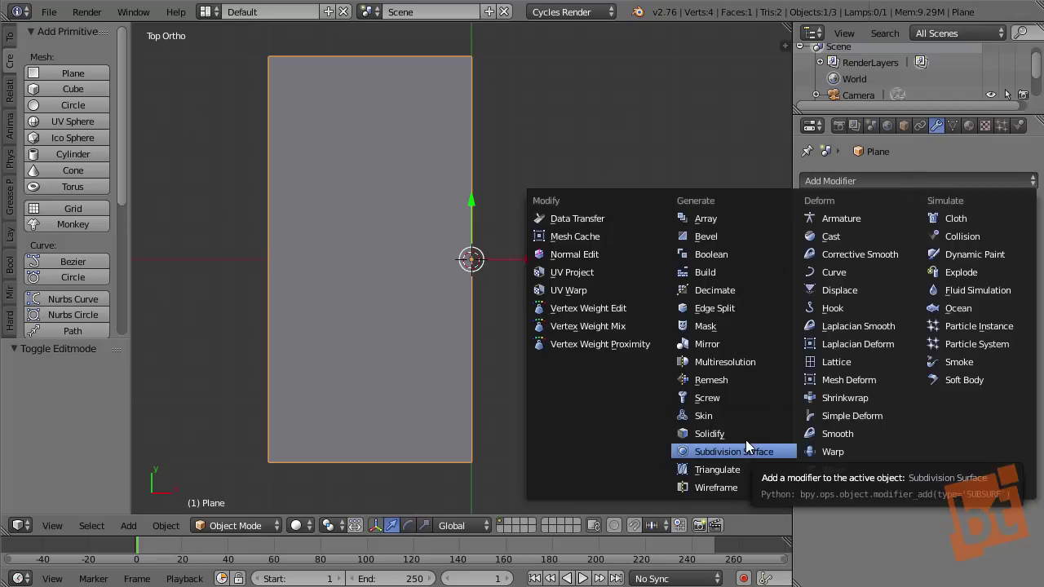
left_click(732, 343)
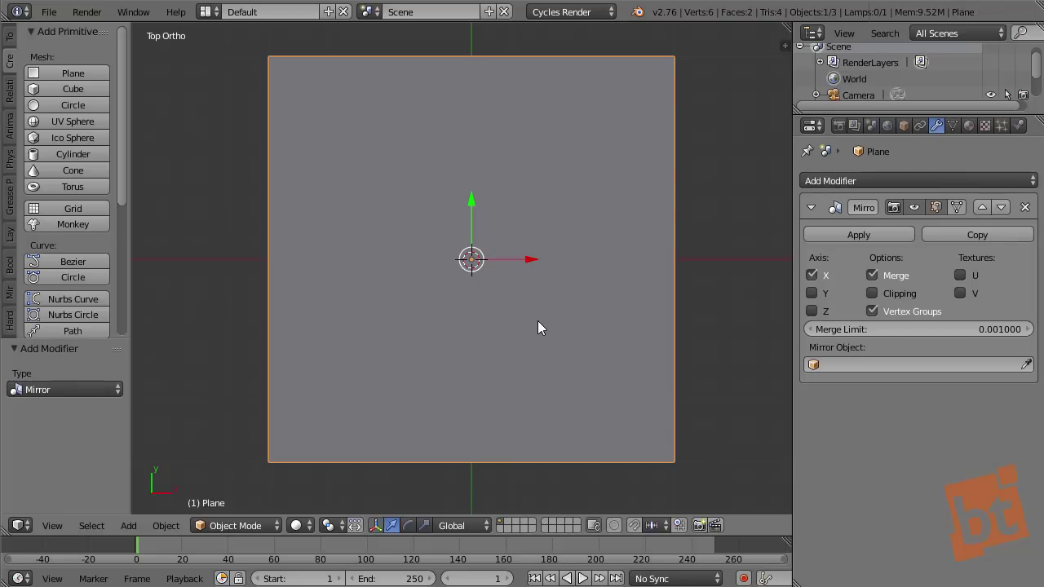
- Switch the mirrored plane to Edit Mode, with both halves in view
key("Tab")
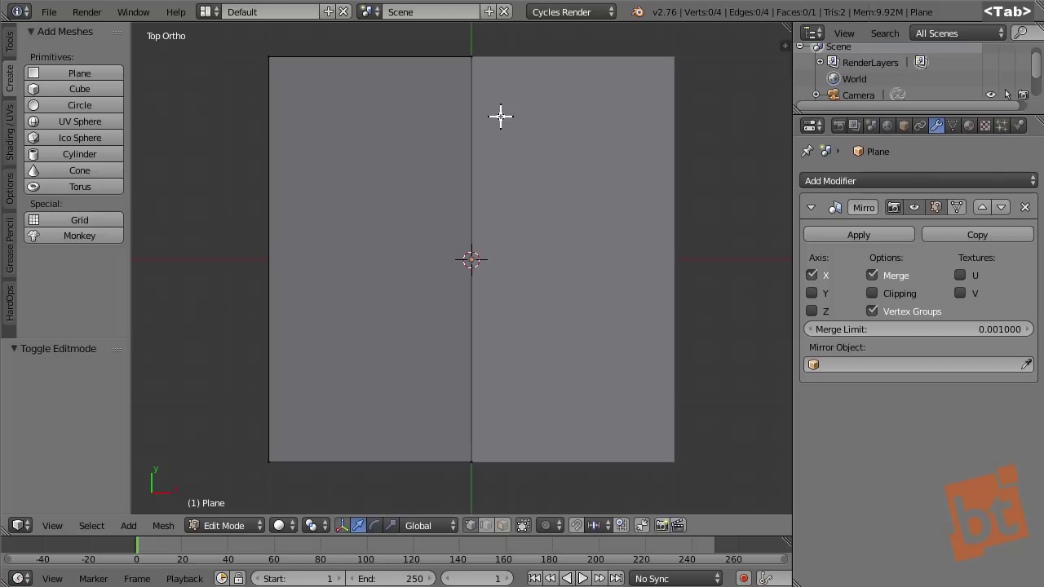
middle_click_drag(498, 117, 511, 119, "shift")
scroll(510, 121, "down", 1)
scroll(509, 120, "down", 2)
scroll(510, 121, "up", 2)
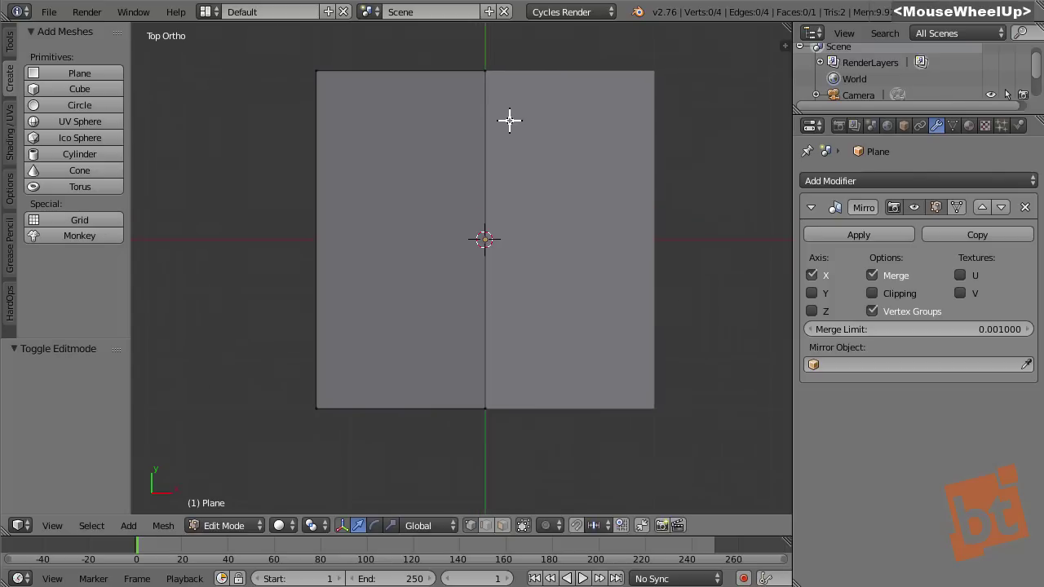
- Try moving the upper vertex of the centre seam off the mirror line
right_click(486, 80)
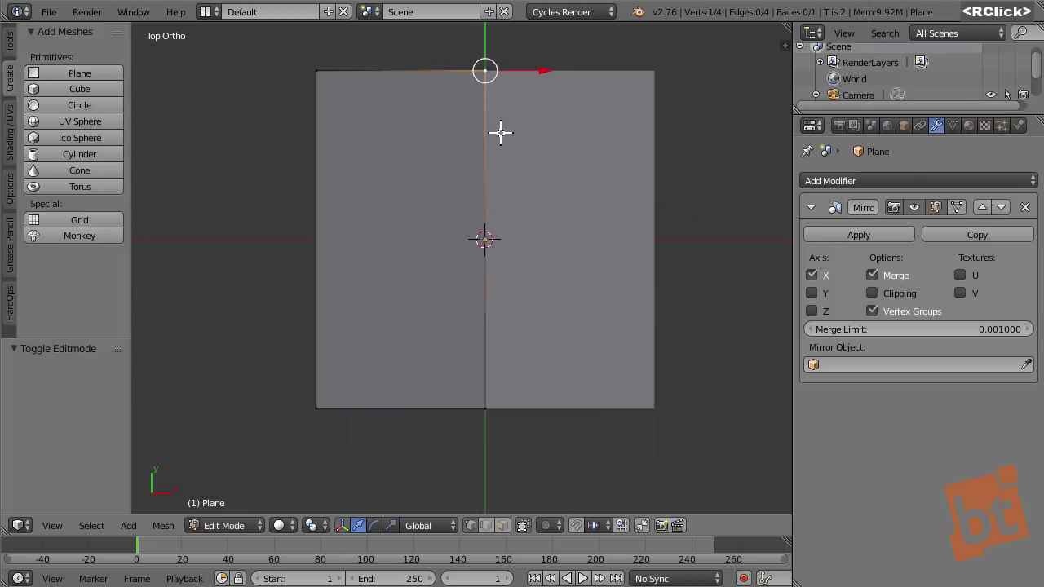
right_click(486, 410)
right_click(484, 71)
right_click(487, 79)
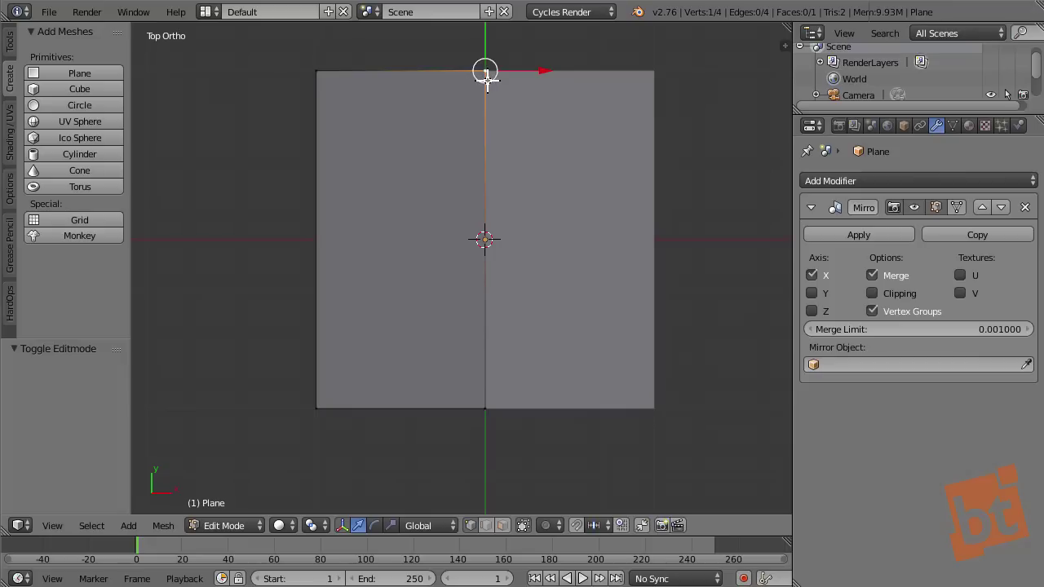
key("g")
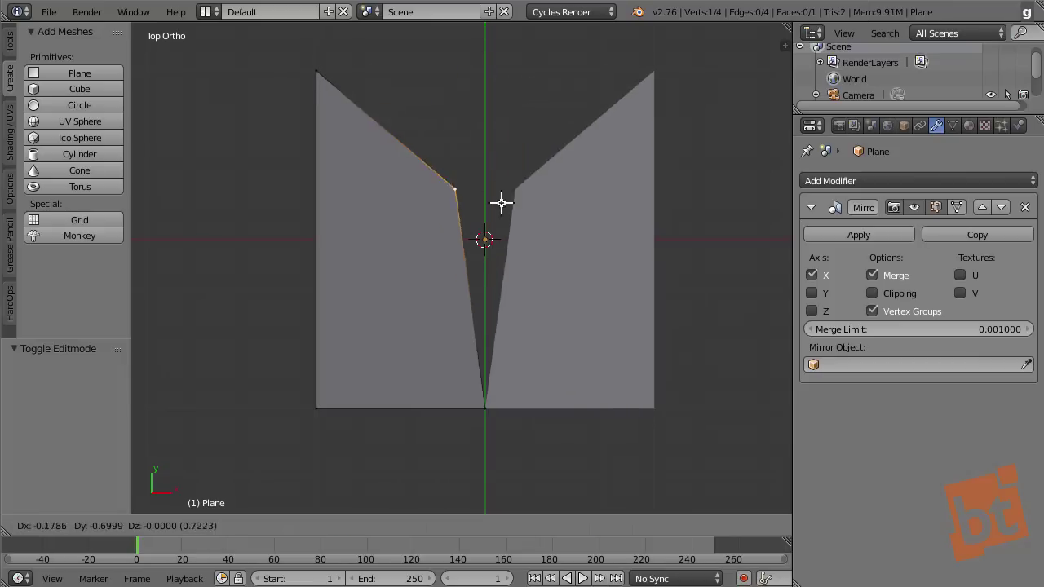
right_click(495, 135)
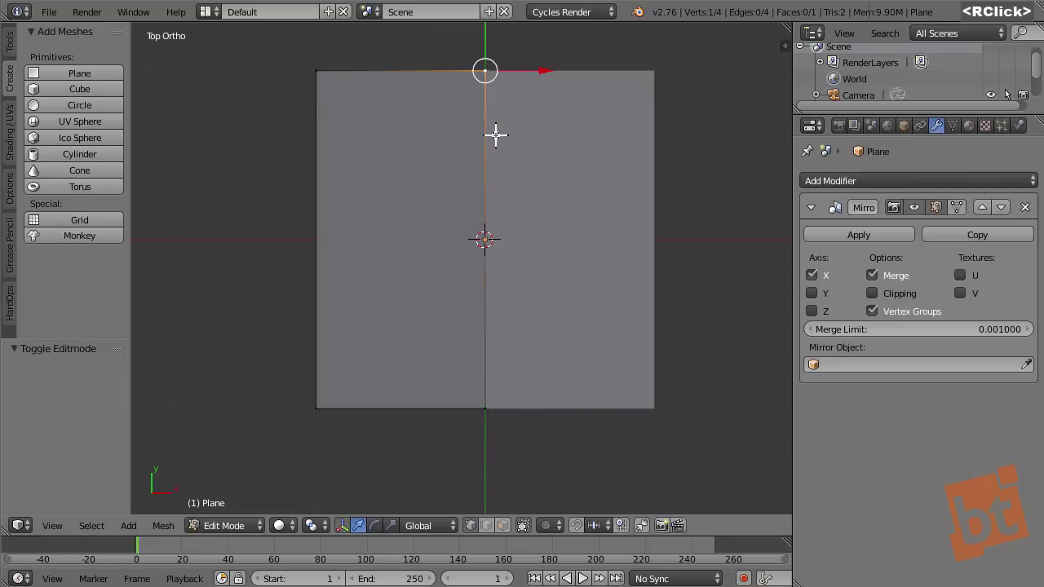
- Deselect all vertices and enable Clipping in the Mirror modifier
key("a")
right_click(485, 70)
right_click(494, 397)
right_click(482, 108)
right_click(489, 398)
key("a")
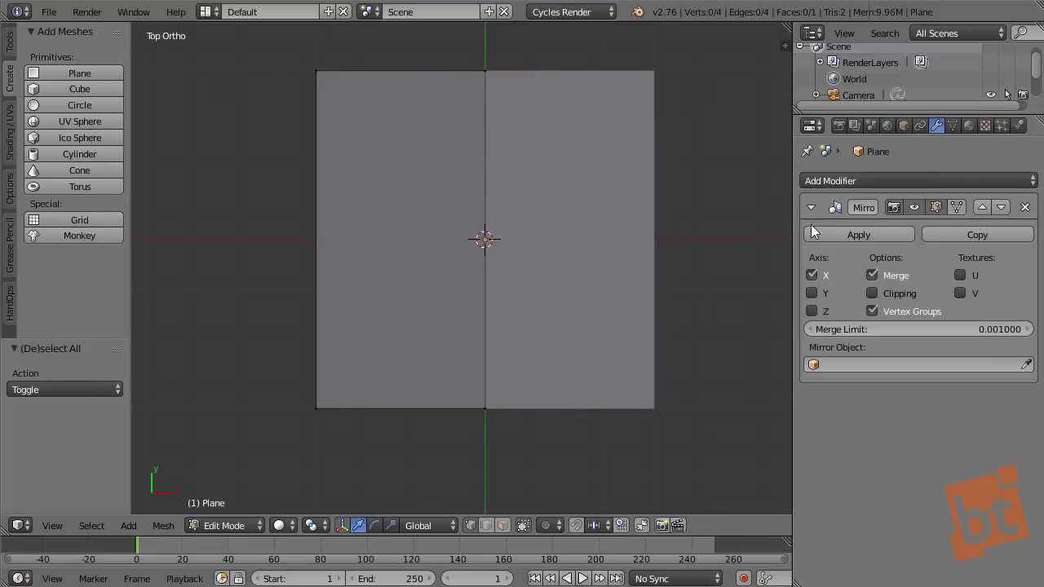
left_click(873, 292)
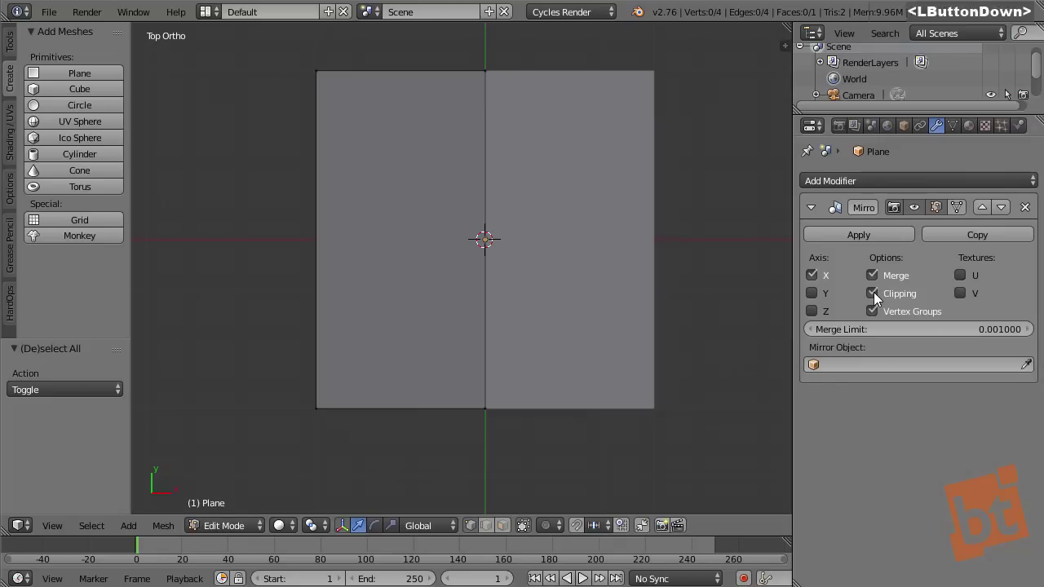
- Try moving the upper centre-seam vertex sideways with Clipping enabled, cancel the move and clear the selection
right_click(486, 73)
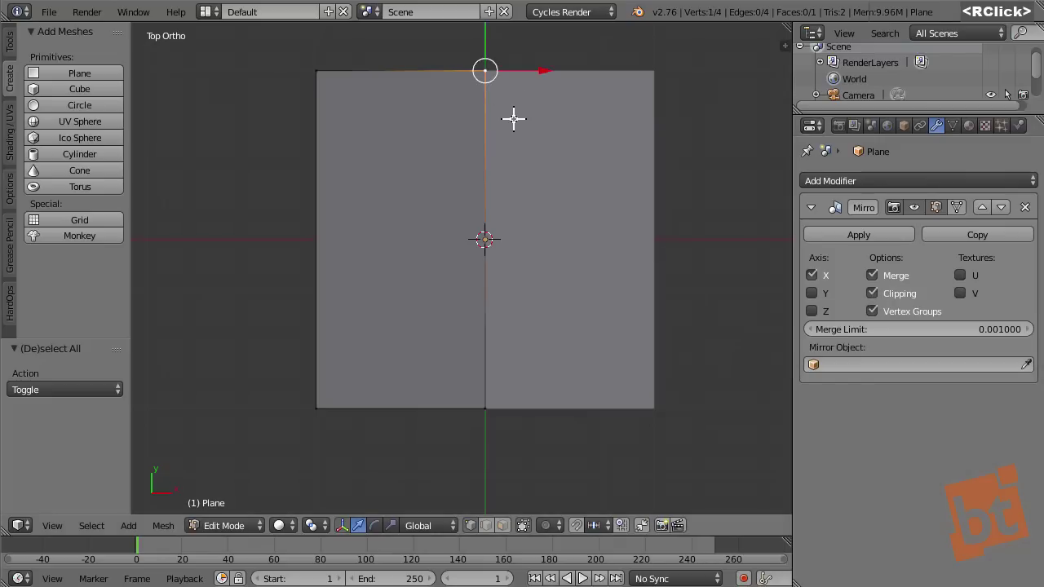
key("g")
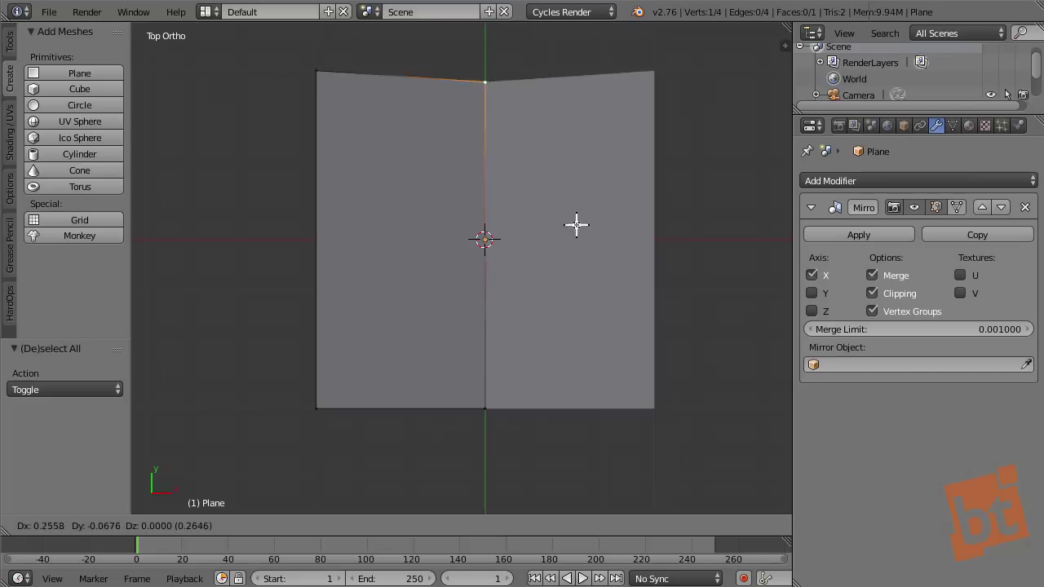
right_click(522, 147)
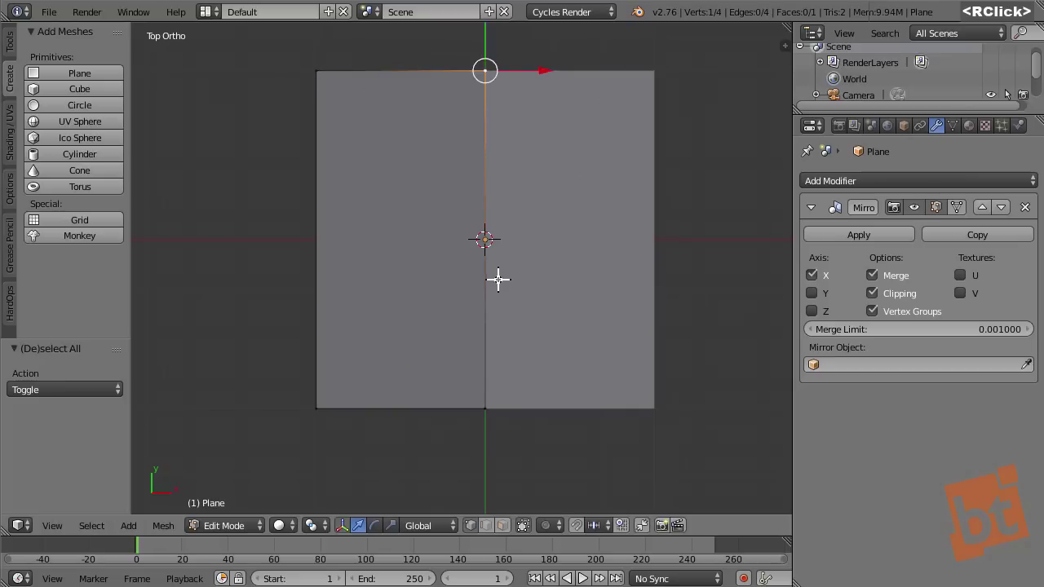
key("a")
- Try moving the lower centre-seam vertex with Clipping enabled, cancel the move and clear the selection
mouse_move(496, 321)
middle_mouse_down("shift")
mouse_move(499, 340)
mouse_move(502, 328)
middle_mouse_up("shift")
right_click(490, 443)
key("g")
right_click(507, 324)
key("a")
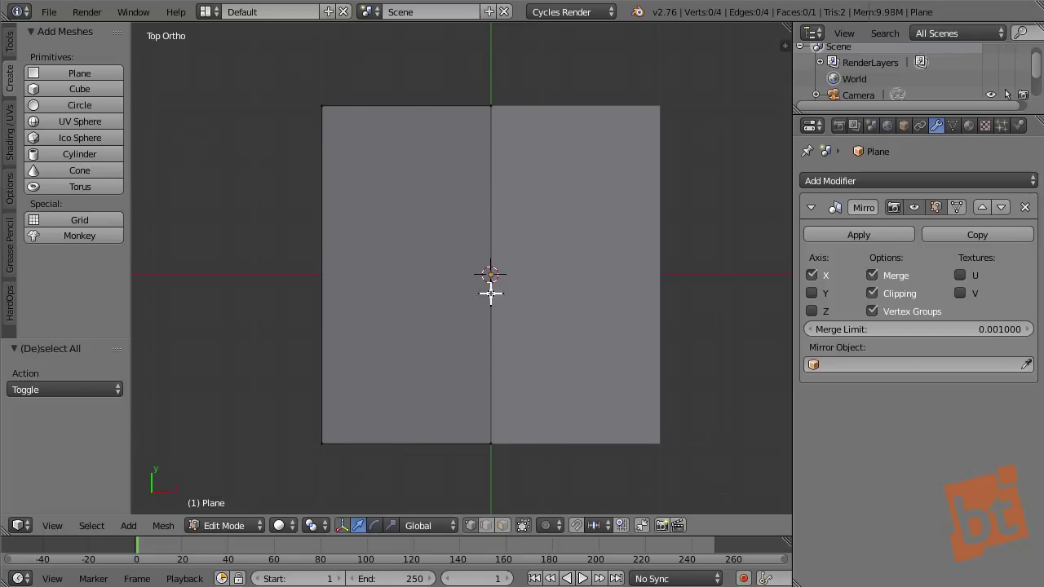
- Move the whole half plane down along the mirror line by about 1.64 units
key("a")
middle_click_drag(494, 376, 492, 319, "shift")
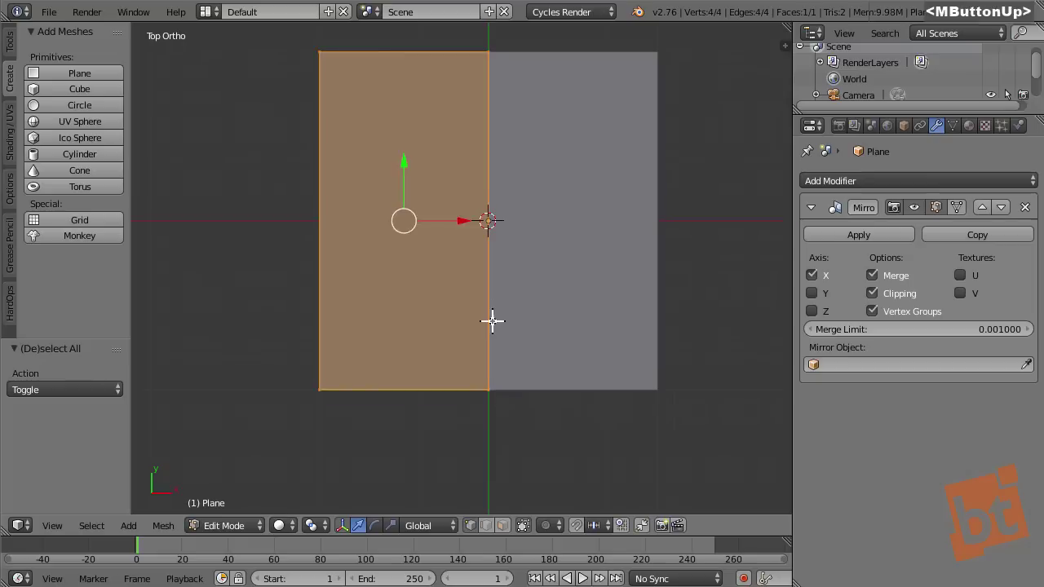
key("a")
middle_click_drag(491, 269, 490, 267, "shift")
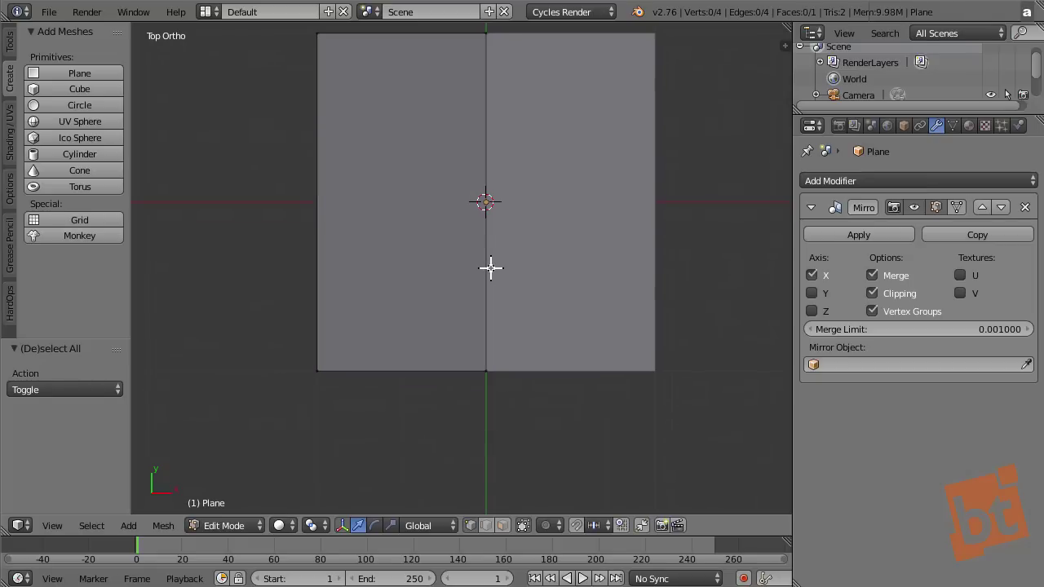
key("a")
key("g")
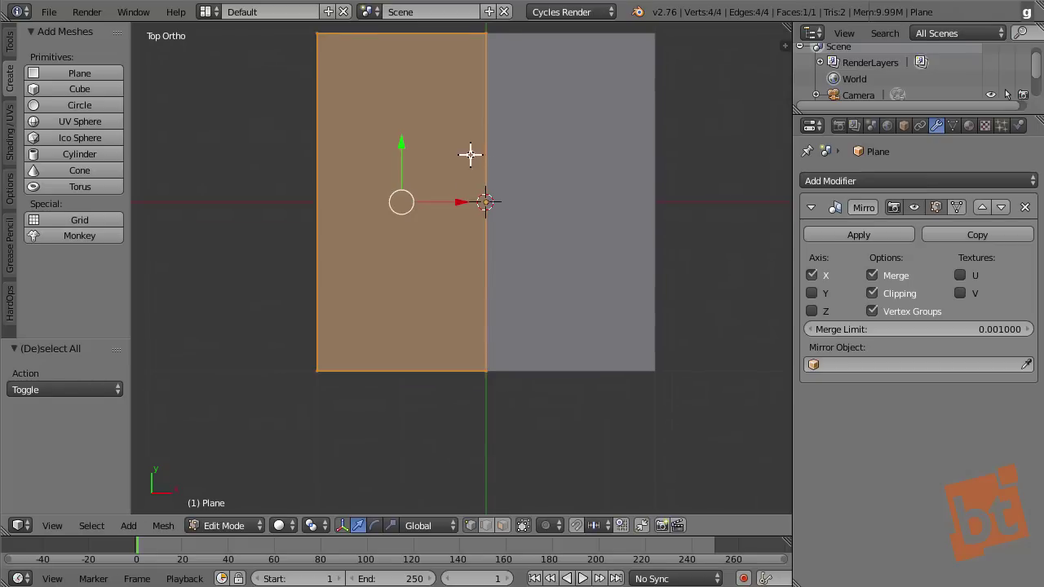
left_click(478, 396)
- Scale the whole half plane to about 0.52, reposition it below the origin and clear the selection
scroll(480, 364, "down", 4)
key("s")
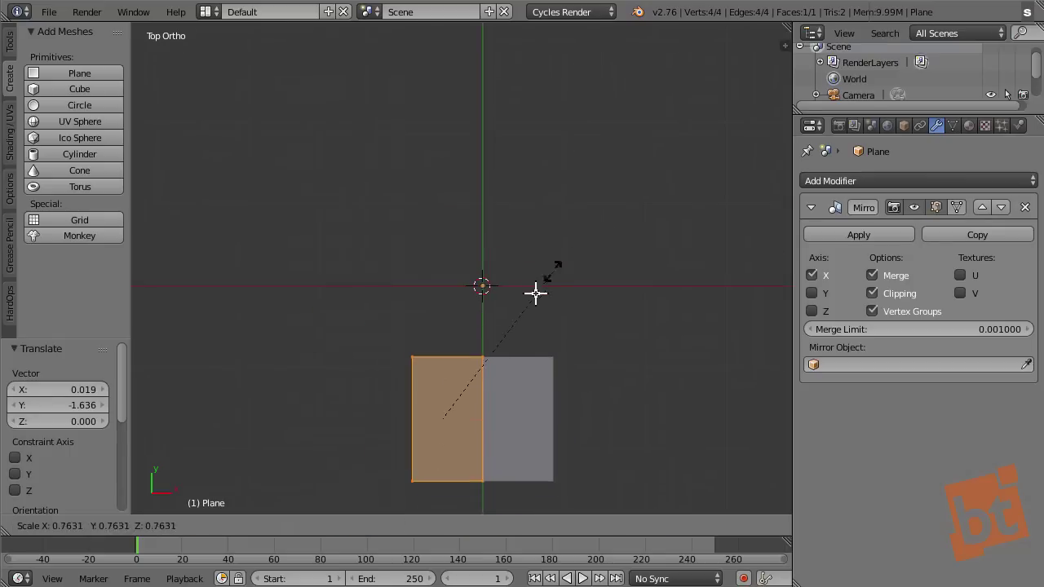
left_click(522, 314)
key("g")
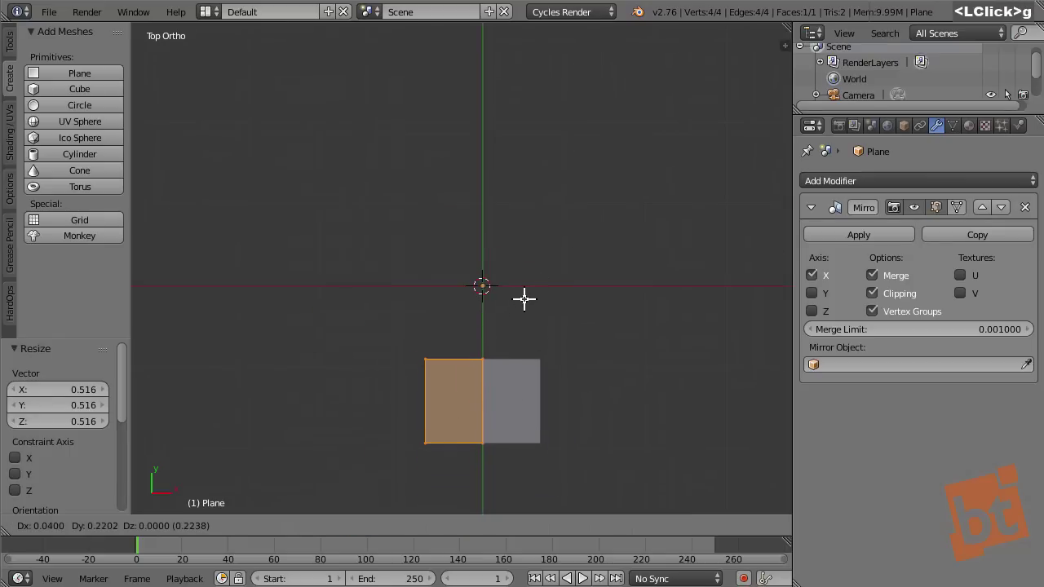
left_click(523, 316)
key("a")
scroll(501, 323, "up", 2)
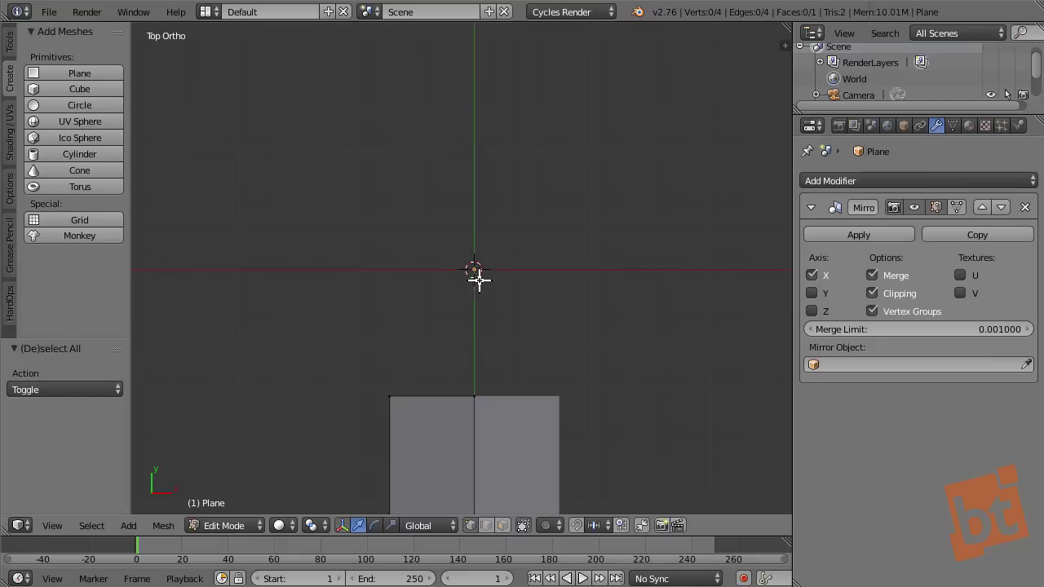
- Pick the upper and lower centre-seam vertices in turn to inspect the seam on the mirror line
middle_click_drag(462, 282, 478, 319, "shift")
right_click(482, 319)
right_click(484, 420)
right_click(482, 319)
right_click(489, 438)
right_click(482, 319)
right_click(487, 326)
right_click(487, 326)
right_click(480, 420)
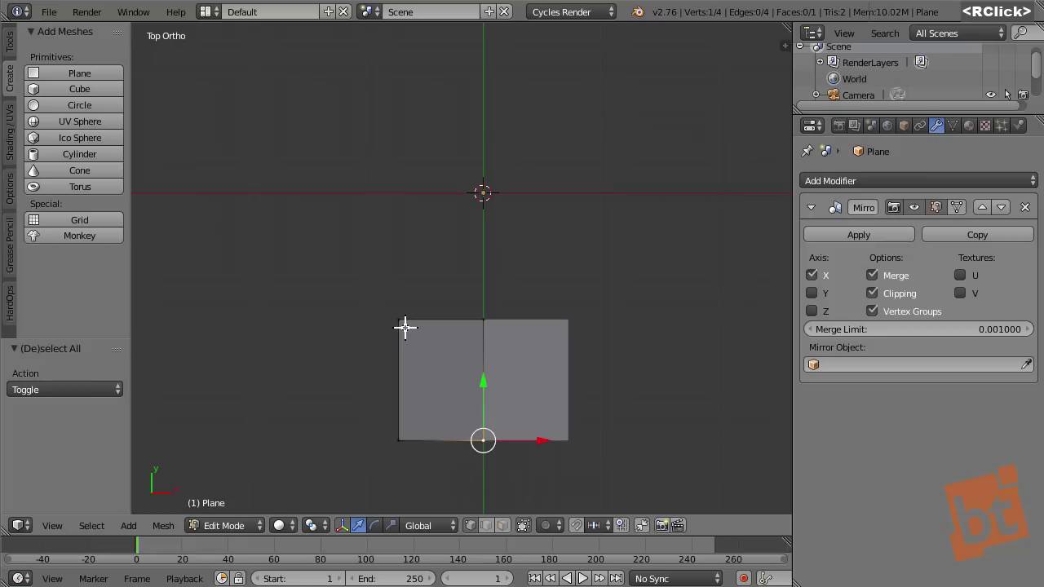
- Move the two outer vertices of the half plane up by about 0.52 units to form a V shape
scroll(441, 354, "down", 3)
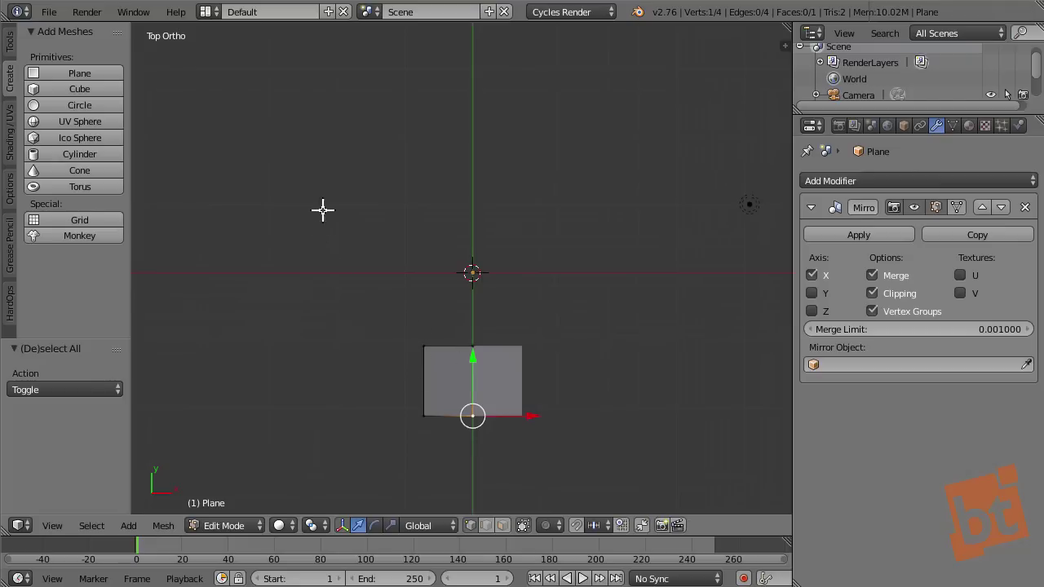
right_click(431, 411)
right_click(424, 349, "shift")
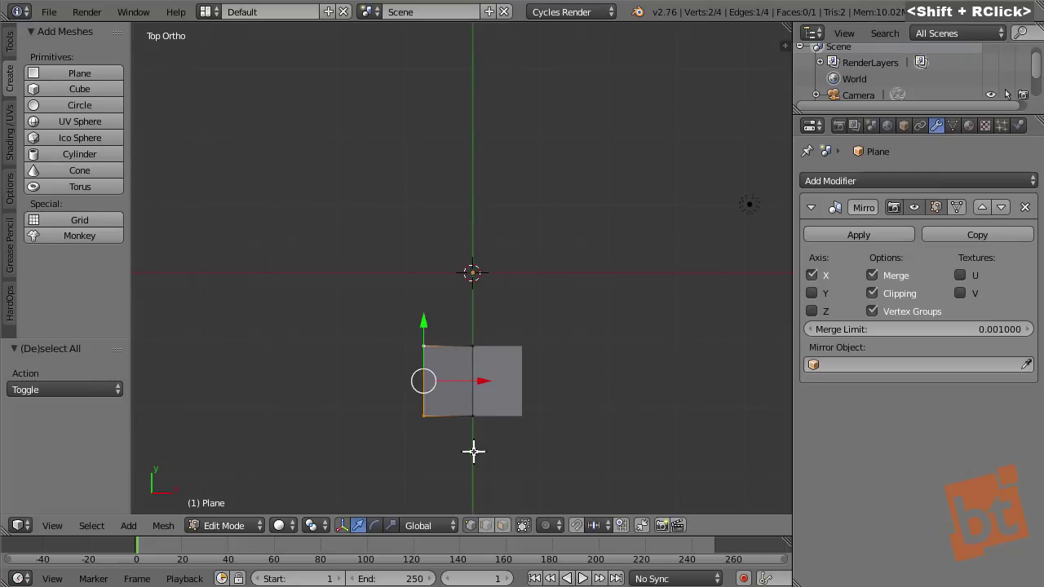
key("g")
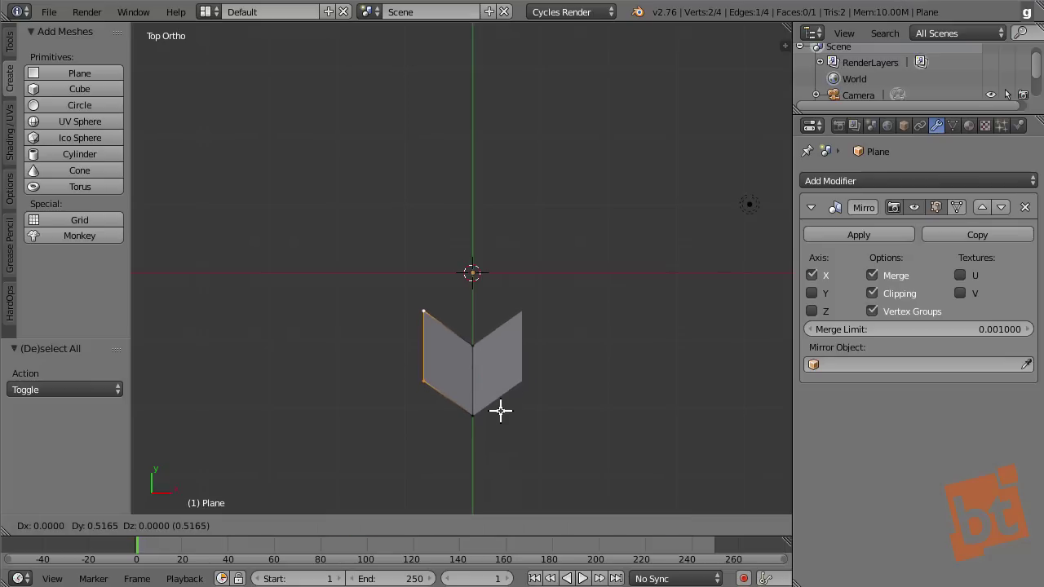
left_click(499, 410)
- Rotate the two outer vertices by about 15.5° and raise them by about 0.13 units
key("r")
left_click(534, 368)
key("g")
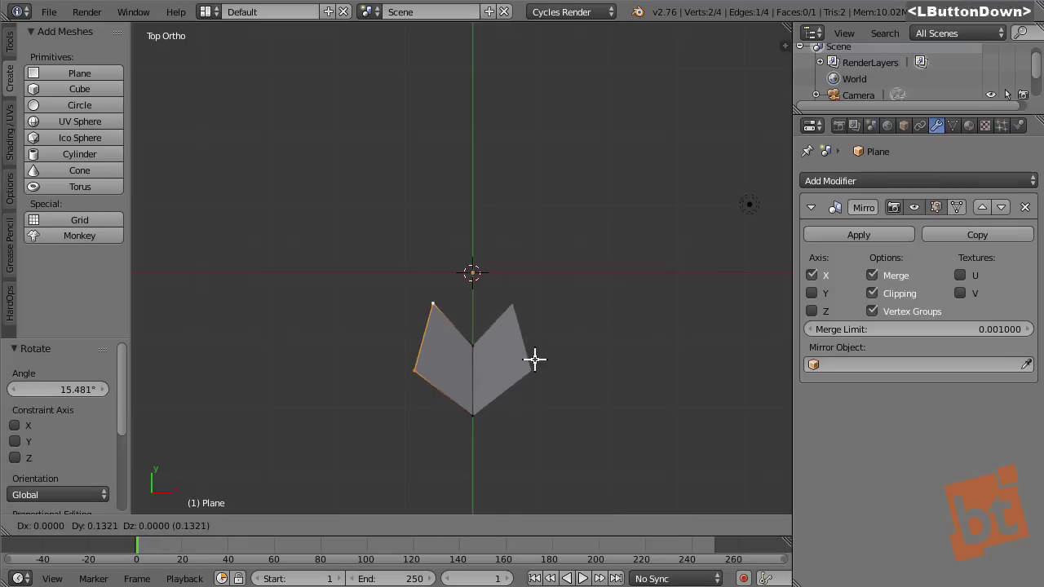
left_click(534, 359)
- Move the upper outer vertex by about -0.07 in X and -0.14 in Y, then nudge both outer vertices slightly upward
right_click(431, 303)
key("g")
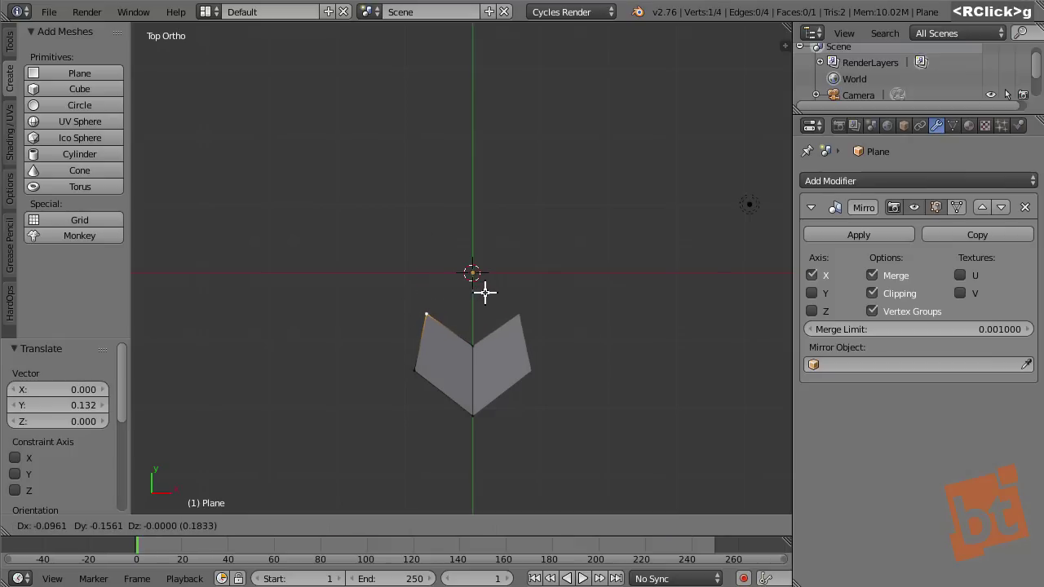
left_click(482, 292)
right_click(418, 373, "shift")
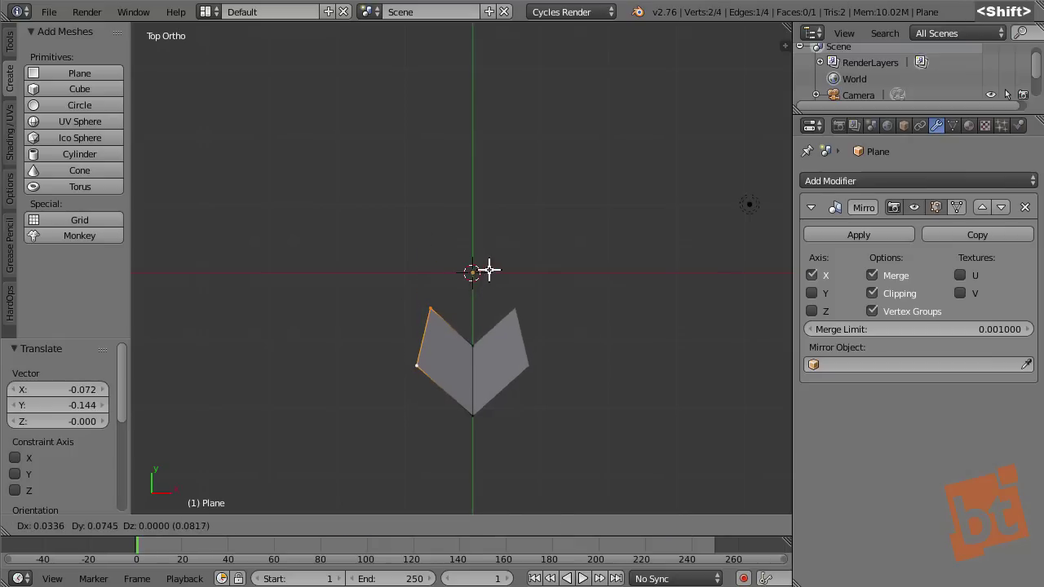
key("a")
scroll(473, 382, "up", 2)
scroll(473, 382, "up", 1)
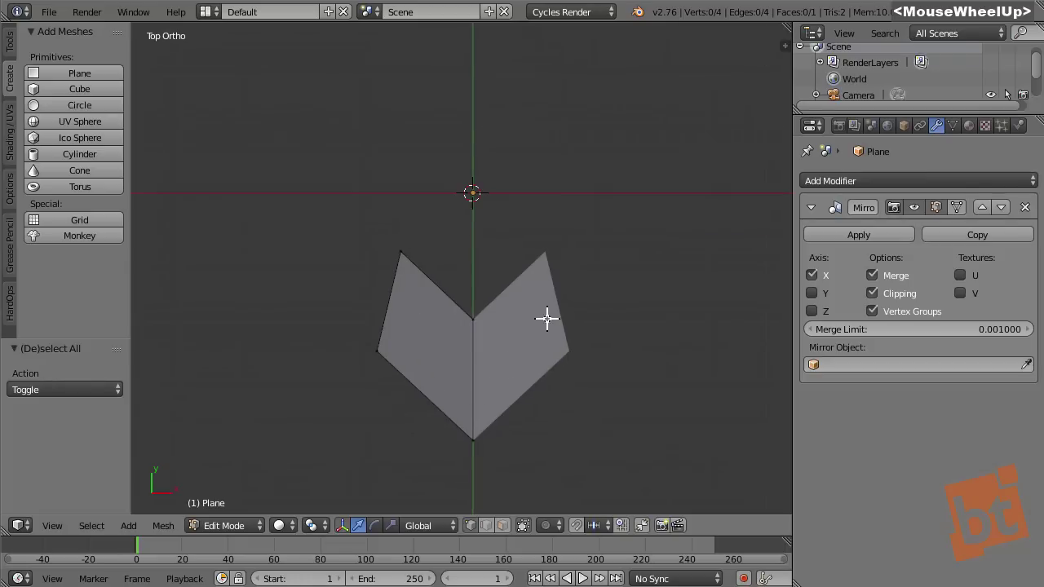
- Select the lower centre-seam vertex and clear the selection again
right_click(479, 425)
mouse_move(477, 417)
right_mouse_down()
mouse_move(478, 343)
mouse_move(475, 428)
right_mouse_up()
key("a")
- Switch to Edge select mode and select the outer edge of the half shape
scroll(473, 408, "down", 1)
middle_click_drag(473, 408, 458, 390, "shift")
scroll(459, 390, "down", 1)
scroll(454, 383, "up", 1)
right_click(438, 353)
right_click(422, 421, "shift")
key("ctrl+Tab")
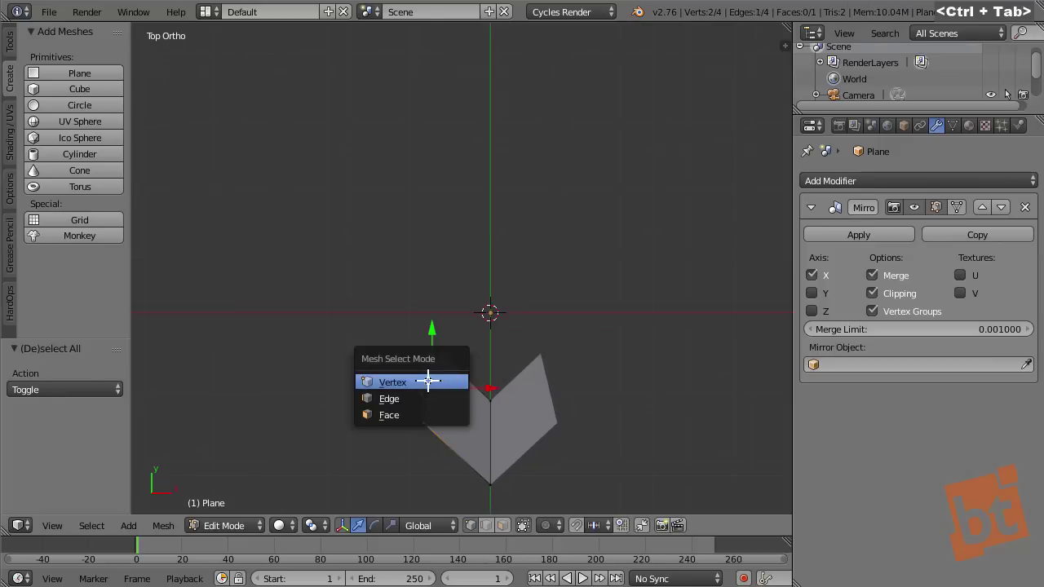
left_click(428, 398)
right_click(427, 384)
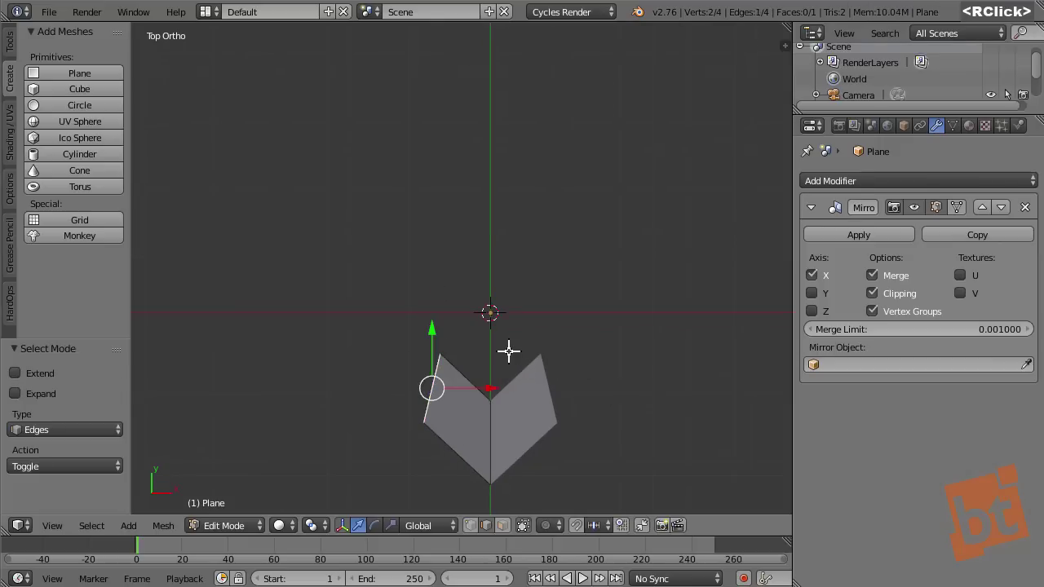
- Extrude the outer edge by about -0.84 in X and 0.54 in Y, and rotate it to follow a curve
key("e")
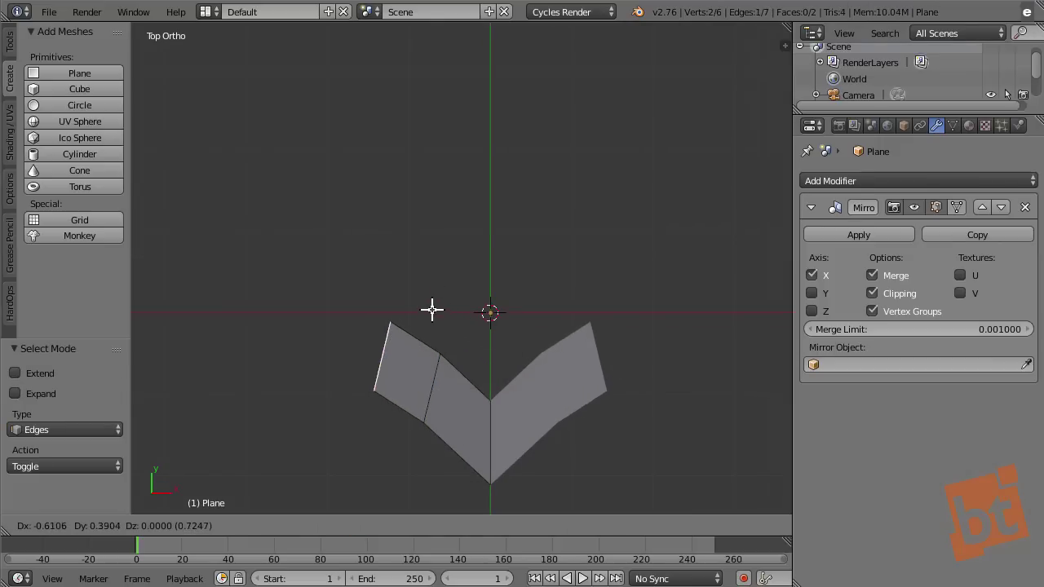
left_click(424, 303)
key("r")
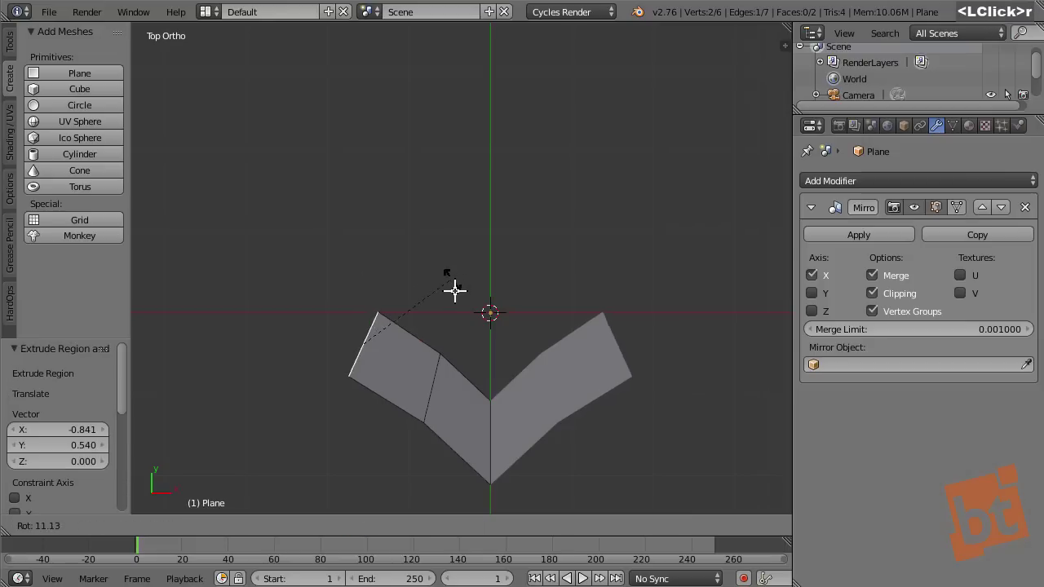
left_click(457, 296)
- Extrude the end edge by about -0.46 in X and 1.01 in Y, and rotate it by about 50.4°
key("e")
left_click(421, 210)
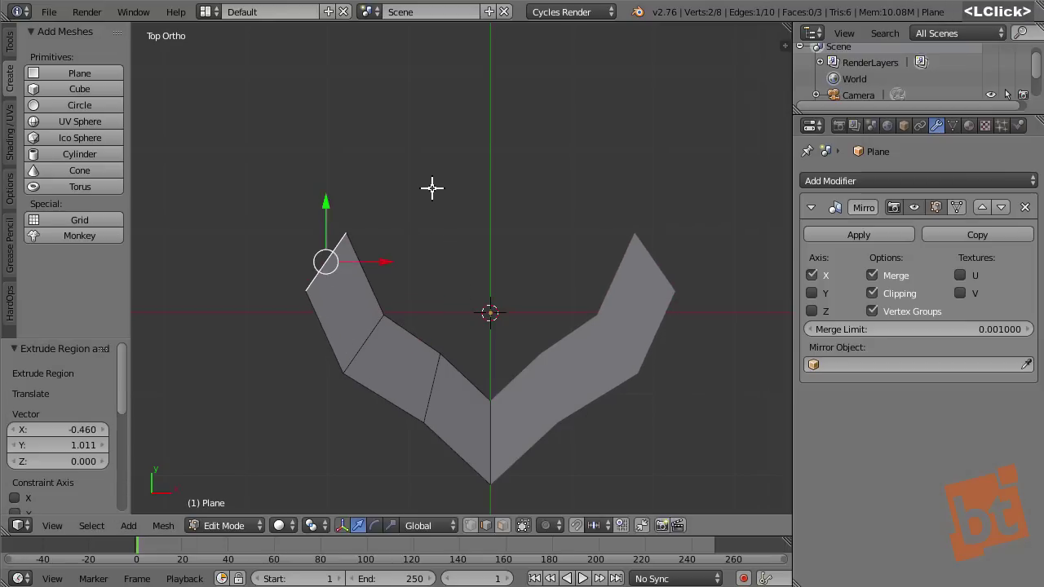
key("r")
left_click(435, 290)
- Extrude the end edge upward by about 0.49 in X and 1.10 in Y, and rotate it by about 44.9°
key("e")
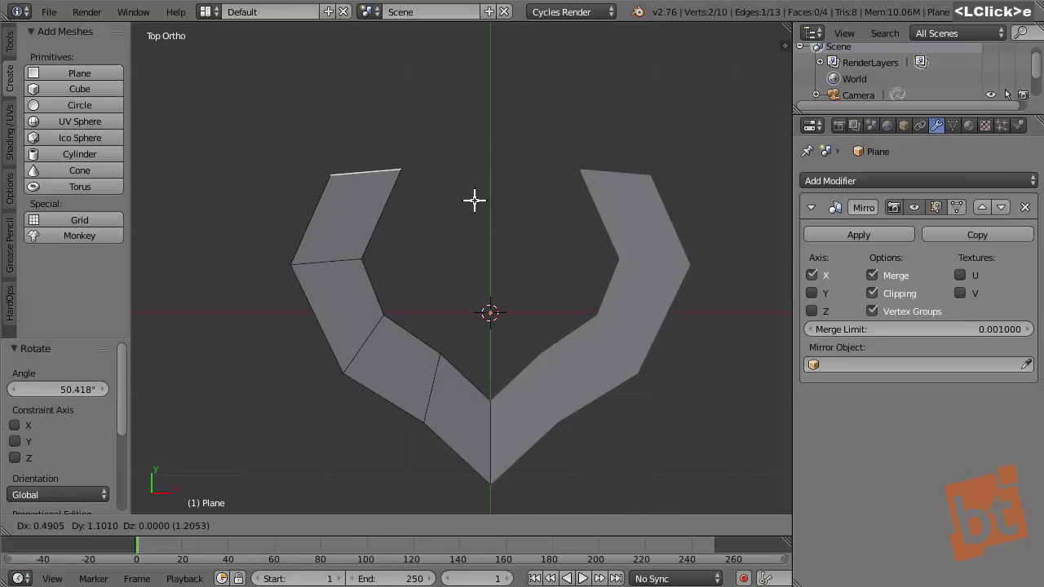
left_click(475, 201)
key("r")
left_click(440, 299)
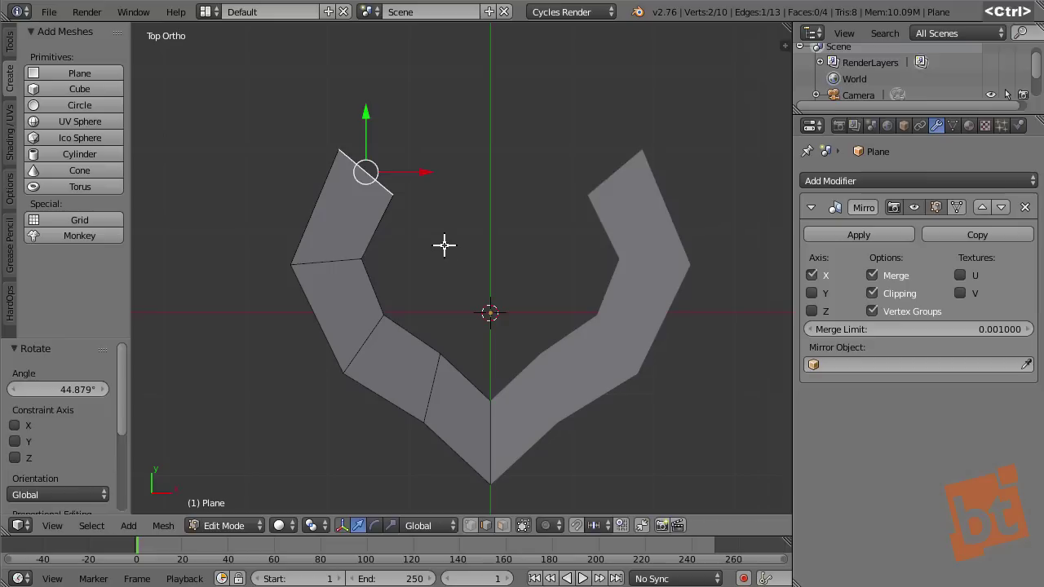
- Undo the three edge extrusions together with their rotations
key("ctrl+z")
key("ctrl+z")
key("ctrl+z")
key("ctrl+z")
key("ctrl+z")
key("ctrl+z")
- Rotate the outer edge by about 7° and shift it by about 0.003 in X and 0.018 in Y
right_click(432, 398)
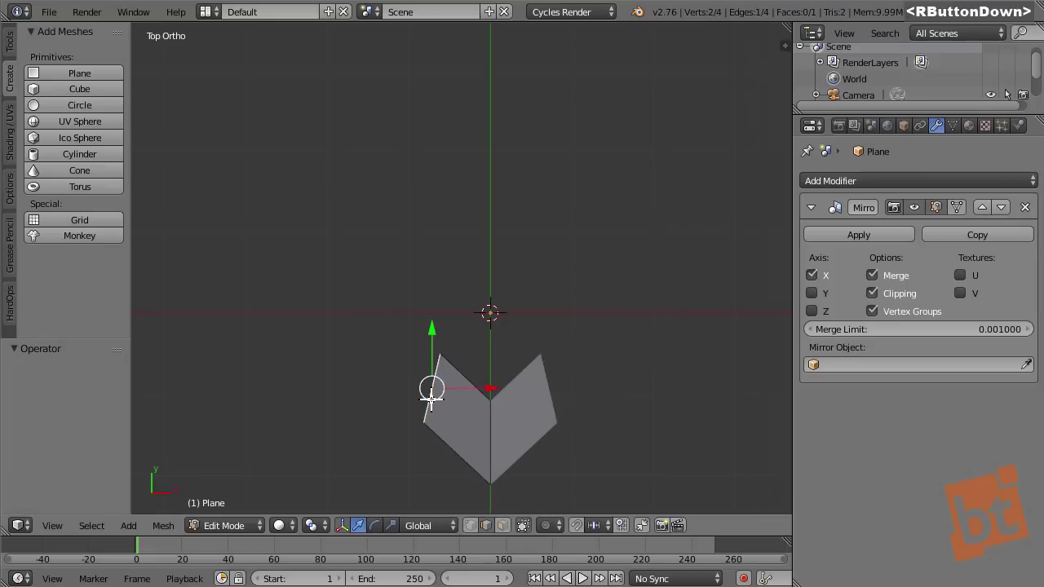
key("r")
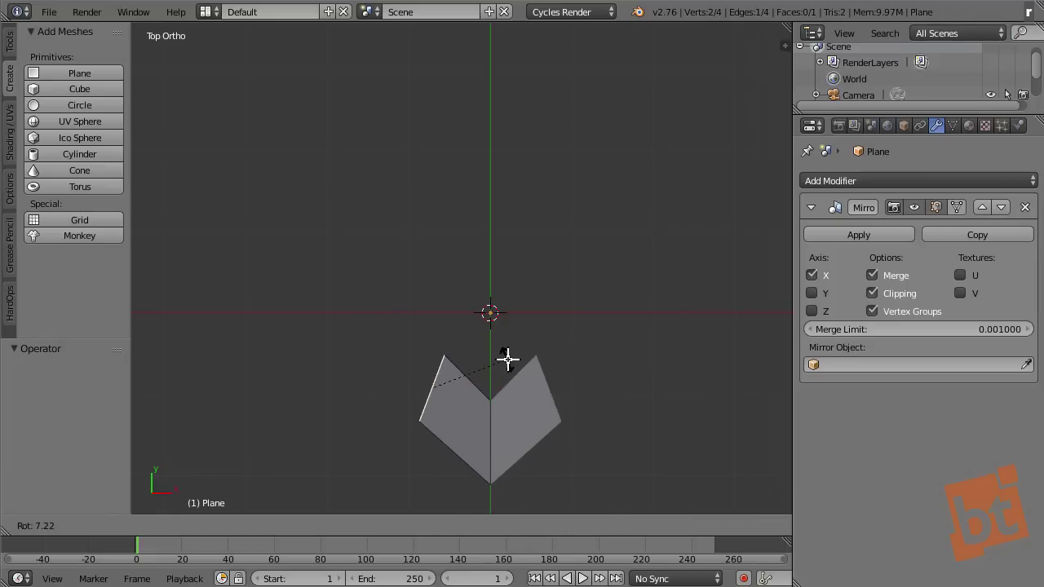
left_click(508, 360)
key("g")
left_click(510, 344, "shift")
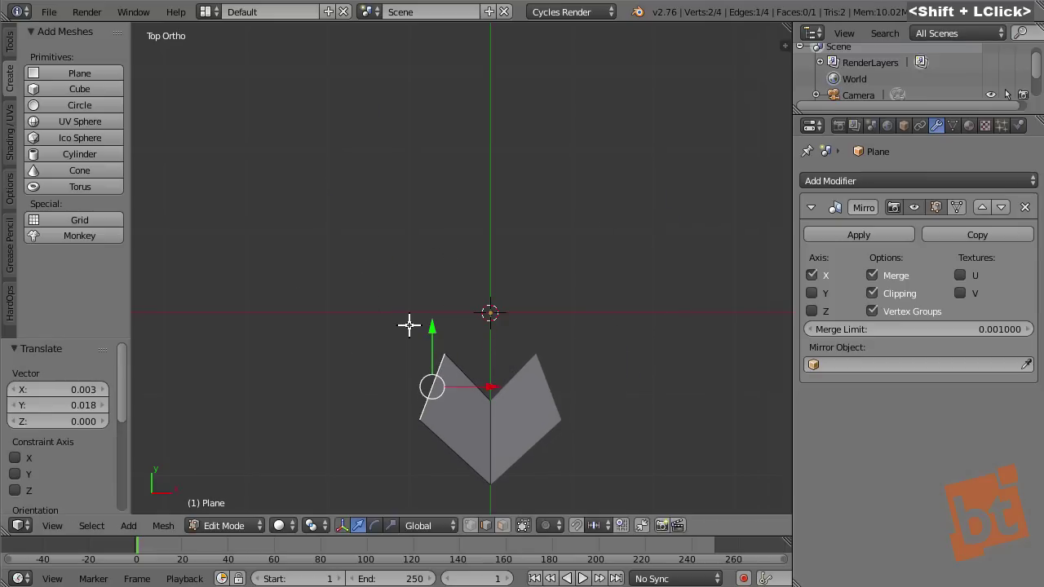
- Try extruding the outer edge to the cursor three times, forming an arch that bends outward and down
key("ctrl")
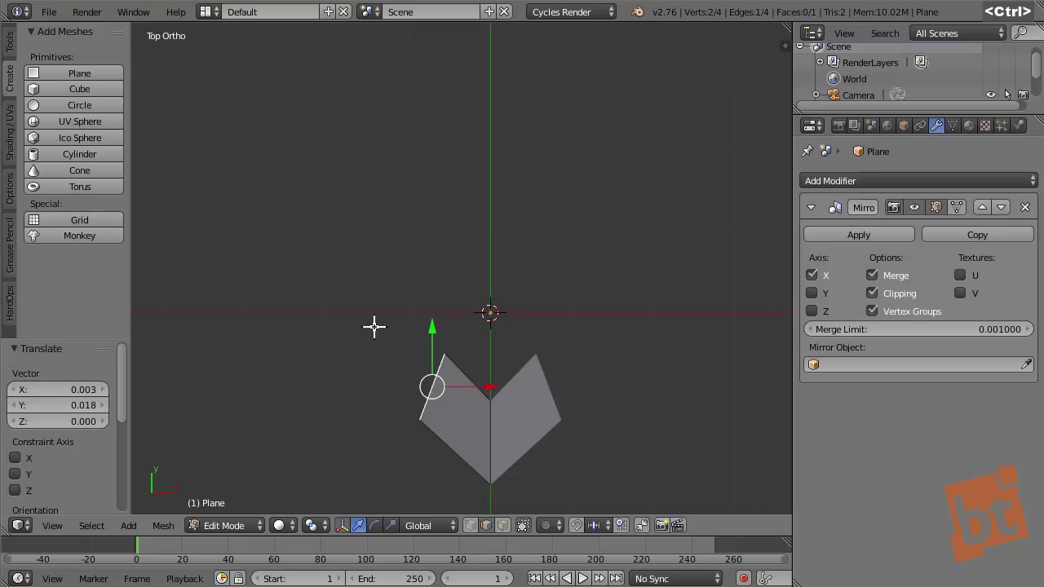
left_click(374, 326, "ctrl")
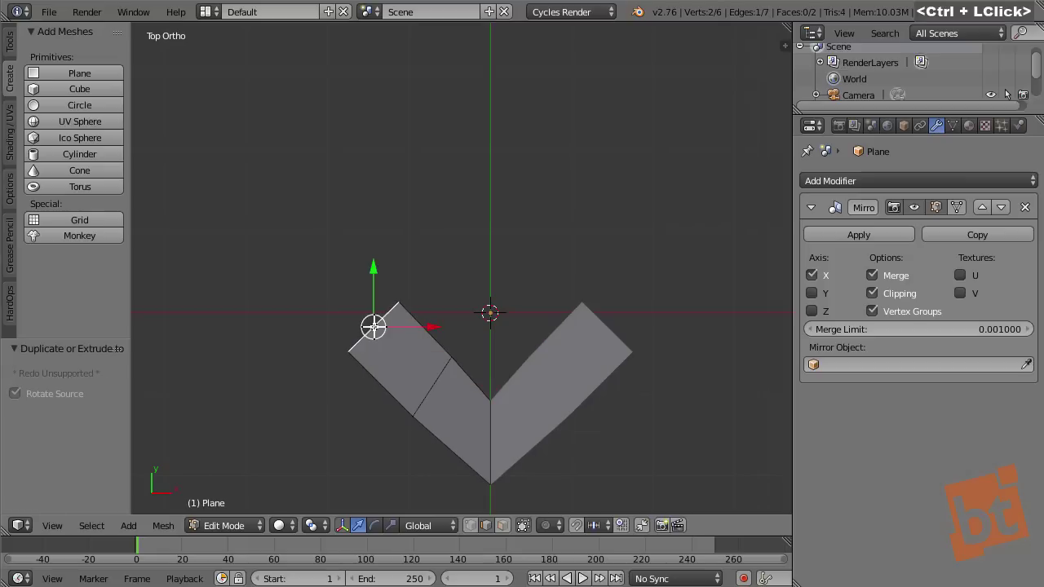
left_click(264, 337, "ctrl")
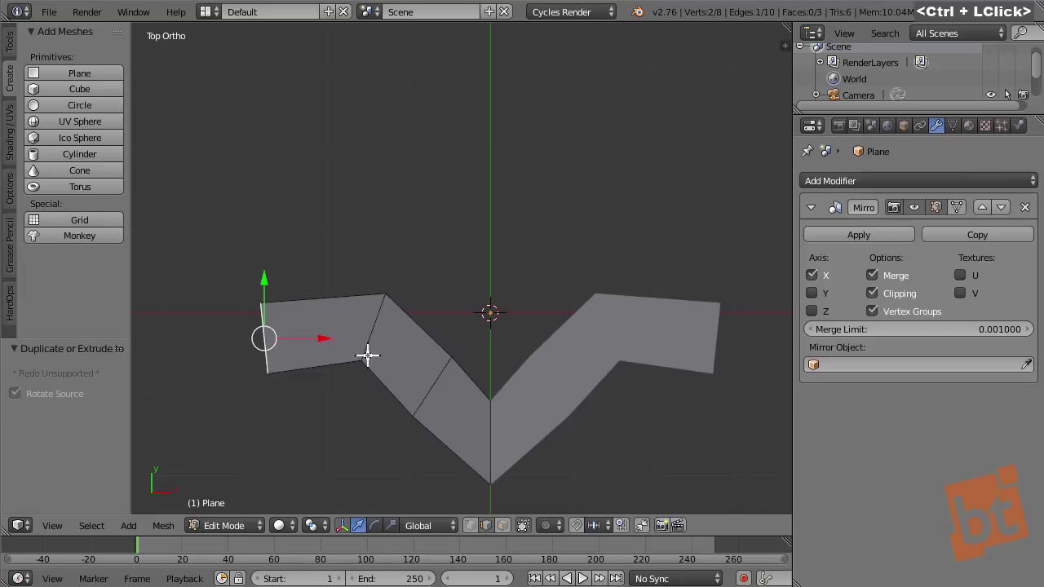
left_click(220, 433, "ctrl")
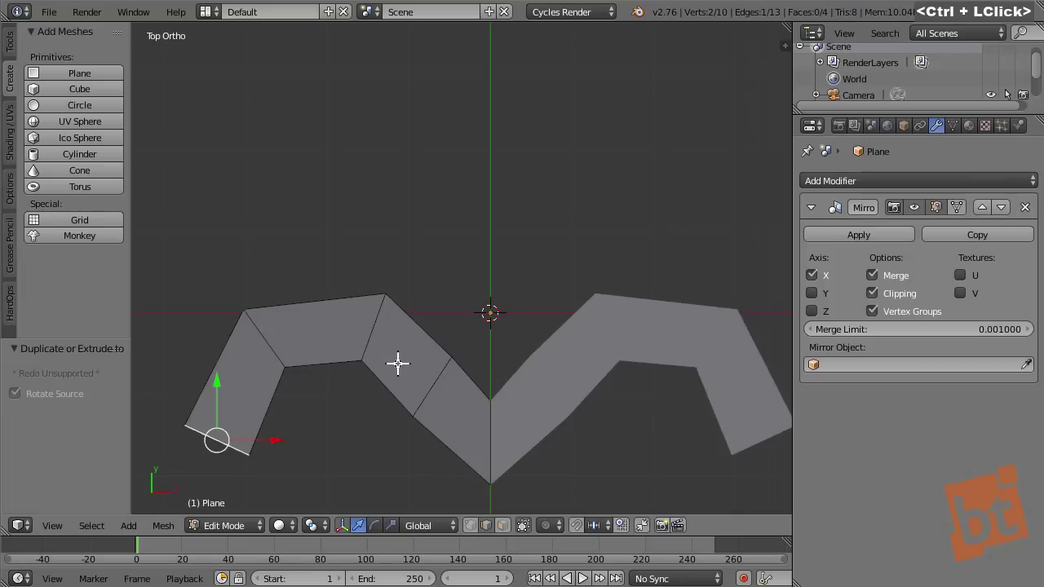
- Undo the three extrusions to the cursor
key("ctrl+z")
key("ctrl+z")
key("ctrl+z")
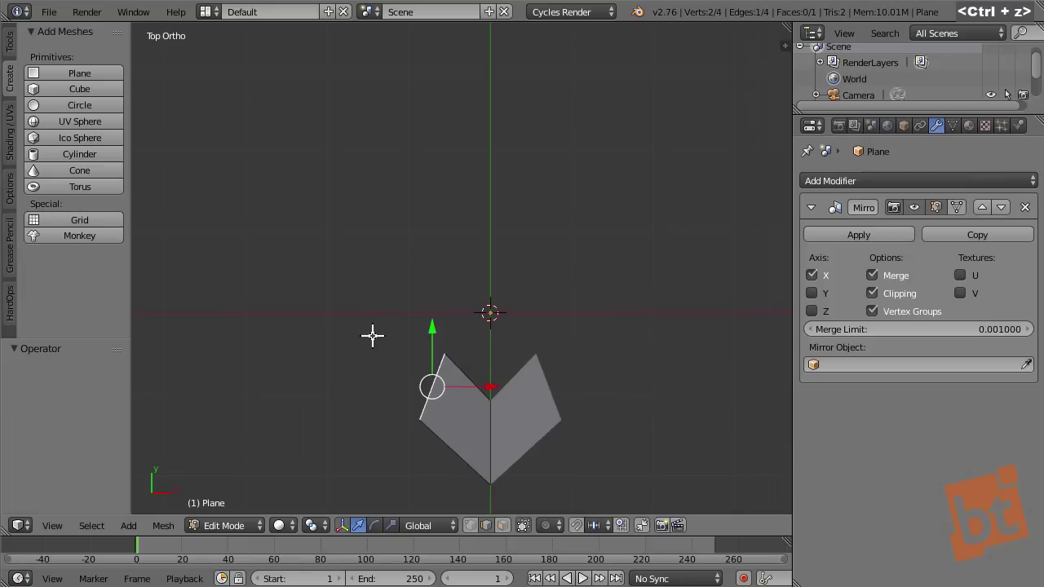
- Extrude the outer edge to the cursor in six sections, curving up and inward to just past the mirror line as half a heart
left_click(378, 339, "ctrl")
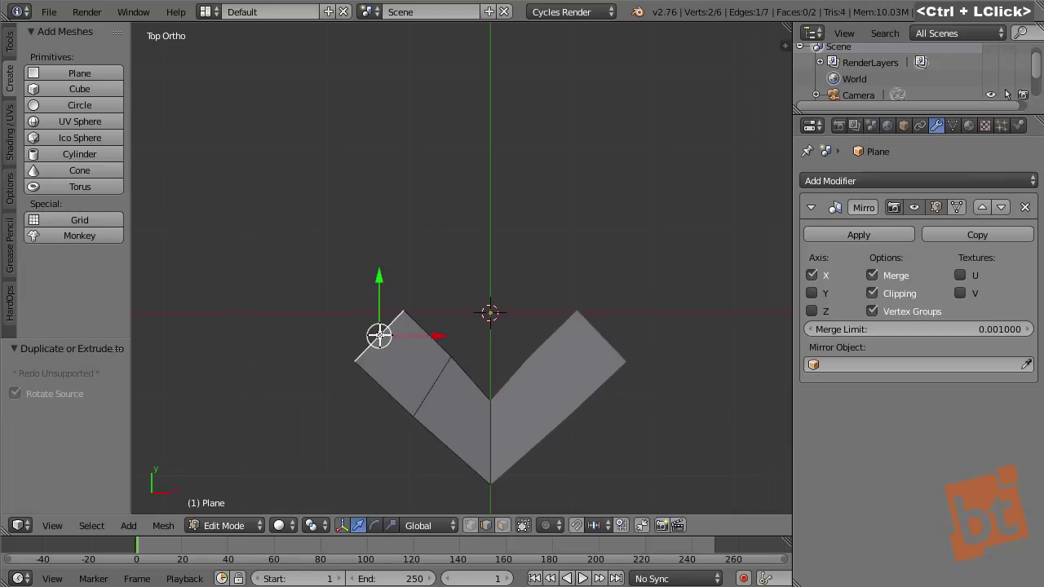
left_click(314, 292, "ctrl")
left_click(287, 207, "ctrl")
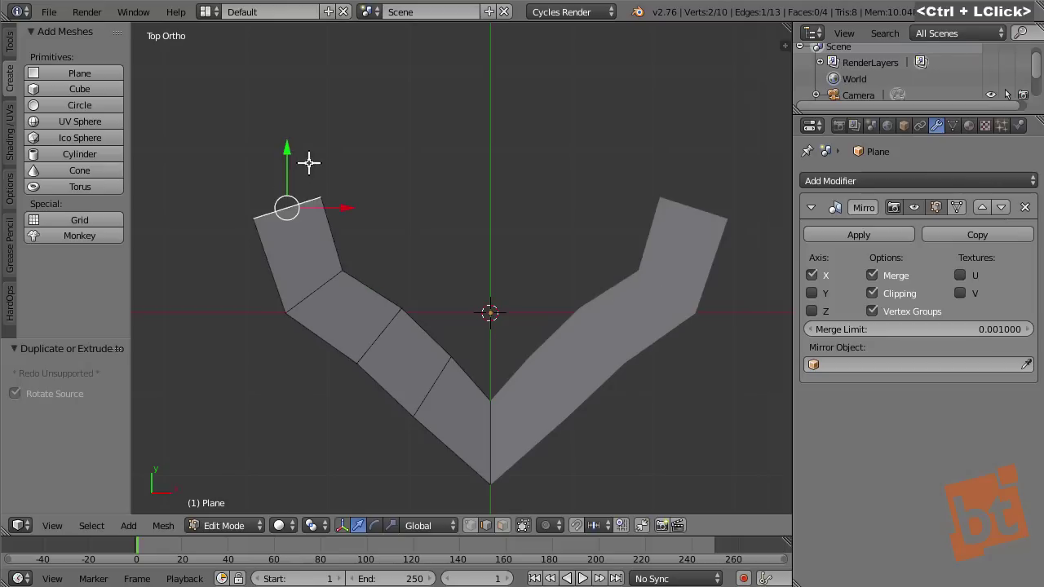
left_click(342, 124, "ctrl")
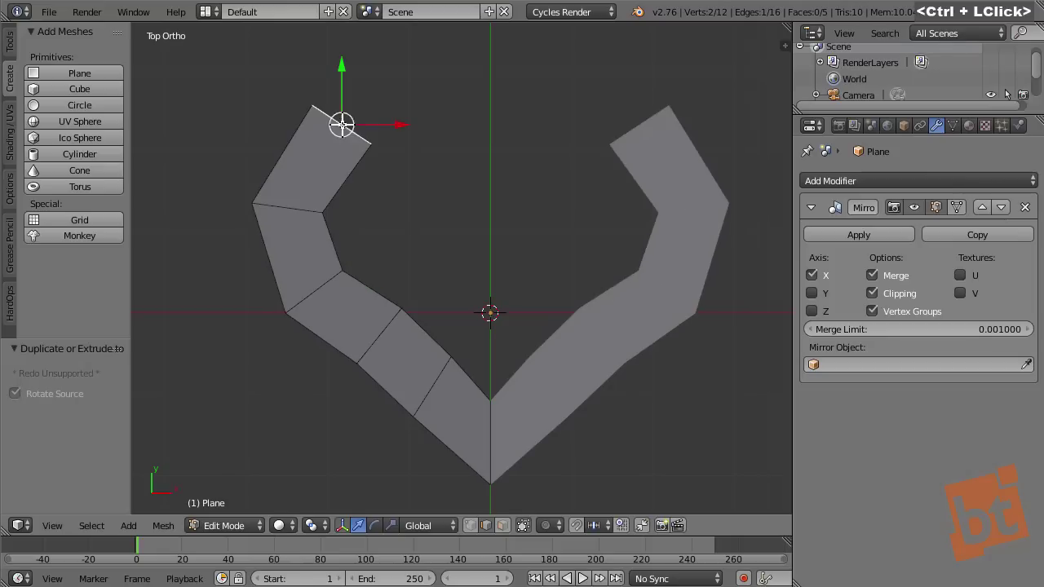
left_click(436, 123, "ctrl")
left_click(496, 159, "ctrl")
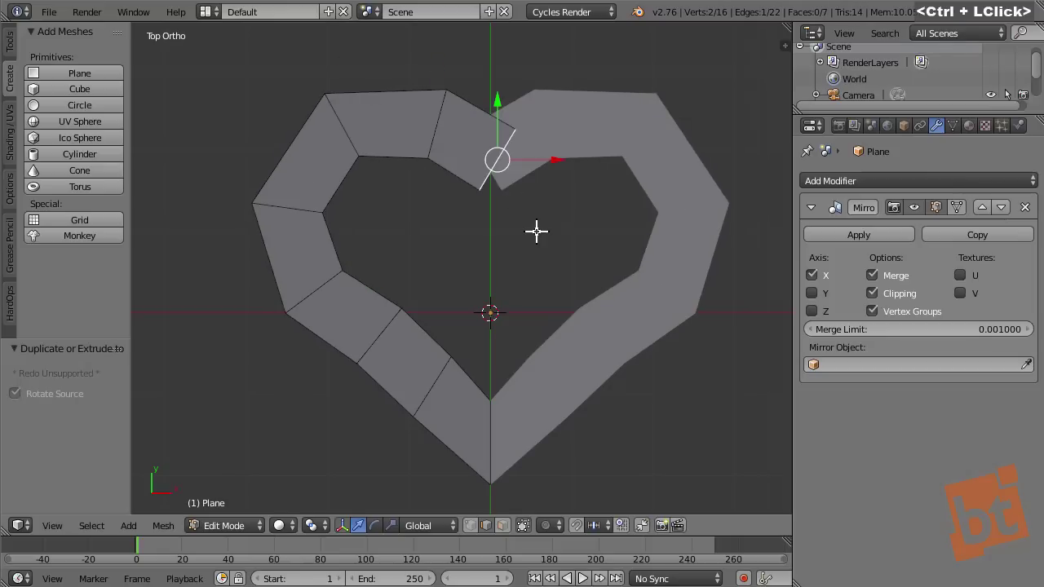
- Switch to Vertex select mode with the heart's end edge at the mirror line still selected
scroll(492, 167, "up", 2)
key("ctrl+Tab")
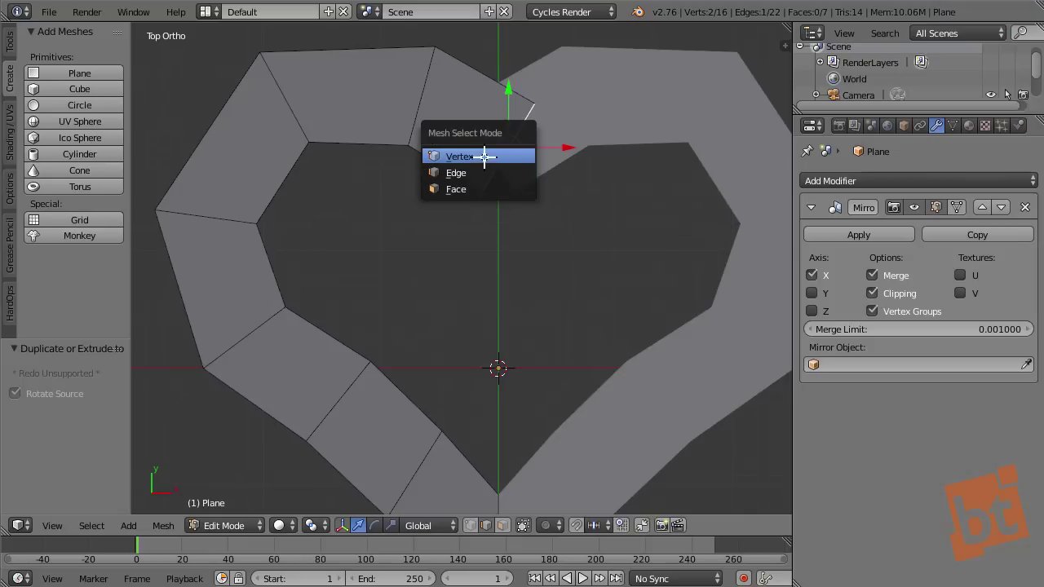
left_click(487, 157)
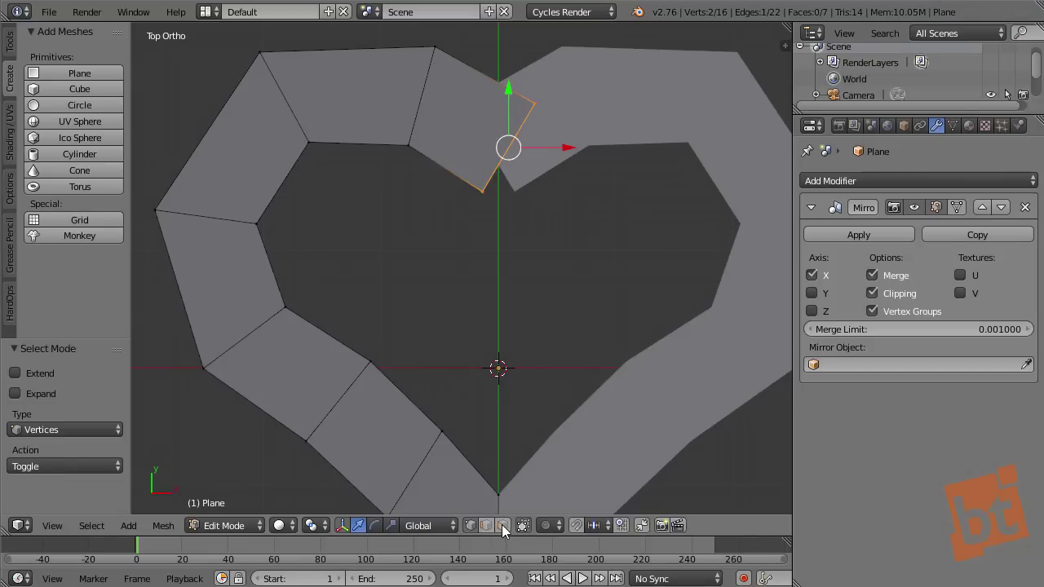
- Move both end vertices of the heart's upper end edge onto the mirror line so the two halves join at the cleft
middle_click_drag(494, 175, 495, 193, "shift")
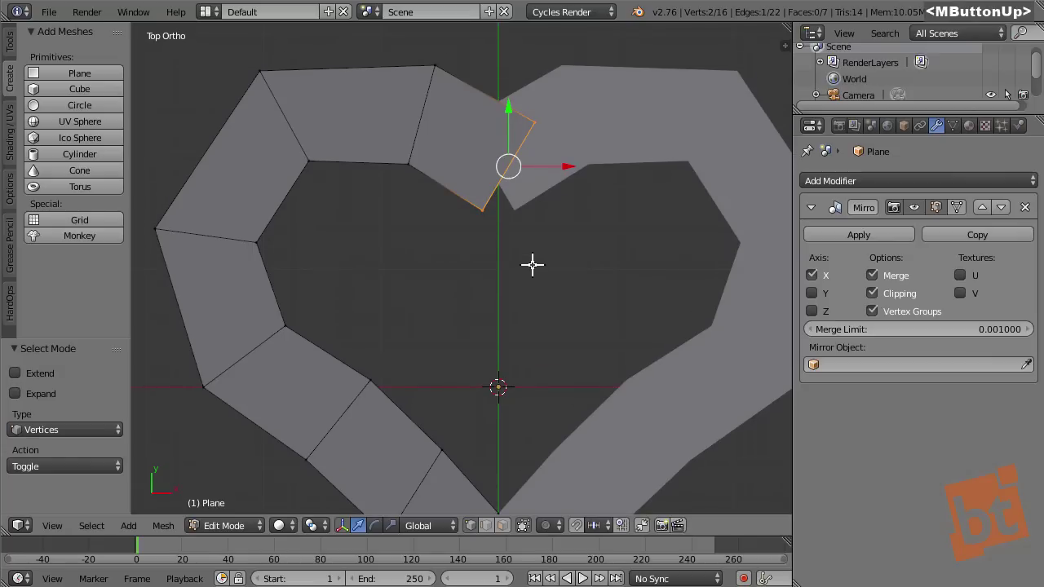
middle_click_drag(531, 263, 497, 247, "shift")
right_click(512, 128)
right_click_drag(511, 128, 430, 222)
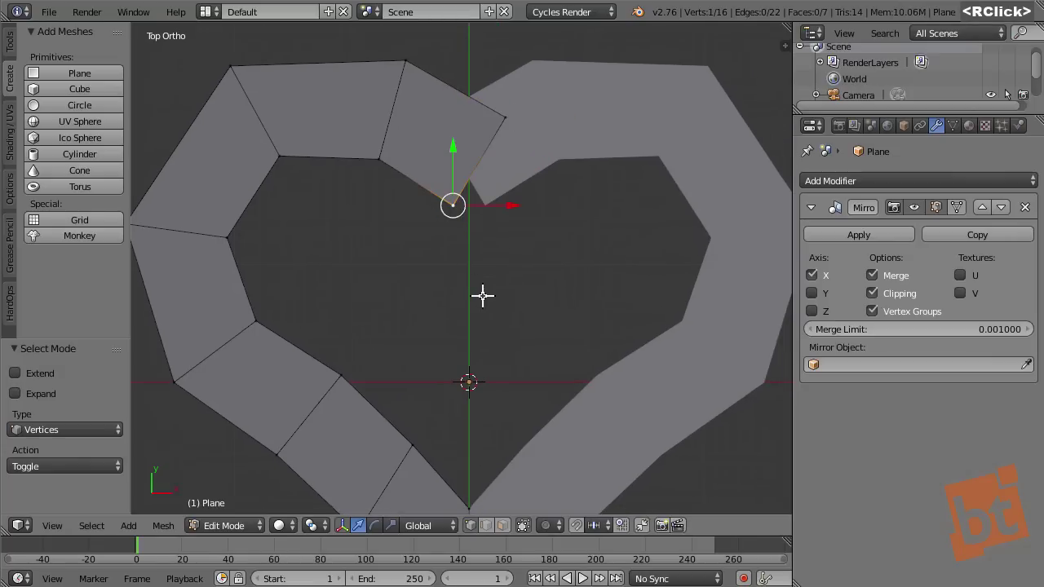
right_click(507, 115)
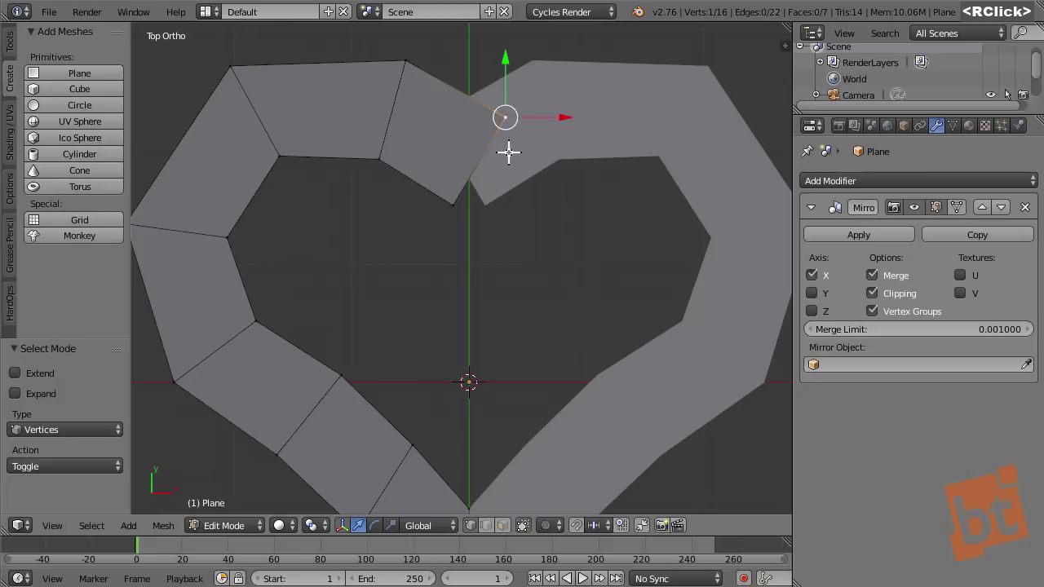
right_click(505, 116)
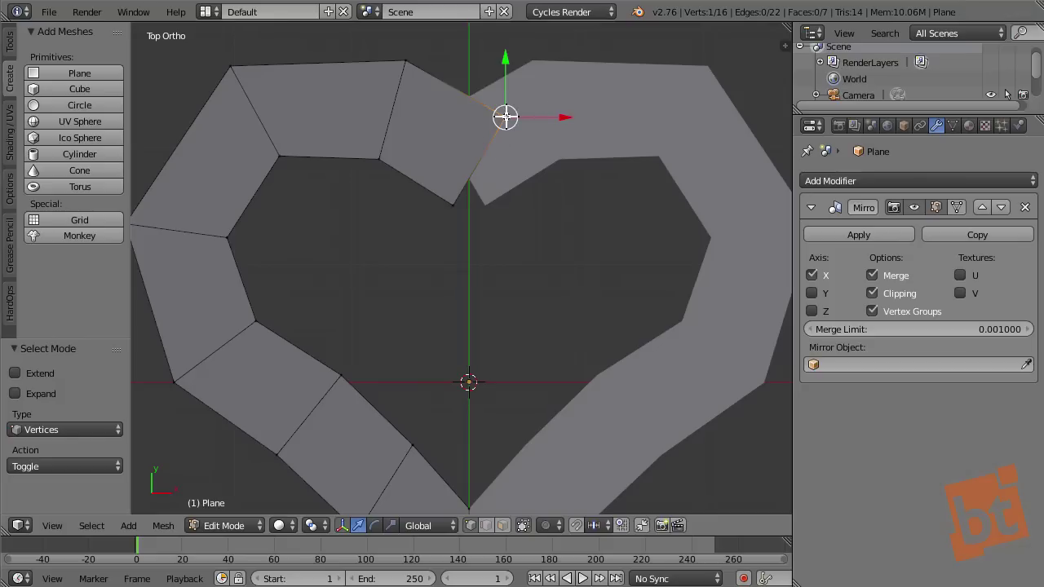
right_click_drag(506, 116, 466, 109)
right_click_drag(449, 205, 473, 217)
- Adjust the inner and outer vertices along the half heart's upper lobe to even out the band's curve
right_click_drag(384, 154, 391, 152)
mouse_move(407, 62)
right_mouse_down()
mouse_move(422, 58)
mouse_move(412, 64)
right_mouse_up()
mouse_move(393, 150)
right_mouse_down()
mouse_move(401, 135)
mouse_move(393, 145)
right_mouse_up()
right_click(406, 54)
right_click_drag(406, 54, 411, 43)
right_click_drag(391, 154, 392, 133)
right_click(397, 41)
right_click_drag(397, 41, 391, 41)
right_click(270, 156)
right_click_drag(270, 156, 282, 144)
right_click_drag(231, 71, 226, 57)
key("a")
- Reposition the vertices around the cleft and upper lobe so the top slopes down toward the outer shoulder
scroll(477, 240, "down", 3)
right_click_drag(429, 128, 489, 82)
left_click(489, 82, "shift")
right_click(513, 187)
right_click_drag(513, 186, 508, 86, "shift")
left_click(508, 87, "shift")
right_click_drag(420, 180, 353, 202)
left_click(352, 202, "shift")
right_click(352, 203)
key("g")
left_click(345, 121, "shift")
right_click(345, 122)
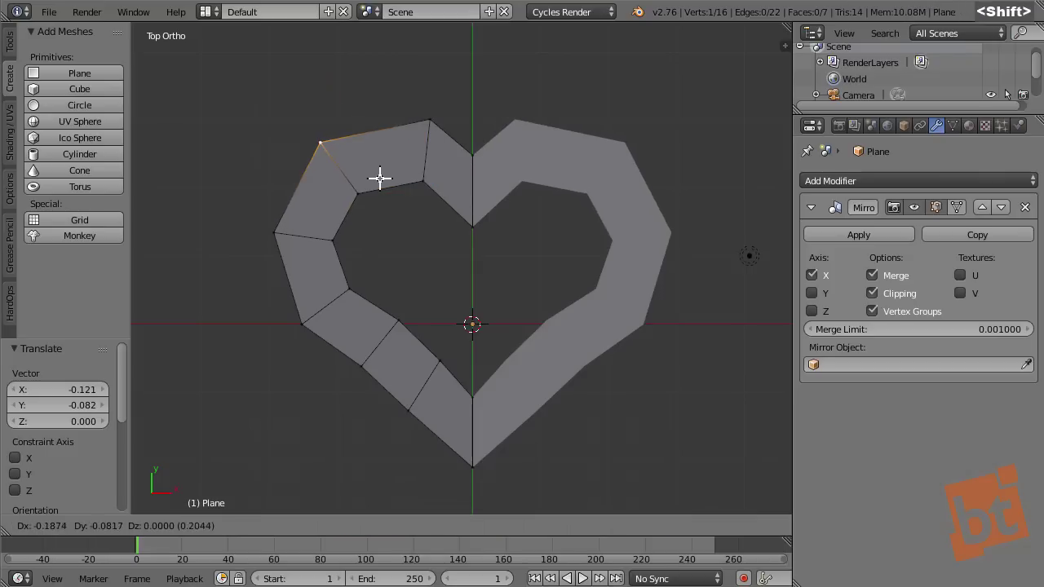
key("a")
- Move the heart's outer bottom tip vertex slightly downward along the mirror line
middle_click_drag(475, 280, 458, 260, "shift")
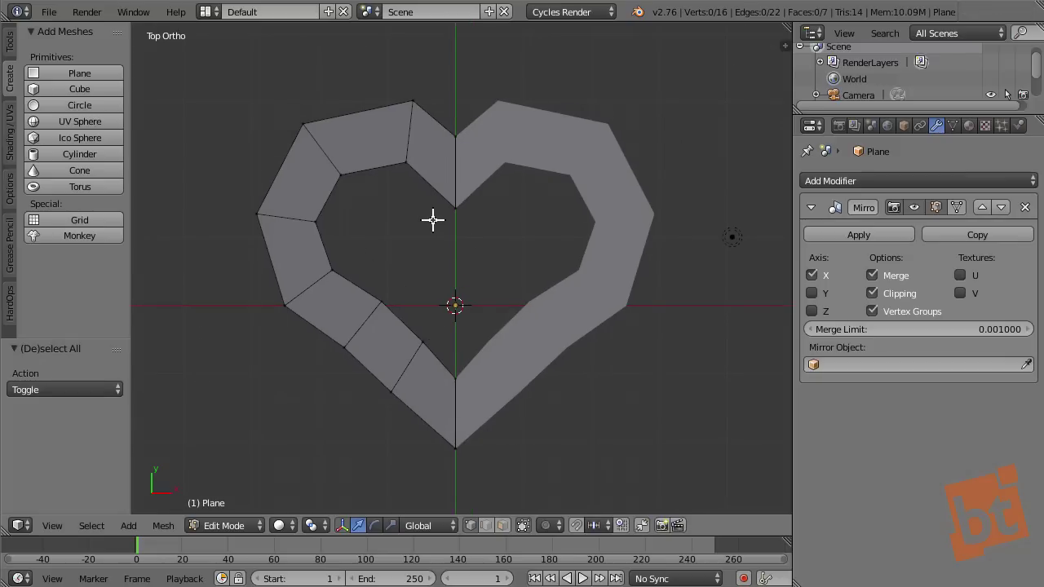
right_click(449, 374)
right_click(452, 426)
key("g")
left_click(492, 348, "shift")
key("a")
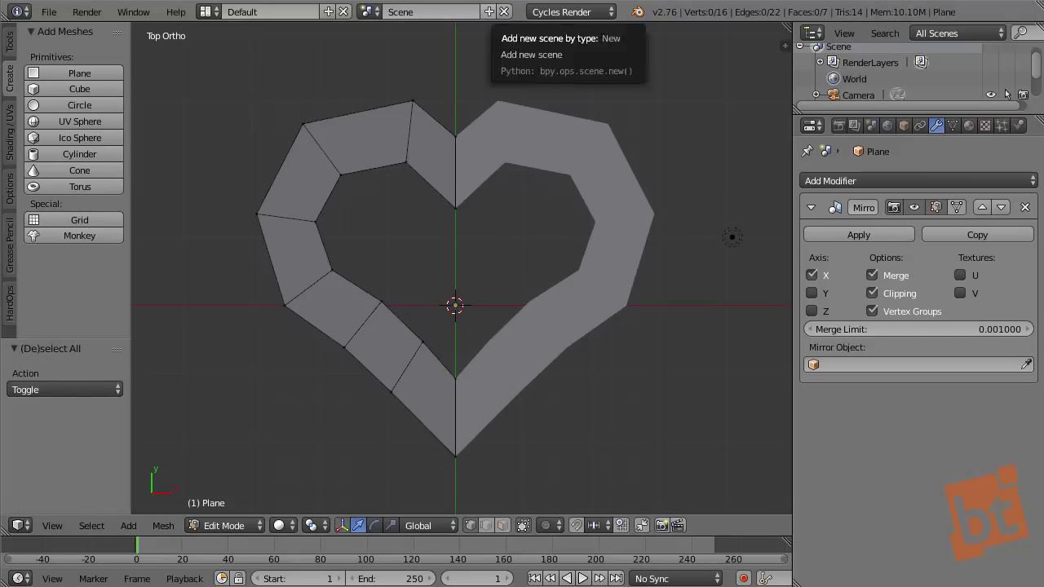
left_click(489, 11)
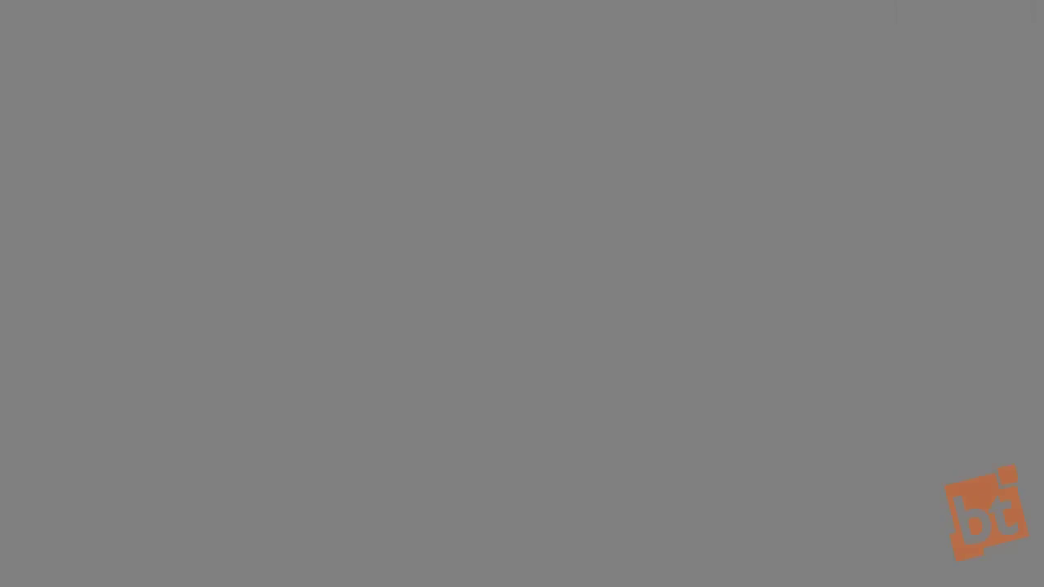
left_click(266, 296)
left_click(305, 221)
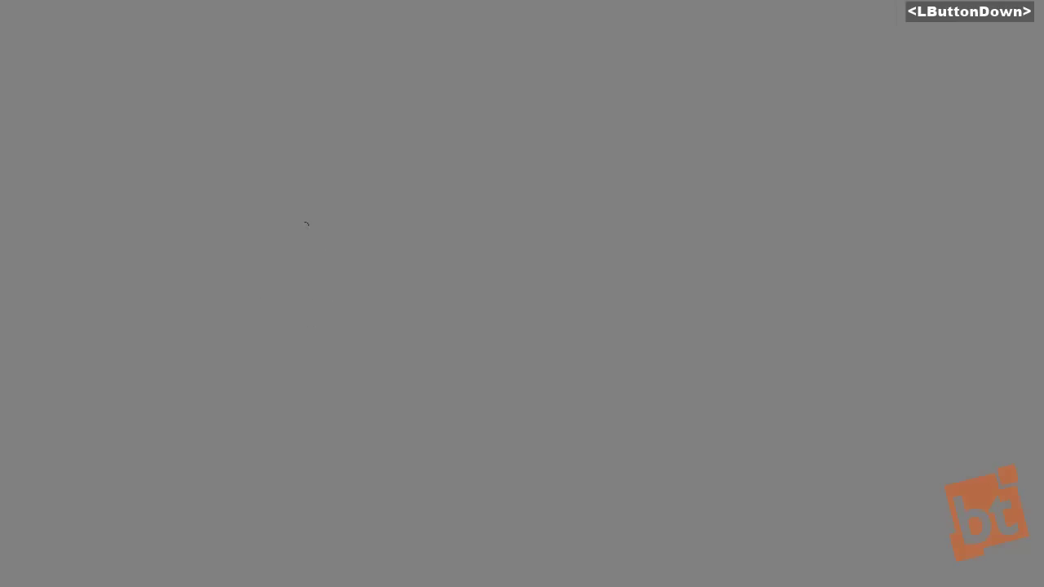
left_click(303, 278)
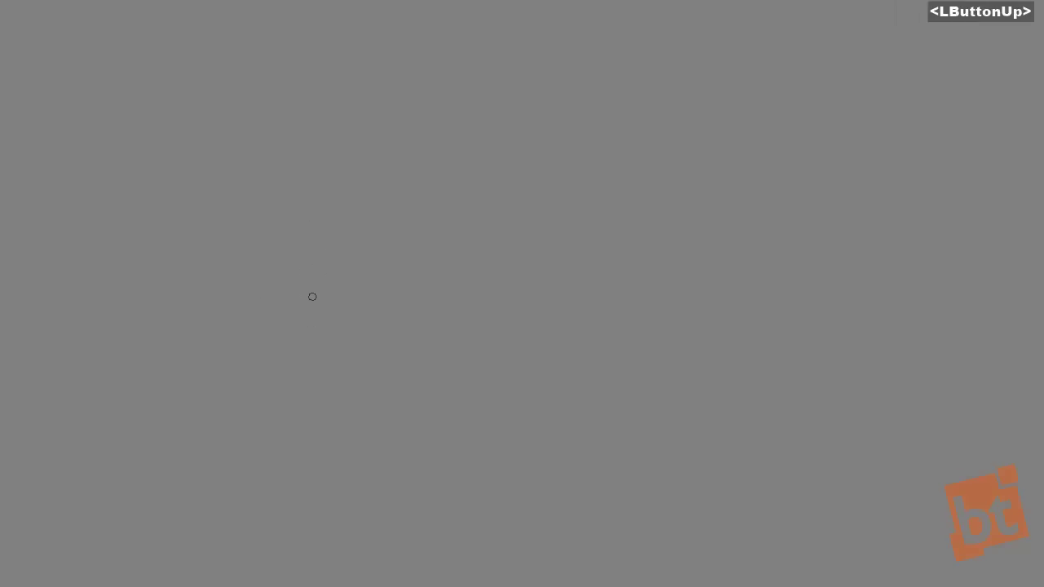
key("F9")
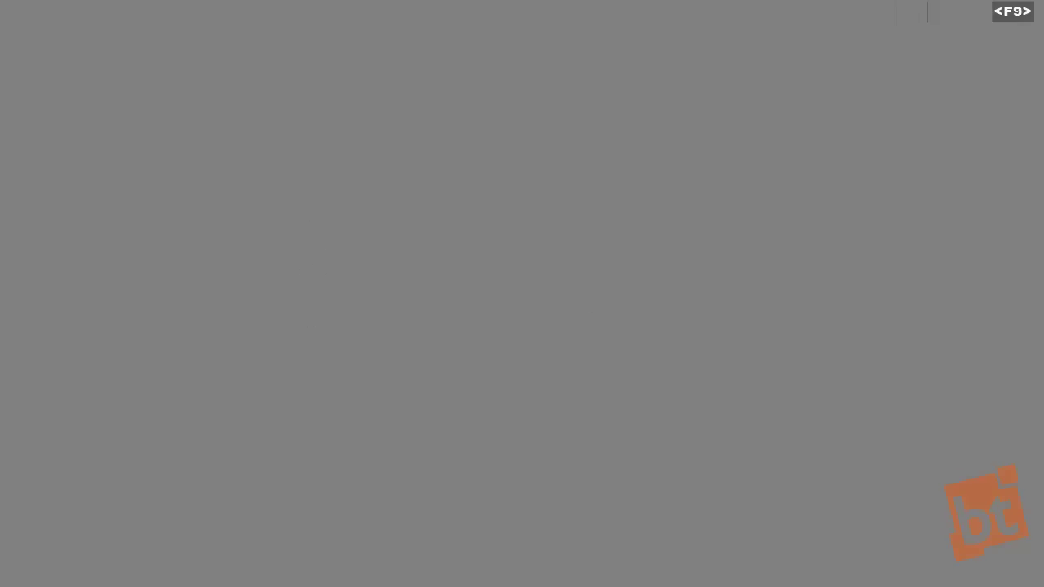
mouse_move(378, 198)
left_mouse_down()
mouse_move(368, 287)
mouse_move(502, 280)
left_mouse_up()
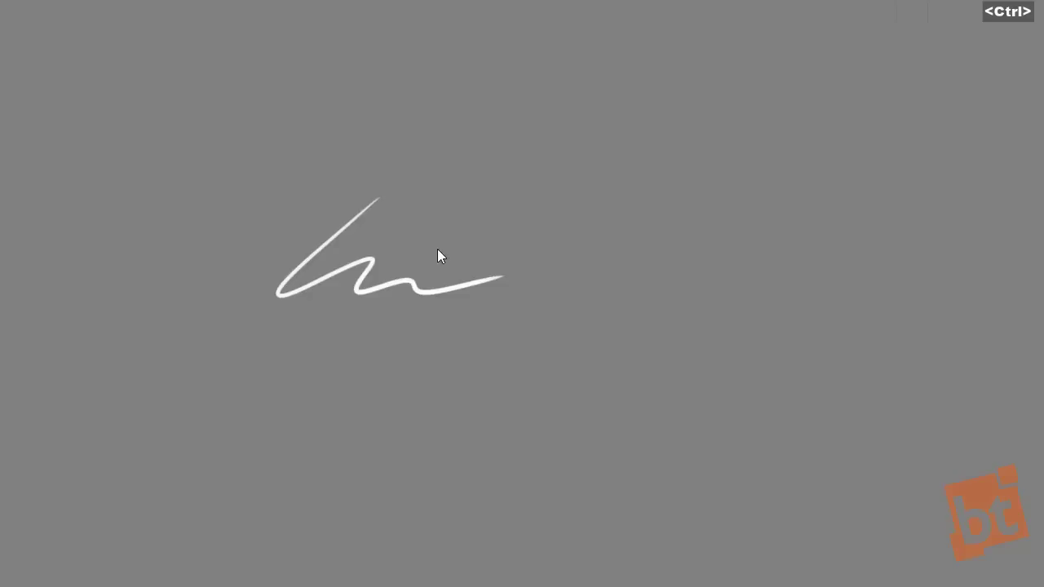
key("ctrl+z")
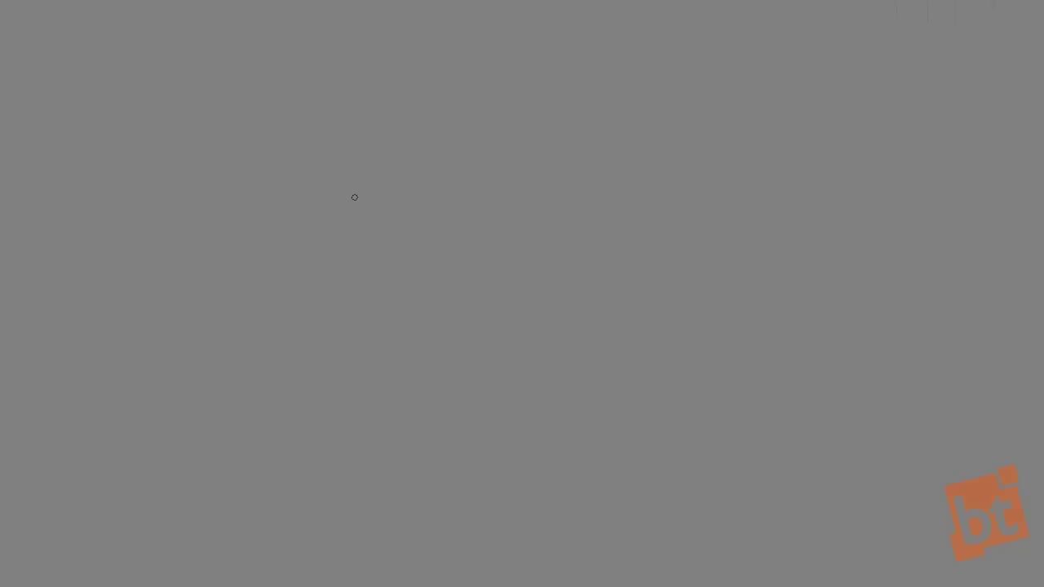
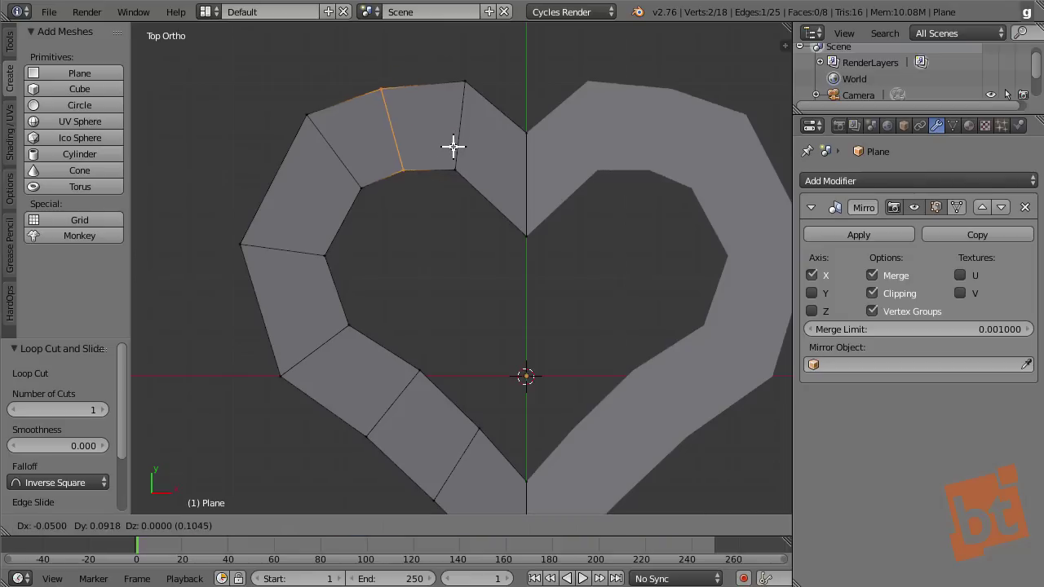
- Raise the upper lobe's added cross edge and shift its outer vertex and the outer vertex beside the cleft
left_click(452, 144)
right_click(382, 88)
key("g")
left_click(469, 82, "shift")
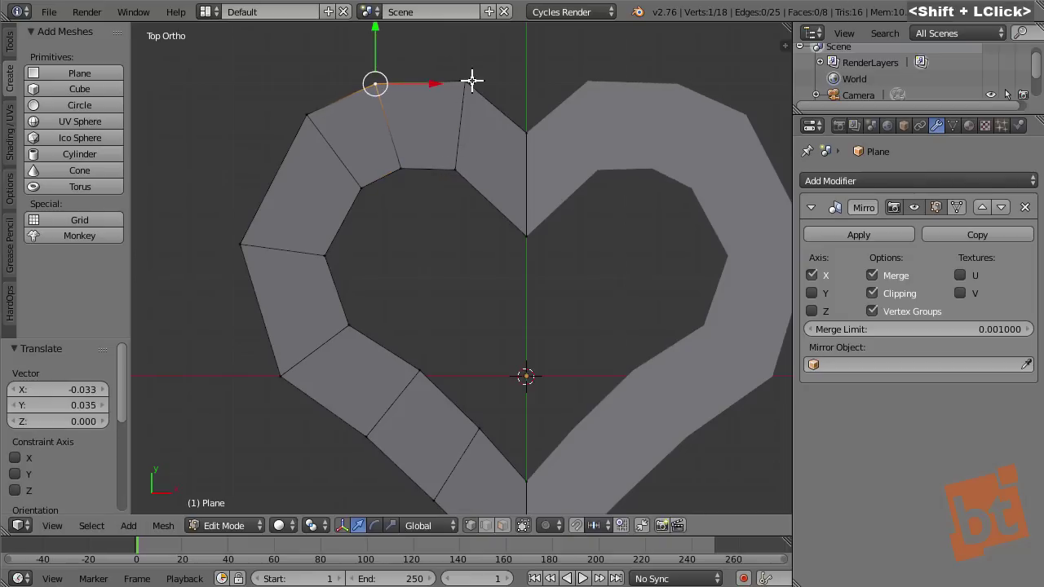
right_click(469, 84)
key("g")
left_click(571, 98, "shift")
- Move the inner and outer vertices beside the cleft toward the mirror line and slightly down
right_click(402, 169)
key("g")
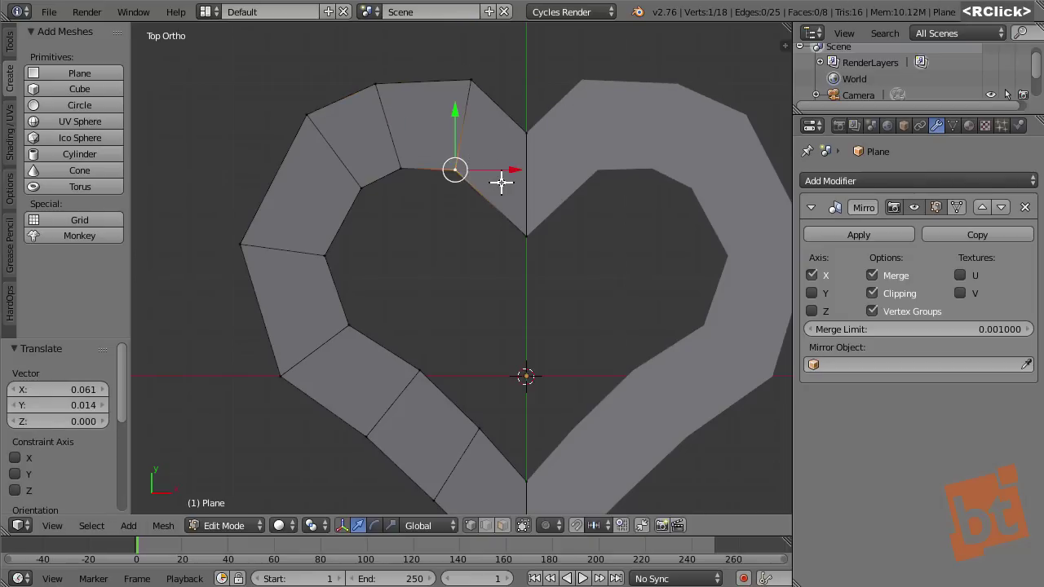
left_click(470, 81, "shift")
right_click(471, 82)
key("g")
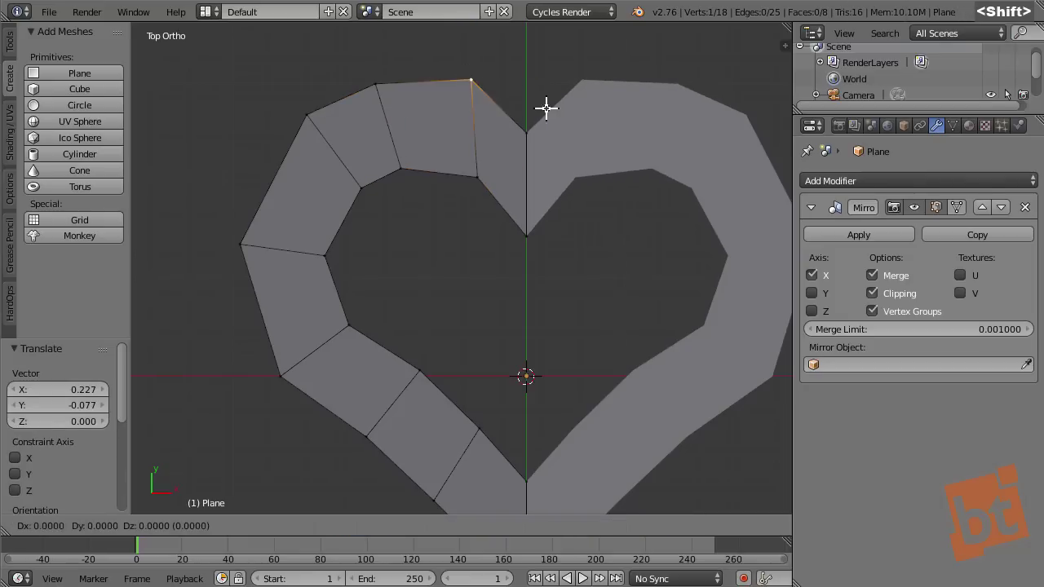
left_click(615, 168, "shift")
- Shift the added edge's outer and inner vertices toward the cleft and move the inner shoulder vertex outward and down
right_click(393, 83)
key("g")
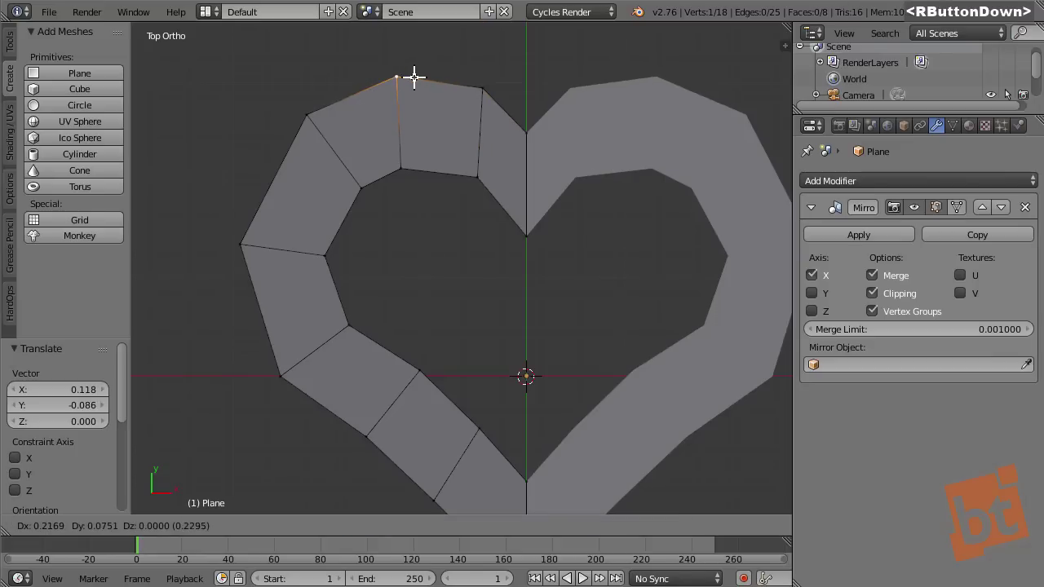
left_click(414, 77, "shift")
right_click(405, 156)
key("g")
left_click(373, 183, "shift")
right_click(372, 183)
key("g")
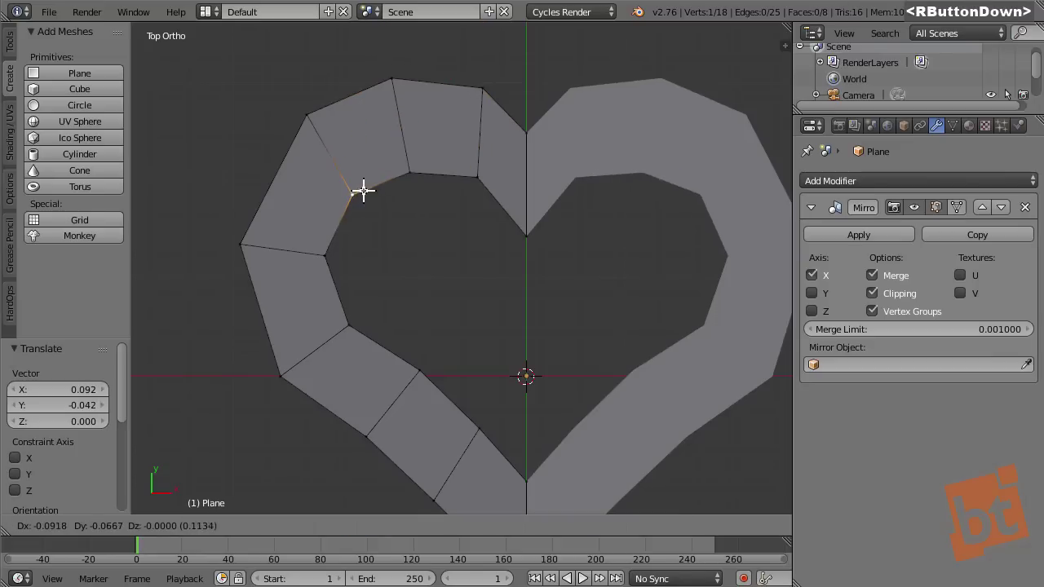
left_click(356, 196, "shift")
- Round the outer side of the lobe by moving the outer shoulder and side vertices outward and down
right_click(287, 132)
key("g")
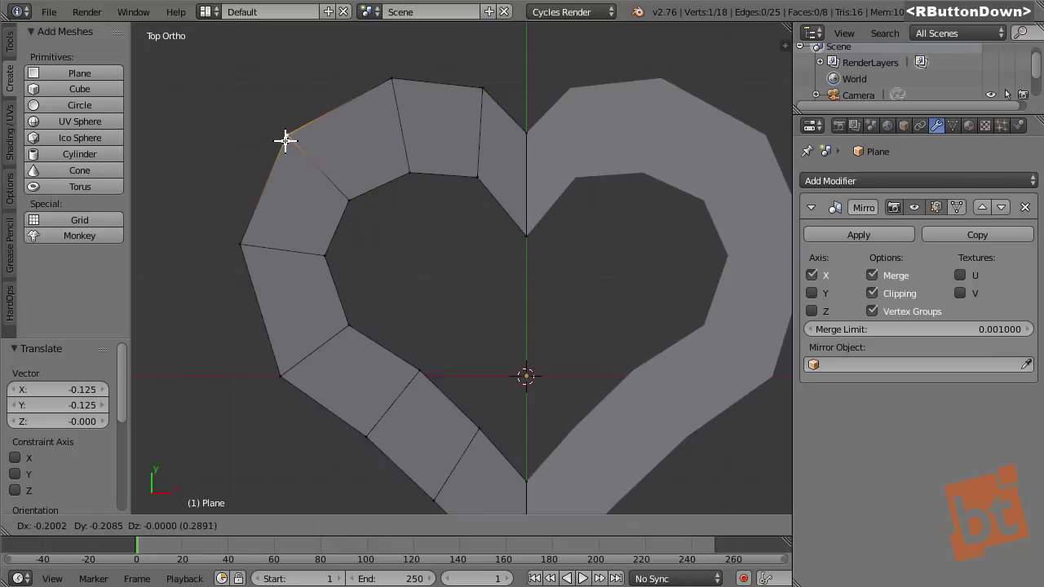
right_click(285, 137)
mouse_move(252, 245)
right_mouse_down()
mouse_move(252, 263)
mouse_move(312, 261)
mouse_move(243, 252)
right_mouse_up()
right_click(241, 257)
right_click_drag(286, 138, 274, 147)
right_click(341, 197)
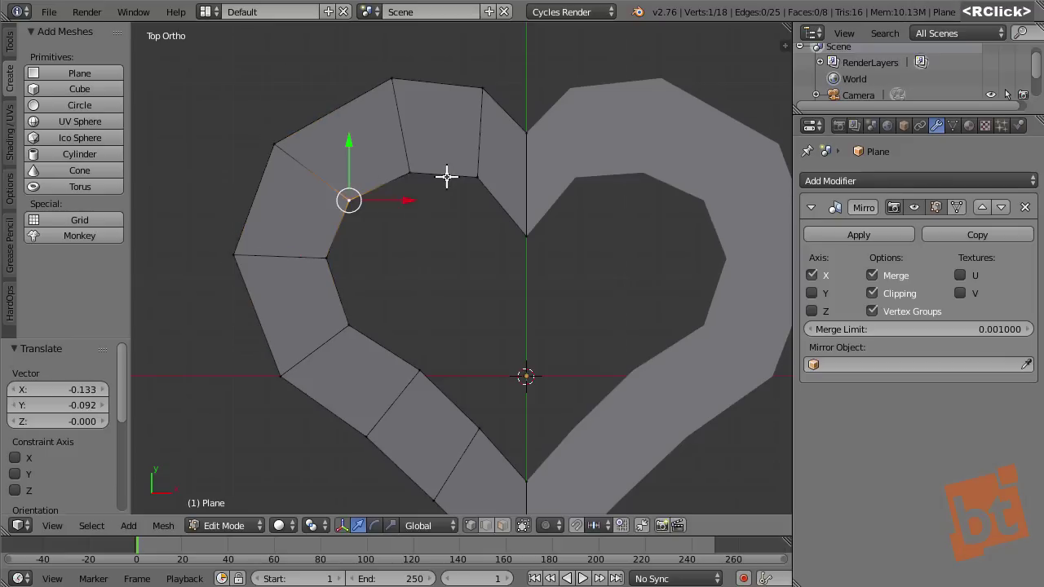
key("a")
- Examine which opposing vertices along the heart's inner boundary can be paired to fill the opening with faces
middle_click_drag(426, 182, 331, 162, "shift")
scroll(367, 203, "down", 2)
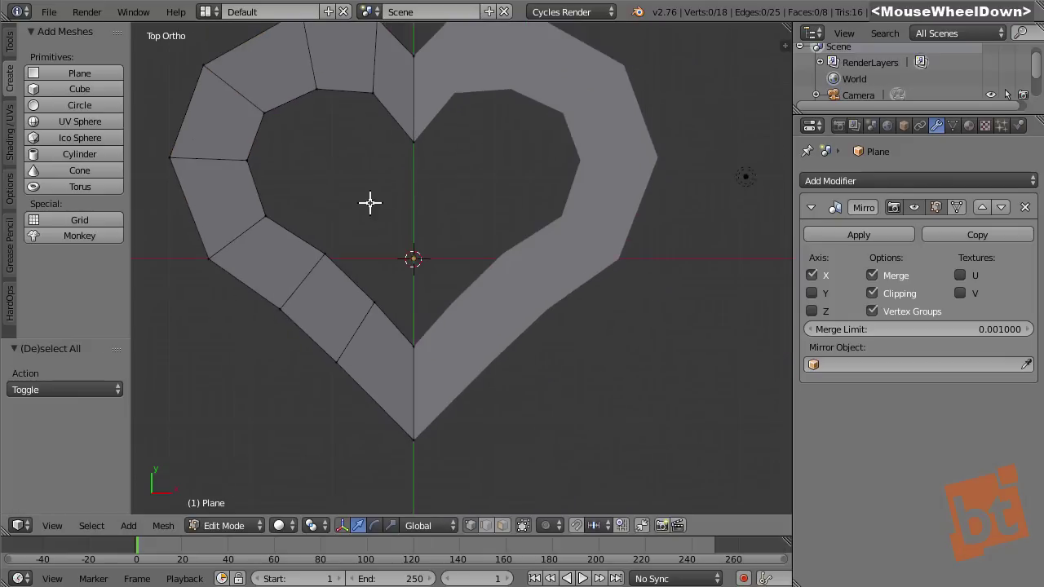
middle_click_drag(368, 203, 384, 179, "shift")
right_click(373, 139)
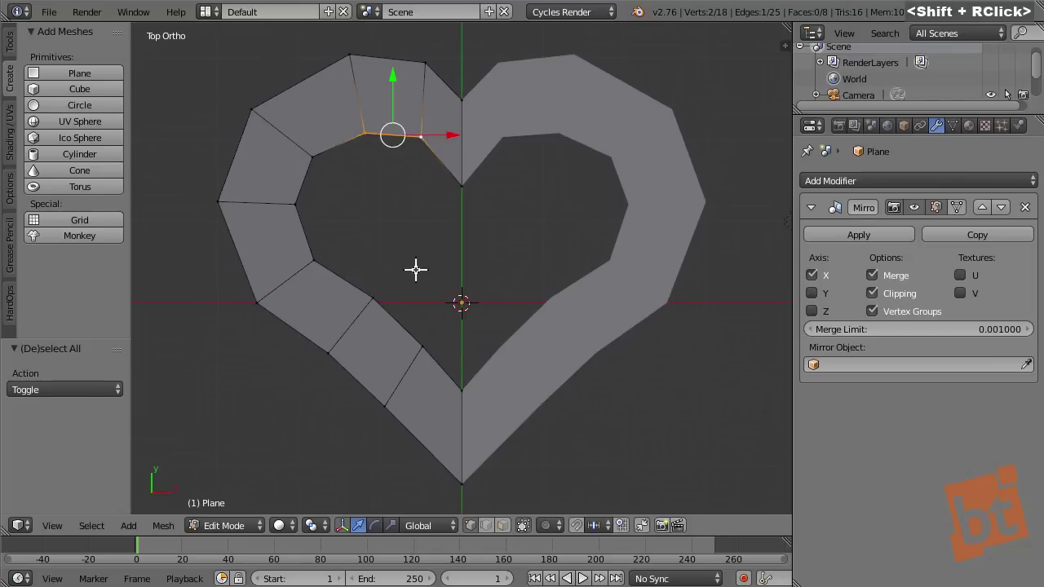
right_click(361, 290)
right_click(410, 342, "shift")
right_click(298, 203)
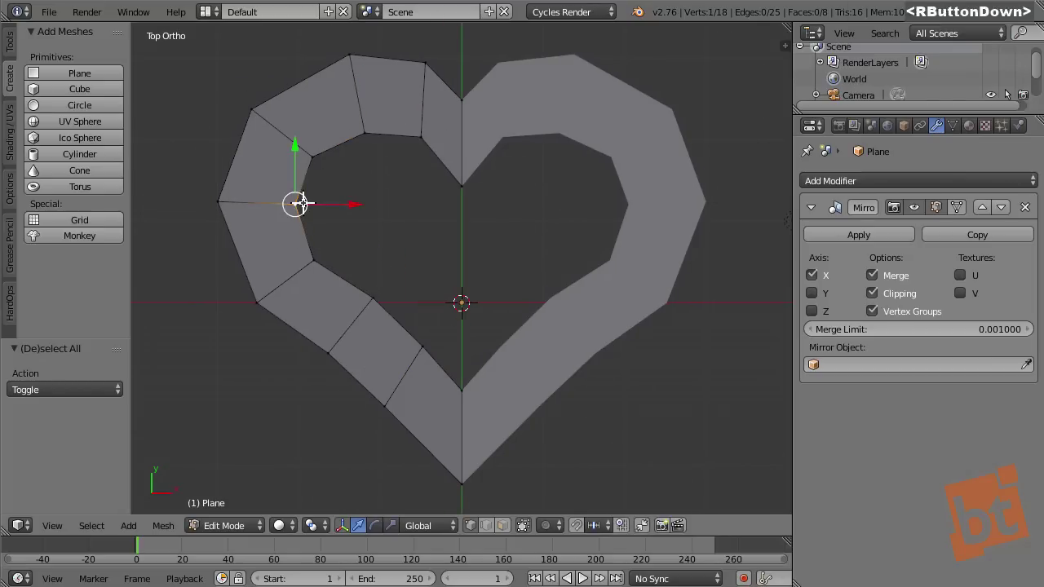
right_click(305, 149)
right_click(309, 261, "shift")
right_click(309, 262, "shift")
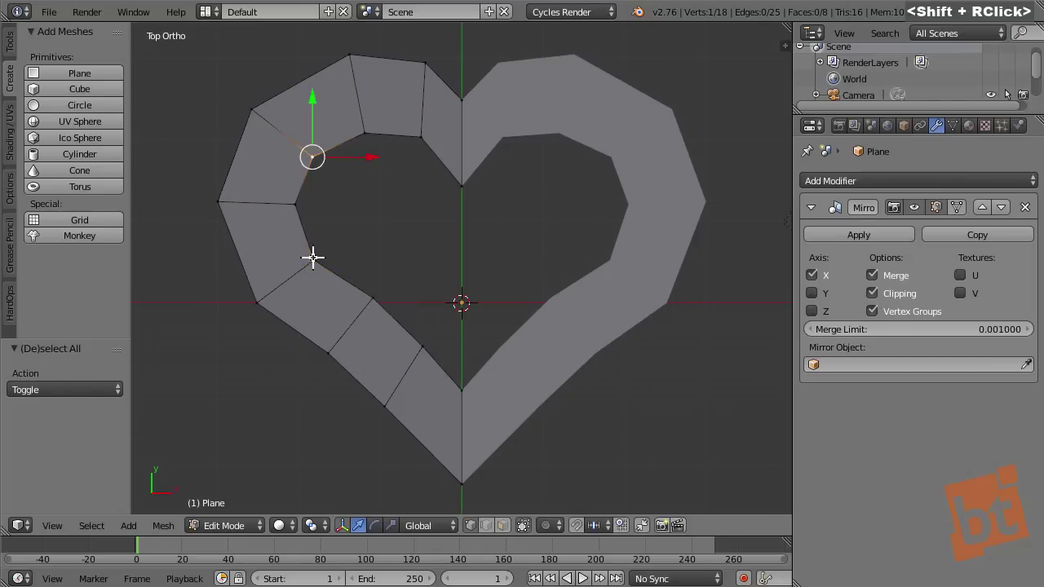
right_click(311, 259, "shift")
key("a")
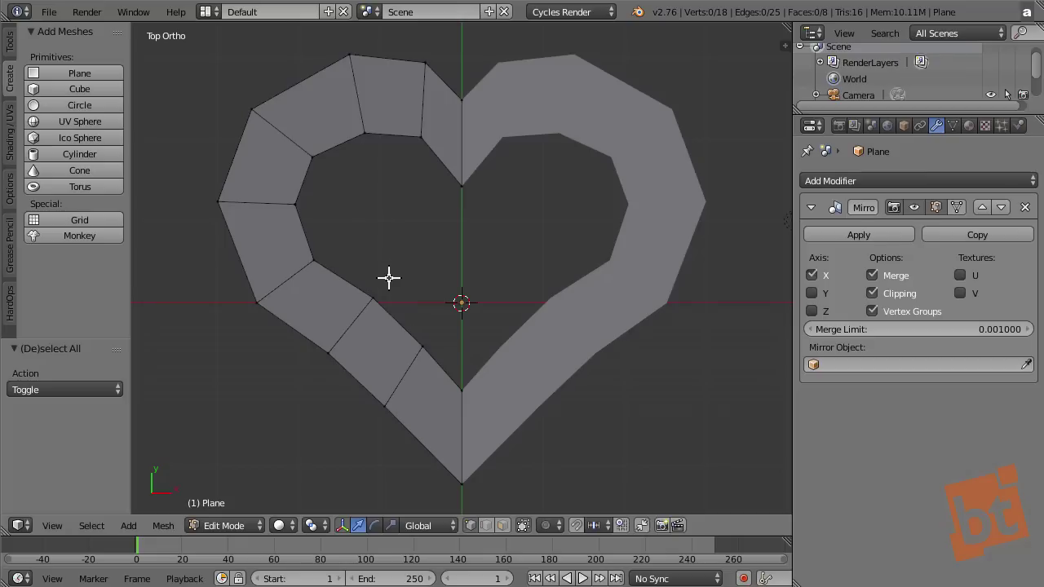
- Fill a face between the two inner mirror-line vertices and the adjacent upper and lower inner vertices
scroll(389, 278, "up", 1)
right_click(448, 373)
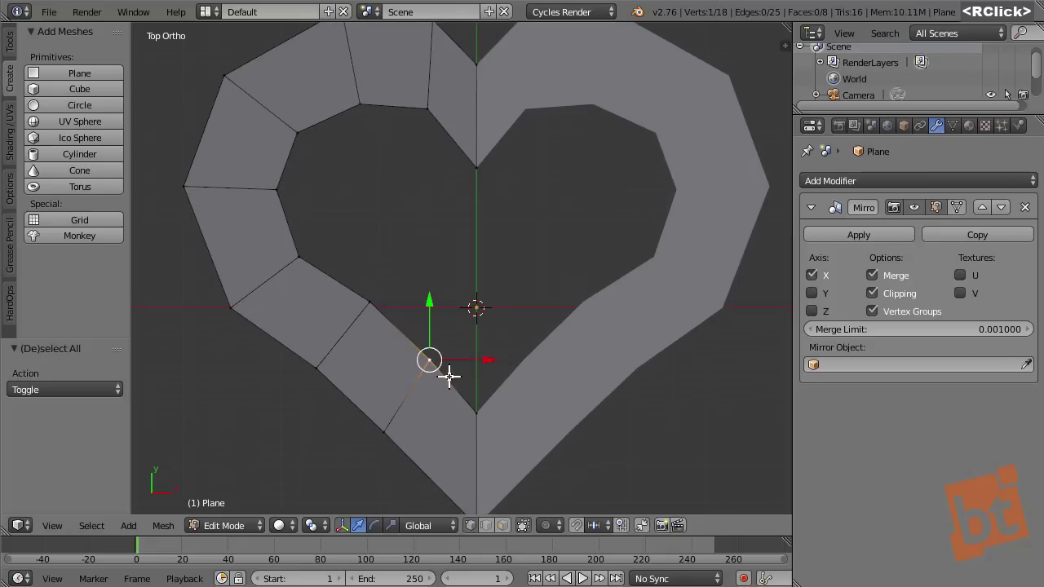
right_click(427, 111, "shift")
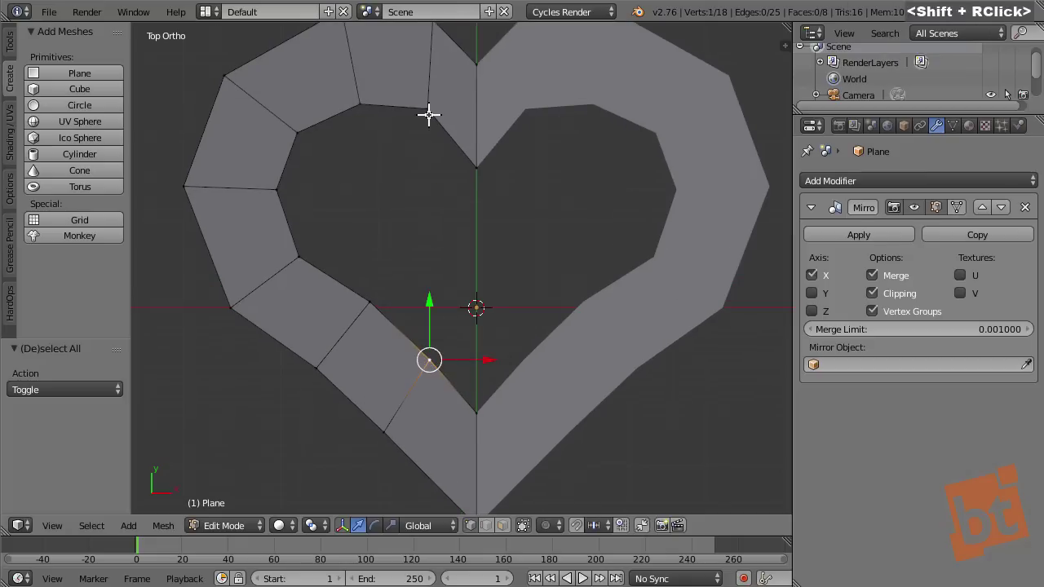
right_click(478, 164, "shift")
right_click(466, 401, "shift")
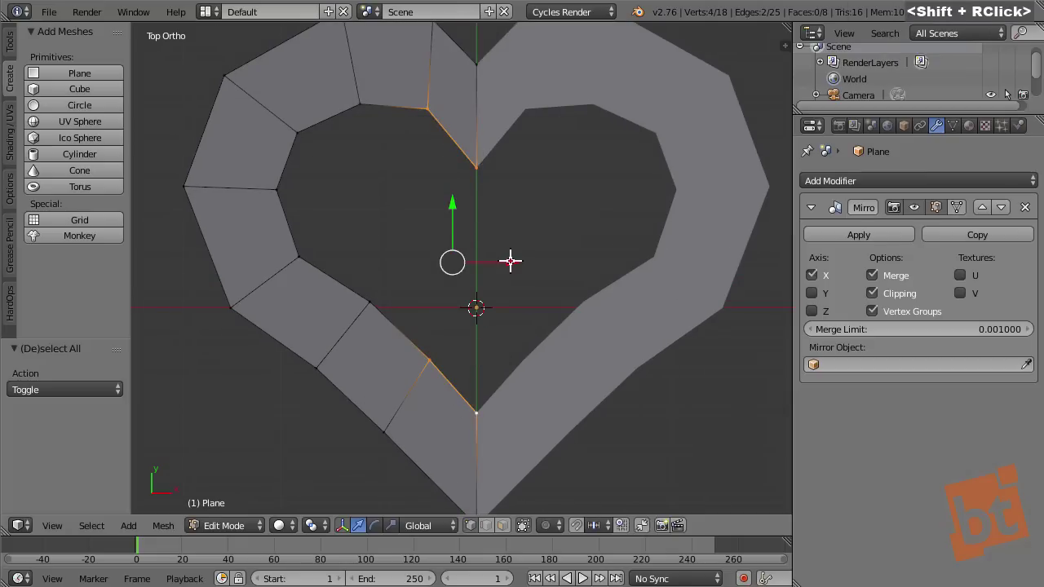
key("f")
key("a")
- Fill a second four-sided face beside the centre strip using the next pair of upper and lower inner vertices
middle_click_drag(452, 252, 469, 292, "shift")
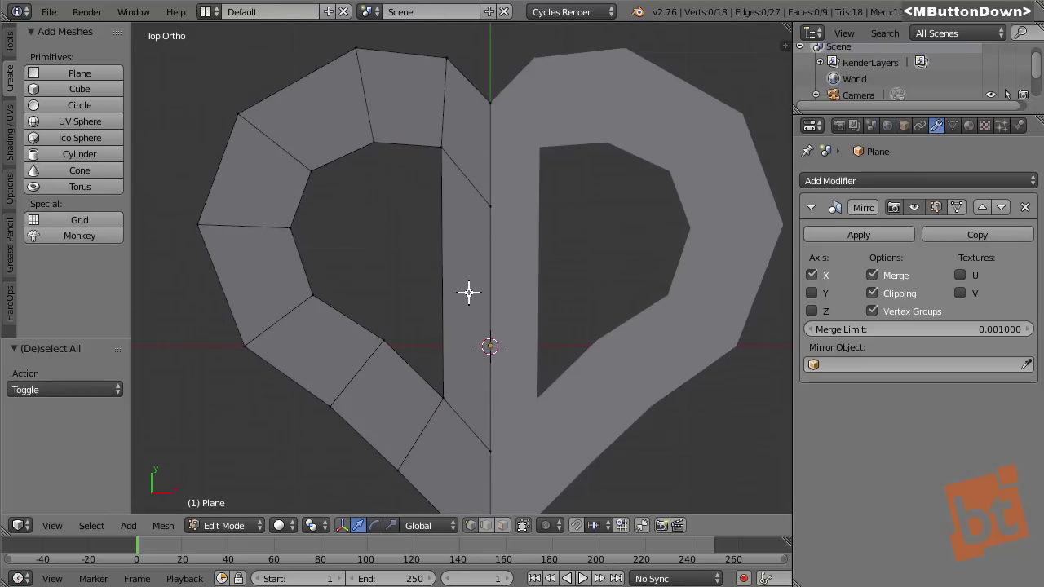
right_click(373, 142)
right_click(384, 339, "shift")
right_click(441, 147, "shift")
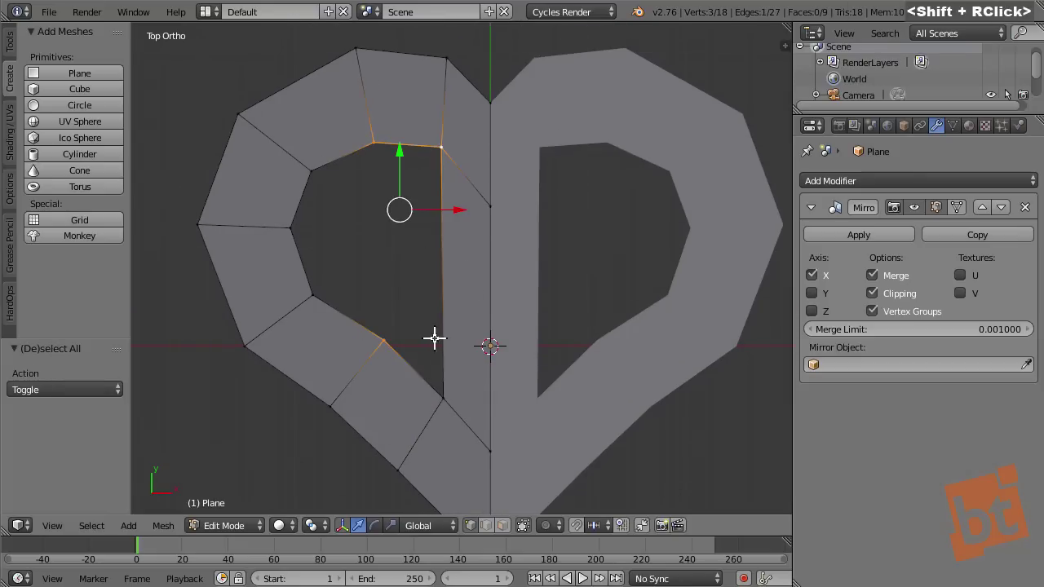
right_click(443, 398, "shift")
key("f")
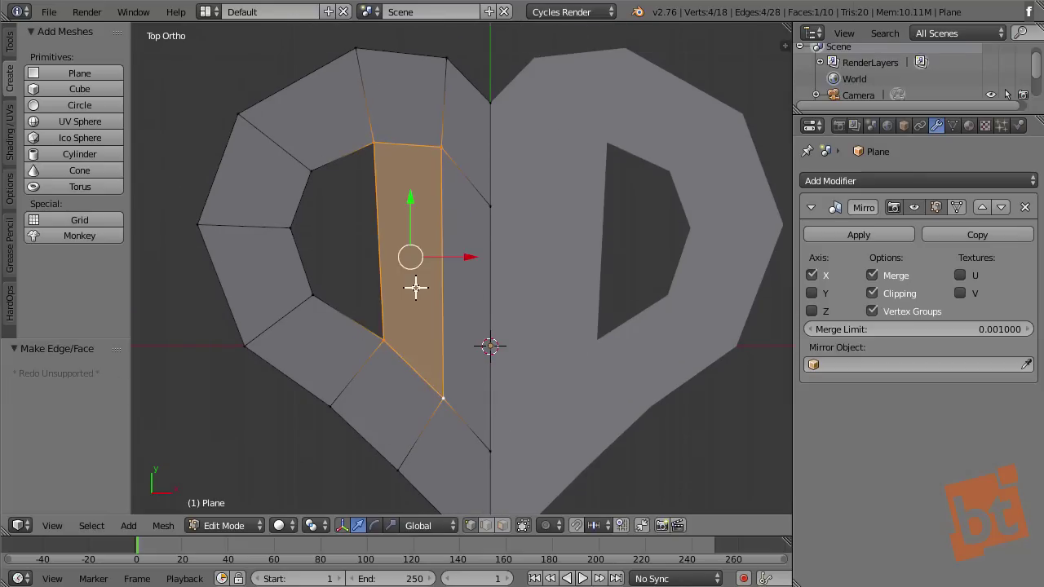
key("a")
scroll(384, 242, "up", 1)
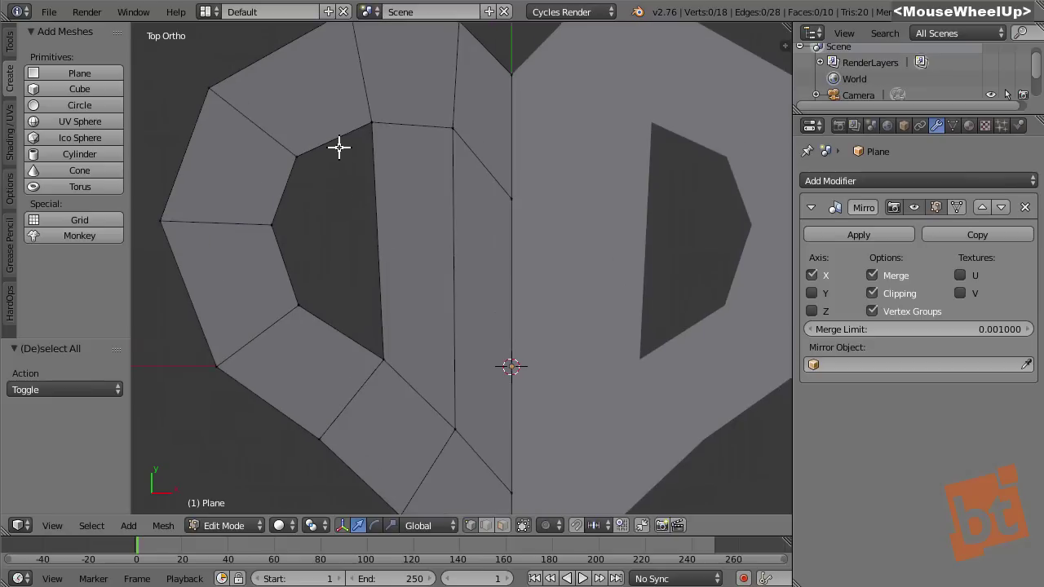
right_click(269, 225)
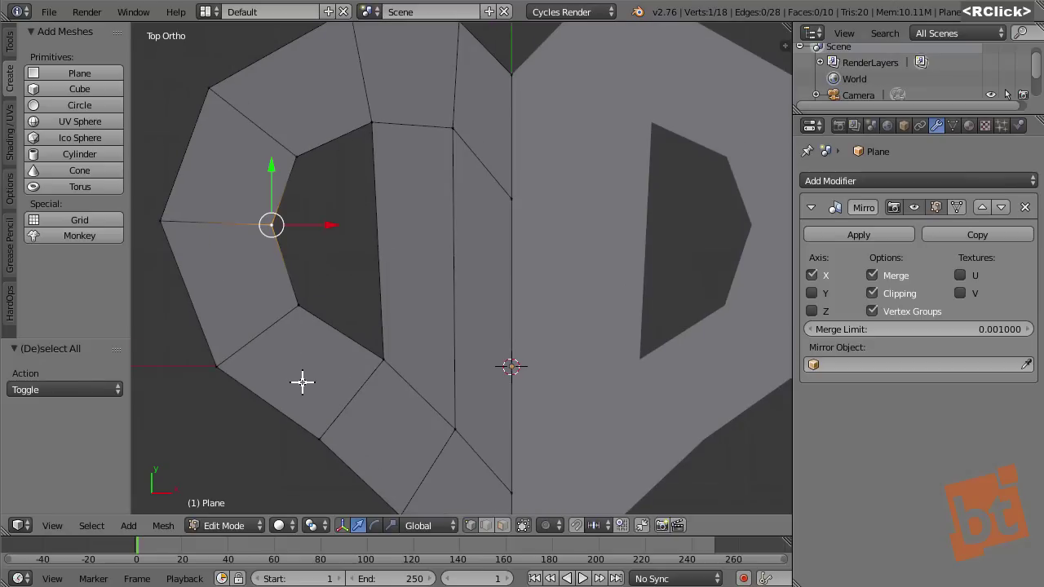
key("a")
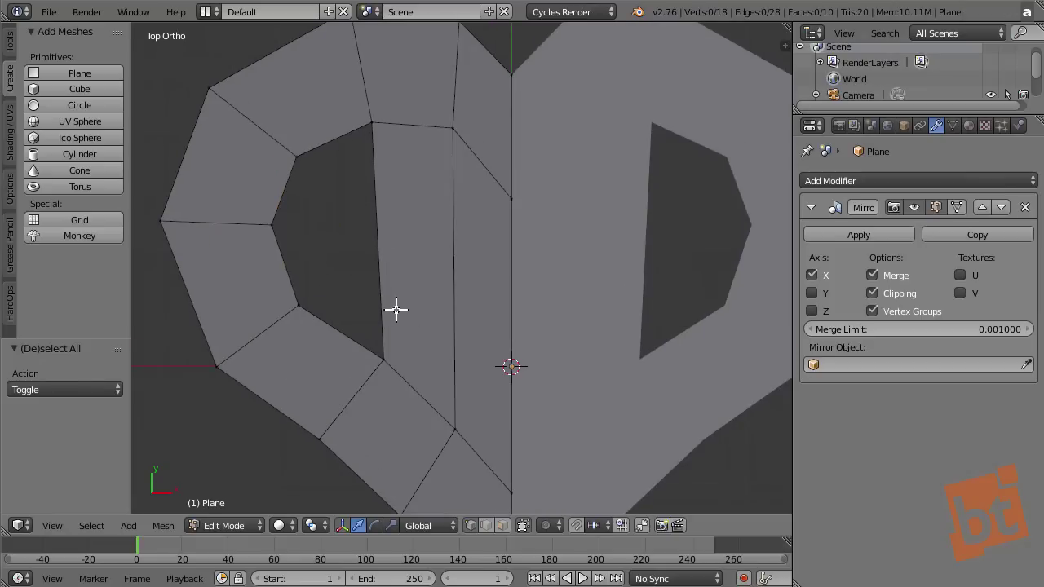
- Try a loop cut across the two vertical strips beside the mirror line and undo it
middle_click_drag(456, 259, 445, 196, "shift")
scroll(421, 182, "down", 1)
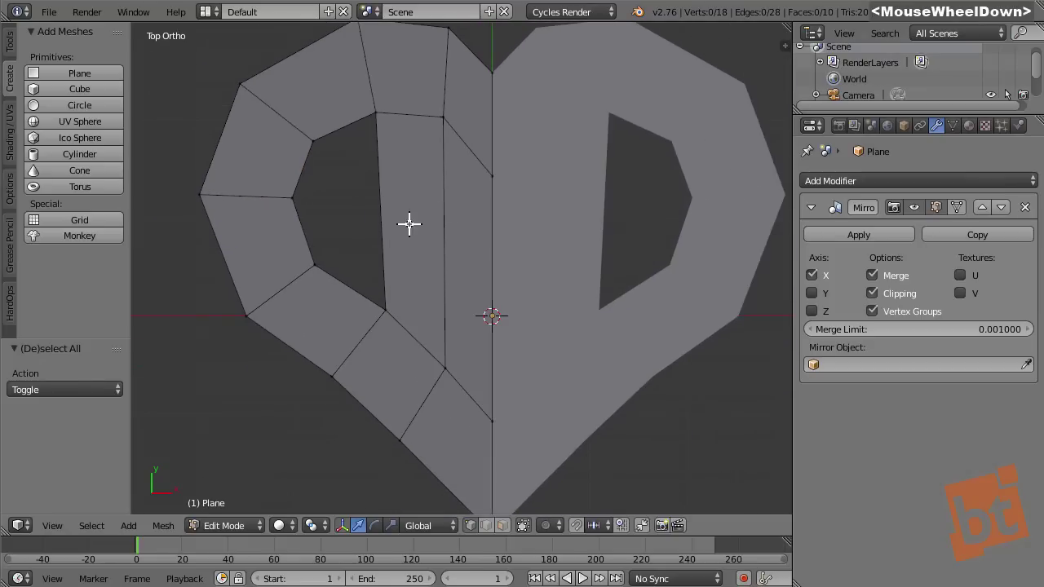
key("ctrl+r")
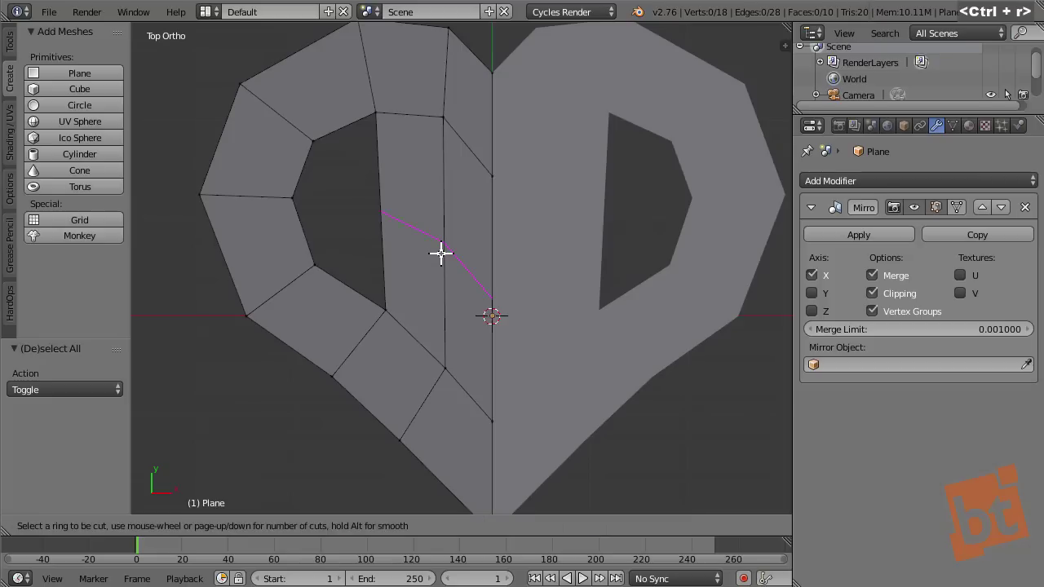
left_click(441, 242)
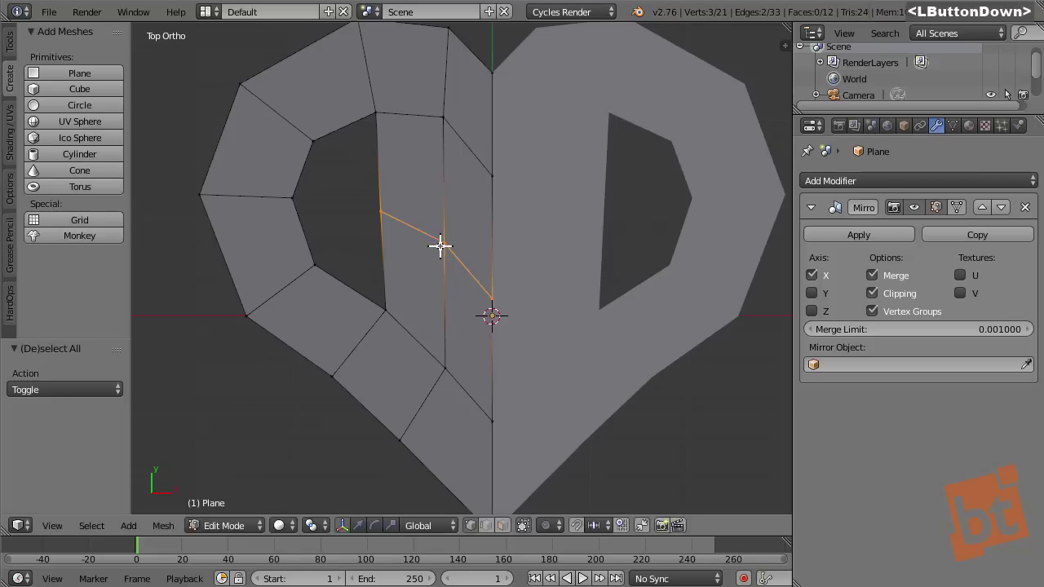
right_click(419, 236)
key("a")
key("ctrl+z")
key("ctrl+z")
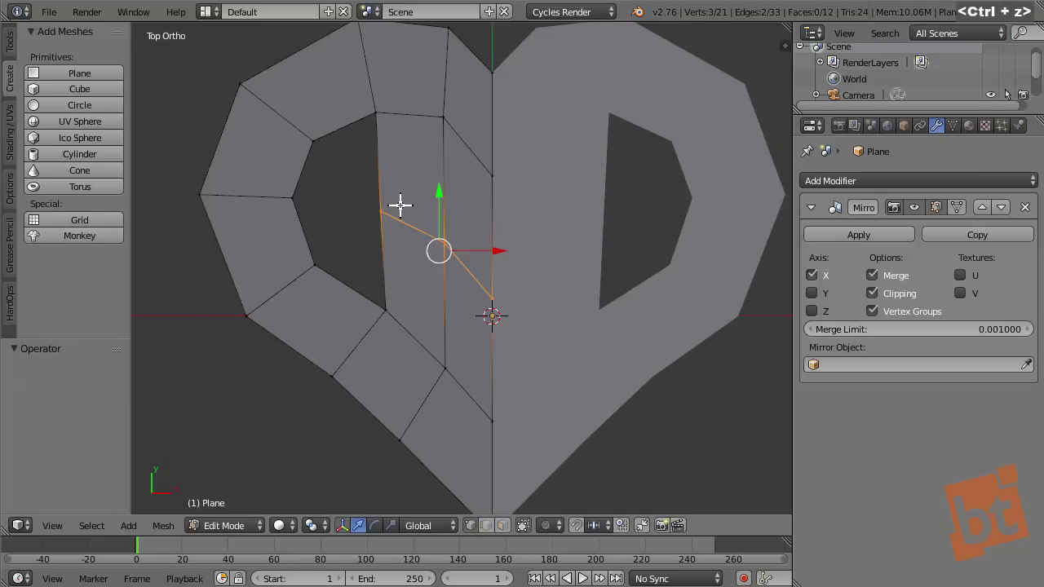
key("a")
key("a")
- Add one unslid loop cut across the two vertical strips between the inner opening and the mirror line
scroll(366, 133, "up", 3)
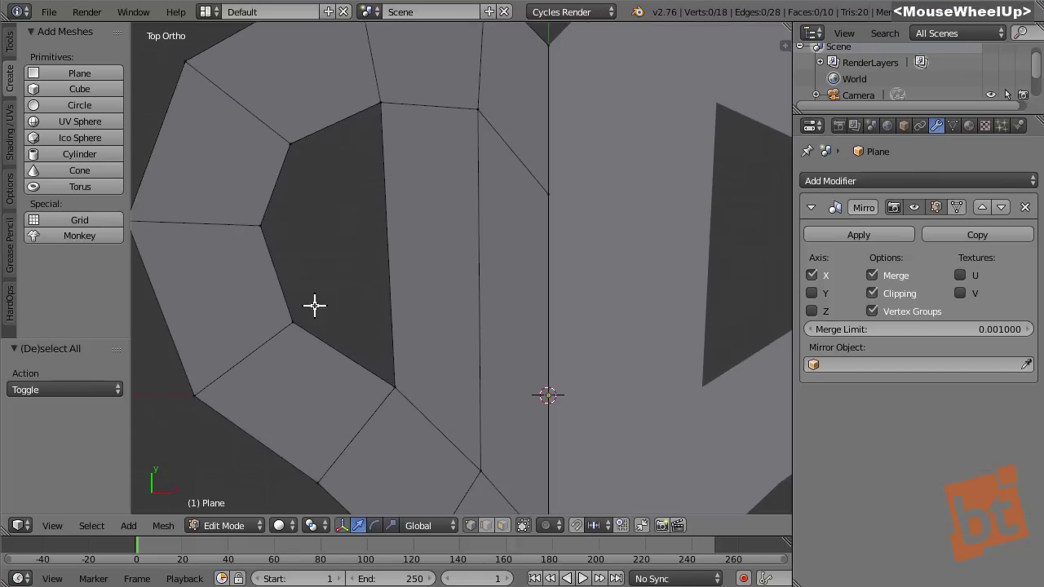
right_click(259, 227)
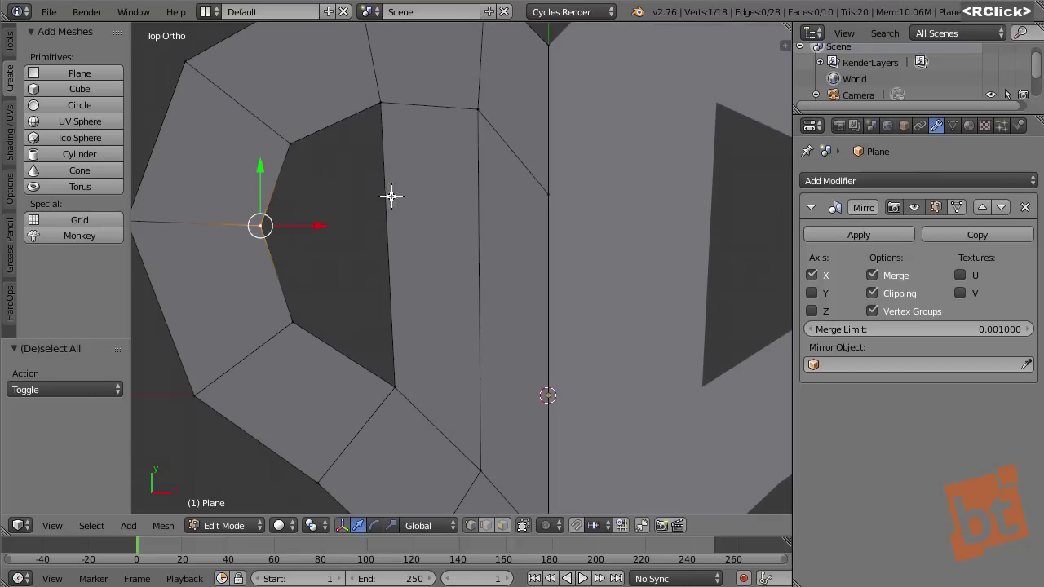
key("ctrl+r")
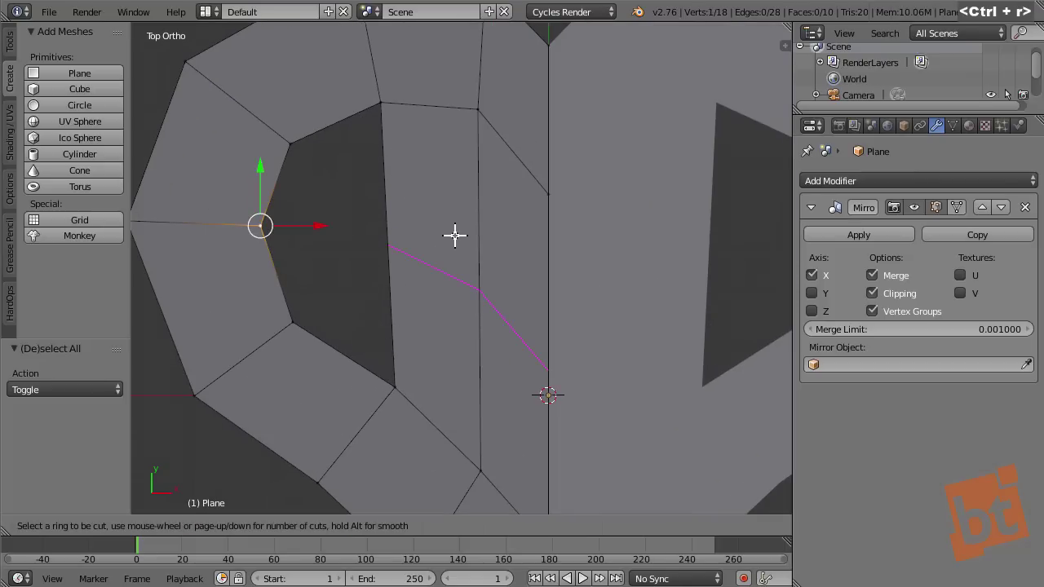
left_click(462, 241)
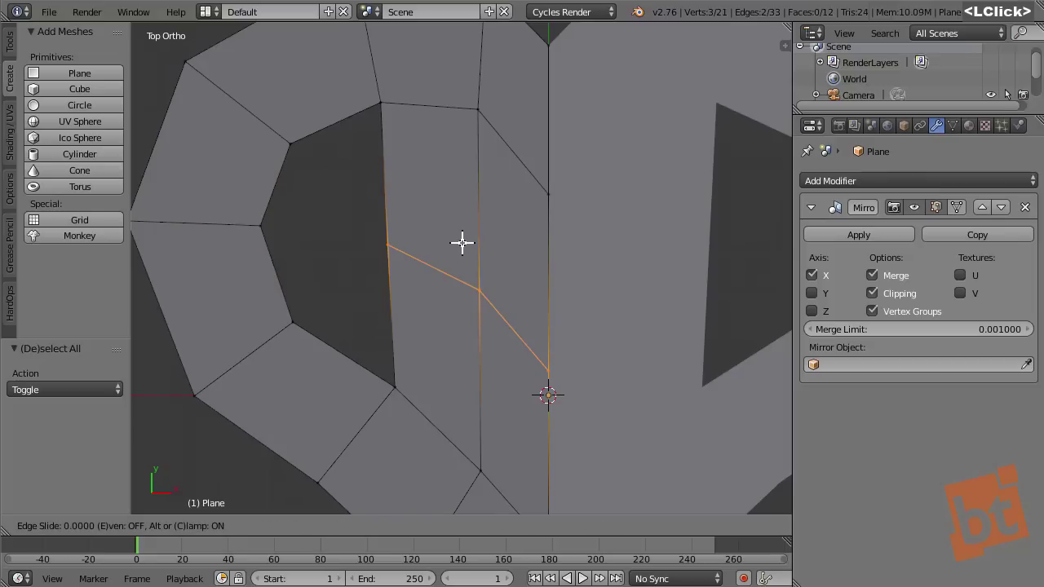
right_click(462, 238)
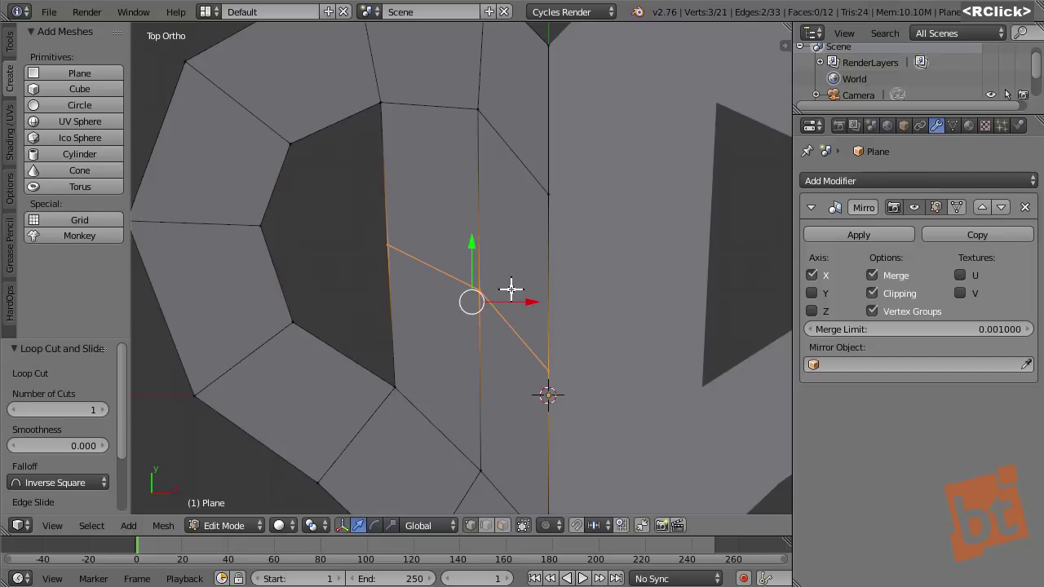
key("a")
- Raise the new loop's mirror-line vertex along Y so the cut runs straighter across the centre strips
right_click(547, 370)
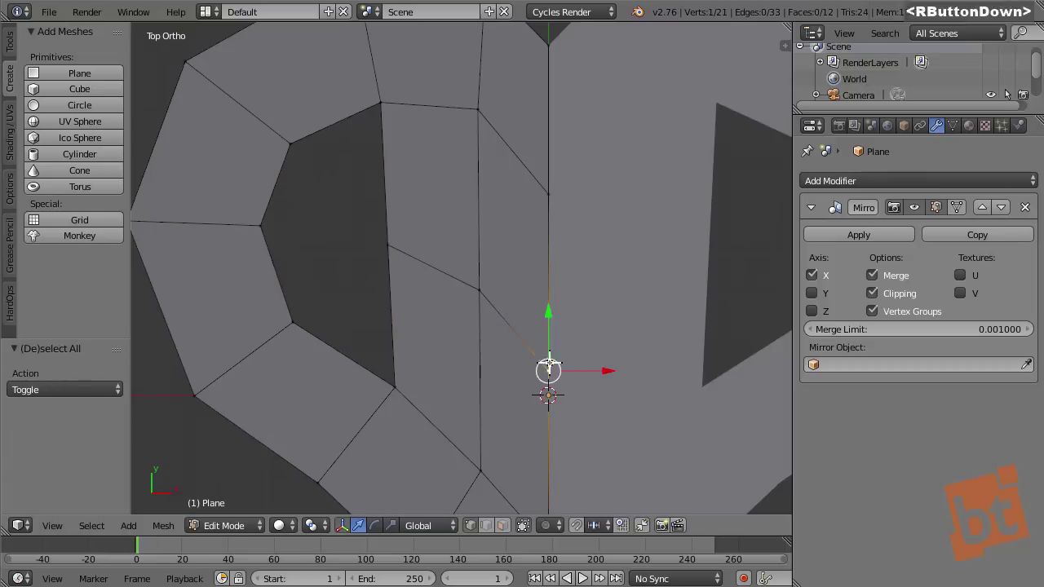
left_click_drag(552, 315, 555, 269)
key("a")
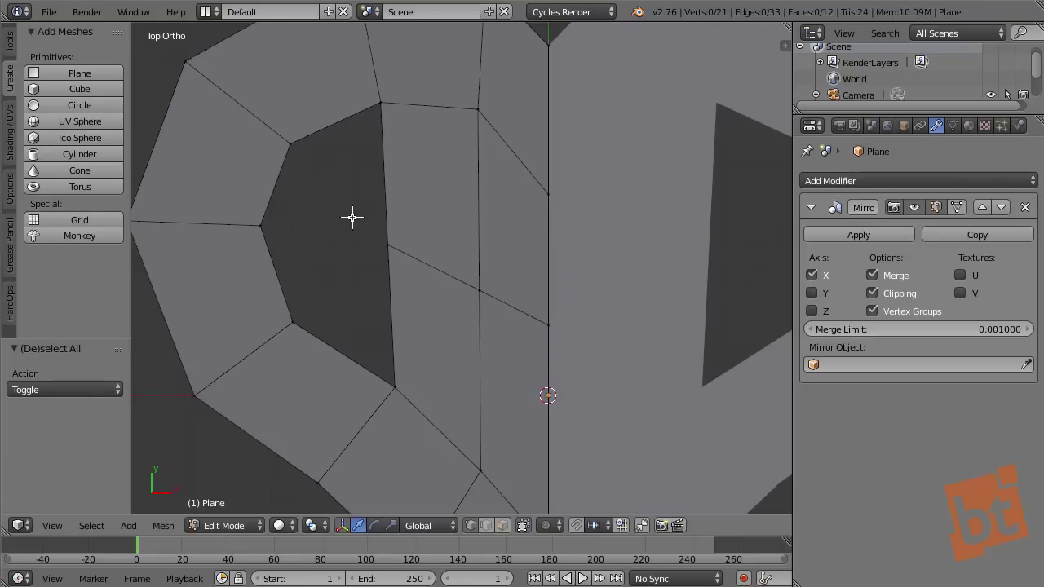
- Fill the upper part of the remaining opening with a four-sided face reaching down to the new loop-cut vertex
right_click(379, 239)
right_click(287, 228)
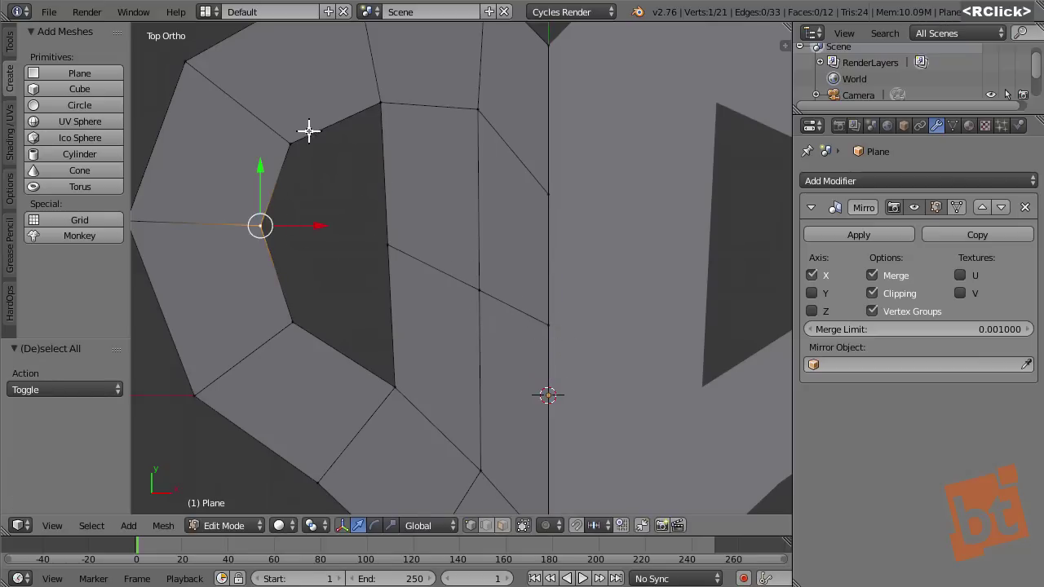
right_click(305, 132)
right_click(379, 102, "shift")
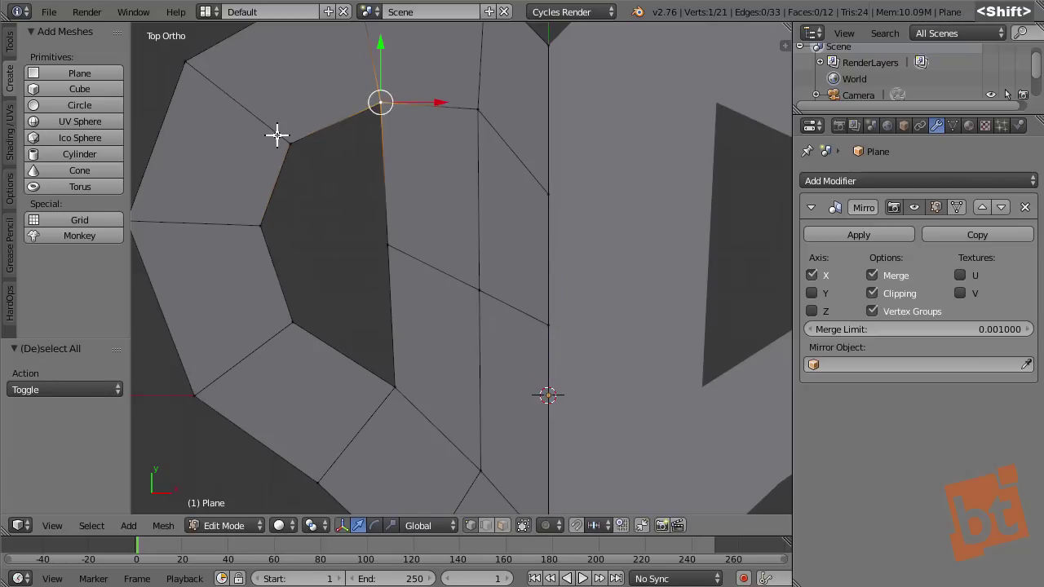
right_click(262, 225, "shift")
right_click(387, 245, "shift")
key("f")
- Fill the lower part of the opening with a four-sided face between the remaining inner vertices and the loop-cut vertex
right_click(262, 226)
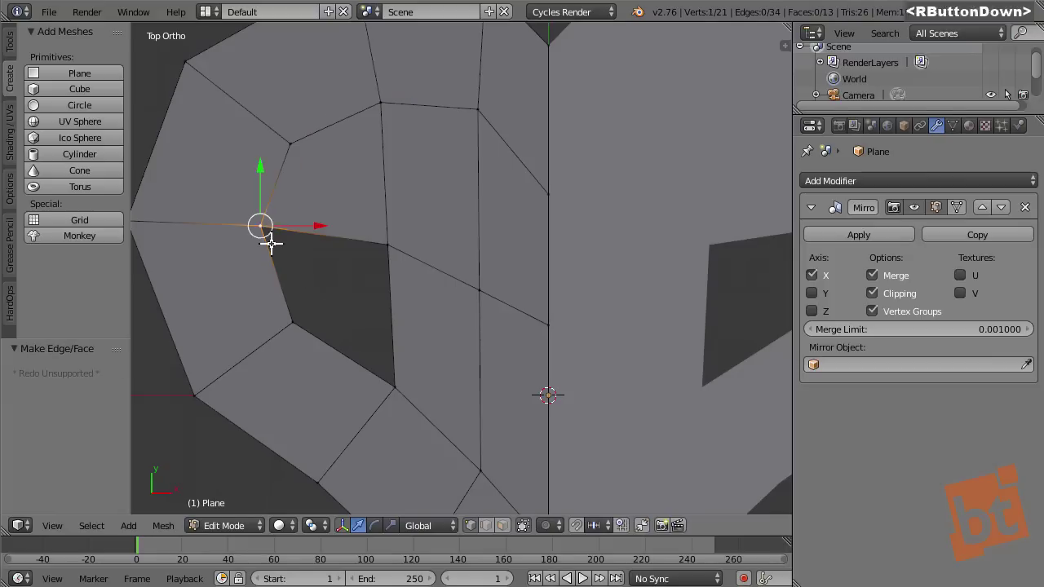
right_click(292, 322, "shift")
right_click(395, 386, "shift")
right_click(387, 232, "shift")
key("f")
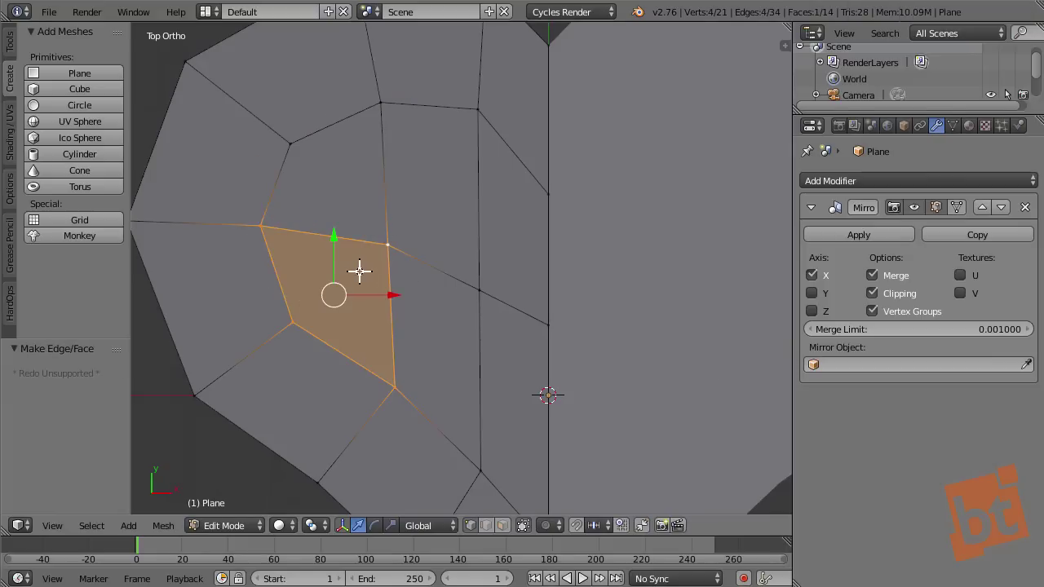
key("a")
scroll(359, 272, "down", 3)
middle_click_drag(440, 291, 425, 241, "shift")
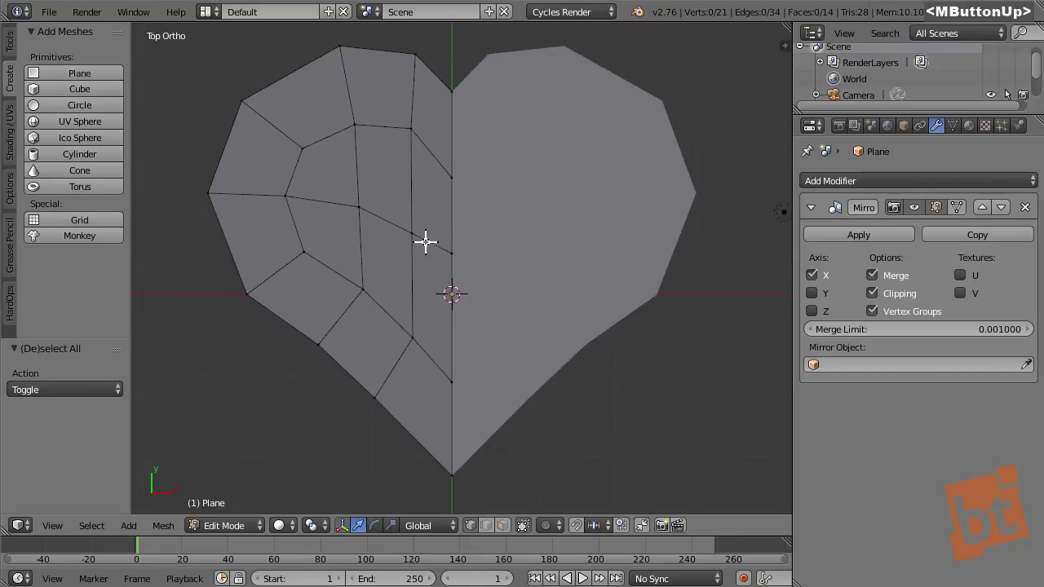
- Move the outline vertex nearest the heart's bottom tip inward by about 0.079 in X and 0.022 in Y
scroll(424, 241, "down", 1)
right_click_drag(387, 369, 490, 352)
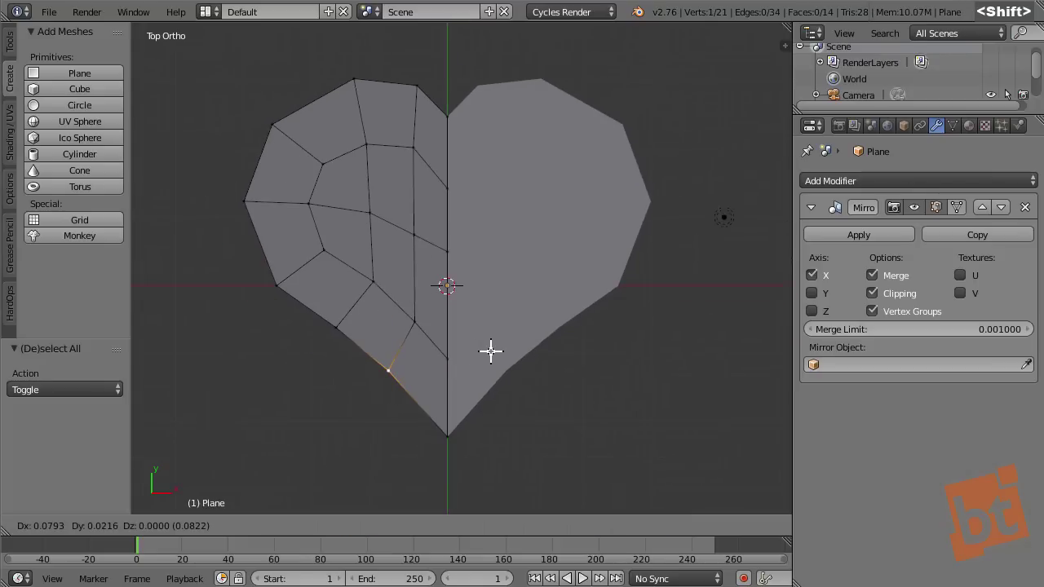
left_click(490, 351, "shift")
right_click(445, 433)
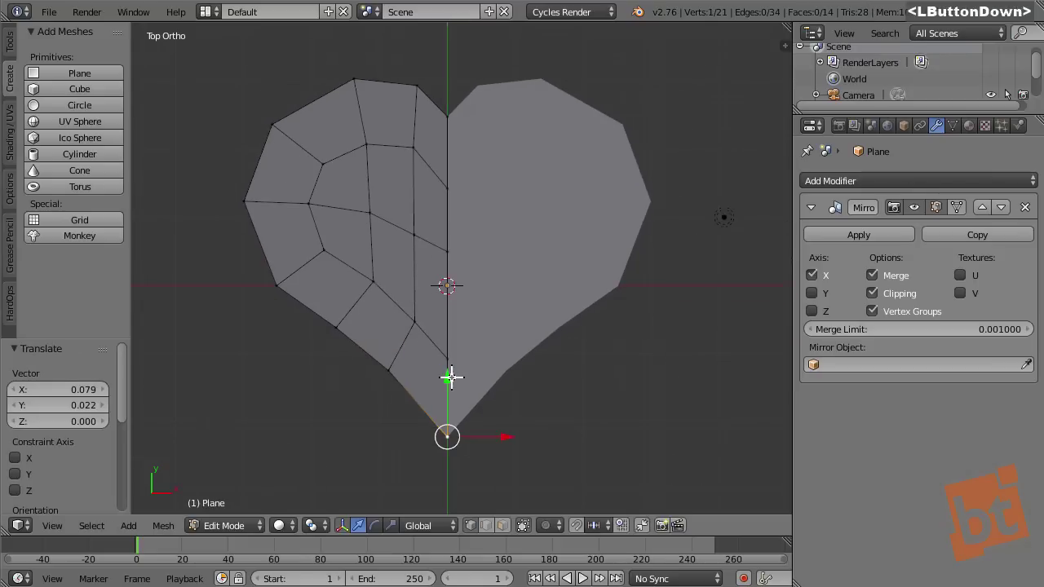
key("a")
- Select the entire heart mesh in a perspective view and switch to Face select mode
middle_click_drag(403, 384, 400, 332)
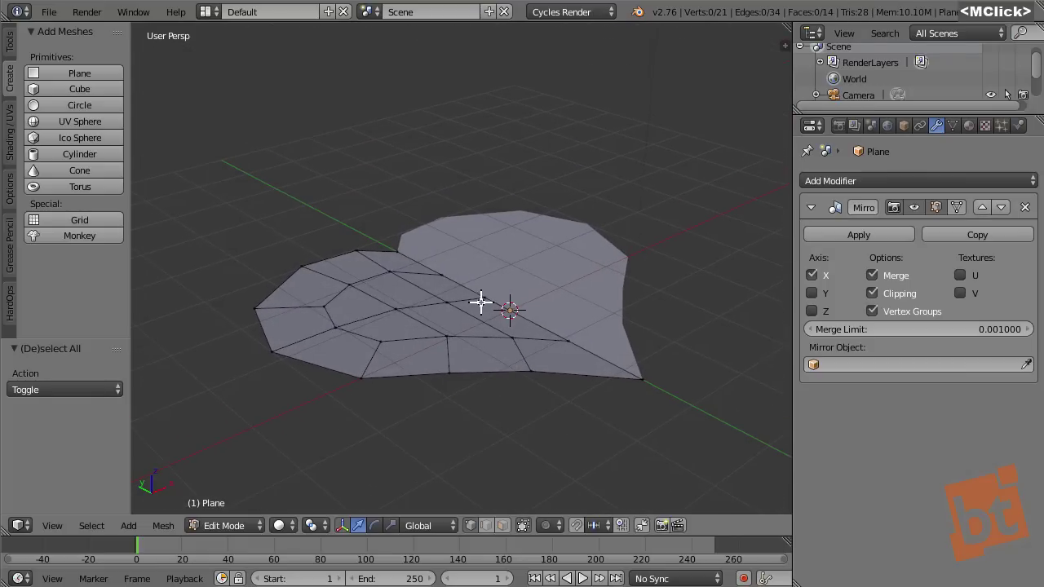
scroll(481, 303, "up", 1)
middle_click_drag(481, 308, 517, 334)
key("a")
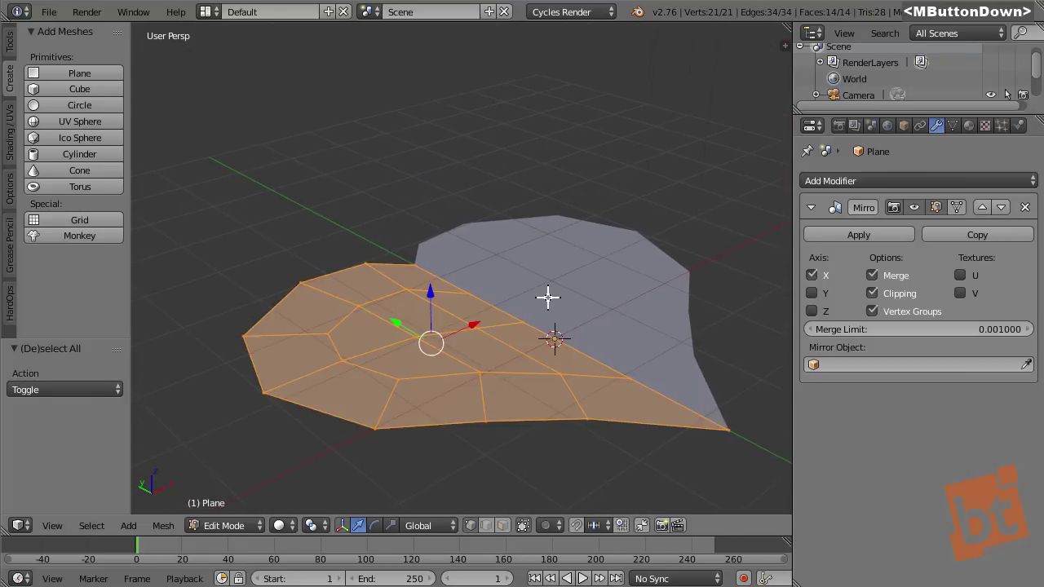
middle_click_drag(547, 297, 538, 291)
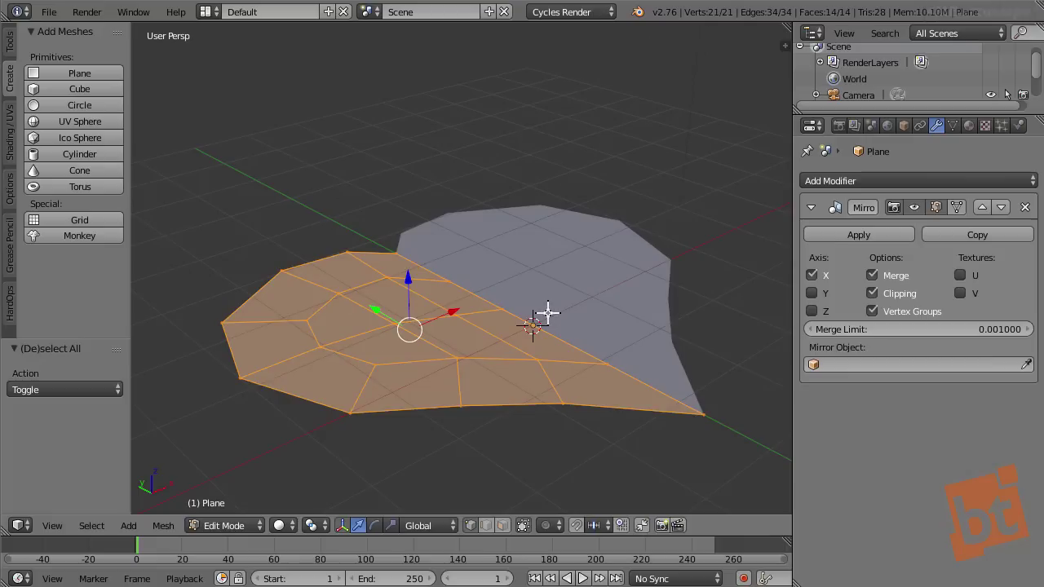
key("ctrl+Tab")
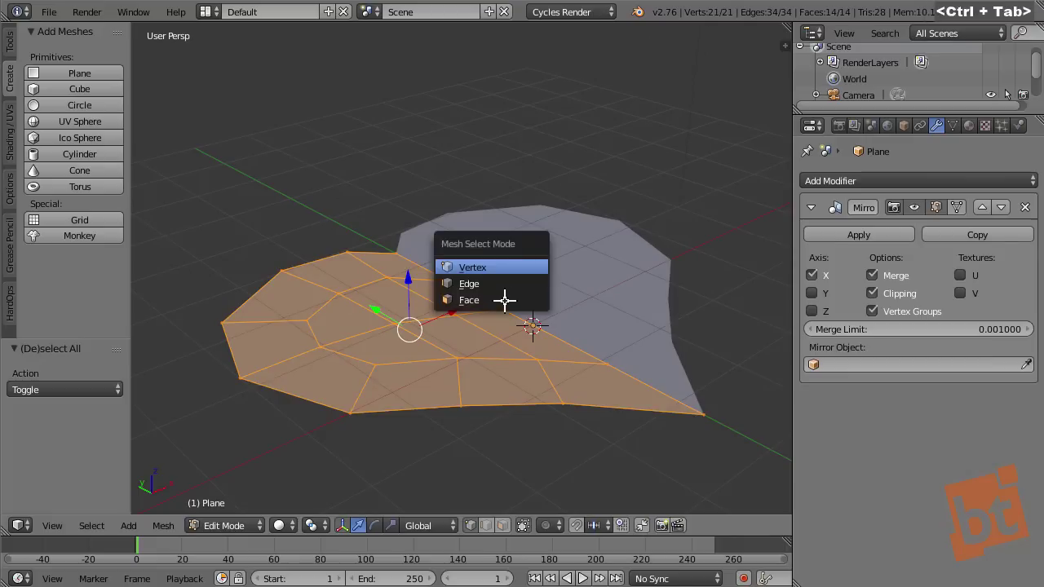
left_click(503, 300)
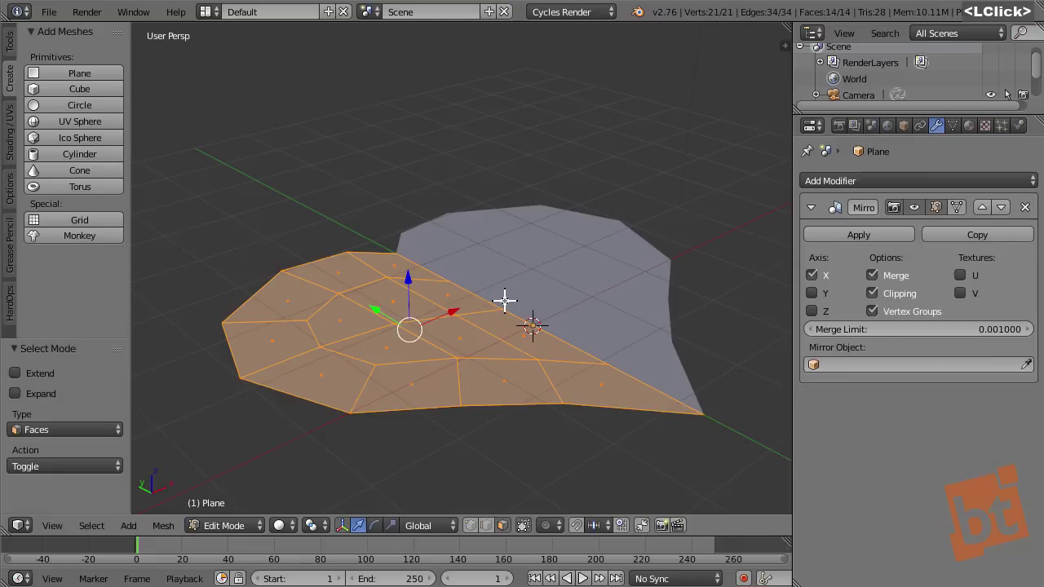
key("ctrl+Tab")
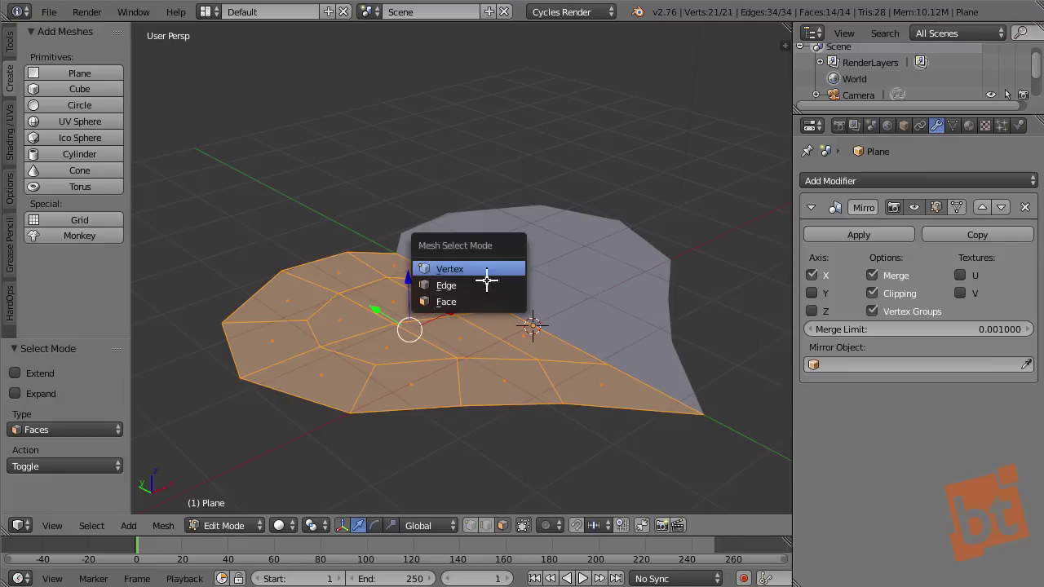
left_click(481, 301)
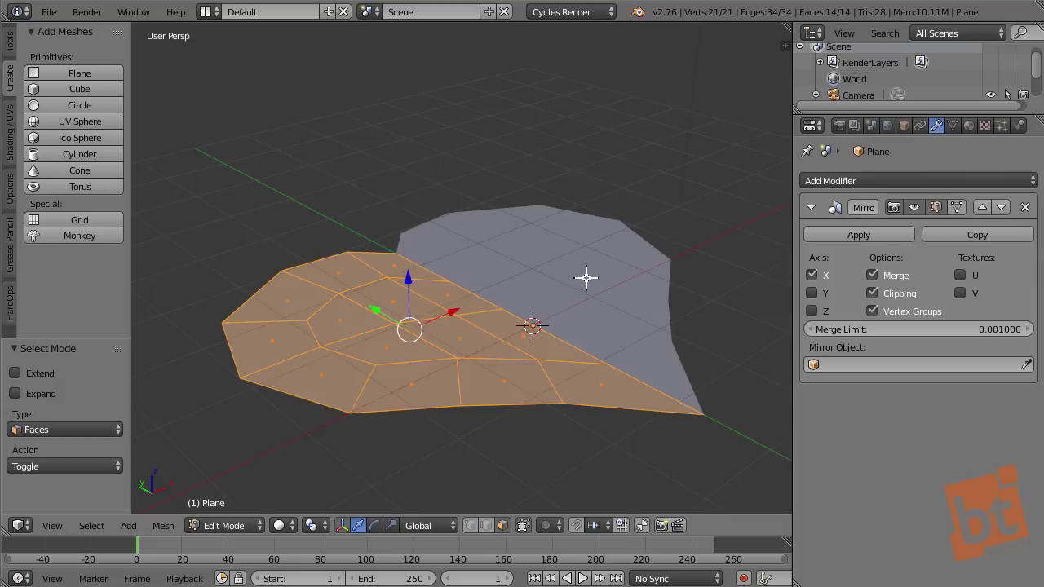
- Extrude all selected faces upward by about 1.87 to give the heart thickness
key("e")
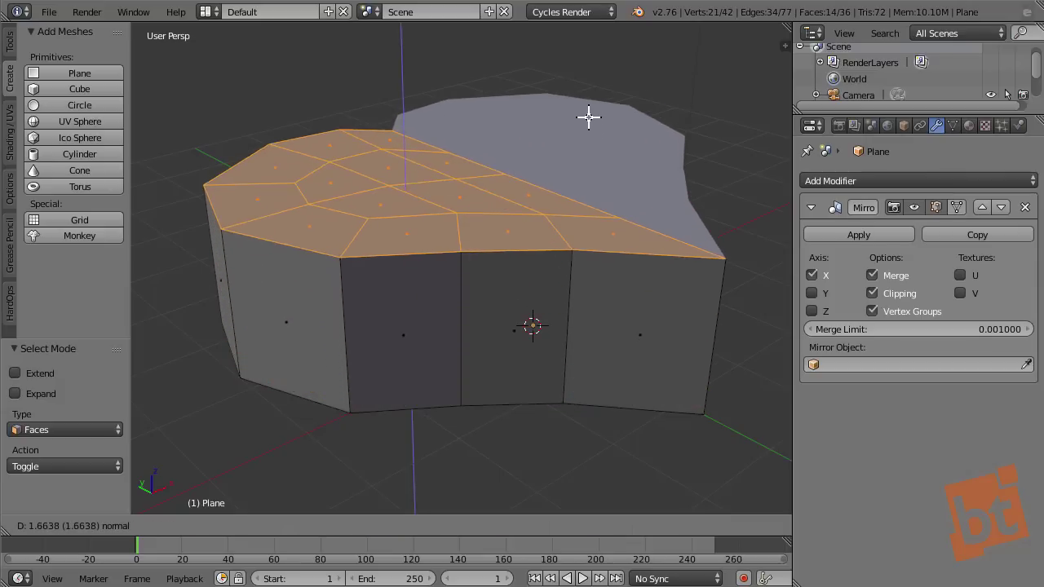
left_click(587, 119)
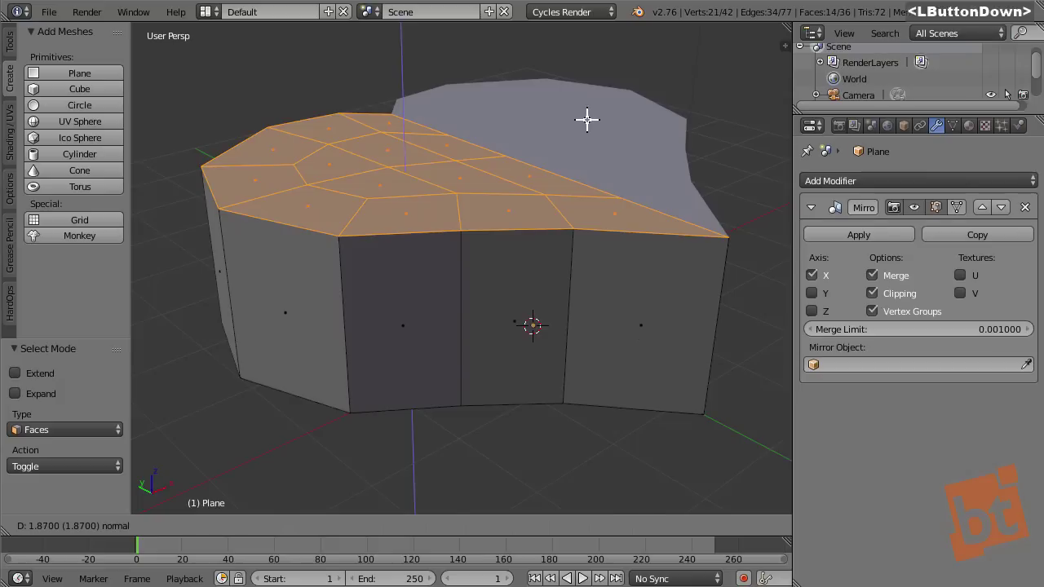
key("F9")
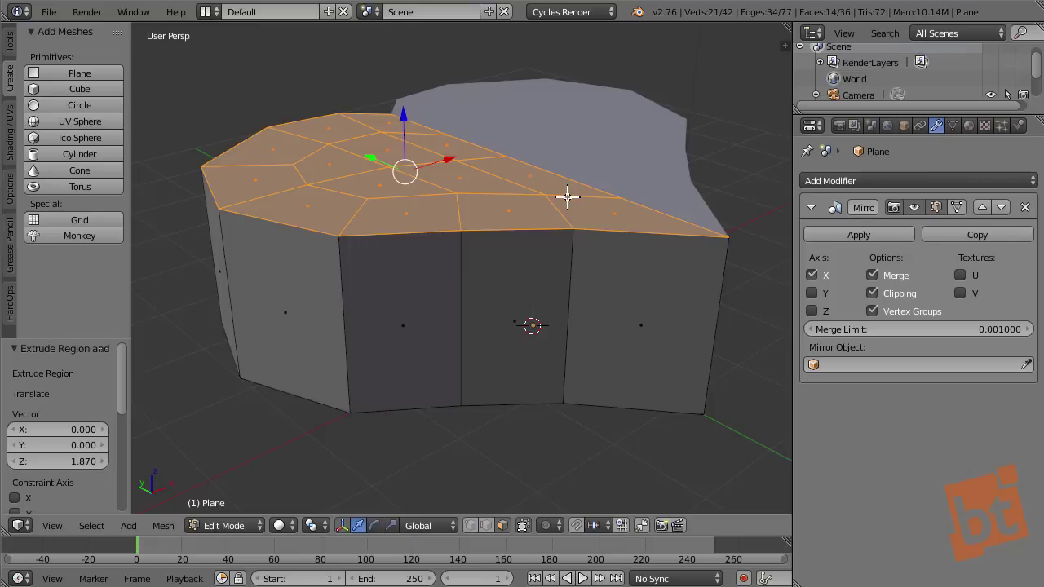
- Add a Subdivision Surface modifier to the heart with a view level of 1
left_click(906, 179)
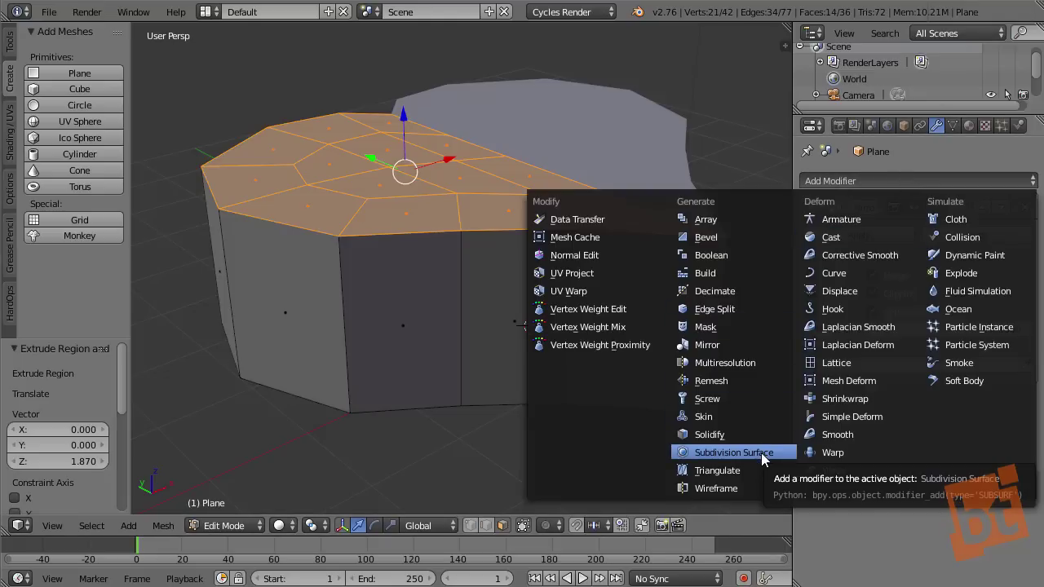
left_click(706, 345)
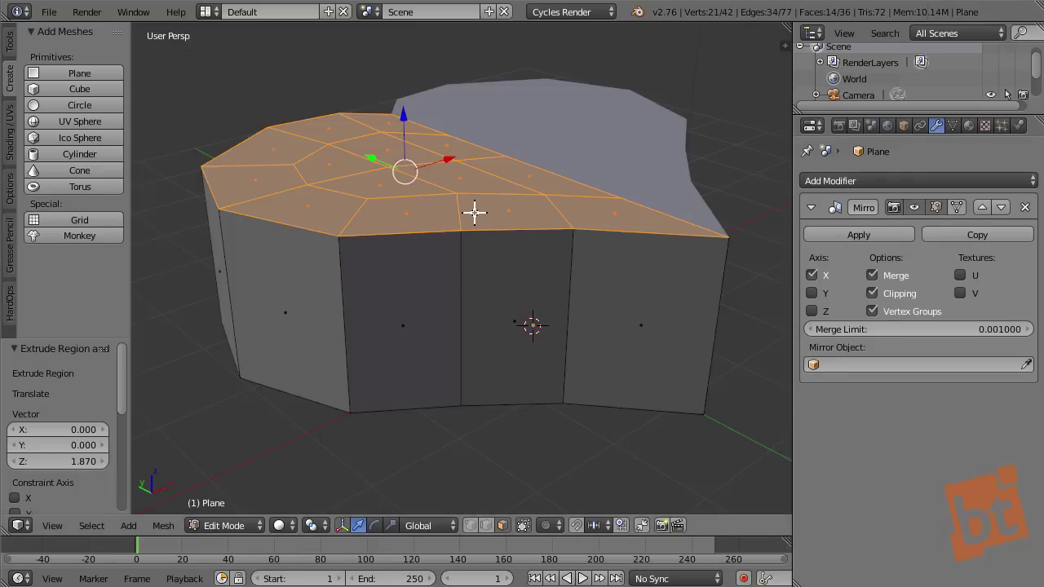
key("ctrl")
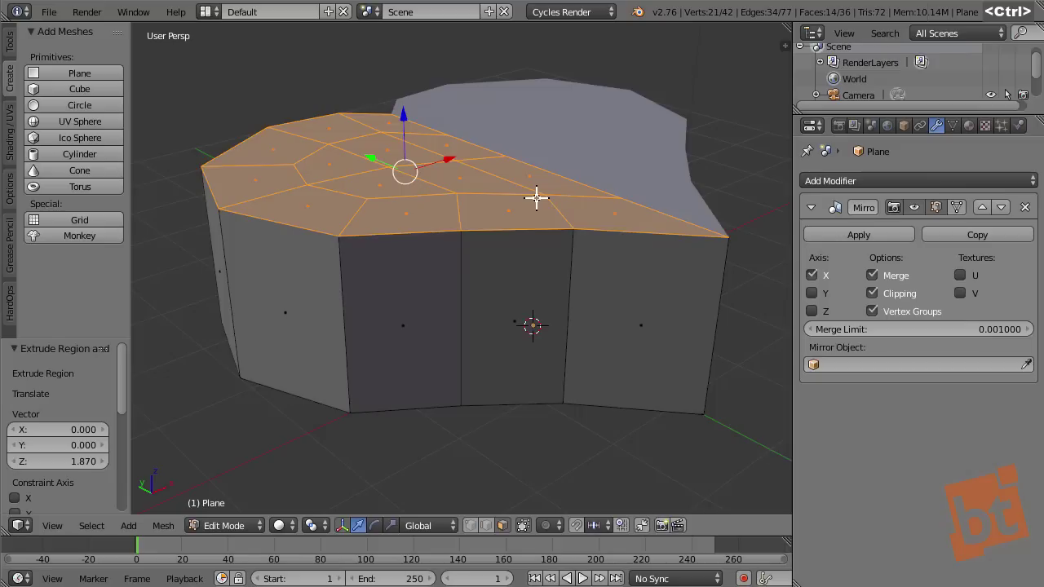
key("ctrl+1")
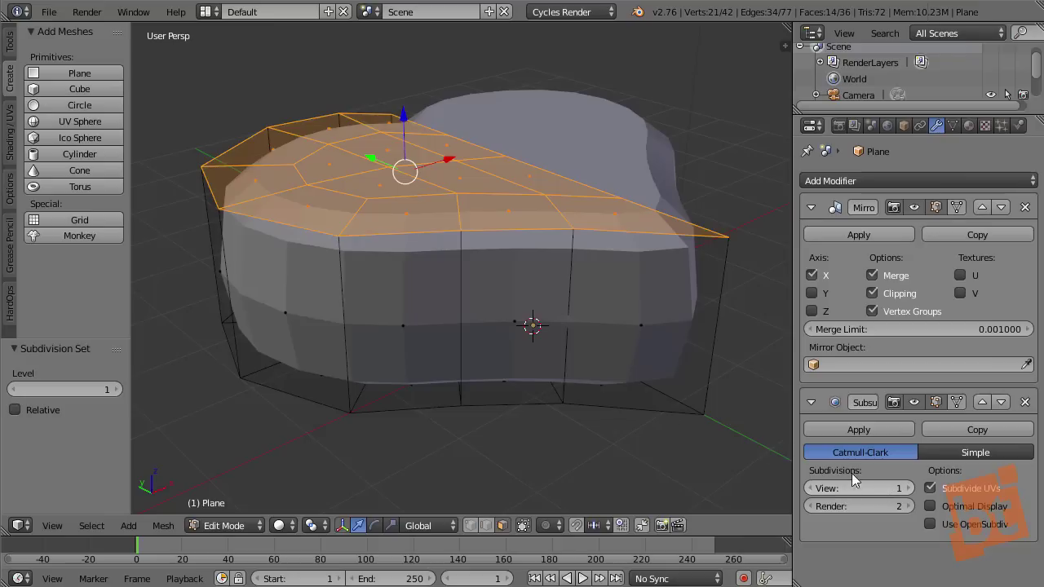
- Compare subdivision view levels 1 and 2 on the heart and set the level to 3
key("ctrl+2")
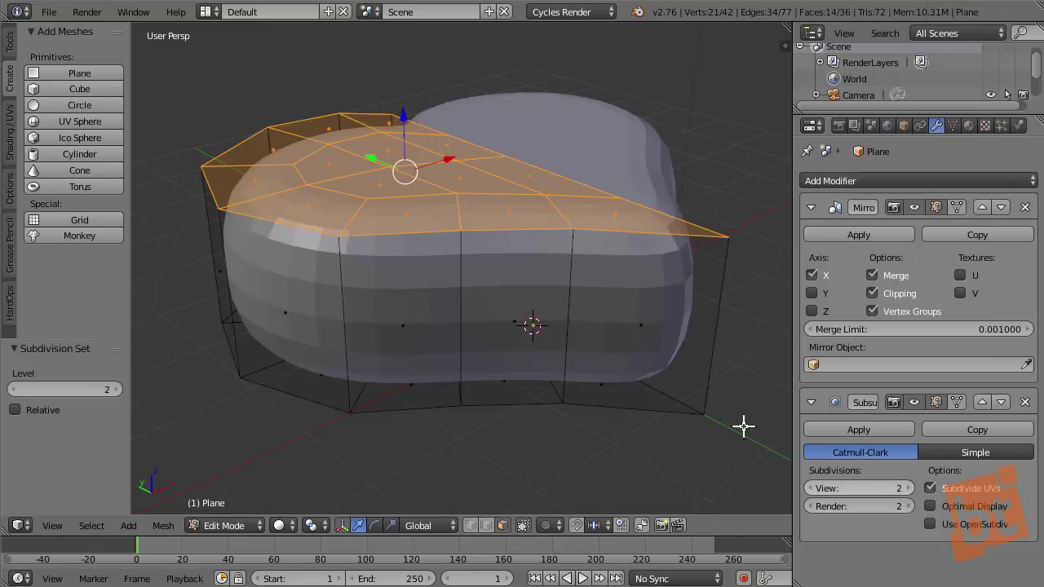
key("ctrl+1")
key("ctrl+2")
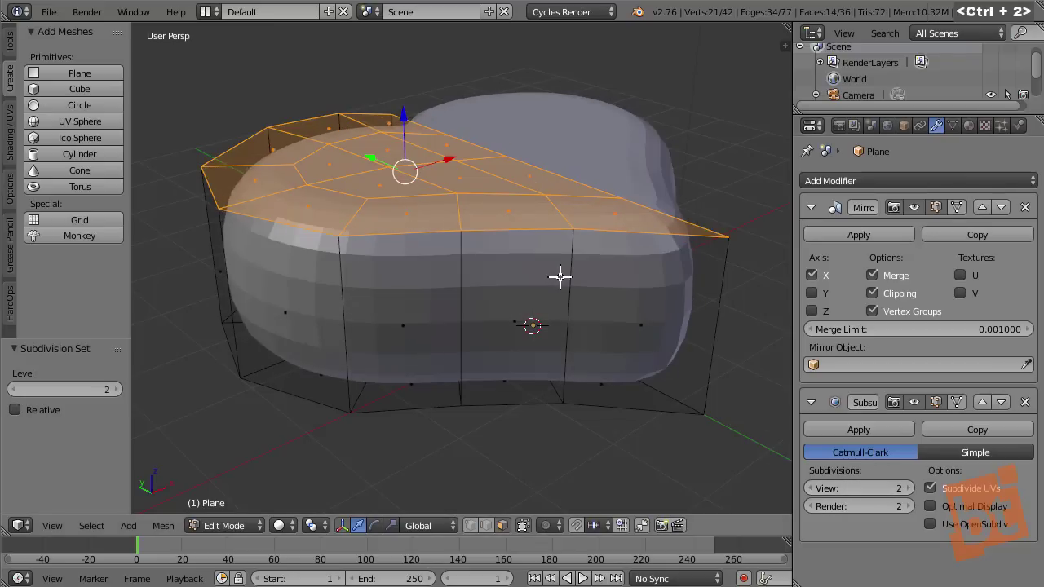
key("ctrl+1")
key("ctrl+2")
key("ctrl+1")
key("ctrl+2")
key("ctrl+3")
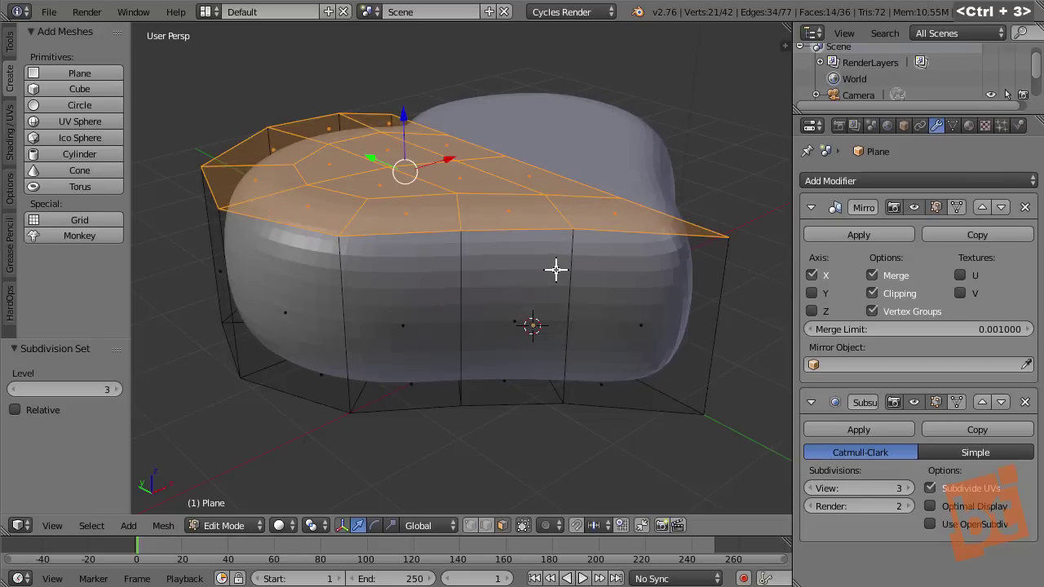
- Compare subdivision view levels 0, 1 and 2 on the heart and set the view level to 2
key("ctrl+2")
key("ctrl+1")
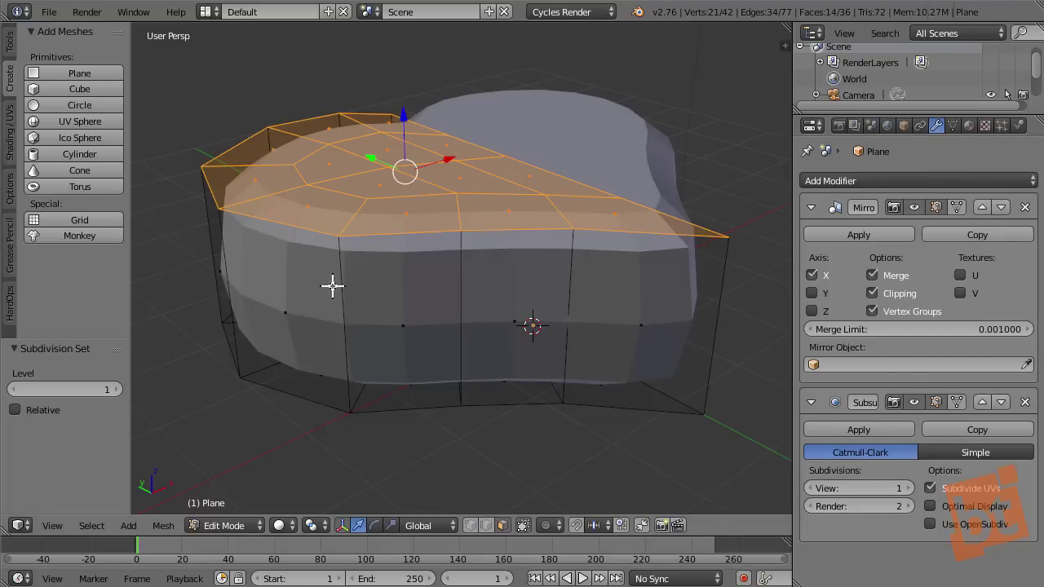
key("ctrl+2")
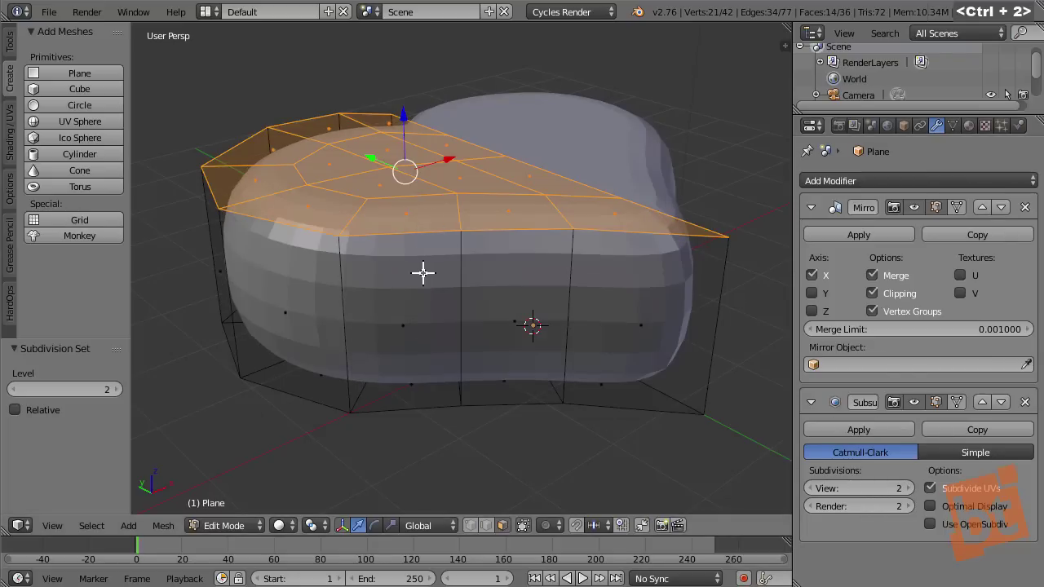
key("ctrl+0")
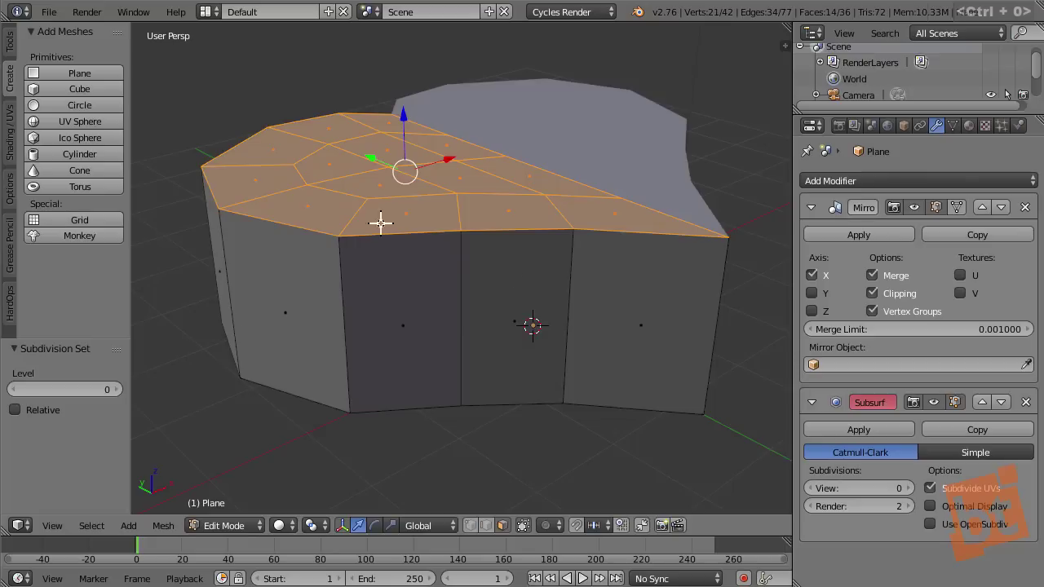
key("ctrl+1")
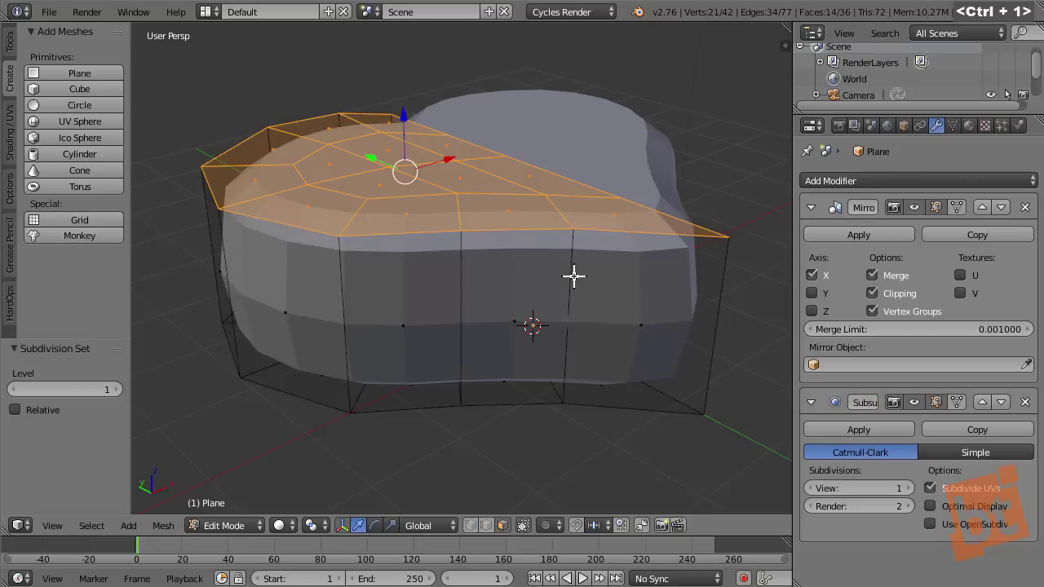
key("ctrl+2")
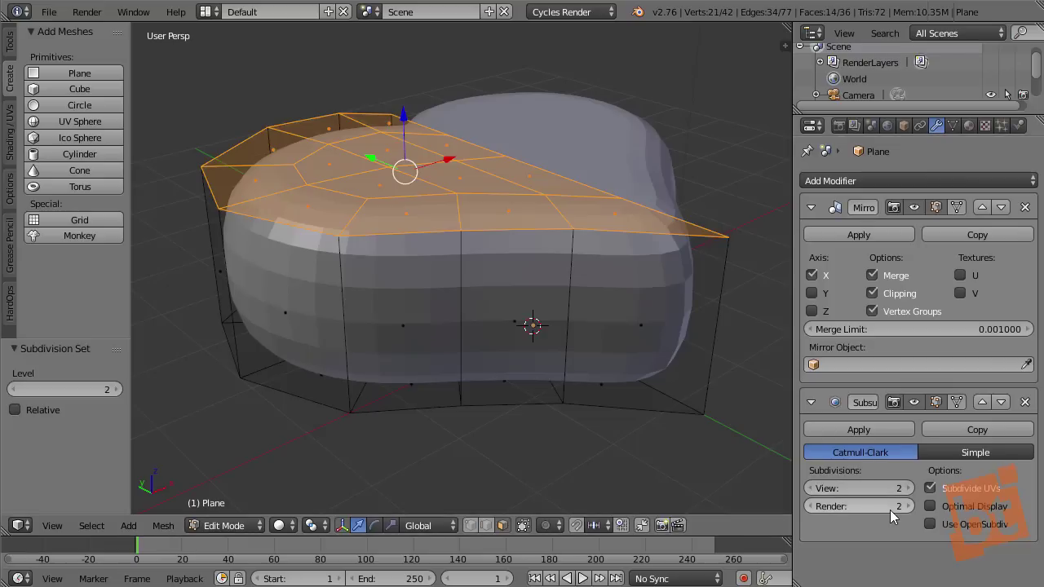
key("ctrl")
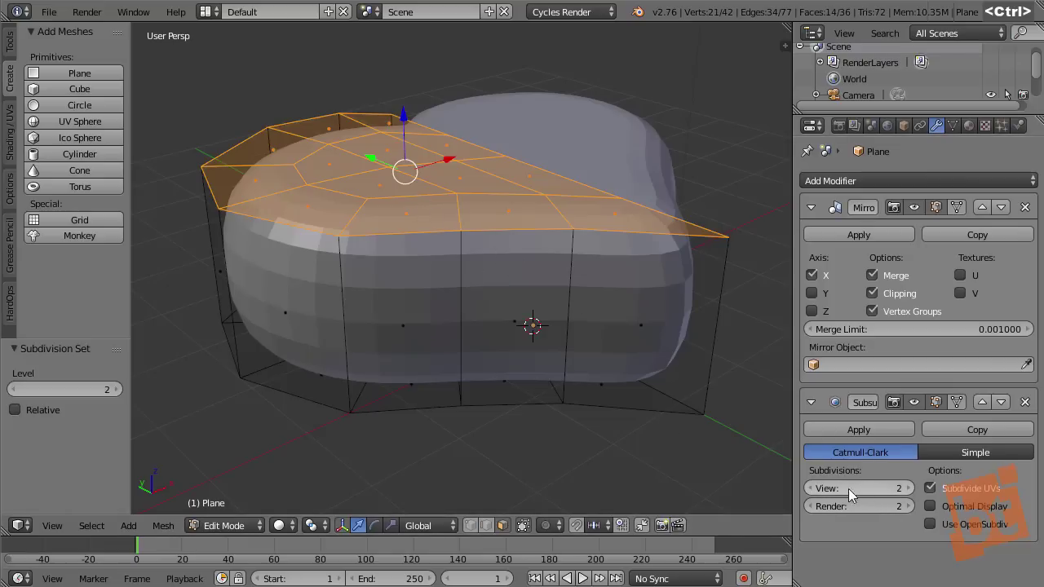
- Try a level of 3 for both the view and render subdivisions, and set each back to 2
left_click(908, 489)
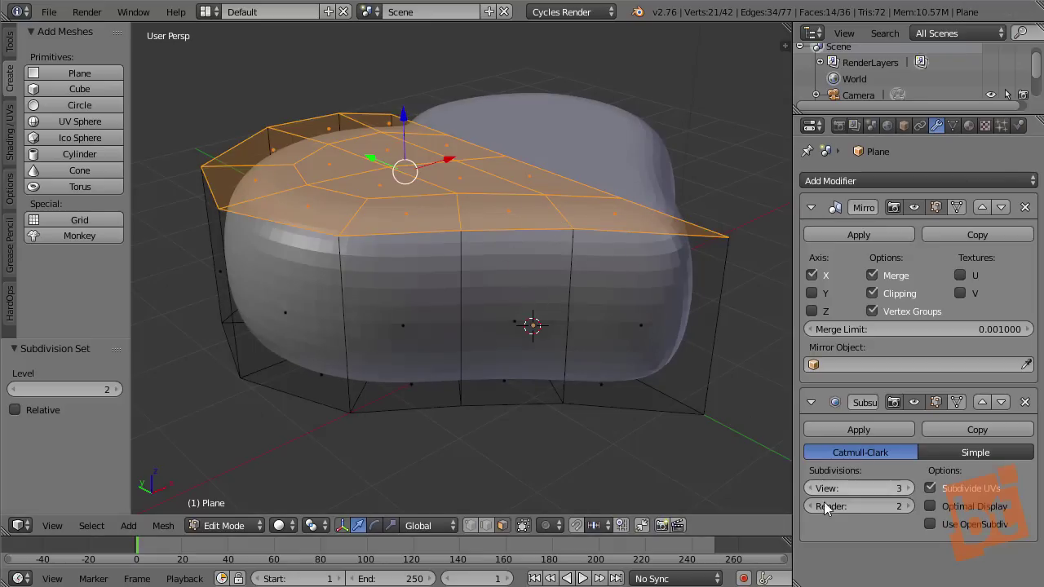
left_click(908, 506)
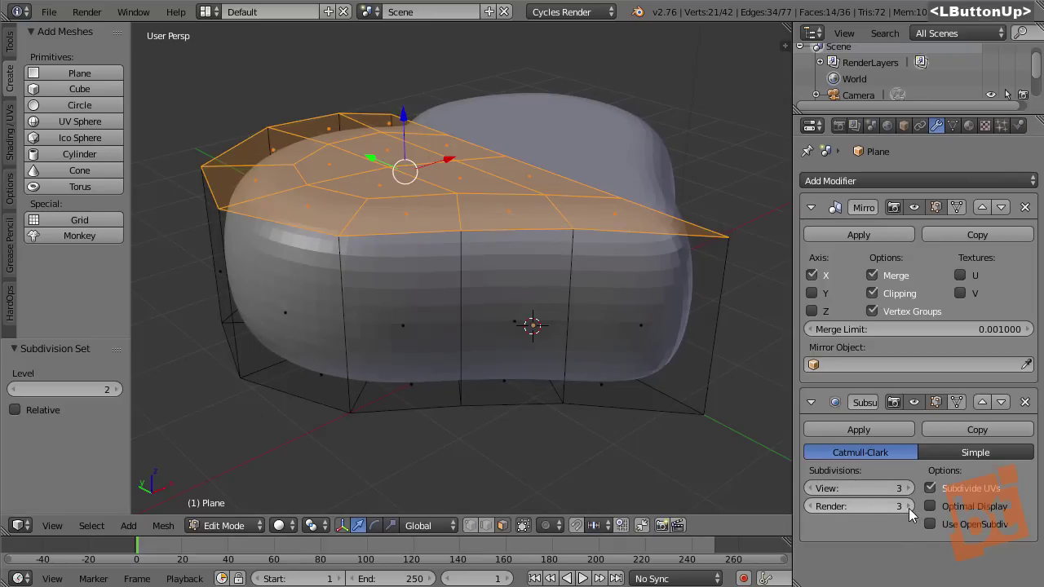
left_click(809, 506)
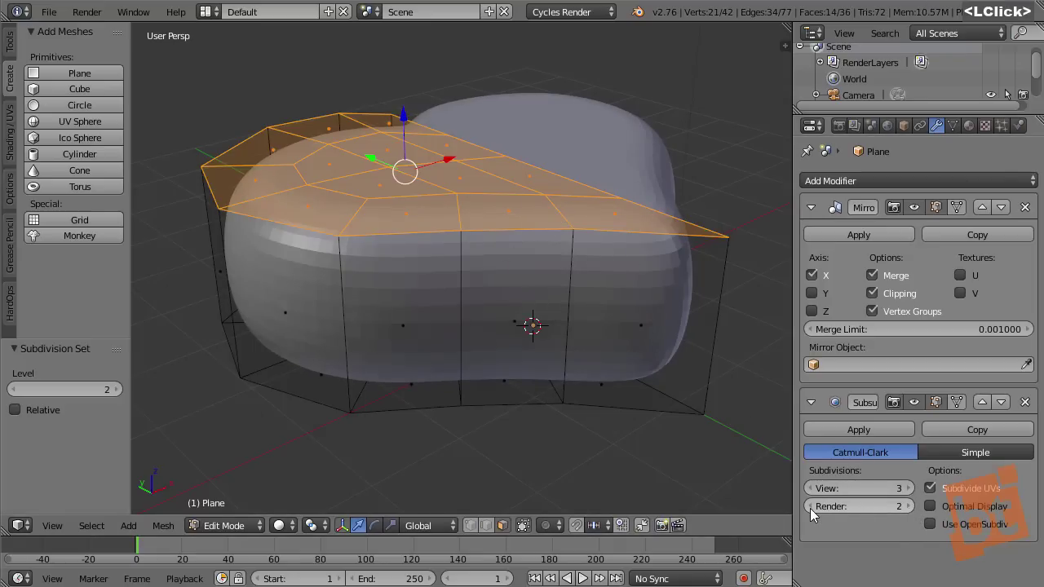
left_click(809, 488)
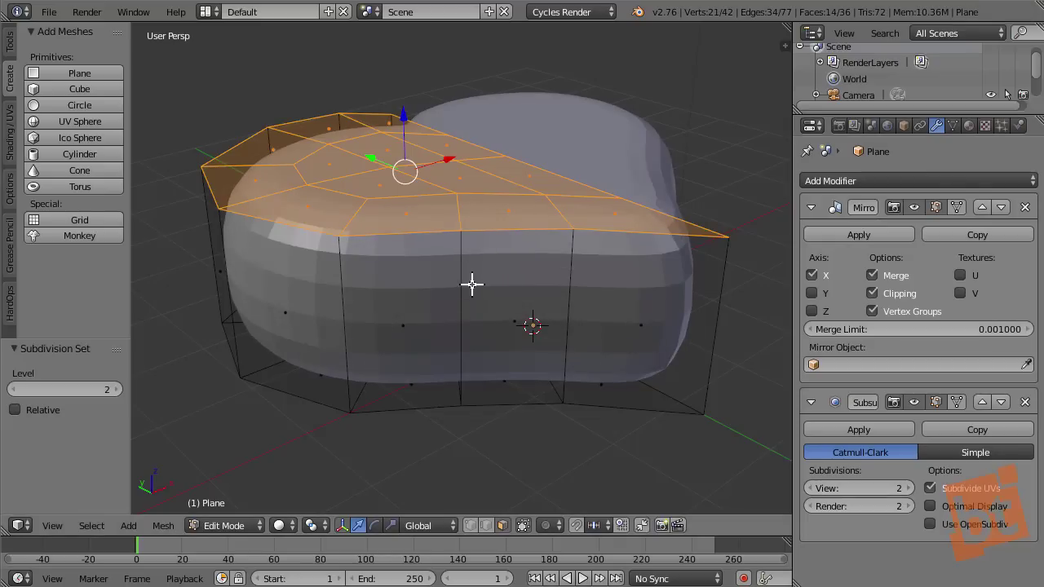
- Deselect everything and add one centred loop cut through the outer ring of faces on the heart's top
middle_click_drag(443, 191, 402, 207, "shift")
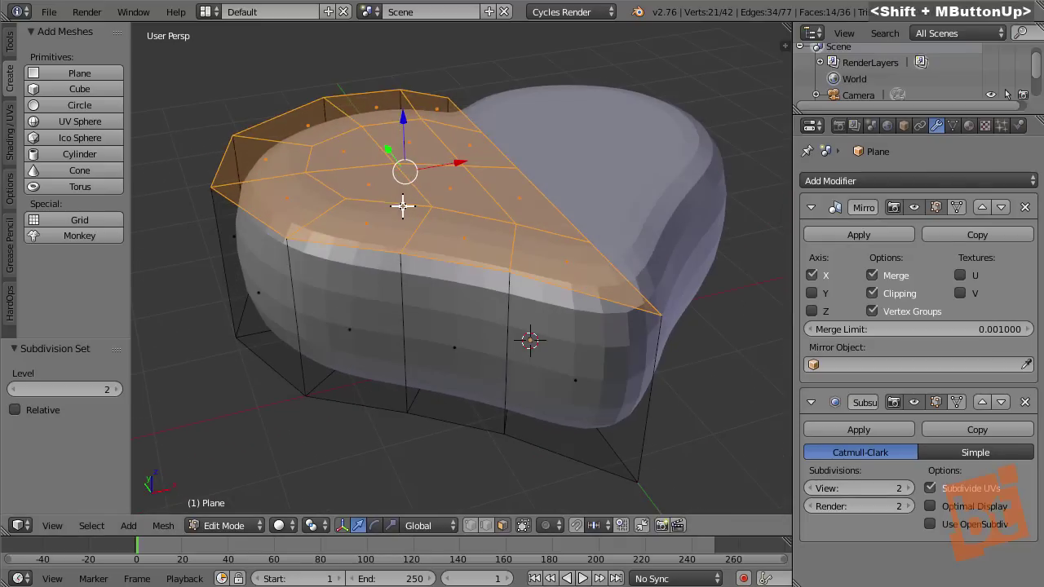
key("a")
middle_click_drag(471, 201, 466, 212, "shift")
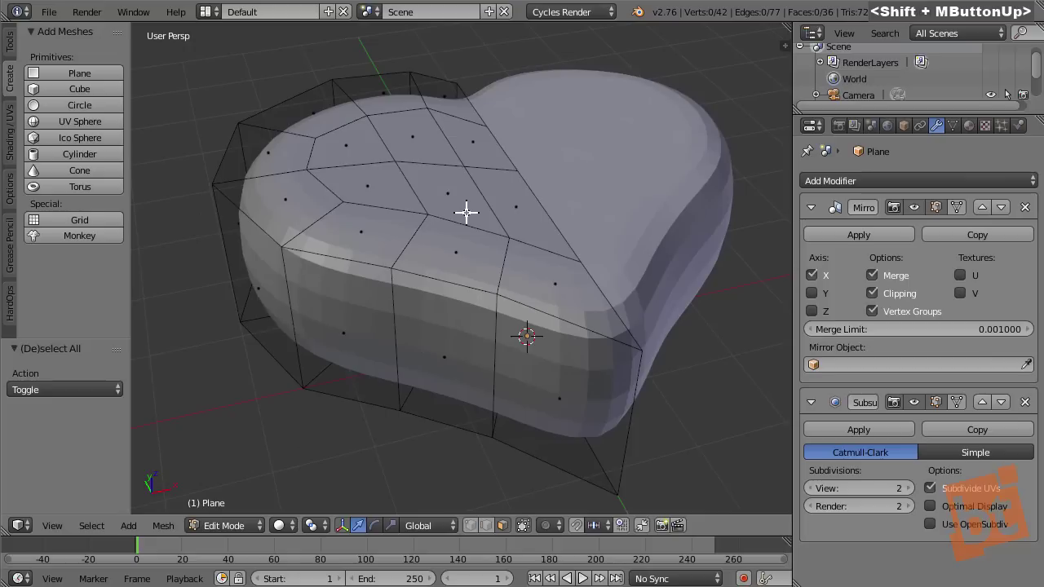
key("ctrl+r")
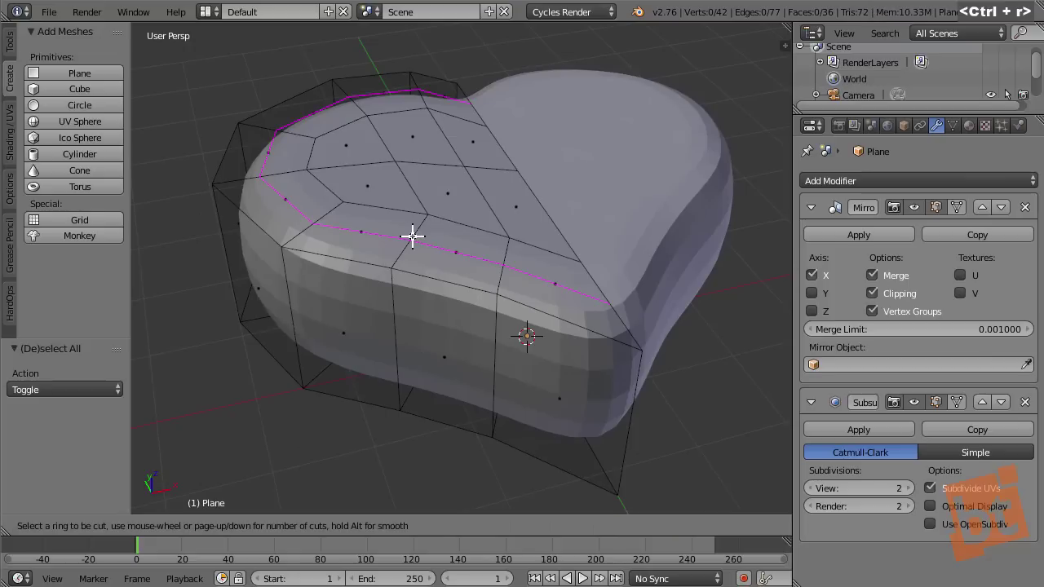
left_click(412, 237)
right_click(412, 237)
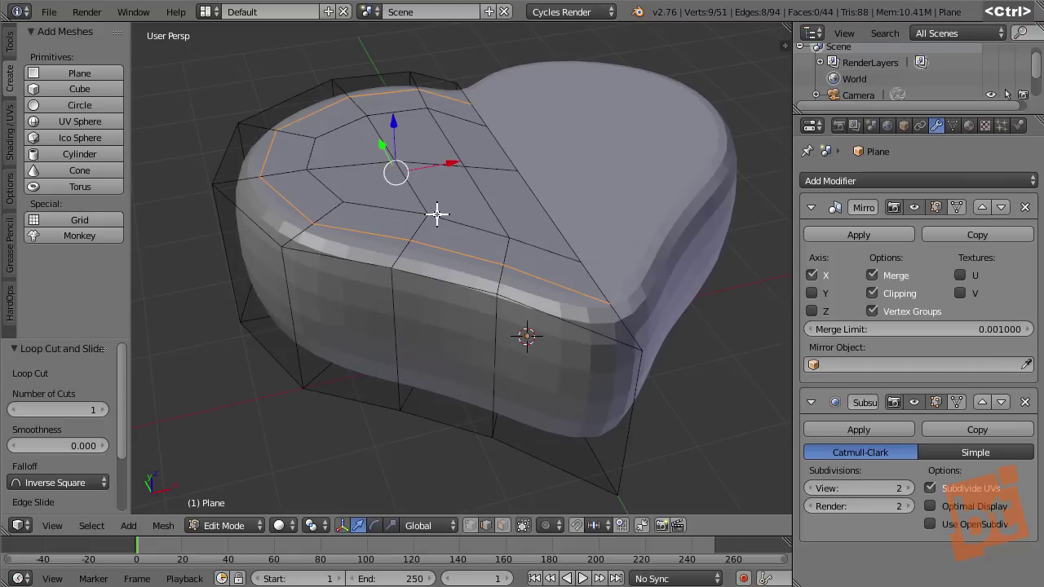
- Switch to Edge select mode and try loop selections across the heart's top, finishing with the added loop near the rim
key("ctrl+Tab")
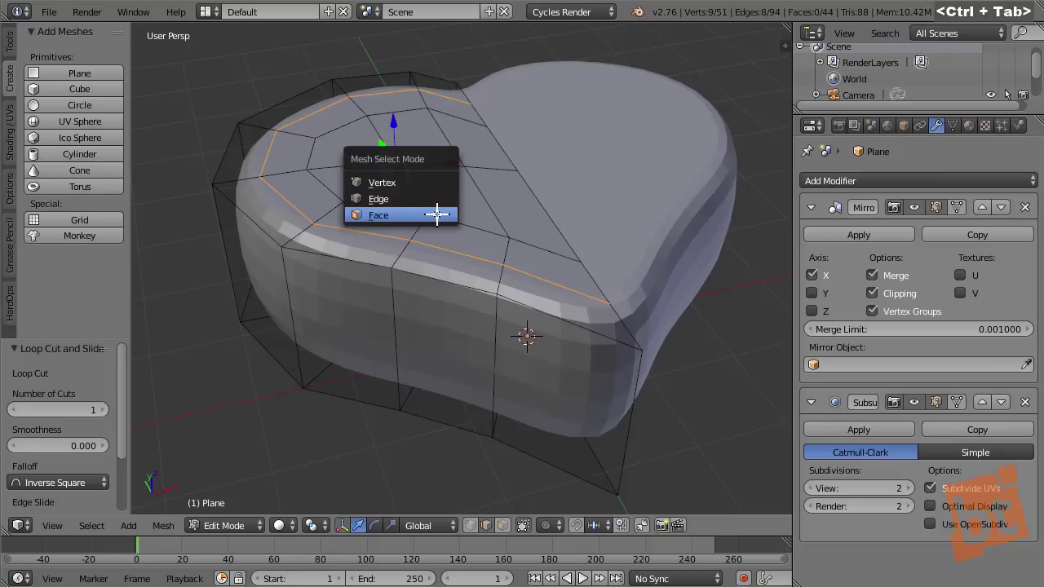
left_click(421, 198)
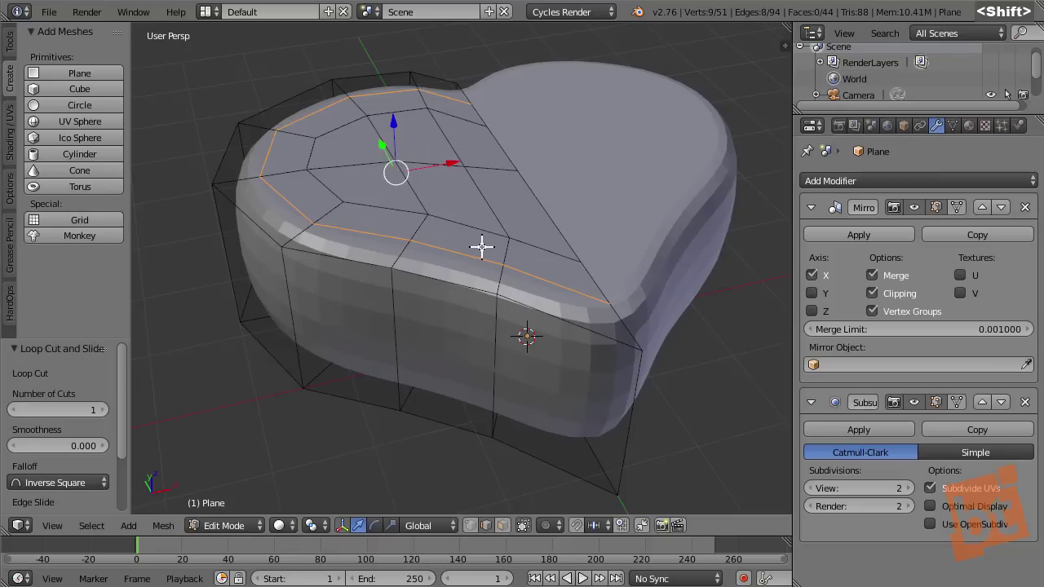
middle_click_drag(461, 233, 373, 235, "shift")
scroll(372, 235, "up", 2)
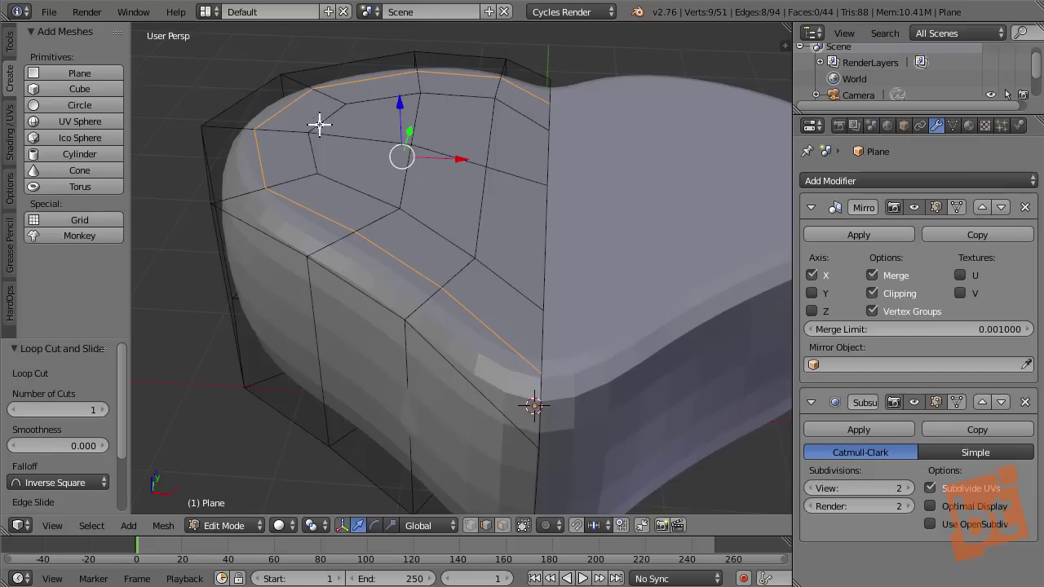
key("alt")
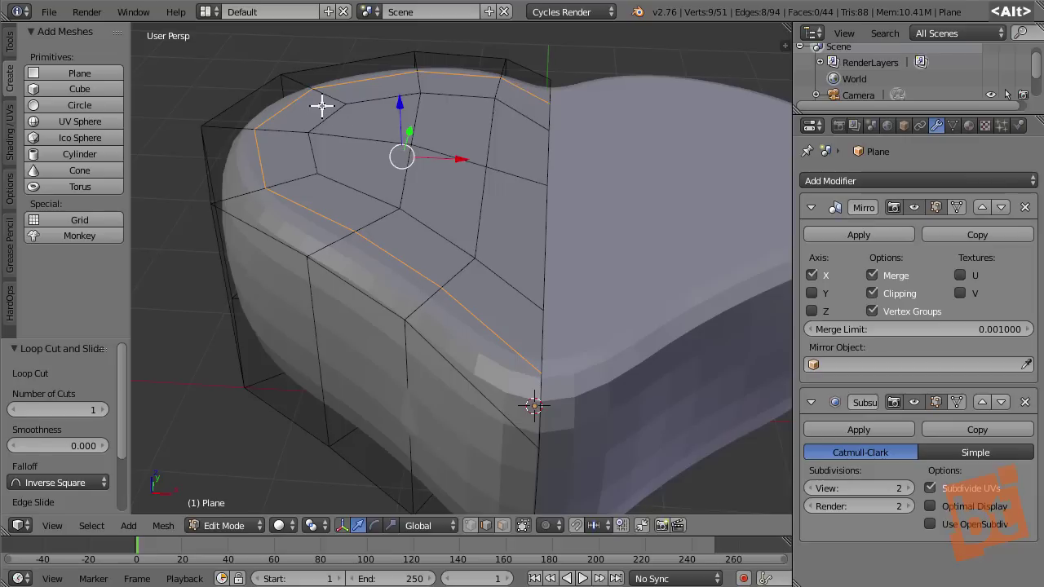
right_click(413, 116, "alt")
right_click(478, 202, "alt")
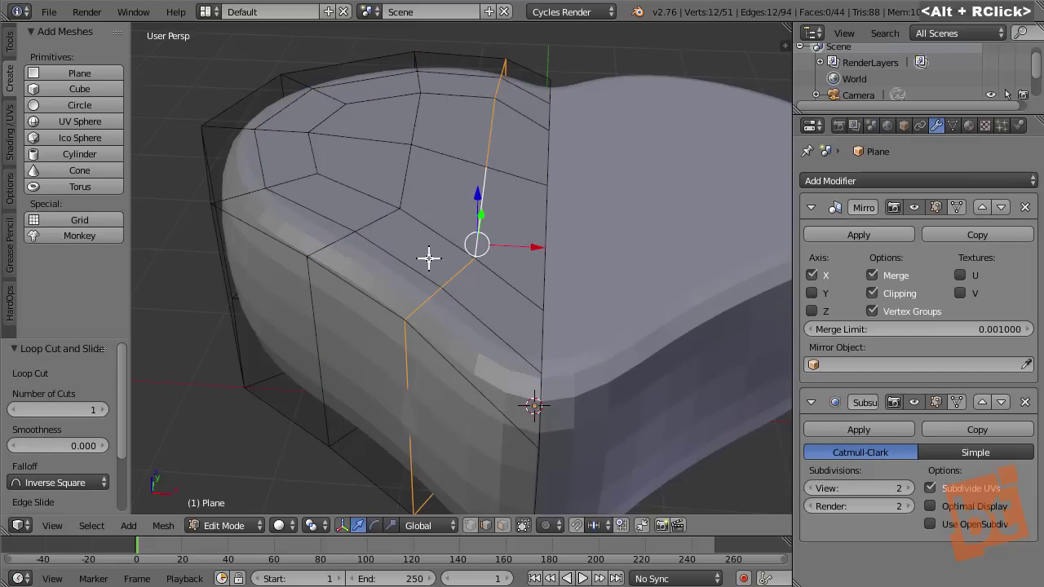
right_click(433, 225, "alt")
right_click(319, 173, "alt")
right_click(321, 201, "alt")
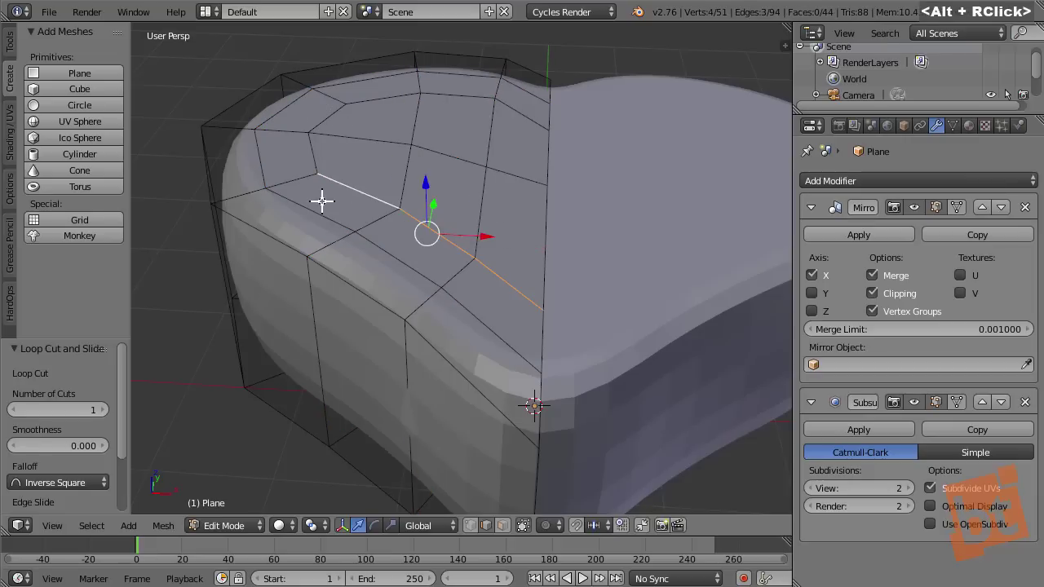
right_click(315, 207, "alt")
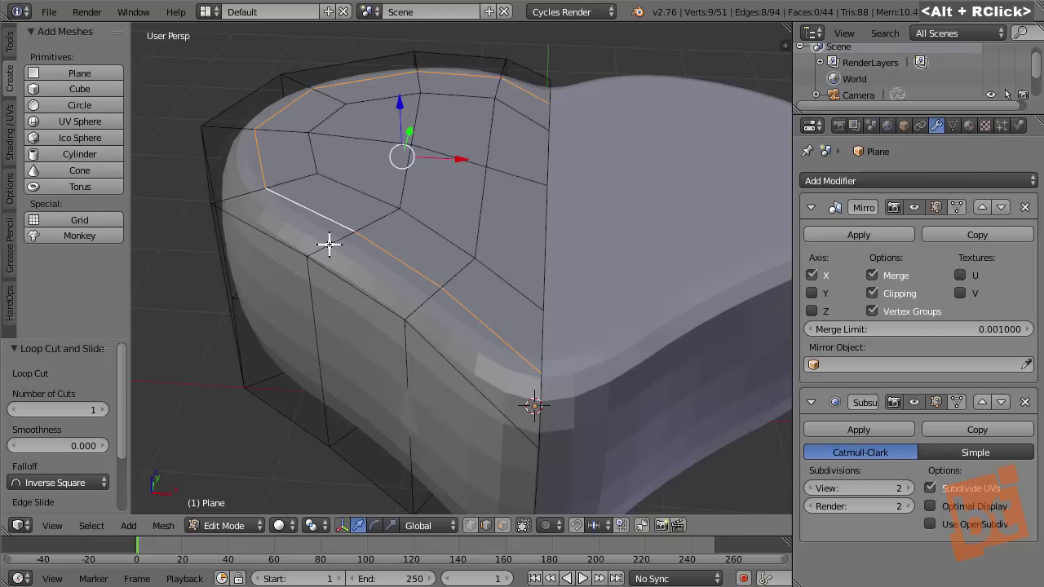
right_click(329, 242, "alt")
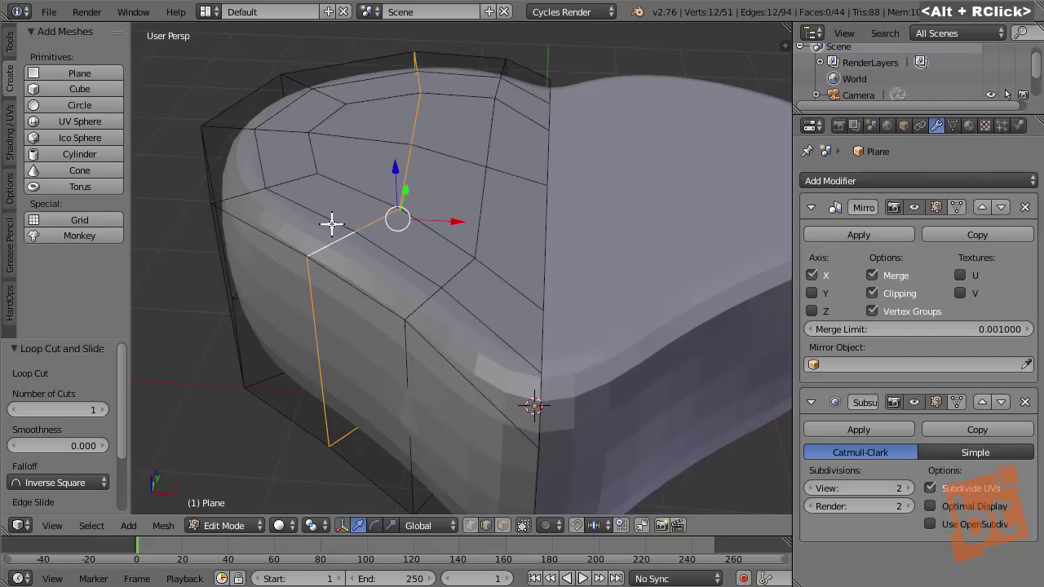
right_click(328, 219, "alt")
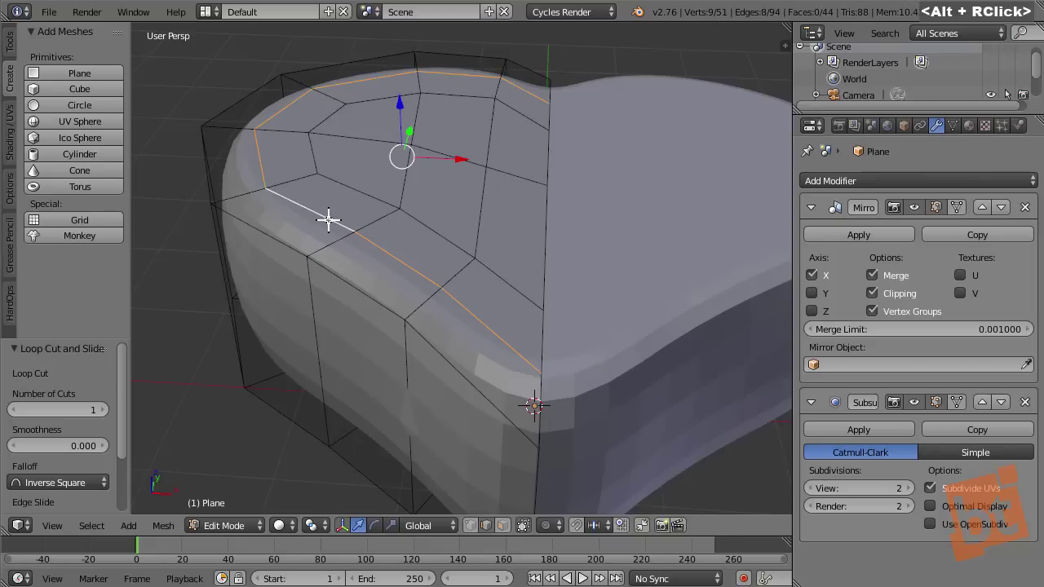
right_click(290, 177, "alt")
right_click(321, 217, "alt")
- Try a one-segment bevel with an offset of about 0.17 on the rim loop, and undo it
key("ctrl+b")
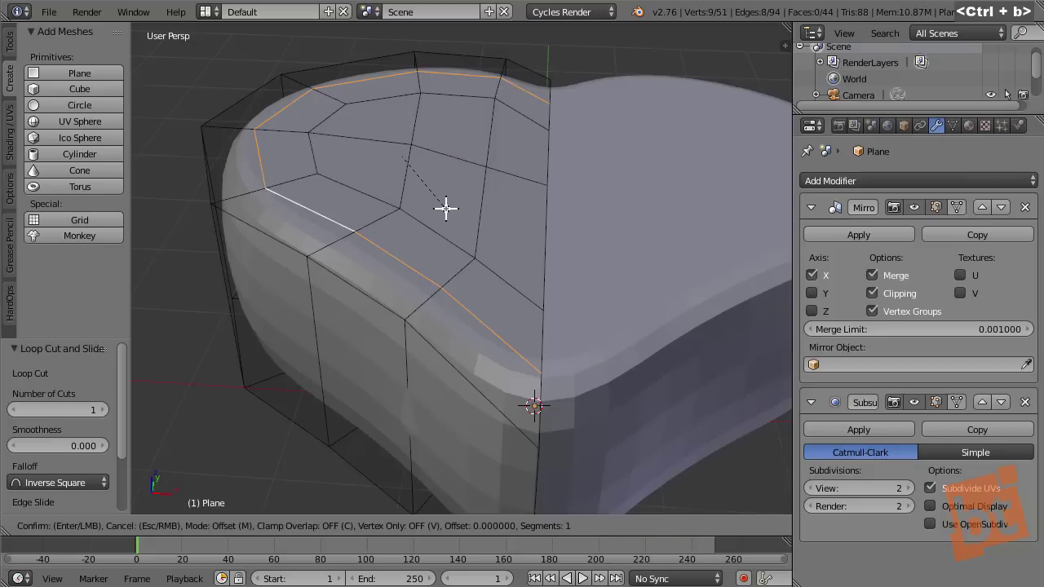
key("shift")
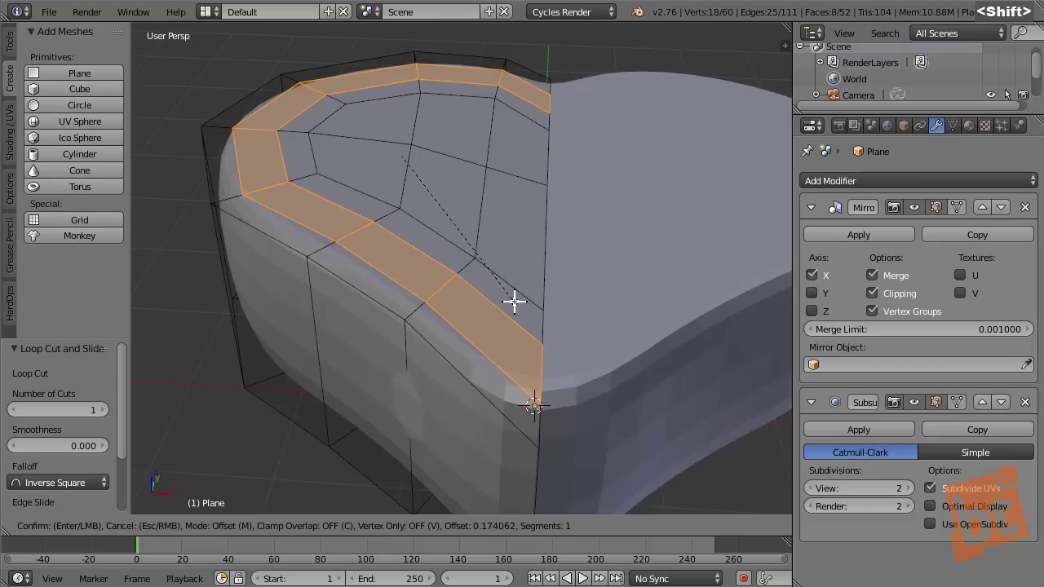
left_click(508, 292, "shift")
key("a")
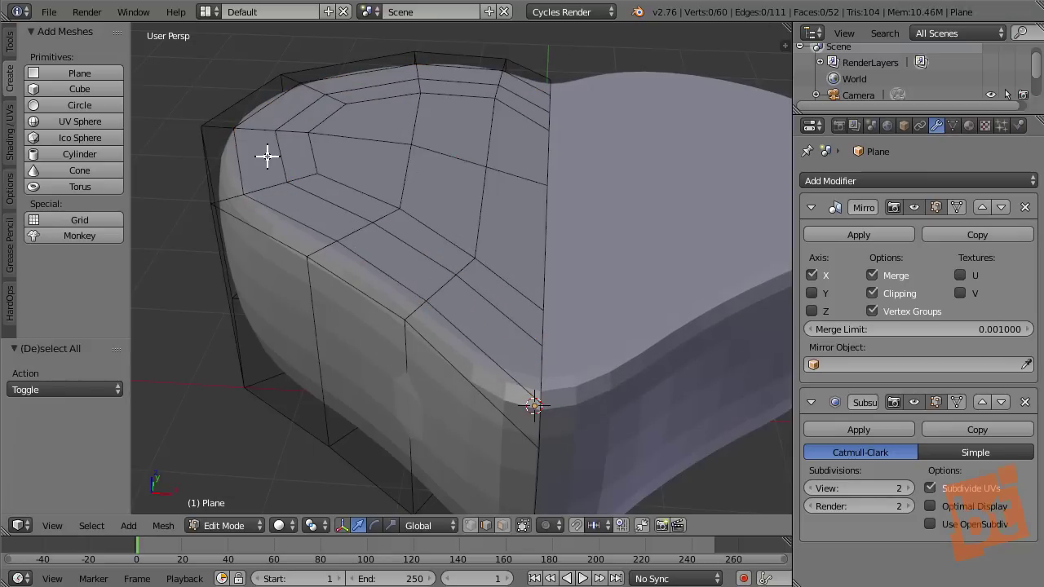
key("ctrl")
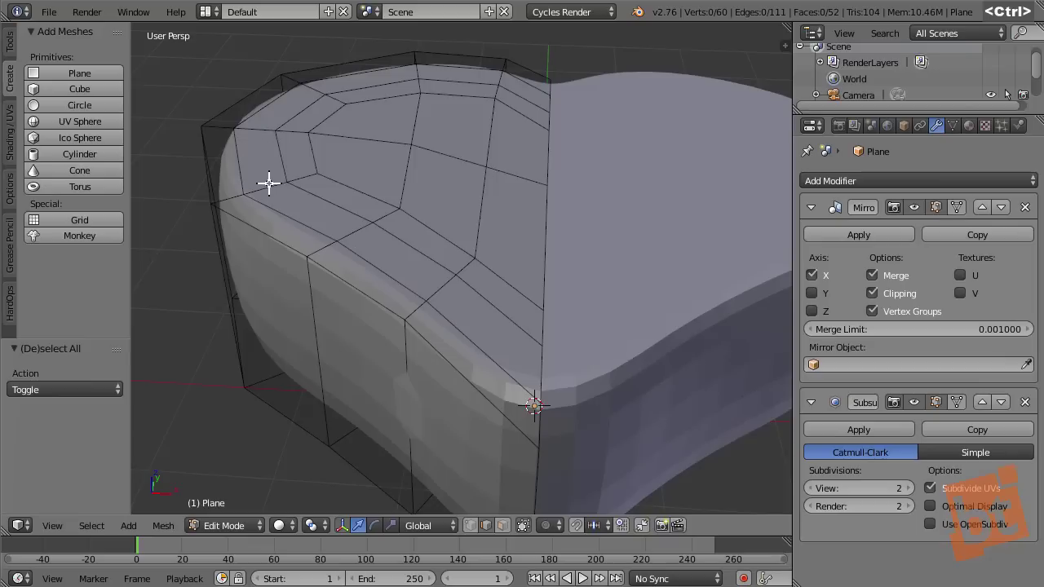
key("ctrl+z")
key("ctrl+z")
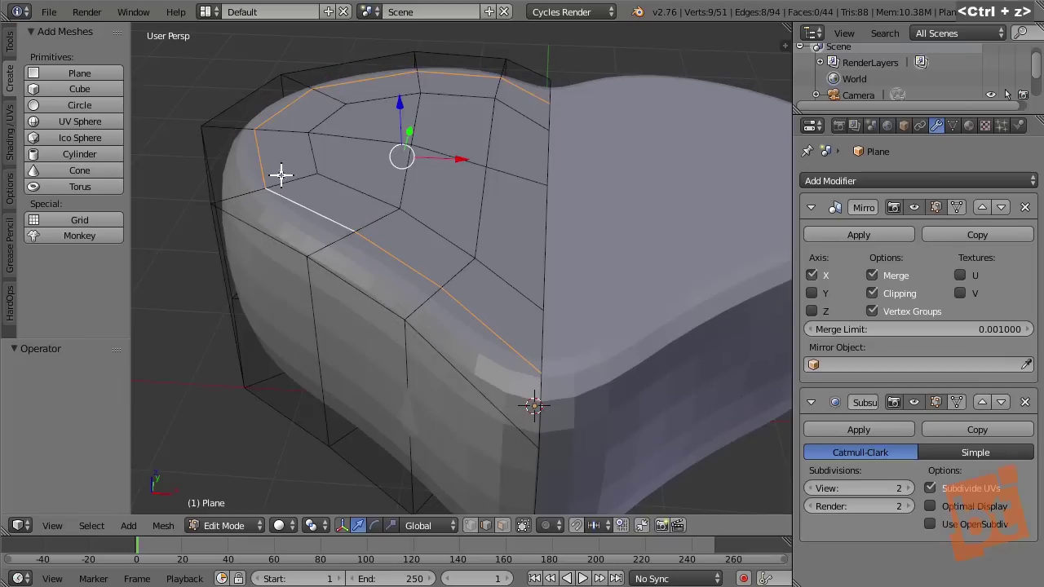
- Bevel the selected rim loop with 2 segments and an amount of about 0.212
key("ctrl+b")
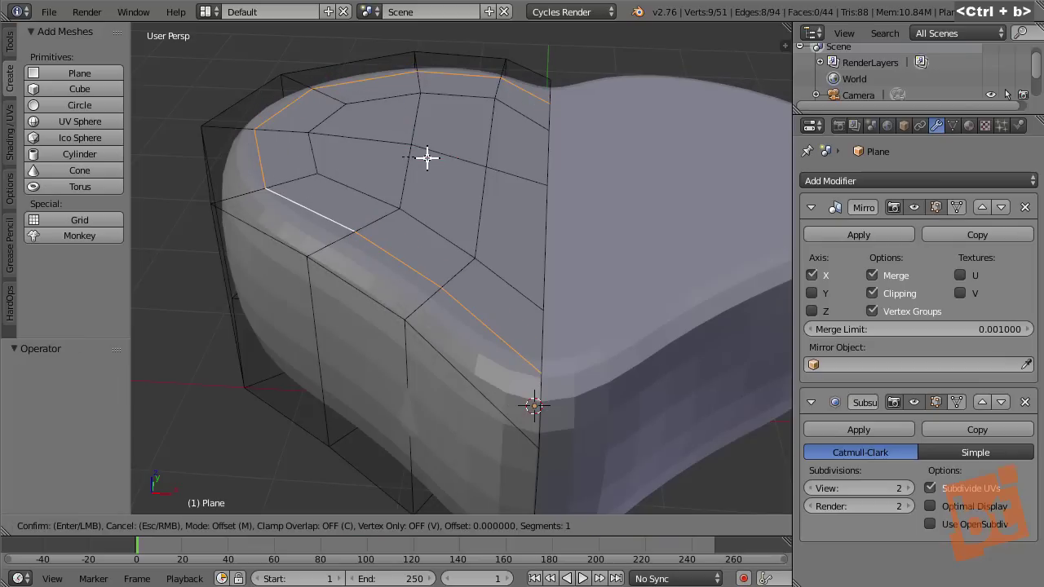
key("shift")
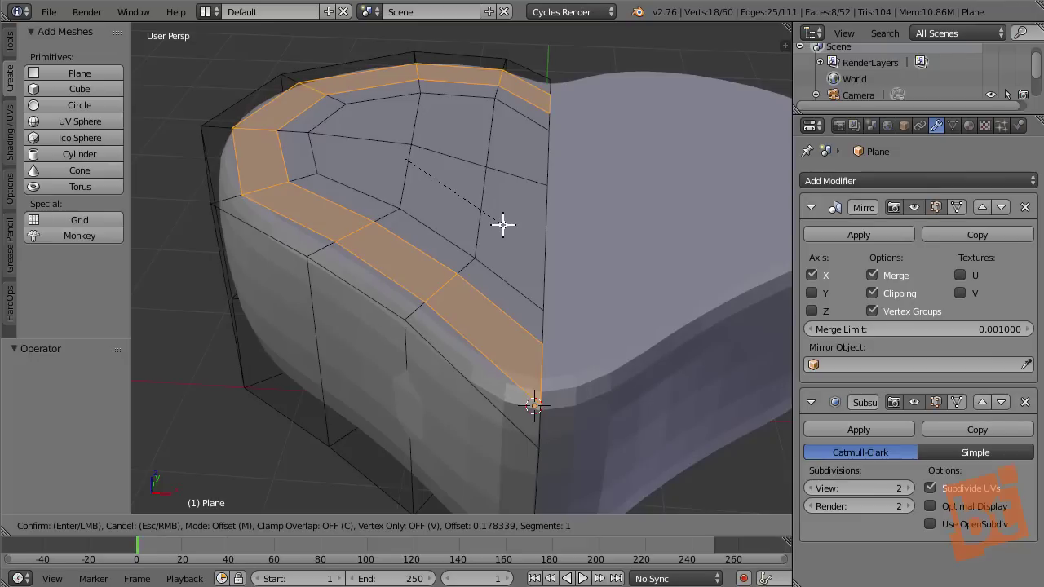
scroll(503, 224, "up", 1)
scroll(504, 224, "up", 1)
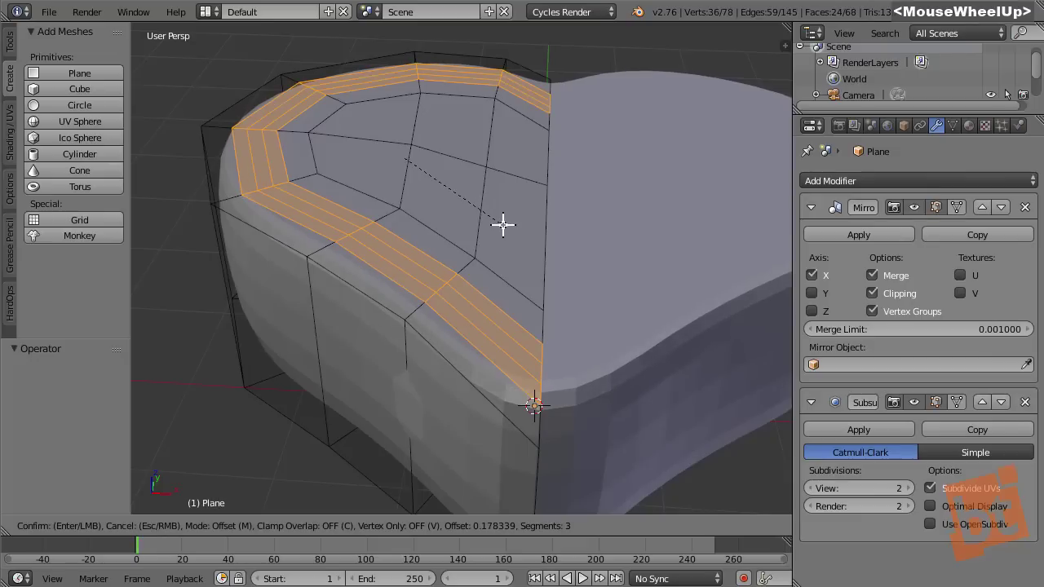
scroll(503, 224, "down", 1)
key("shift")
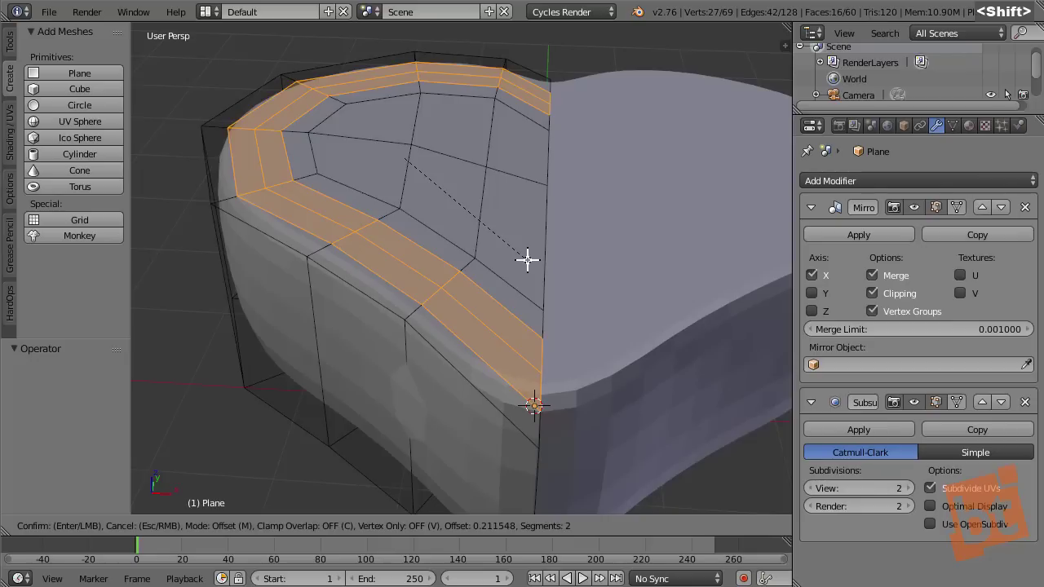
left_click(527, 259)
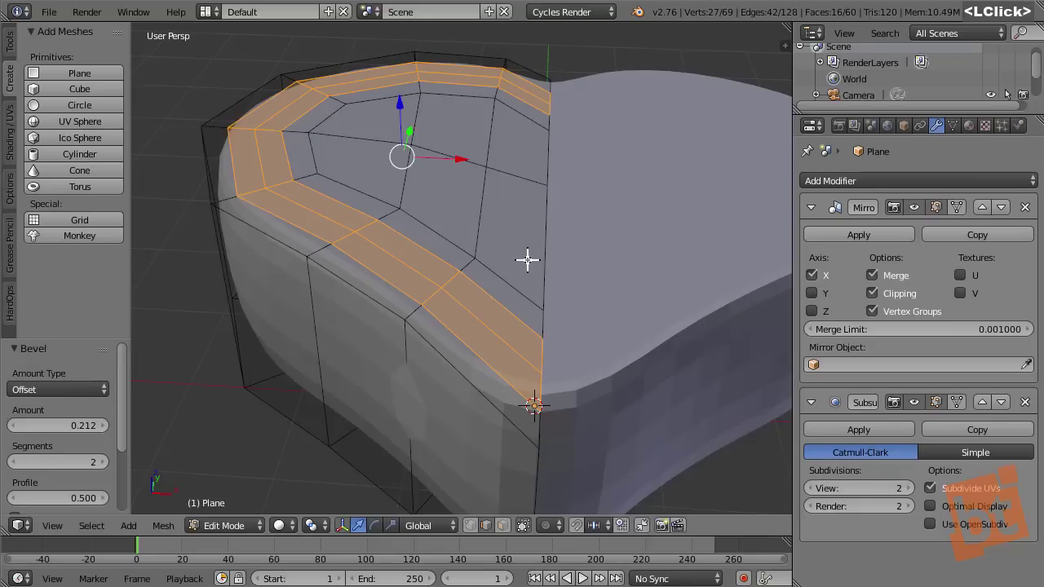
- Clear the selection and select both the inner and outer edge loops of the bevelled band on the heart's top
key("a")
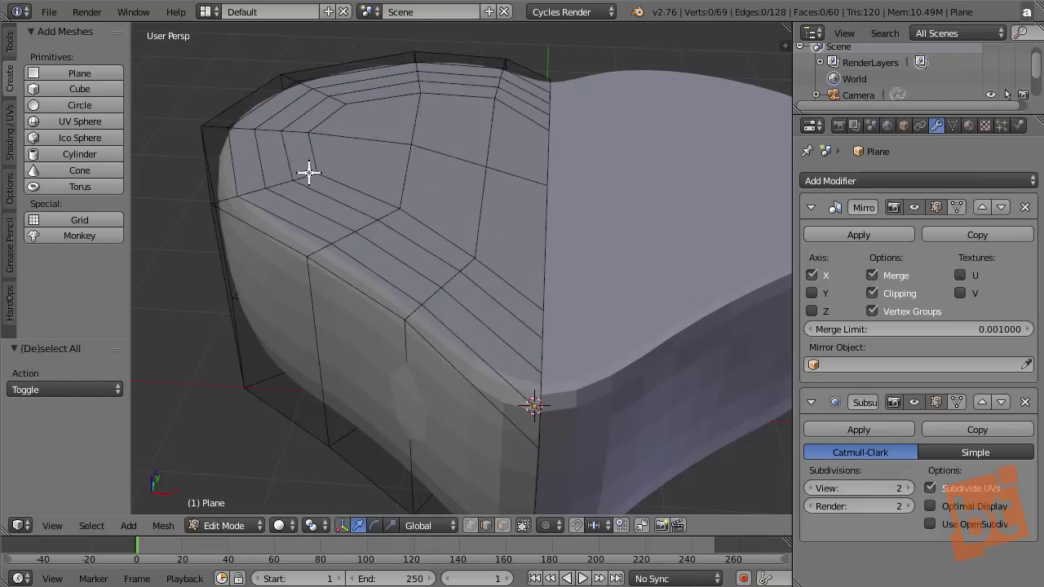
right_click(287, 160, "alt")
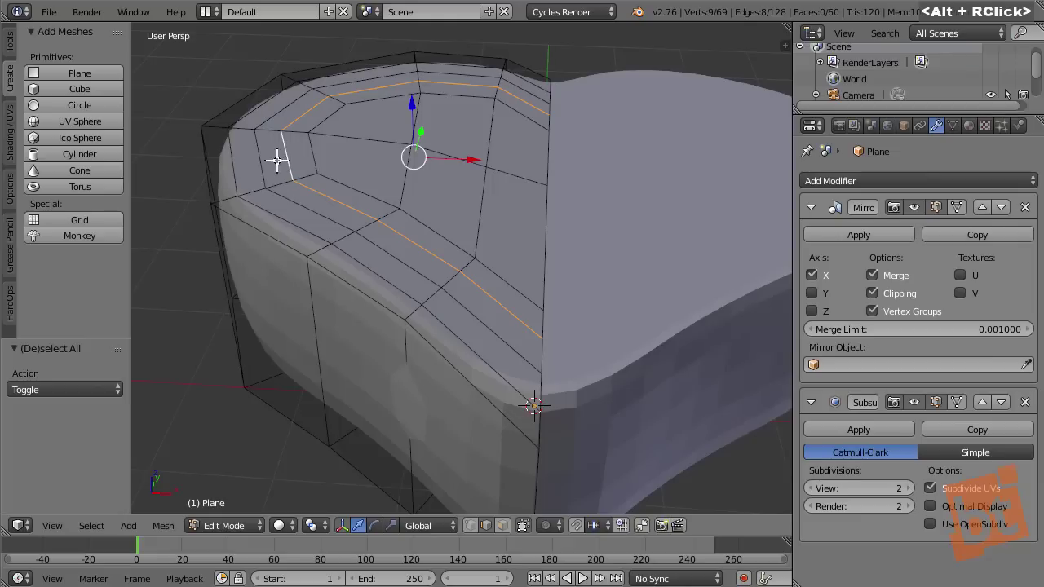
right_click(234, 165, "alt+shift")
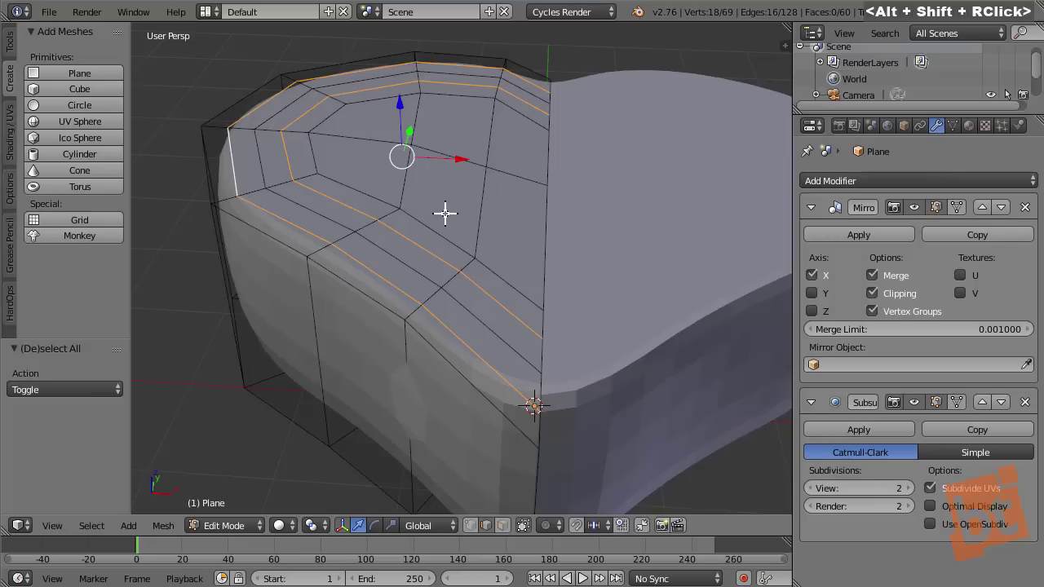
key("shift")
middle_click_drag(422, 203, 212, 173, "shift")
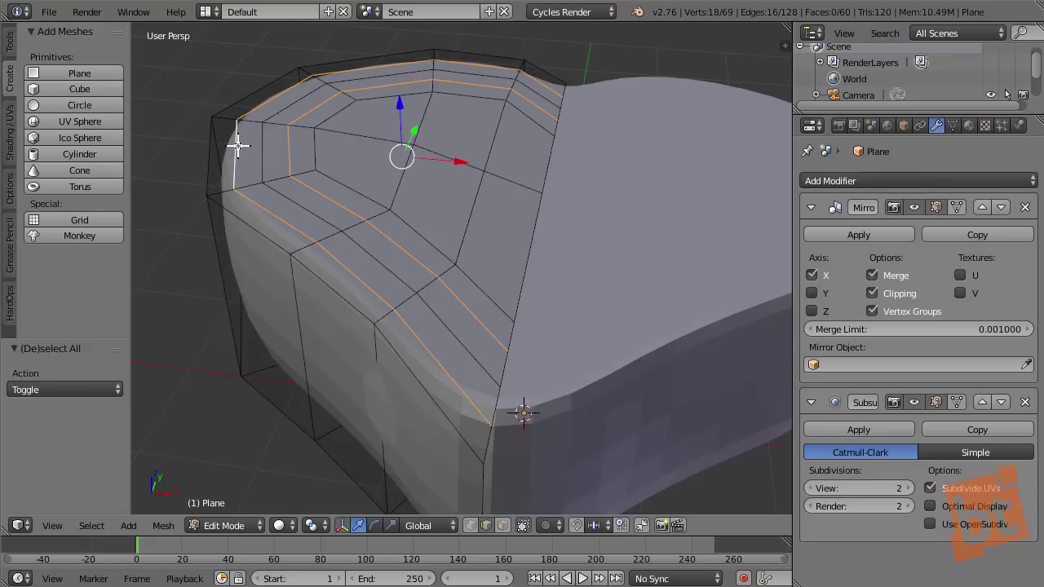
right_click(290, 151, "alt")
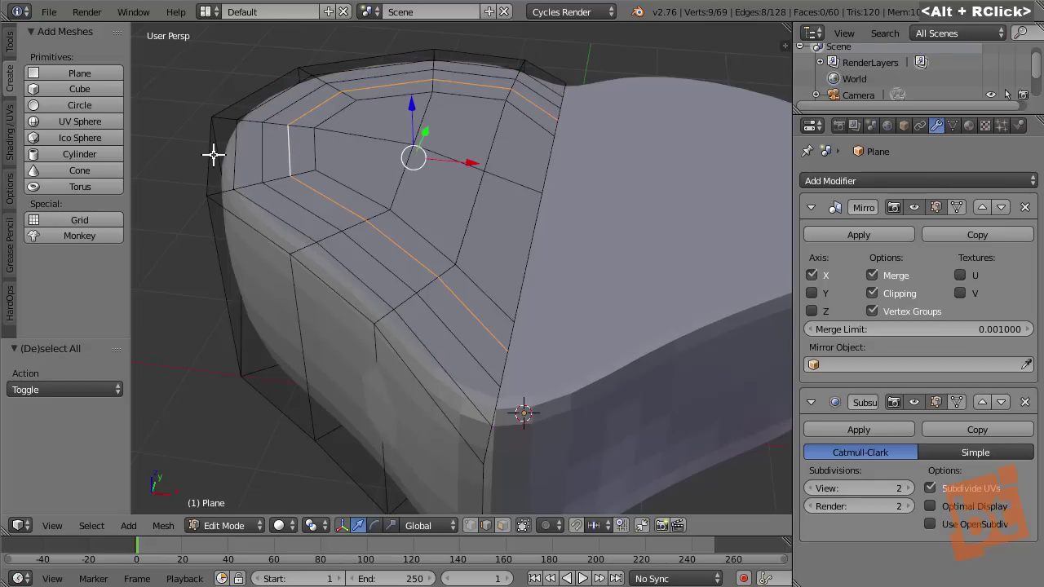
right_click(238, 158, "alt+shift")
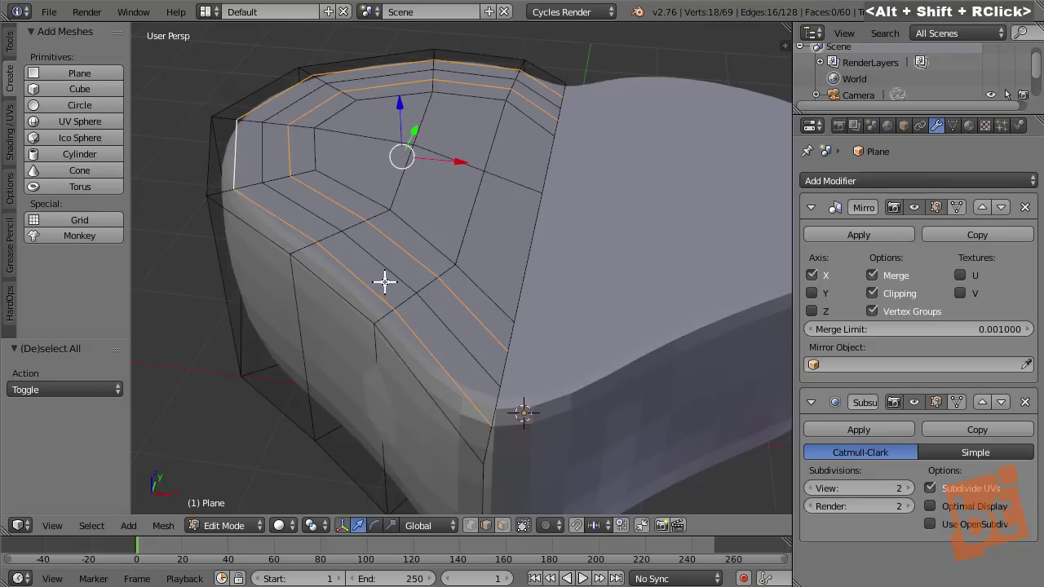
mouse_move(385, 282)
middle_mouse_down("shift")
mouse_move(399, 287)
mouse_move(391, 275)
middle_mouse_up("shift")
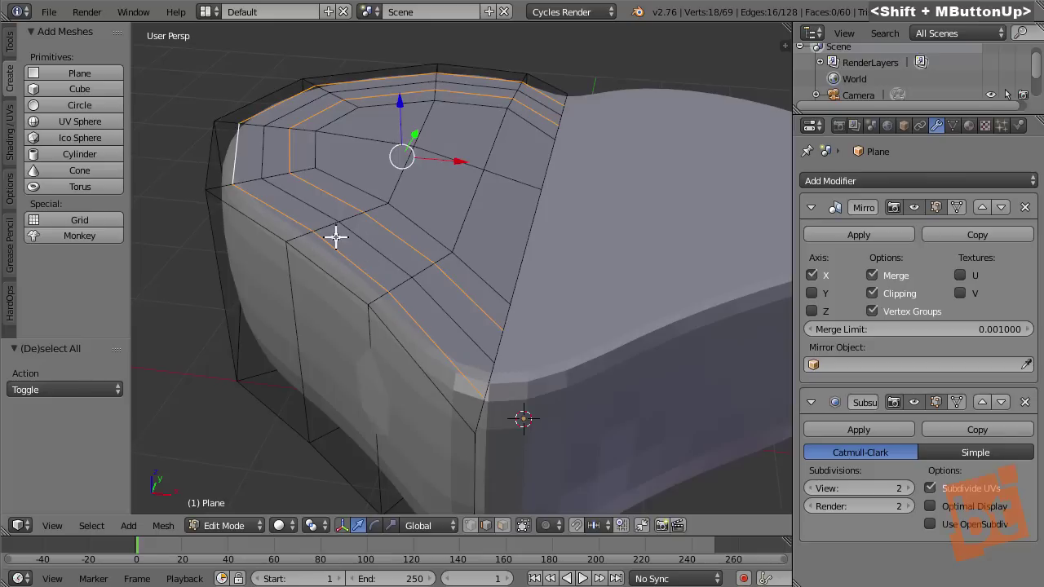
- Raise the two selected edge loops slightly along global Z to form ridges, and deselect everything
key("g")
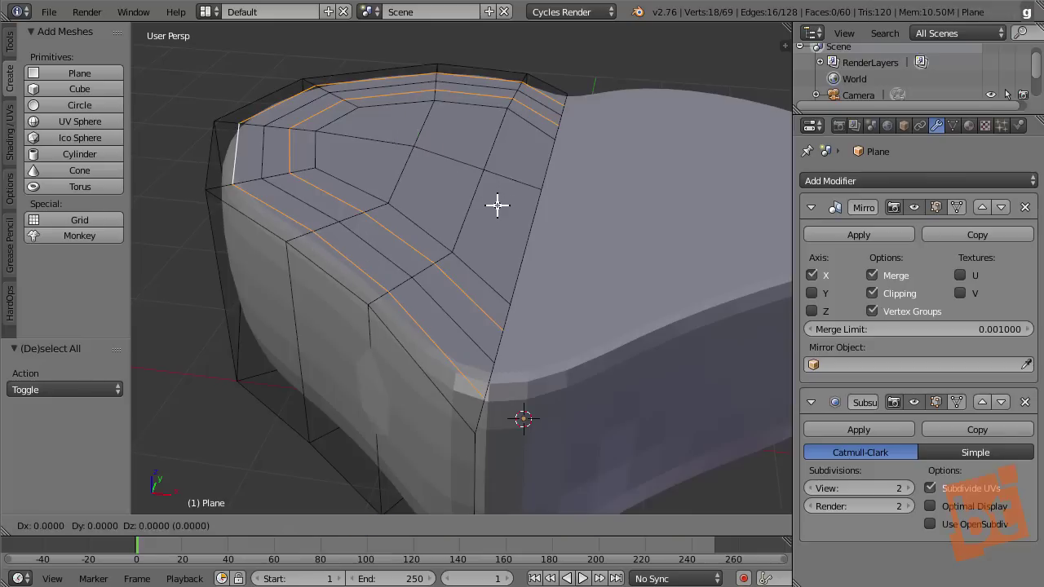
key("z")
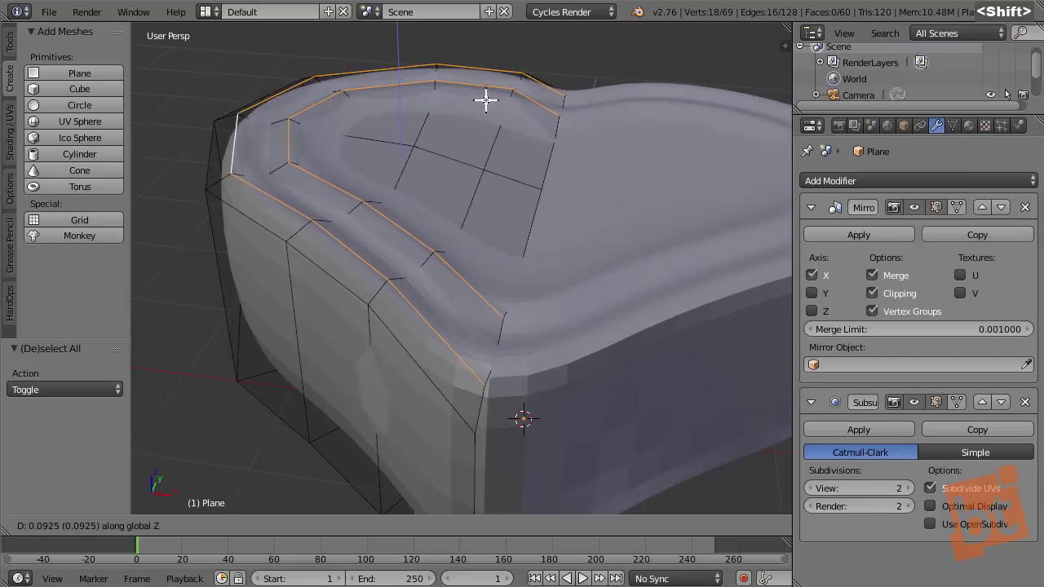
left_click(473, 57, "shift")
key("a")
- Switch to Face select mode and select all six central faces inside the groove on the heart's top
middle_click_drag(468, 198, 277, 140)
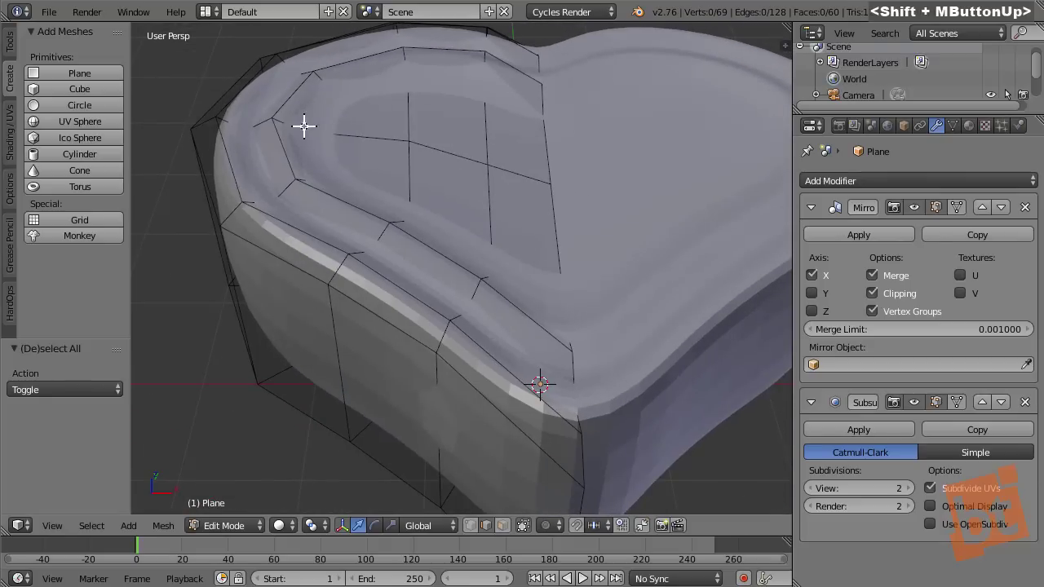
middle_click_drag(512, 239, 466, 239, "shift")
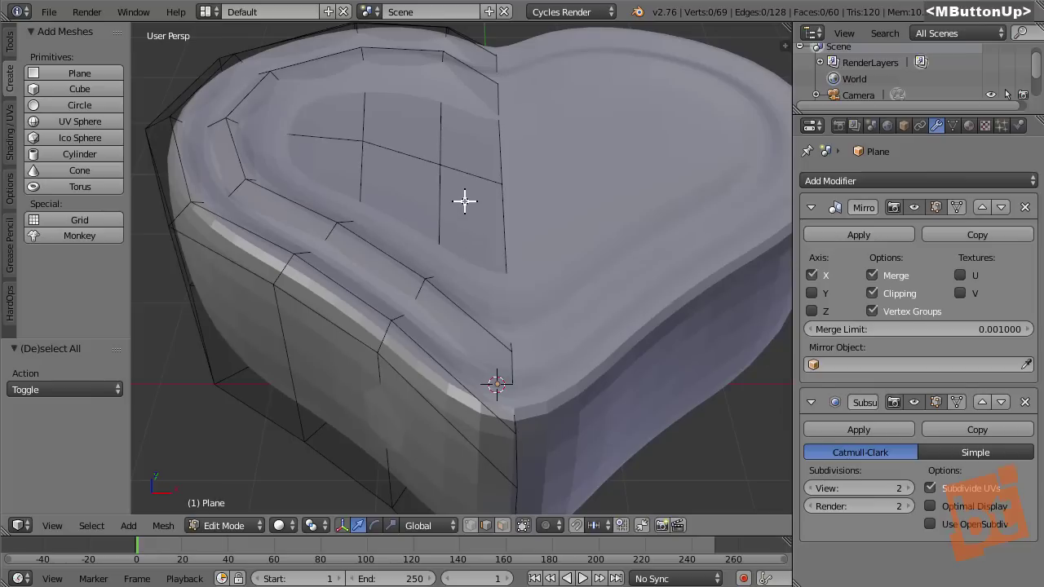
key("ctrl+Tab")
left_click(459, 209)
right_click(454, 204)
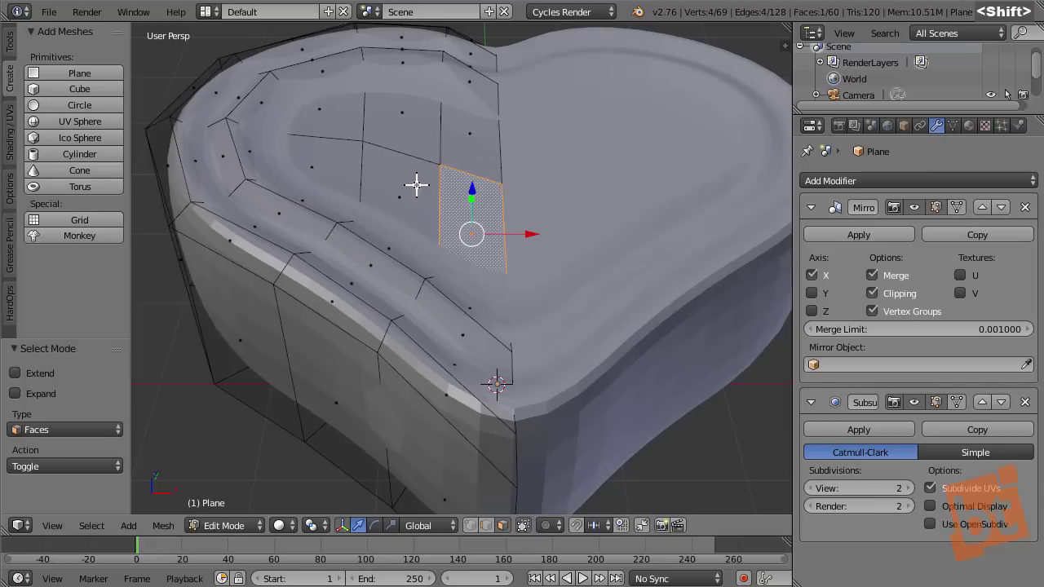
right_click(416, 185, "shift")
right_click(343, 158, "shift")
right_click(322, 118, "shift")
right_click(398, 116, "shift")
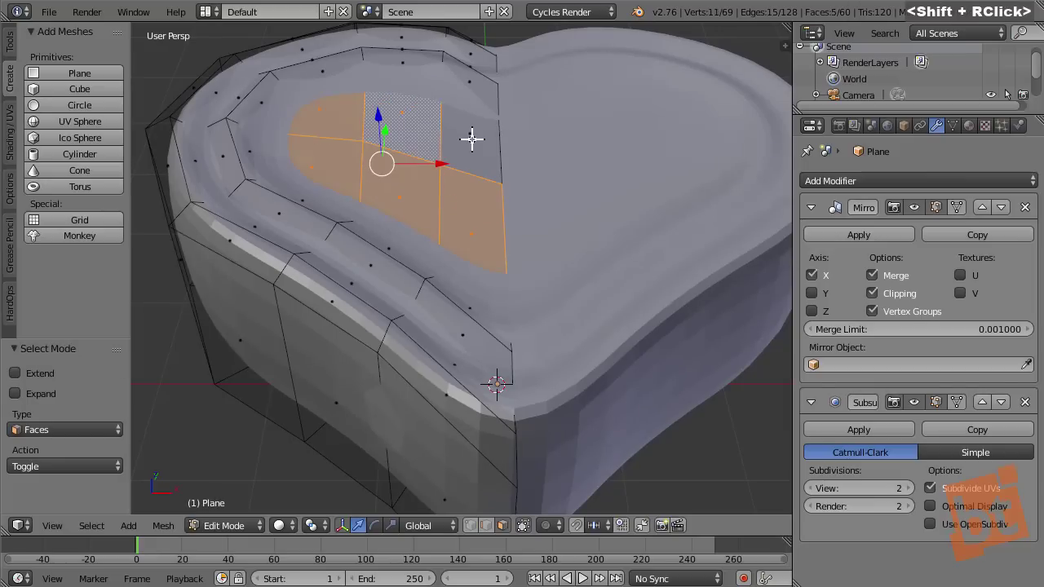
right_click(471, 138, "shift")
middle_click_drag(465, 231, 431, 198, "shift")
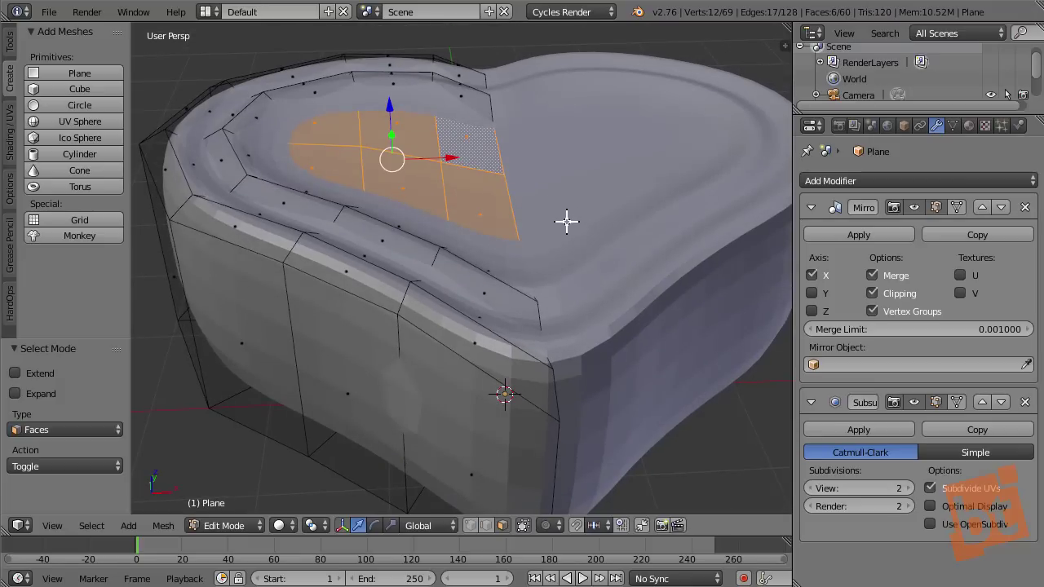
- Extrude the six central faces upward along their normal by about 0.164, and deselect everything
key("e")
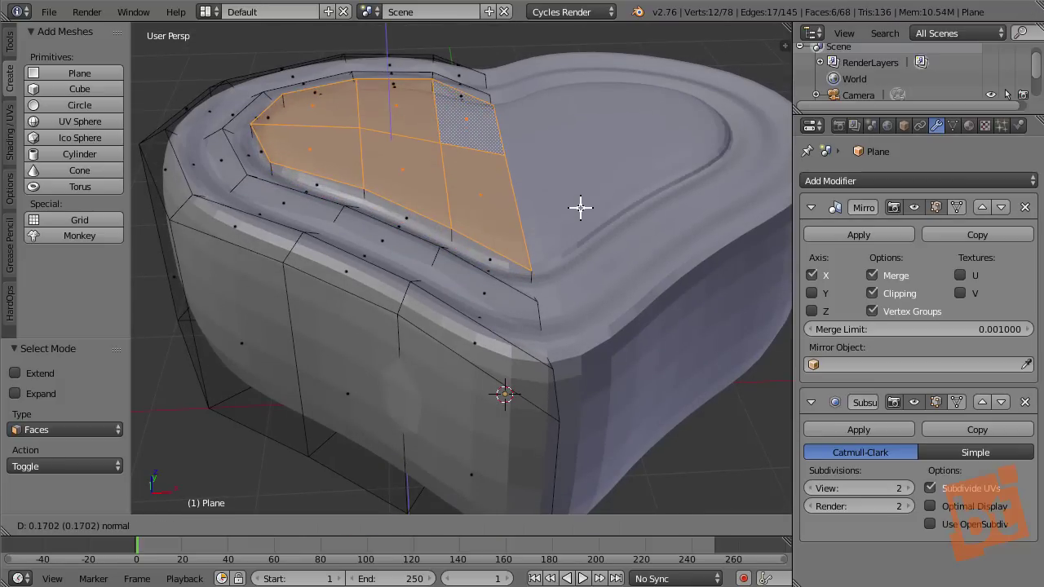
key("shift")
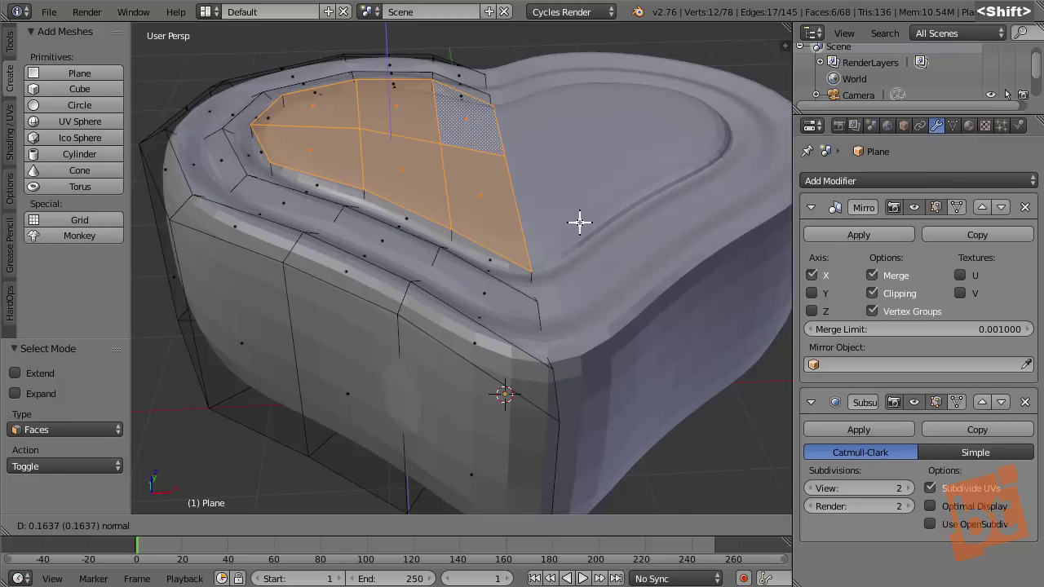
left_click(579, 221, "shift")
middle_click_drag(380, 200, 210, 140, "shift")
right_click(215, 150, "alt")
key("a")
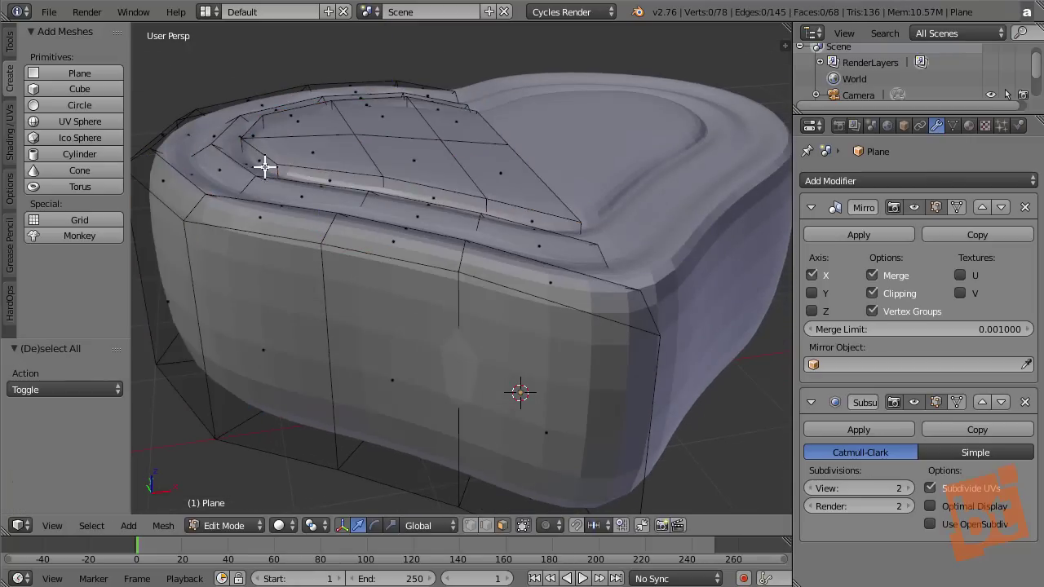
- Add one horizontal loop cut around the heart's side wall and slide it upward by a factor of about 0.42
scroll(264, 167, "down", 3)
middle_click_drag(279, 182, 372, 223, "shift")
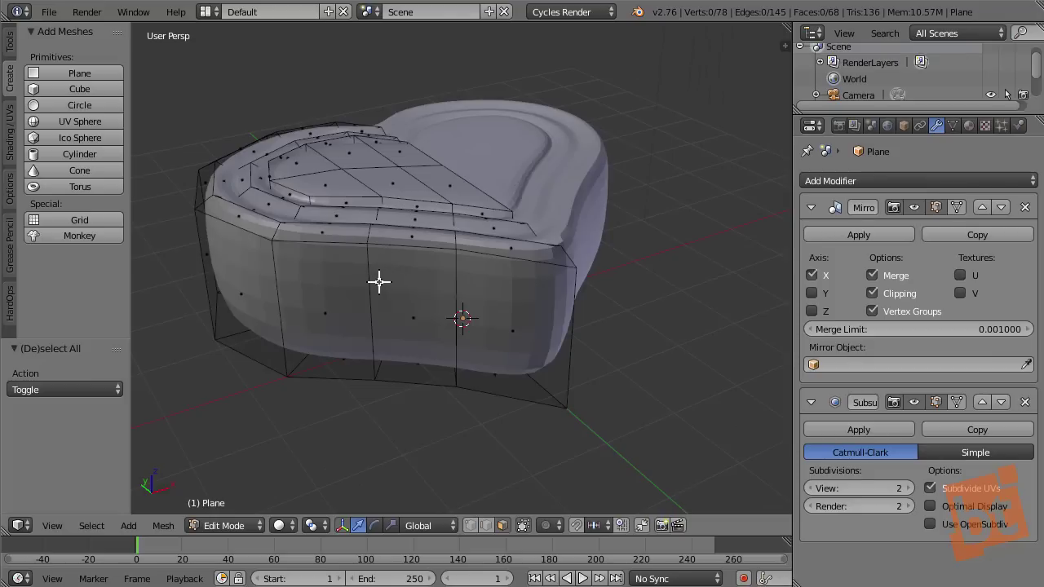
middle_click_drag(378, 281, 377, 274, "shift")
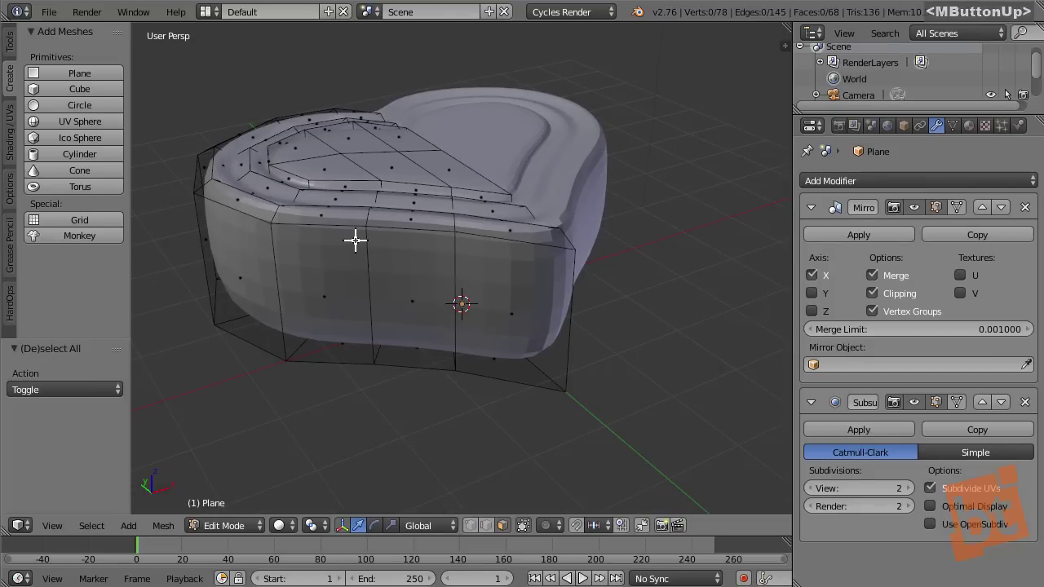
key("ctrl")
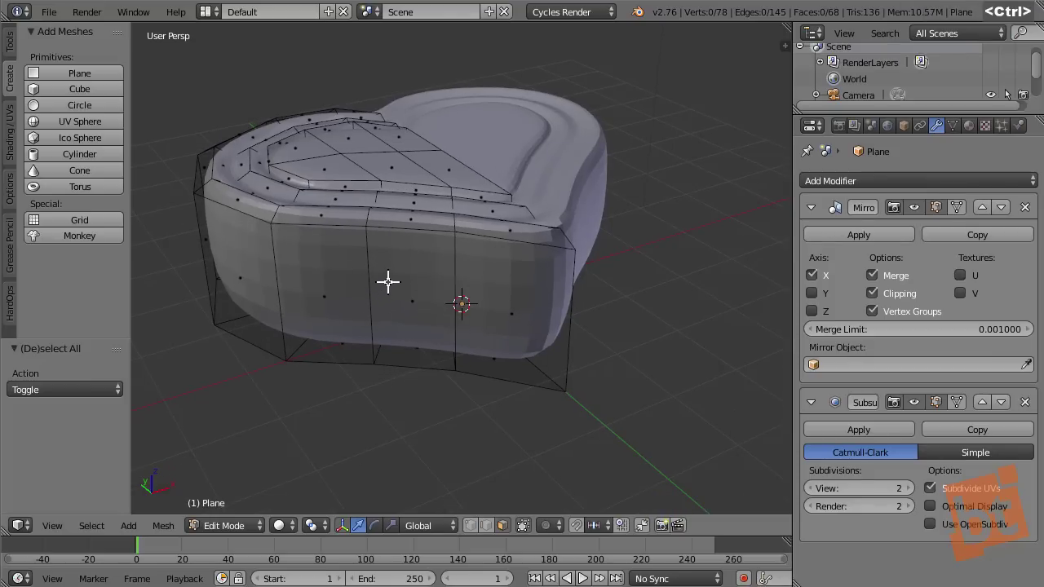
key("ctrl+r")
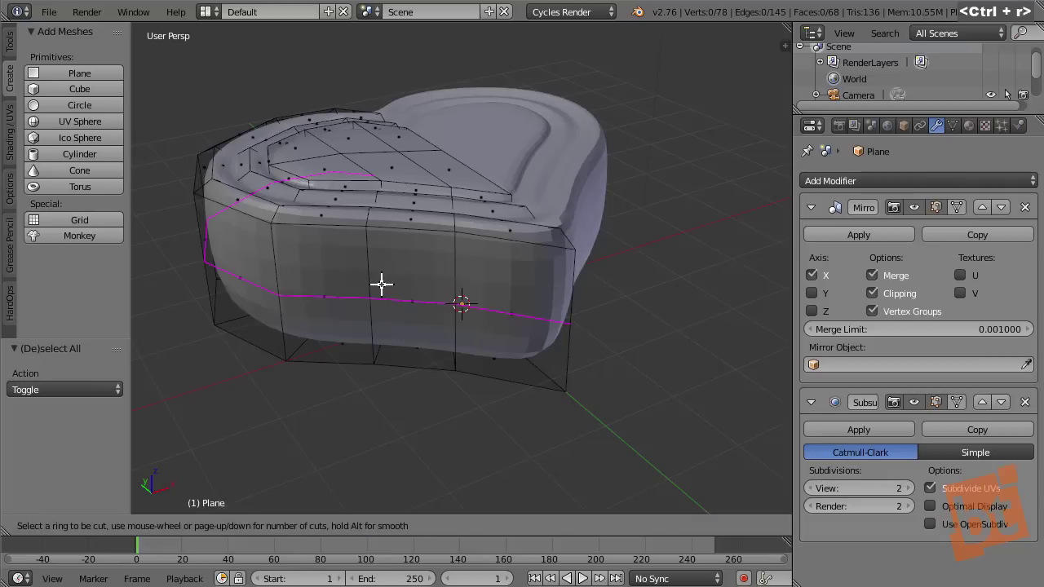
left_click(380, 283)
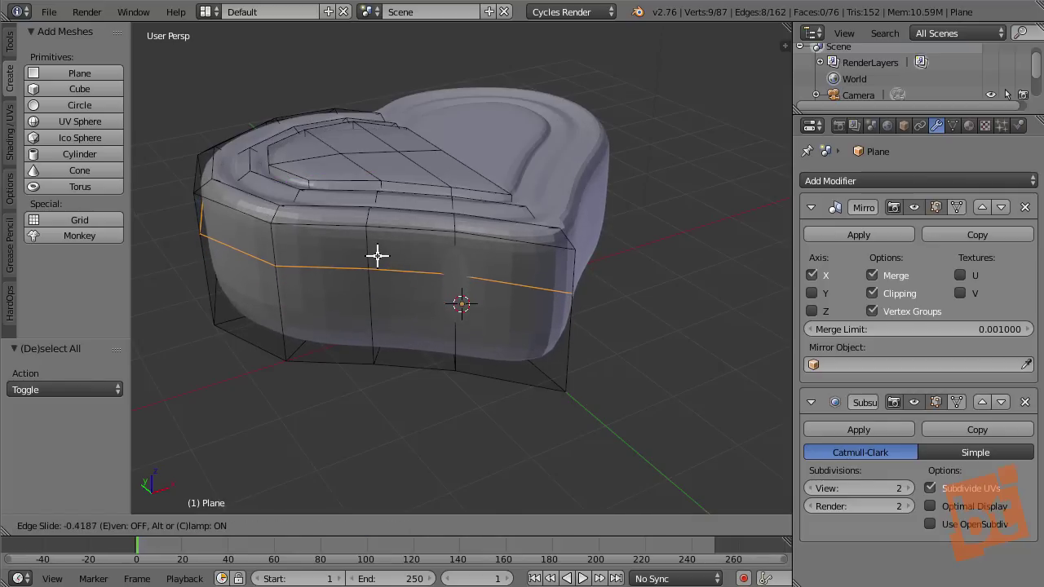
left_click(376, 256)
- Switch to Face select mode and select the loop of side faces below the new cut
key("ctrl+Tab")
left_click(396, 363)
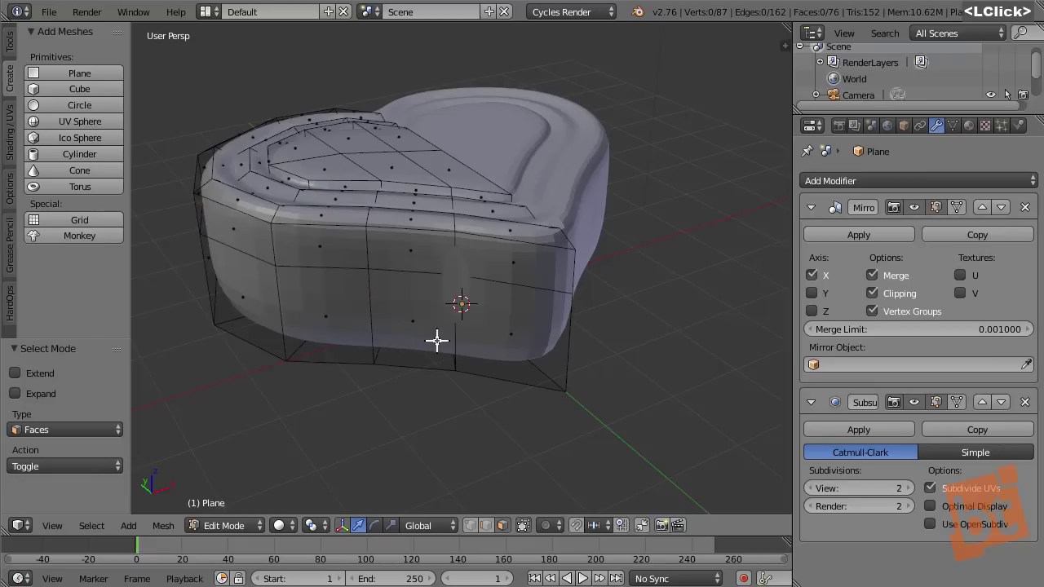
right_click(371, 301, "alt")
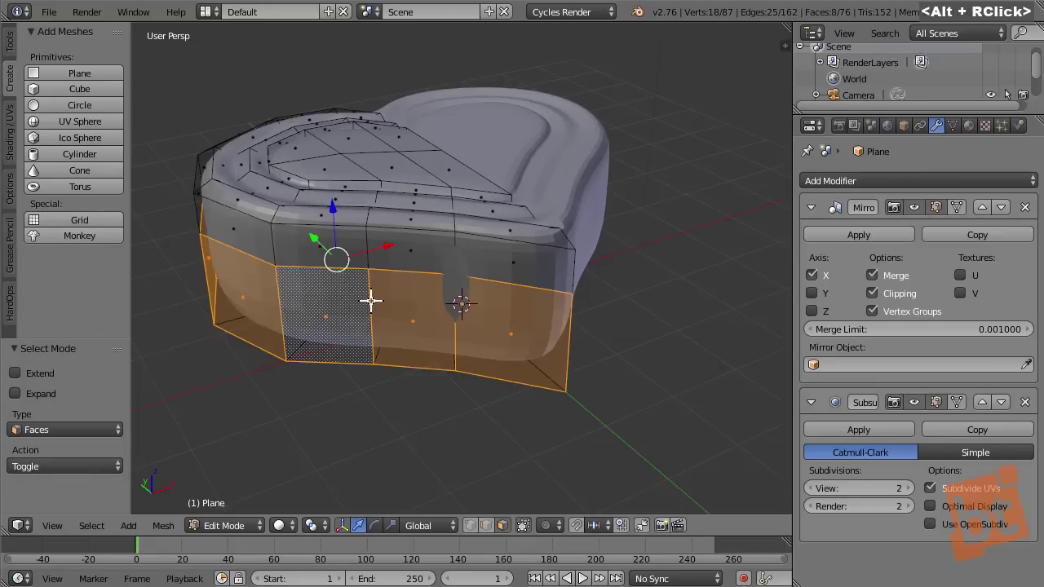
middle_click_drag(391, 321, 368, 307, "shift")
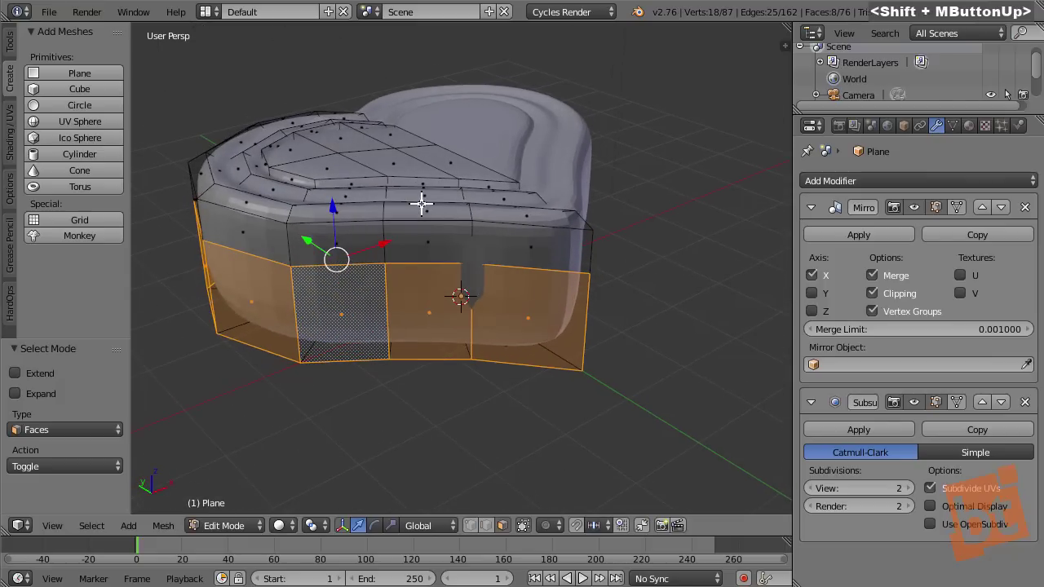
- Extrude the lower side face loop in place and push it outward with a Shrink/Fatten offset of about -0.413
key("e")
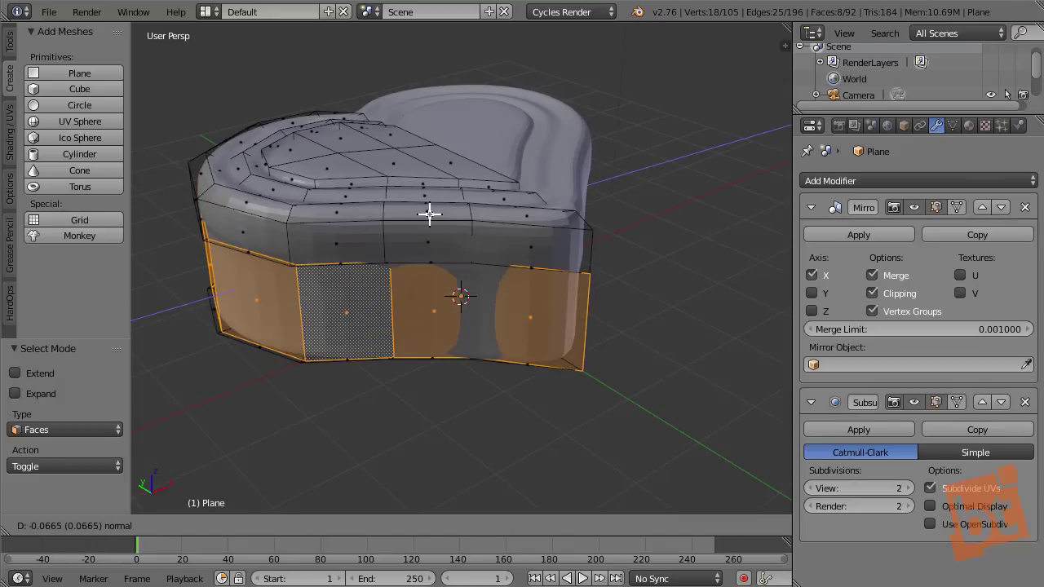
right_click(430, 213)
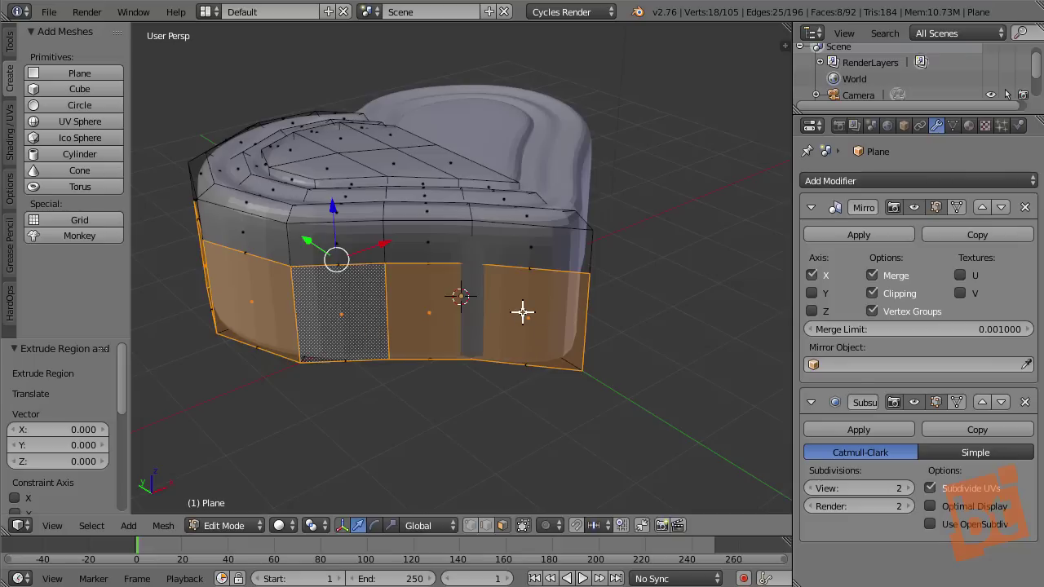
middle_click_drag(492, 301, 555, 340, "shift")
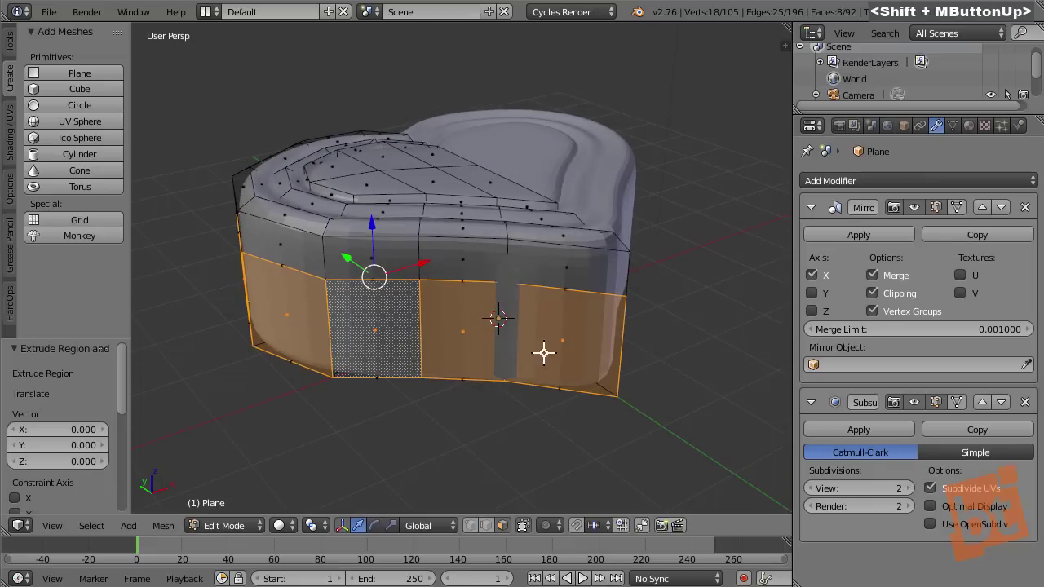
key("alt")
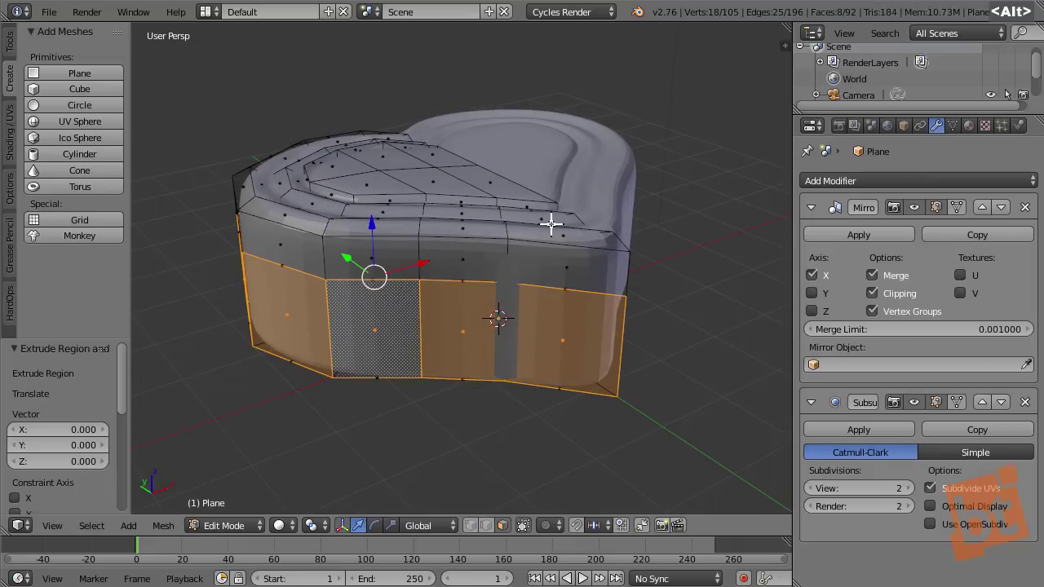
key("alt+s")
key("shift")
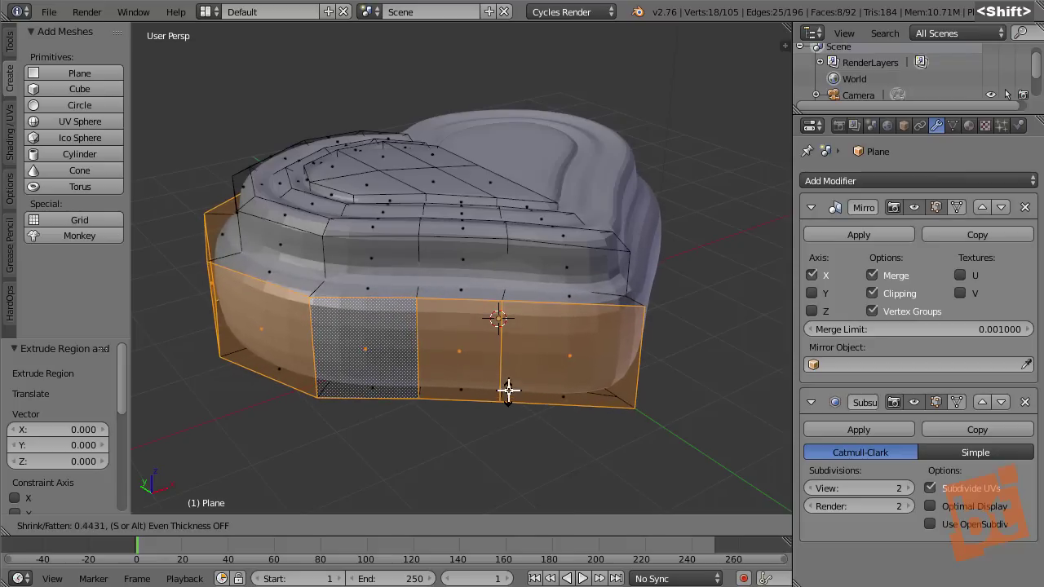
left_click(508, 382, "shift")
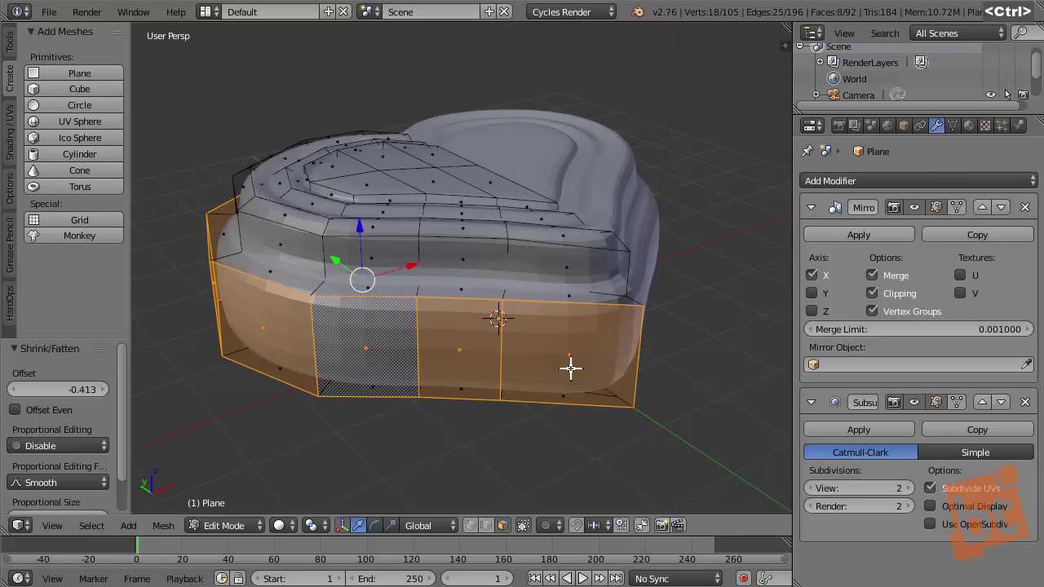
- Switch to Edge select mode and select the outer edge loop along the bottom of the heart's side
key("ctrl+Tab")
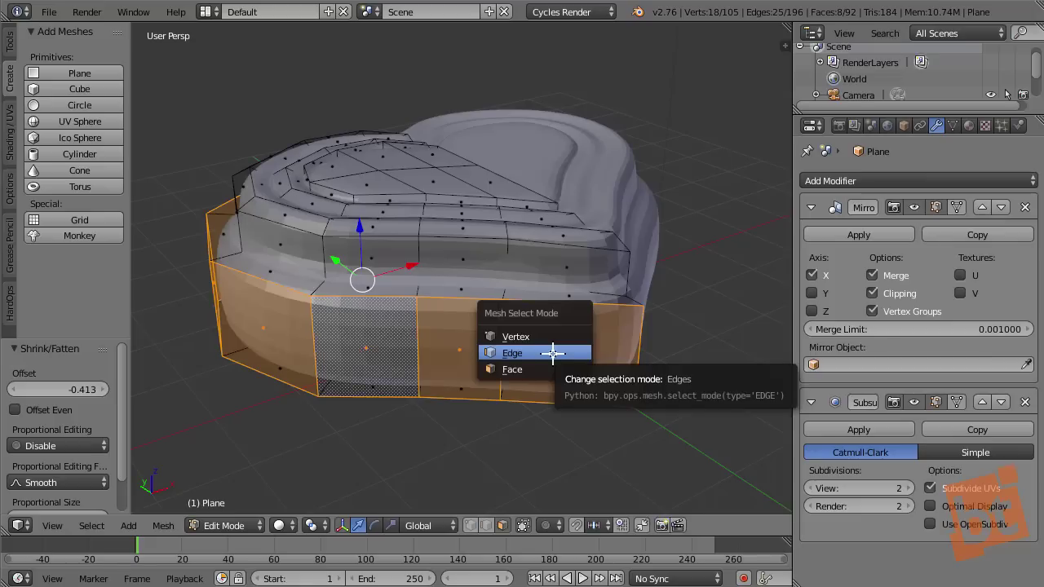
left_click(553, 353)
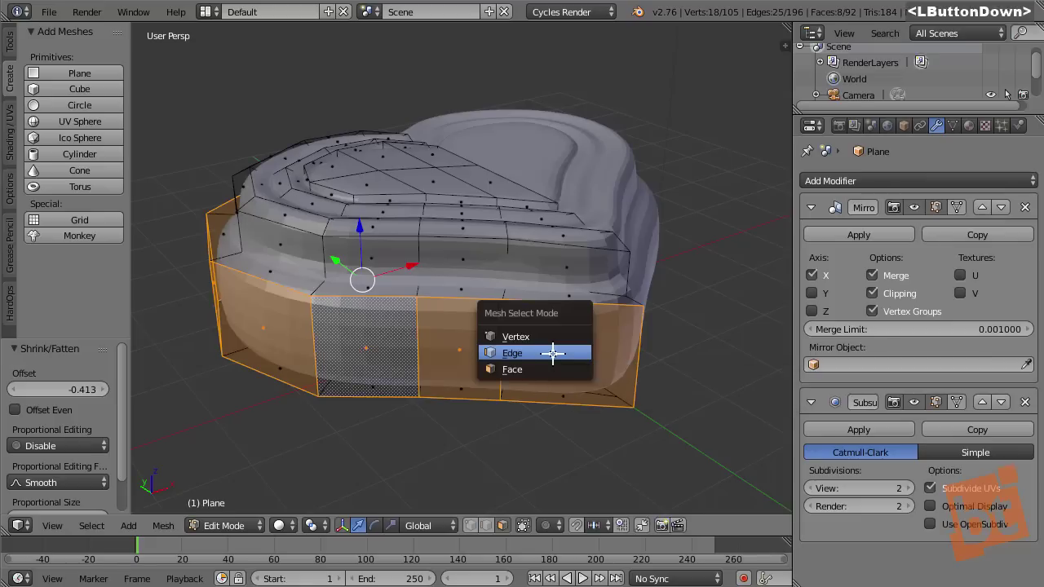
right_click(472, 399, "alt")
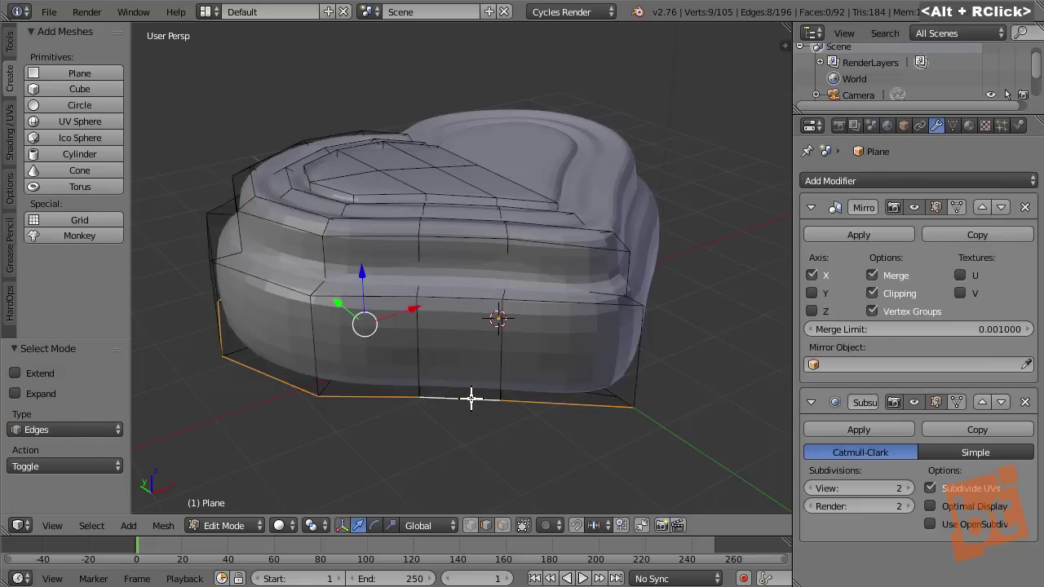
mouse_move(470, 367)
middle_mouse_down("shift")
mouse_move(454, 356)
mouse_move(471, 355)
middle_mouse_up("shift")
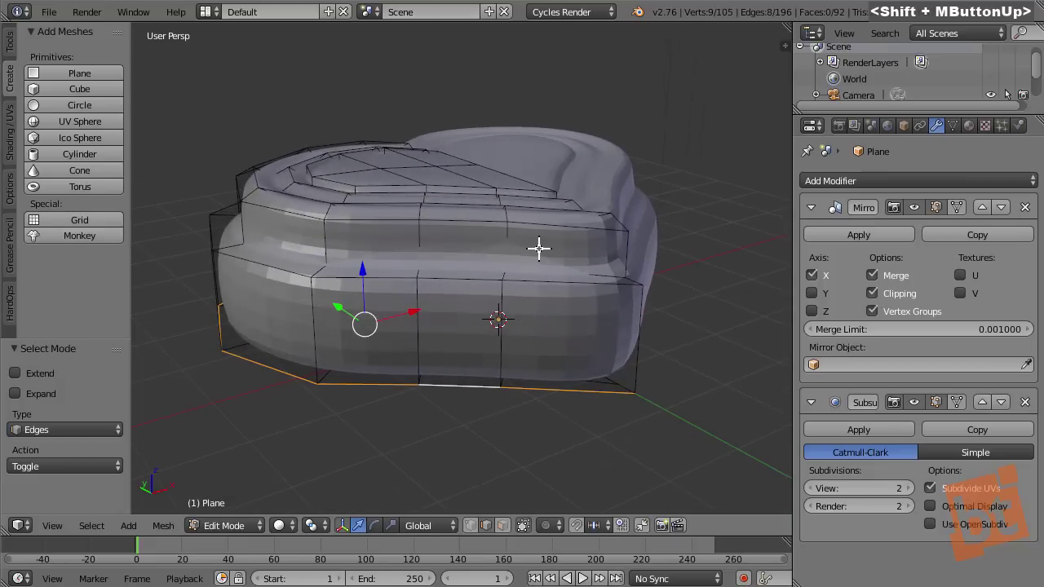
- Set the pivot point to 3D Cursor and scale the heart's bottom edge loop outward by about 1.108
middle_click_drag(538, 285, 608, 300, "shift")
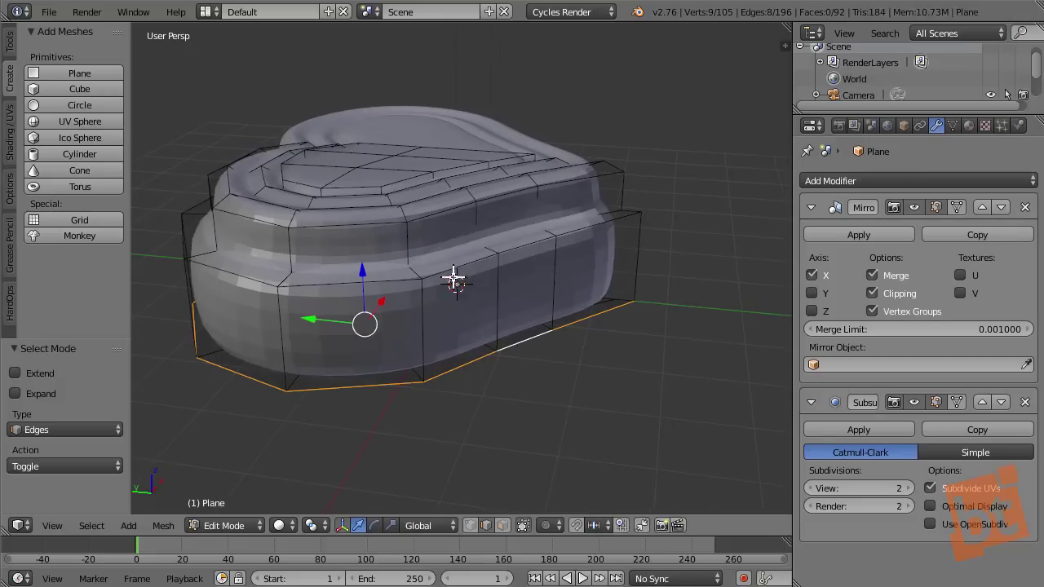
middle_click_drag(482, 312, 562, 336)
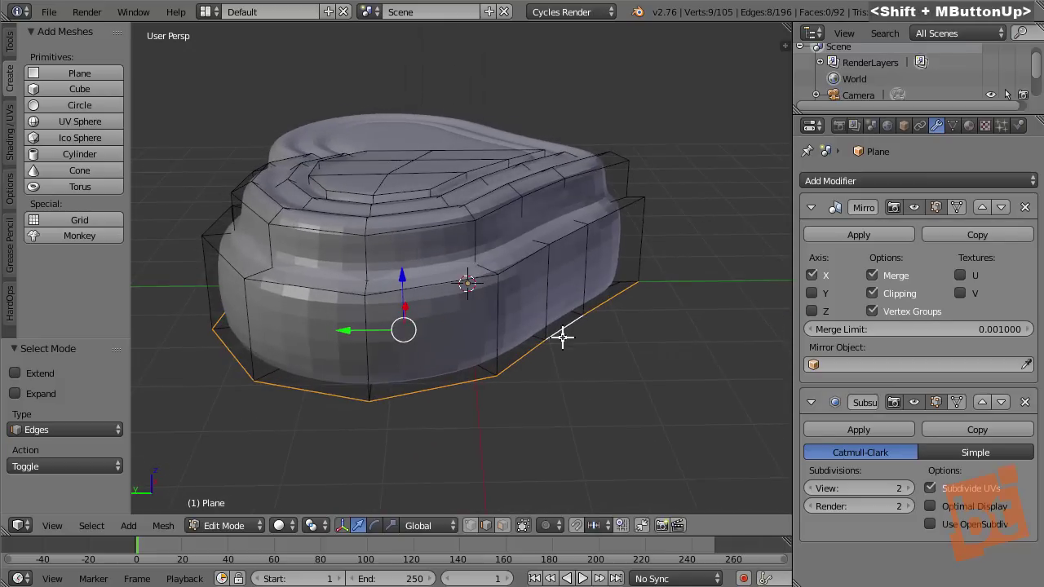
left_click(317, 525)
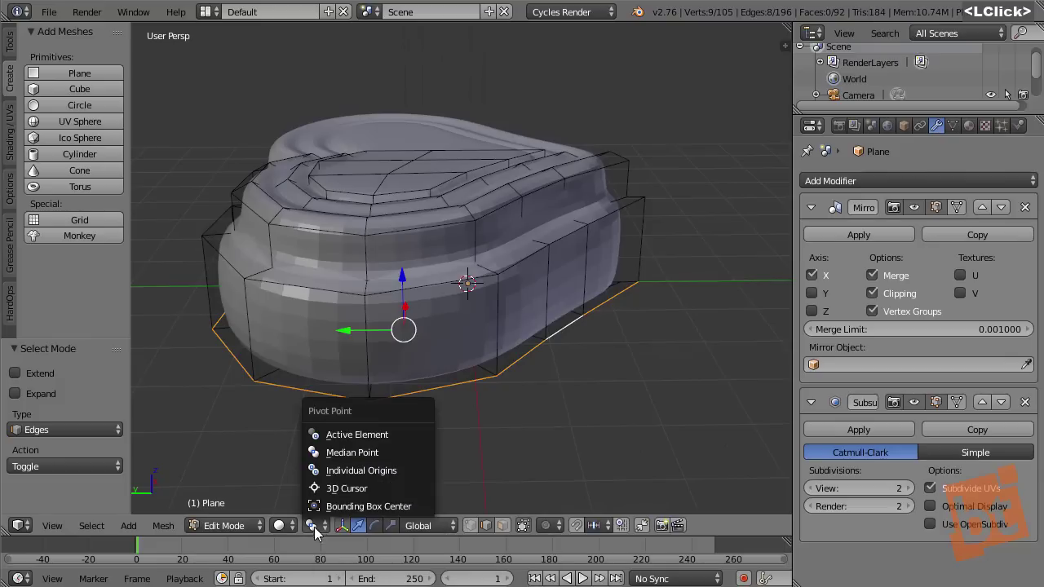
left_click(384, 486)
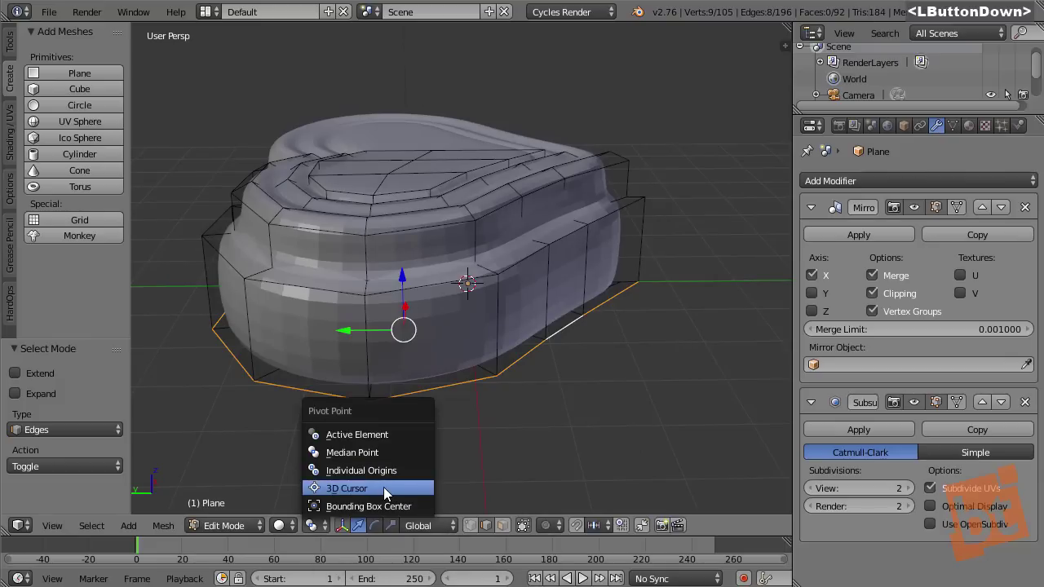
key("s")
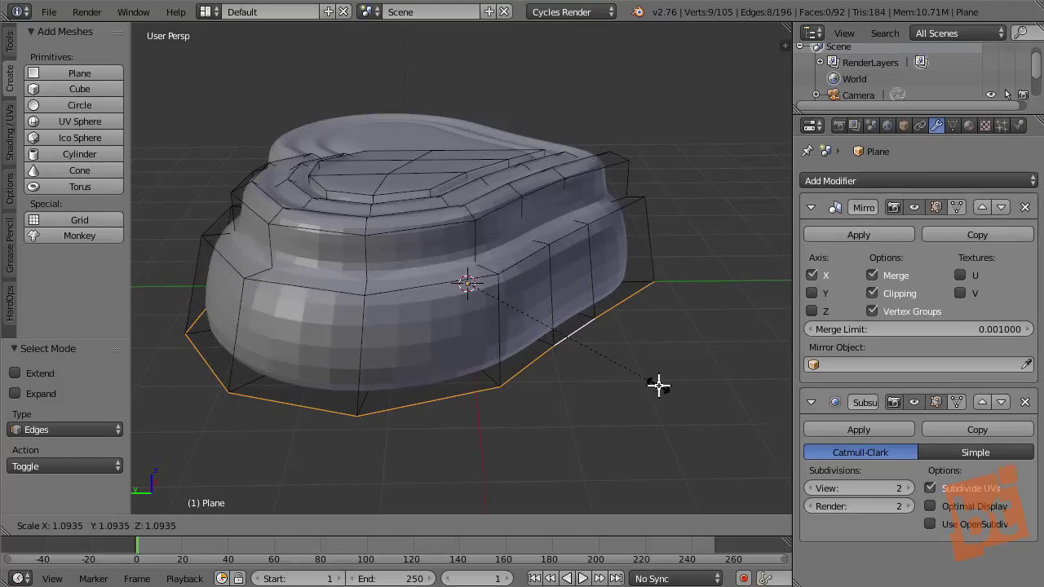
left_click(661, 387)
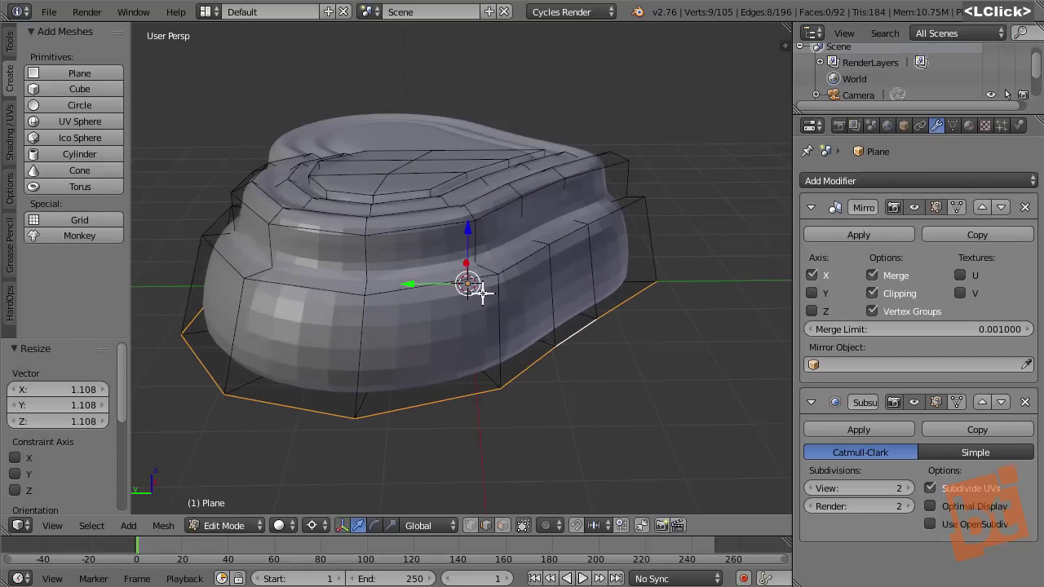
- Place the 3D cursor at several spots around the heart to try out different pivot locations
left_click(693, 238)
left_click(666, 136)
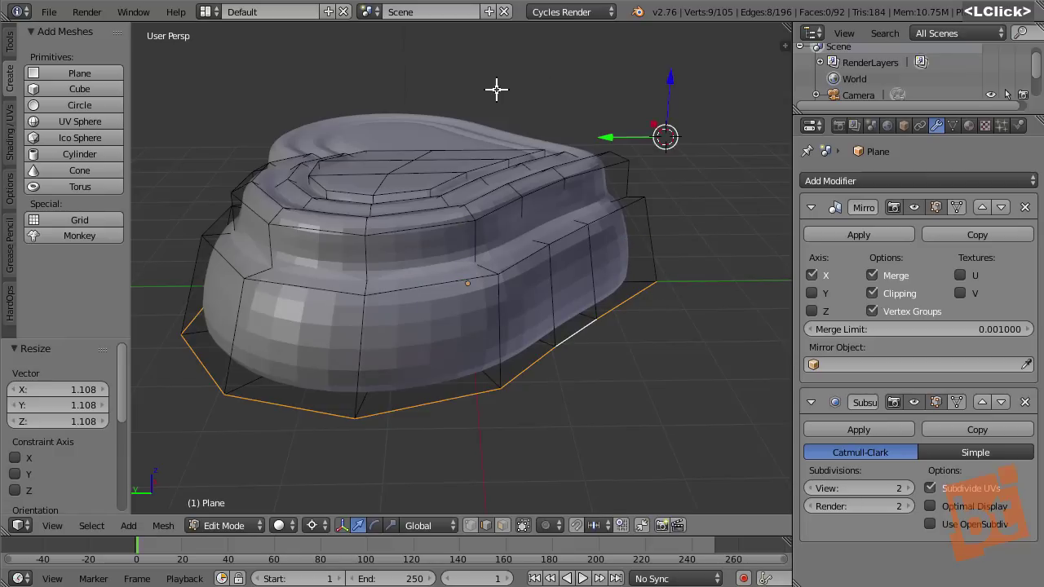
left_click(495, 90)
left_click(245, 72)
left_click(487, 79)
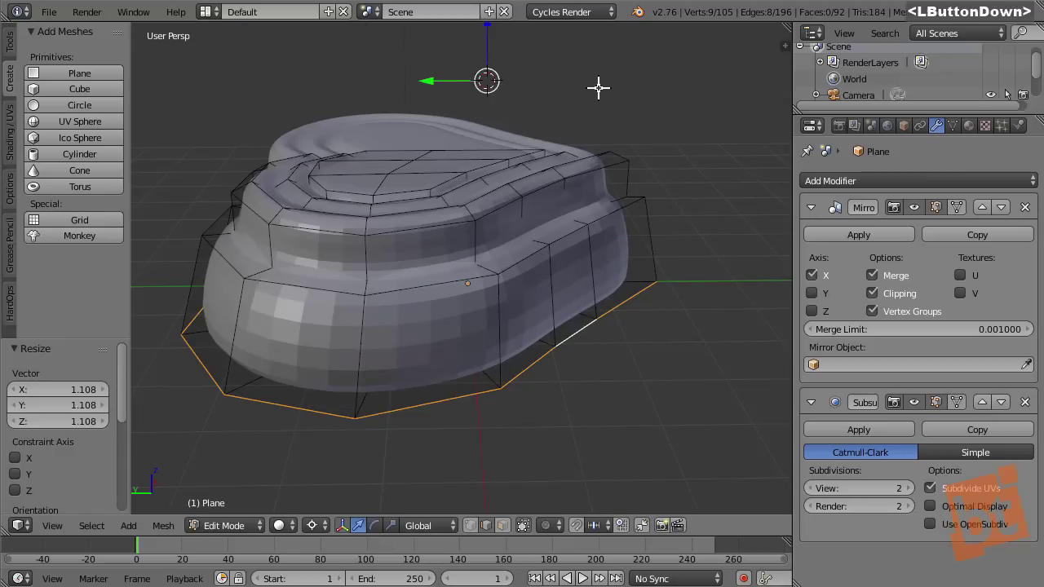
left_click(625, 126)
left_click(662, 198)
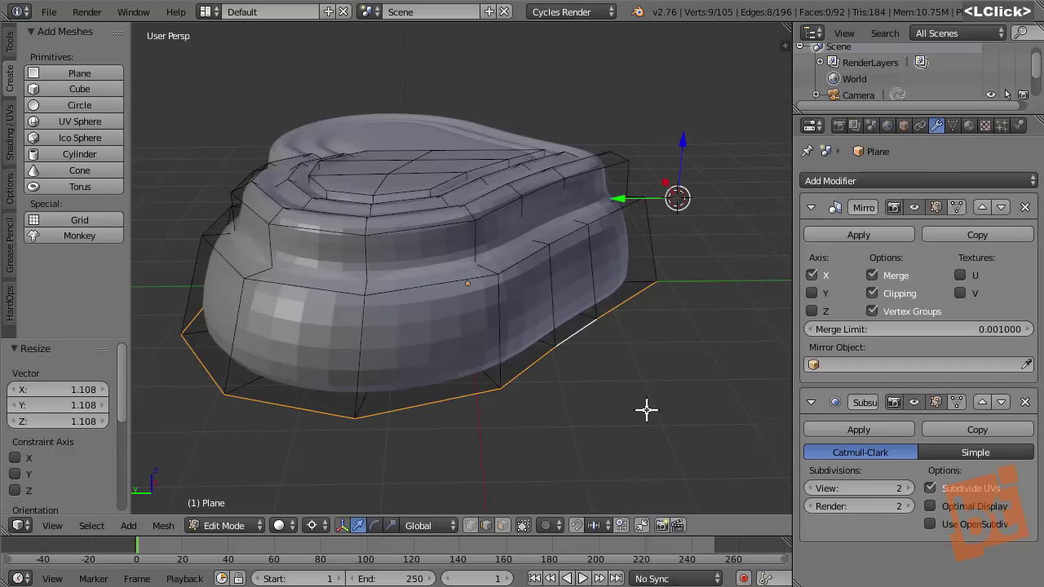
- Switch to Vertex select mode and select the bottom centre vertex in the cleft between the heart's lobes
middle_click_drag(583, 233, 452, 350, "shift")
scroll(476, 236, "down", 2)
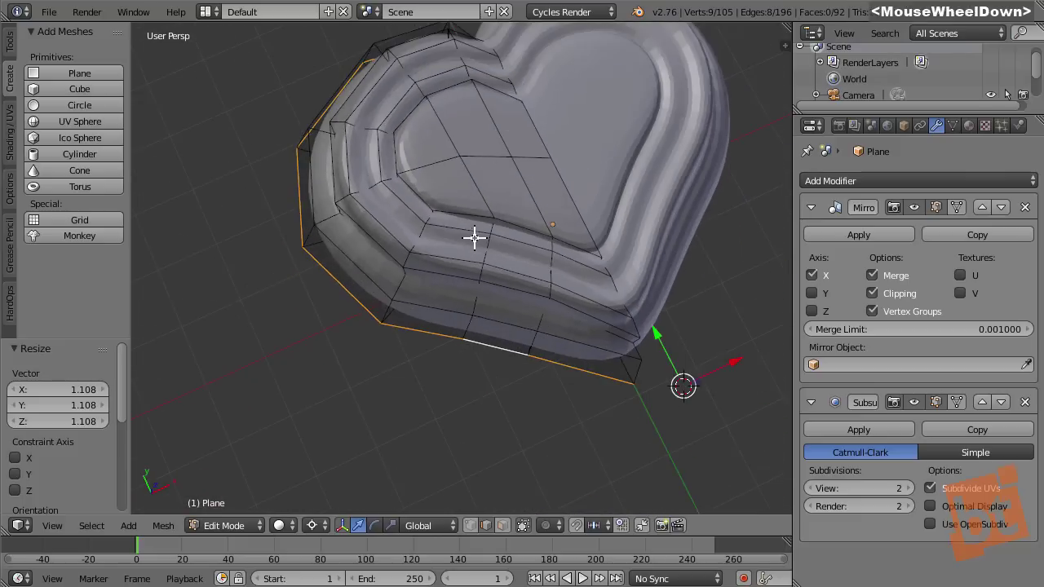
middle_click_drag(476, 236, 144, 510, "shift")
key("ctrl+Tab")
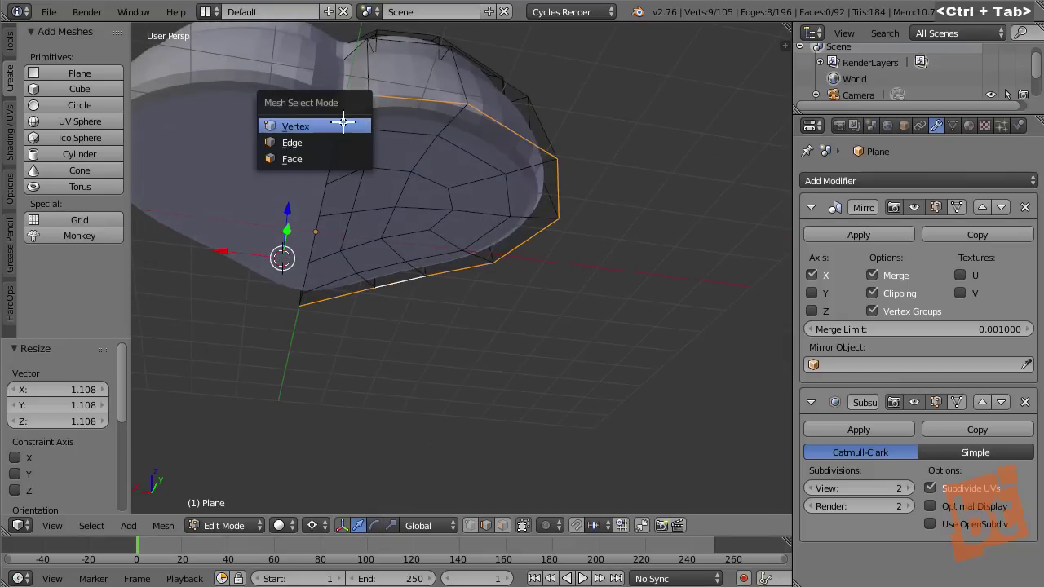
left_click(345, 126)
right_click(341, 112)
middle_click_drag(380, 158, 370, 186)
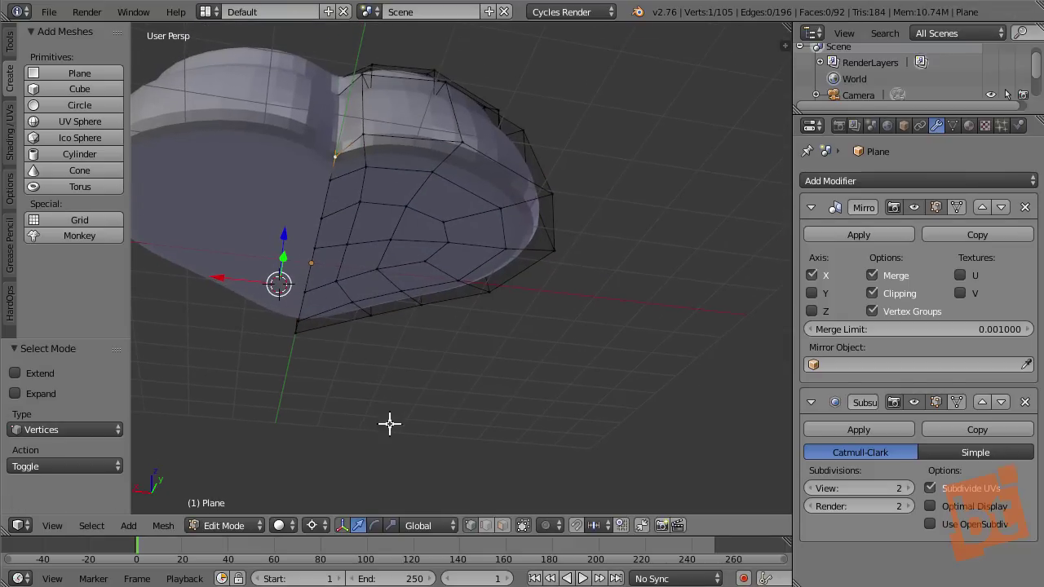
- Toggle the pivot point repeatedly between 3D Cursor and Bounding Box Center, ending on Bounding Box Center
left_click(317, 525)
key("comma")
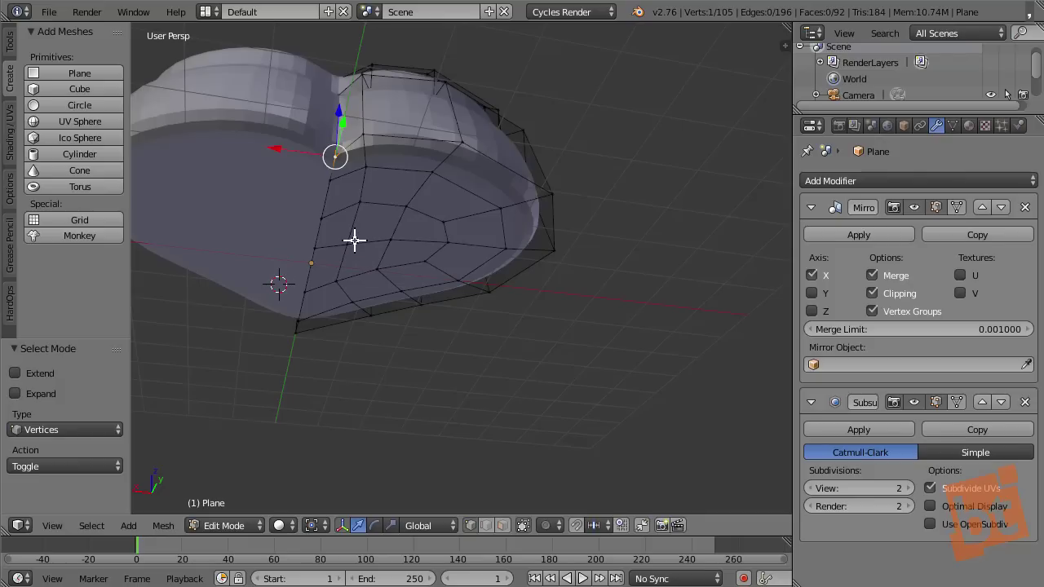
key("period")
key("comma")
key("period")
key("comma")
left_click(314, 525)
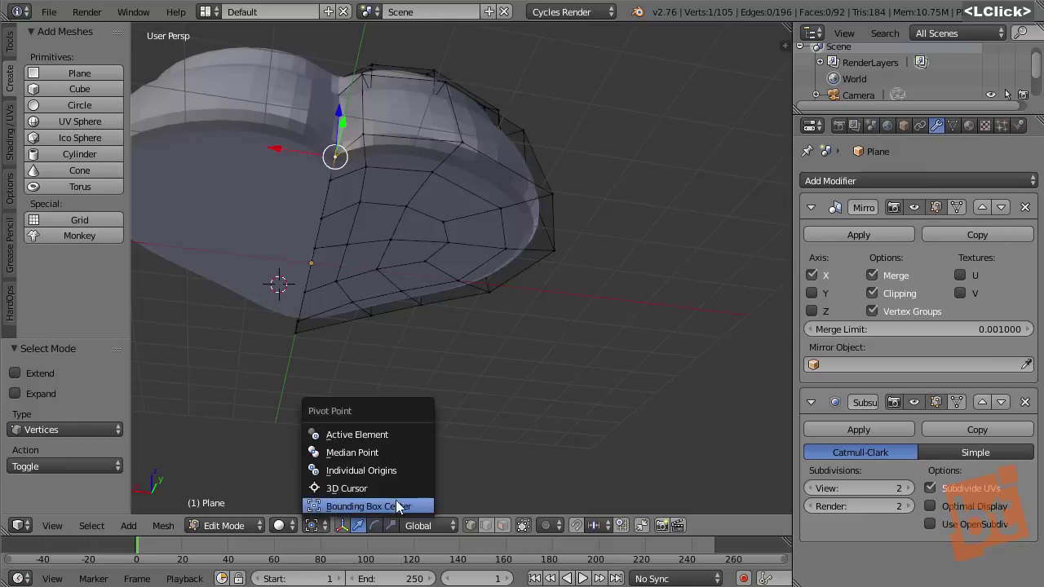
key("period")
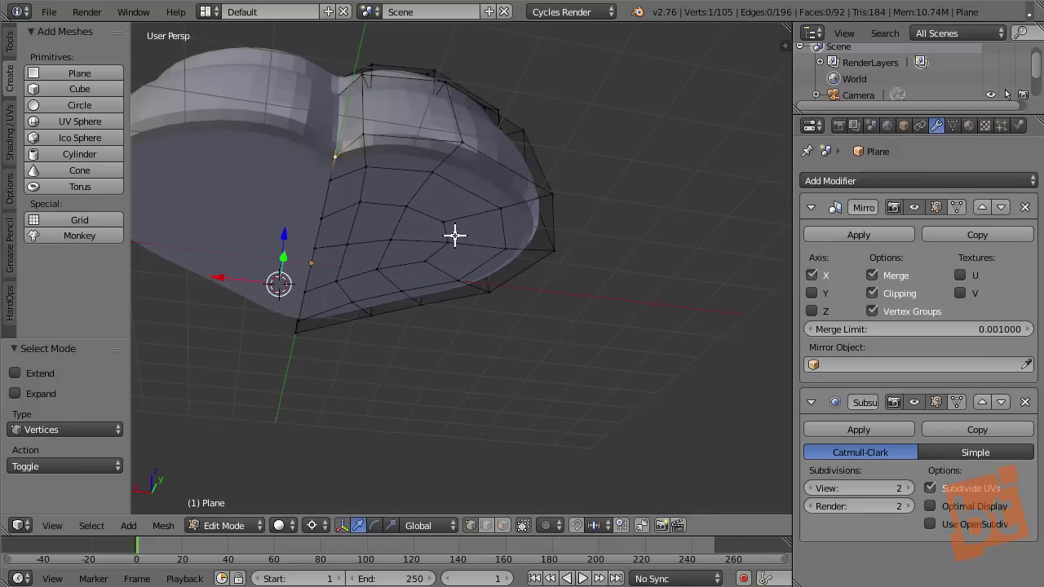
key("comma")
key("period")
key("comma")
key("period")
key("comma")
key("period")
key("comma")
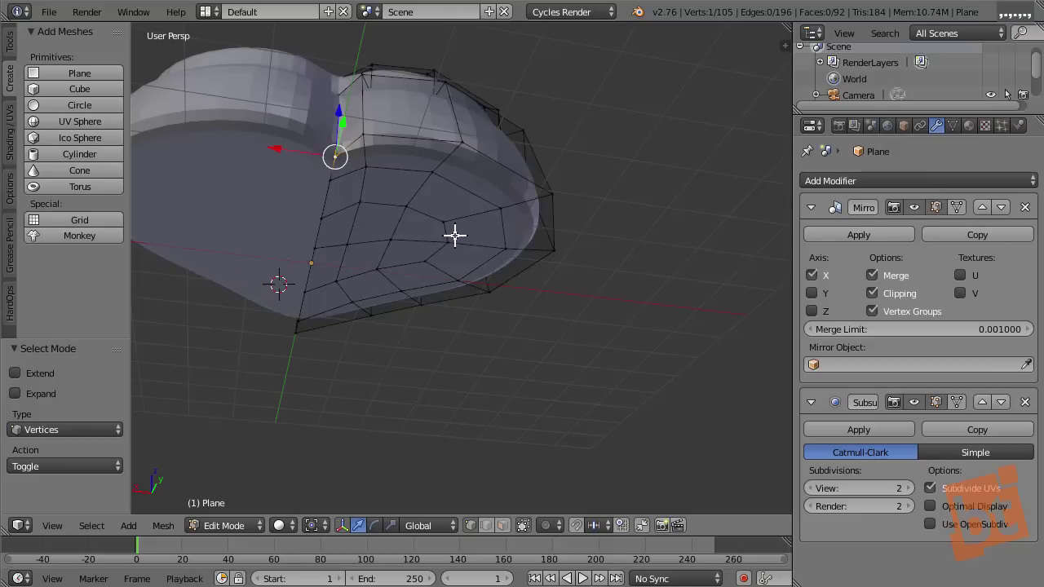
- Move the bottom cleft vertex outward about 0.384 along the Y axis
mouse_move(375, 141)
middle_mouse_down("shift")
mouse_move(455, 77)
mouse_move(383, 132)
middle_mouse_up("shift")
left_click(383, 127)
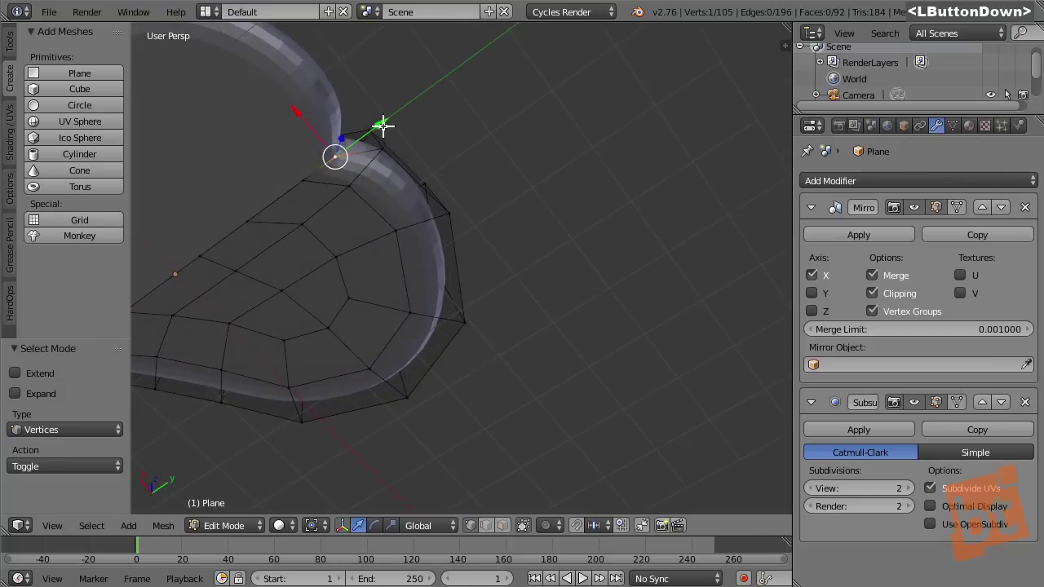
left_click_drag(382, 126, 396, 101)
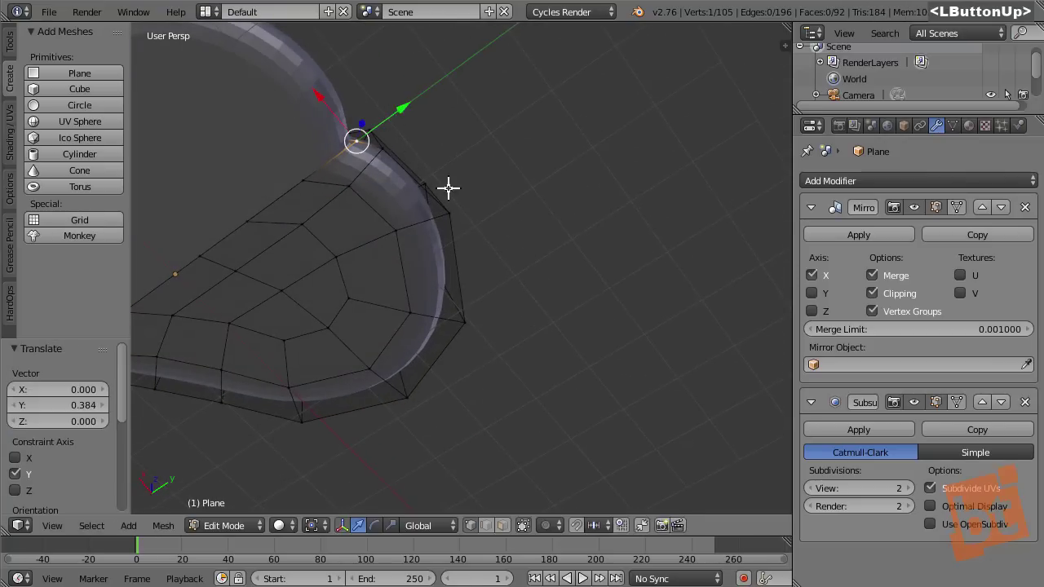
- Select the centre cleft vertex at the top of the lower side band and move it outward about 0.453 along Y
middle_click_drag(479, 269, 392, 103, "shift")
right_click(382, 120)
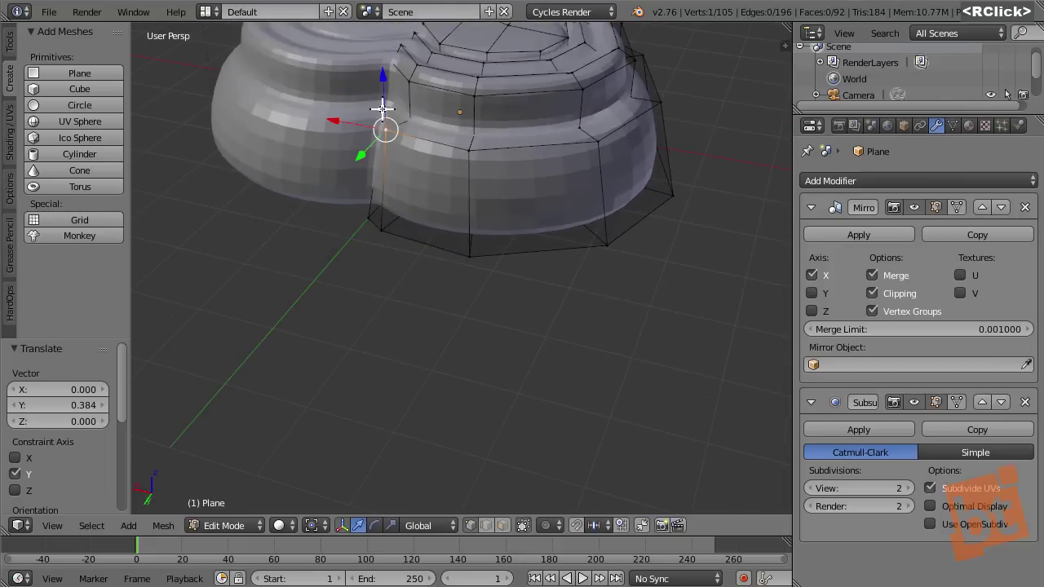
middle_click_drag(444, 155, 345, 133, "shift")
left_click(328, 136)
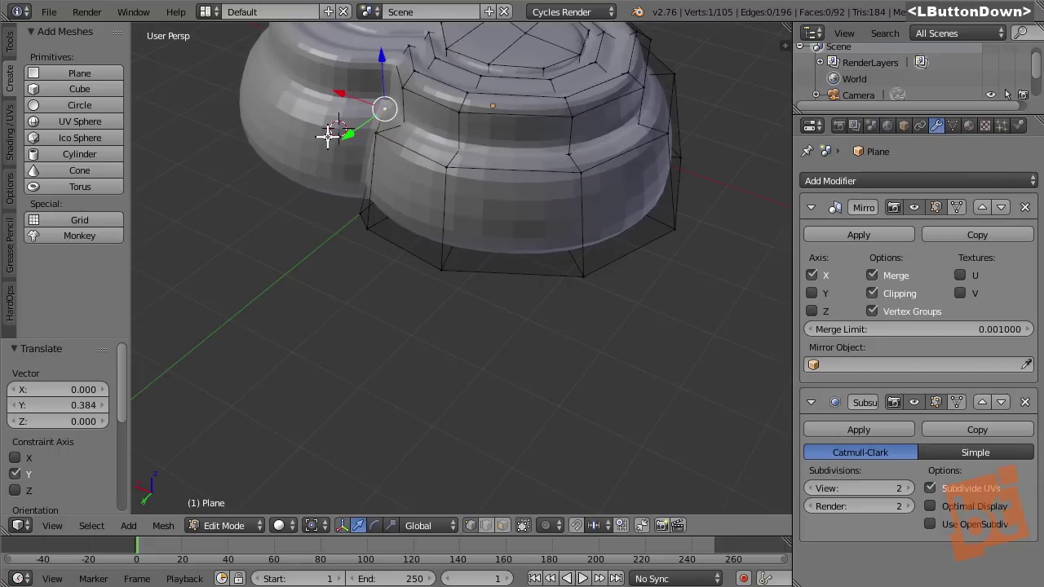
left_click_drag(347, 135, 327, 160)
- Select the two vertices of the vertical edge beside the cleft on the lower side band
middle_click_drag(327, 160, 443, 193, "shift")
right_click(394, 249, "shift")
scroll(356, 219, "up", 4)
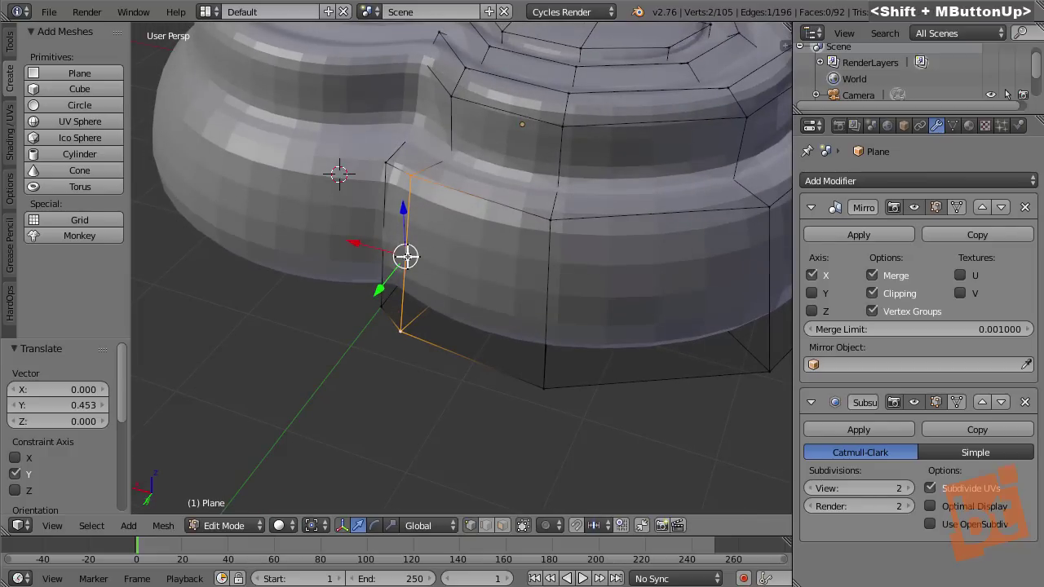
- Try to shift the edge beside the cleft about -0.290 along X and outward along Y, then undo both moves
left_click_drag(354, 242, 385, 256)
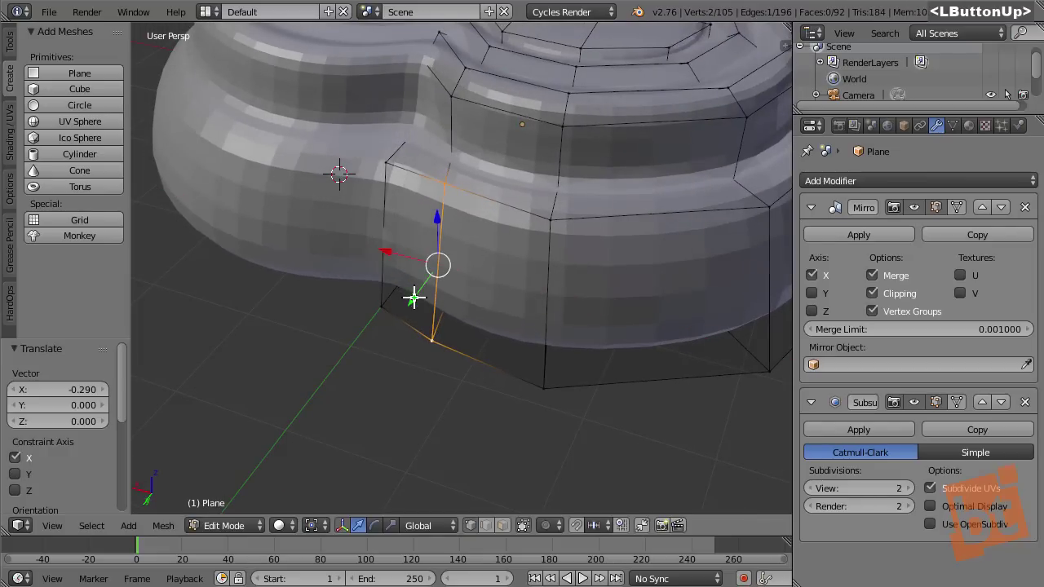
left_click_drag(414, 298, 405, 310)
key("ctrl+z")
key("ctrl+z")
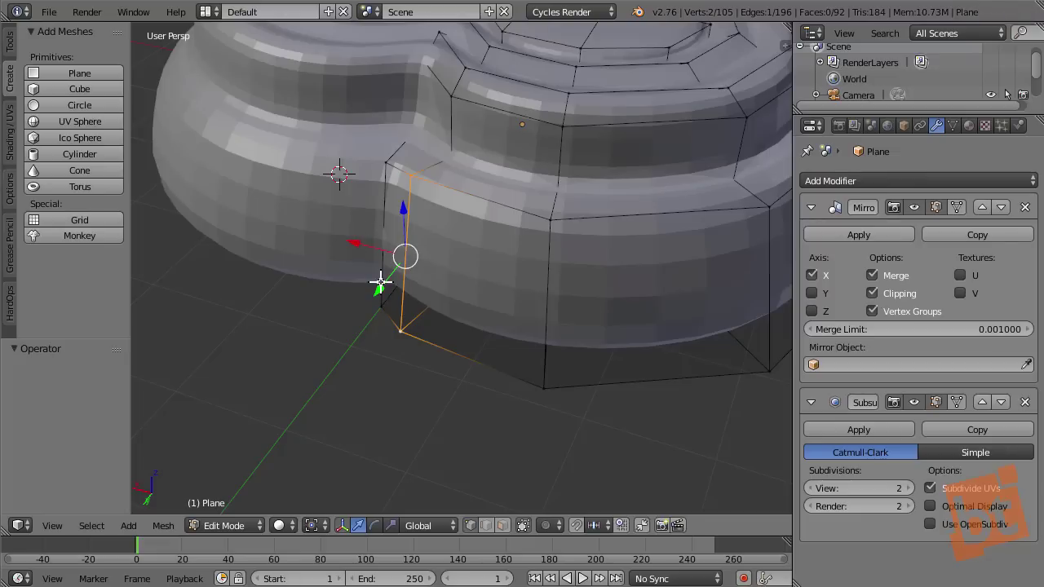
- In top view, move the edge beside the cleft by about -0.18 in X and 0.24 in Y
key("KP_7")
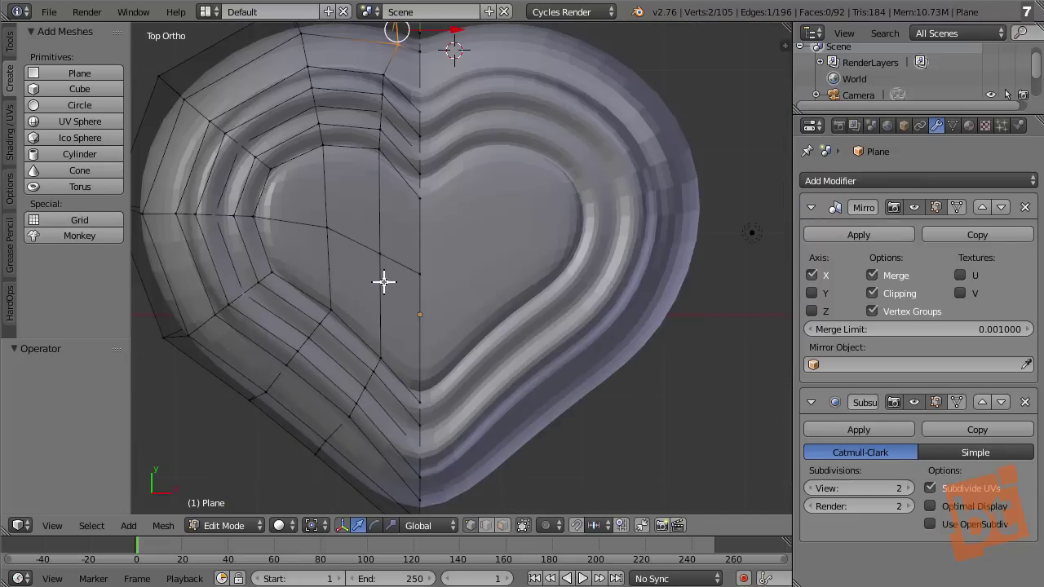
middle_click_drag(470, 95, 431, 212, "shift")
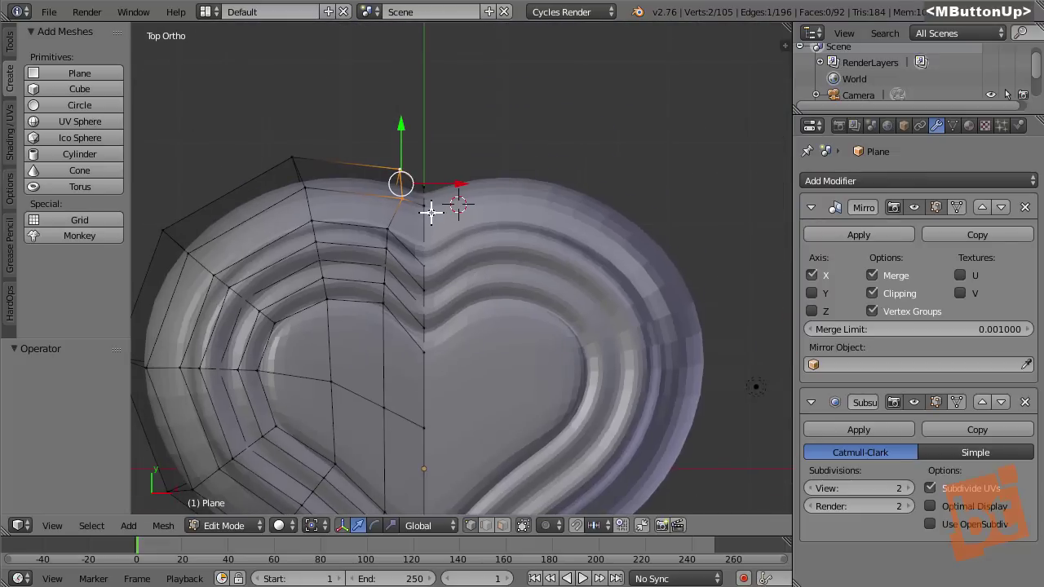
scroll(449, 229, "up", 2)
key("g")
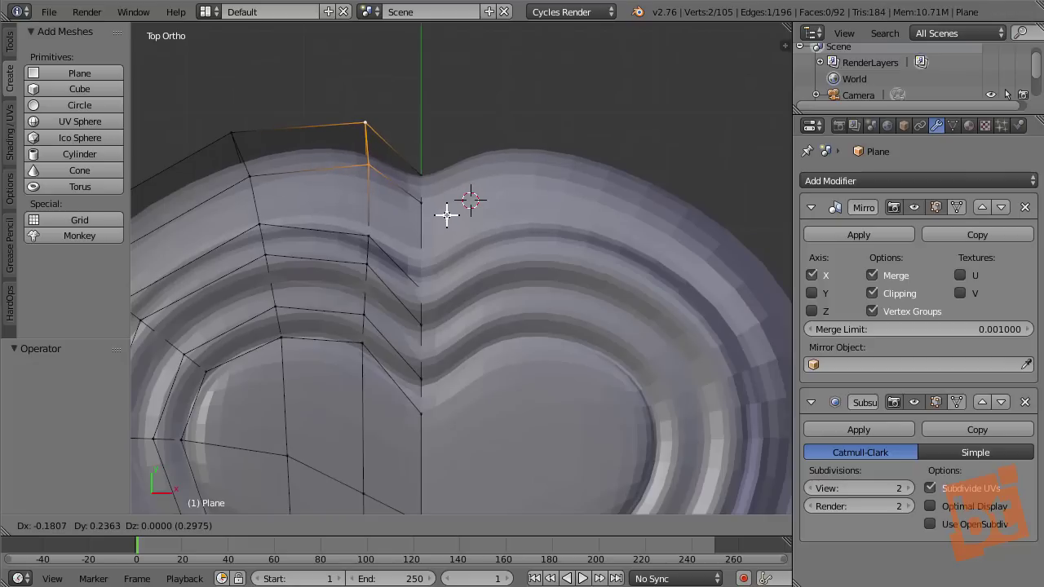
left_click(446, 215)
- Rotate the edge beside the cleft by about 4.663° and nudge it 0.022 in X and -0.011 in Y
key("r")
left_click(457, 214)
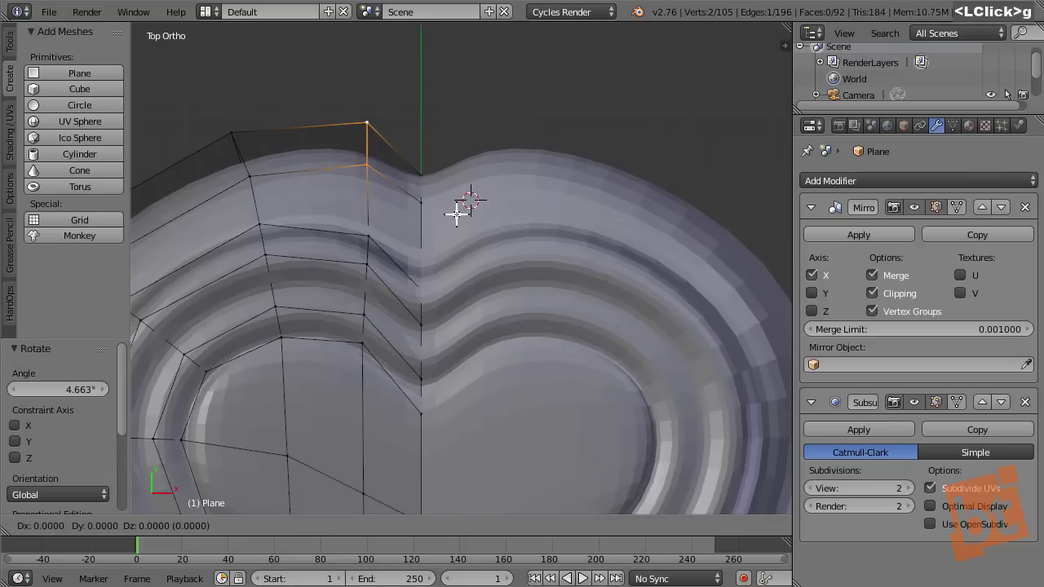
key("g")
left_click(480, 223, "shift")
- Examine the reshaped cleft and lower side band from several angles and clear the selection
middle_click_drag(319, 343, 571, 191)
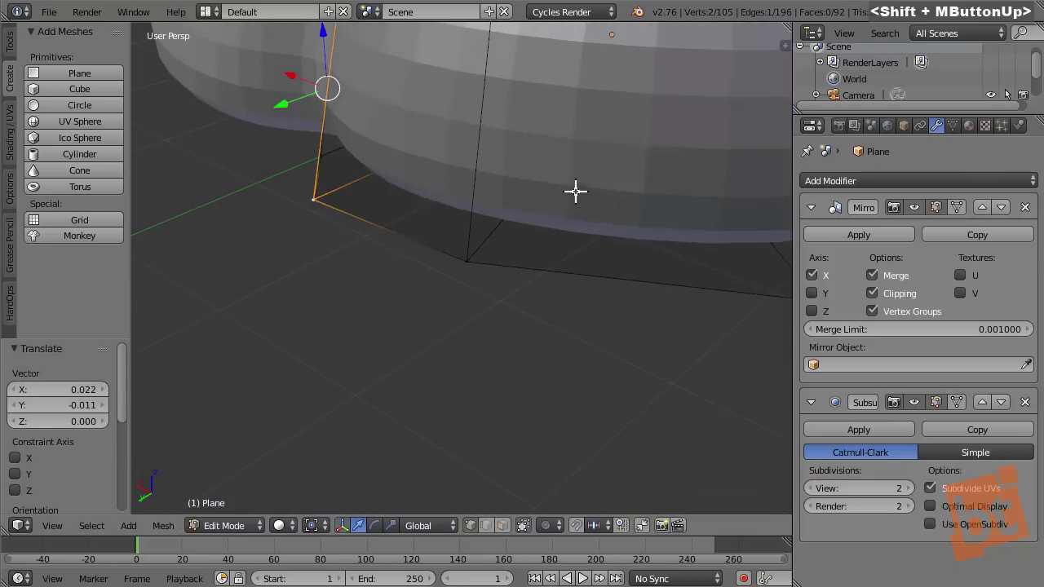
scroll(590, 305, "down", 3)
middle_click_drag(562, 305, 469, 202, "shift")
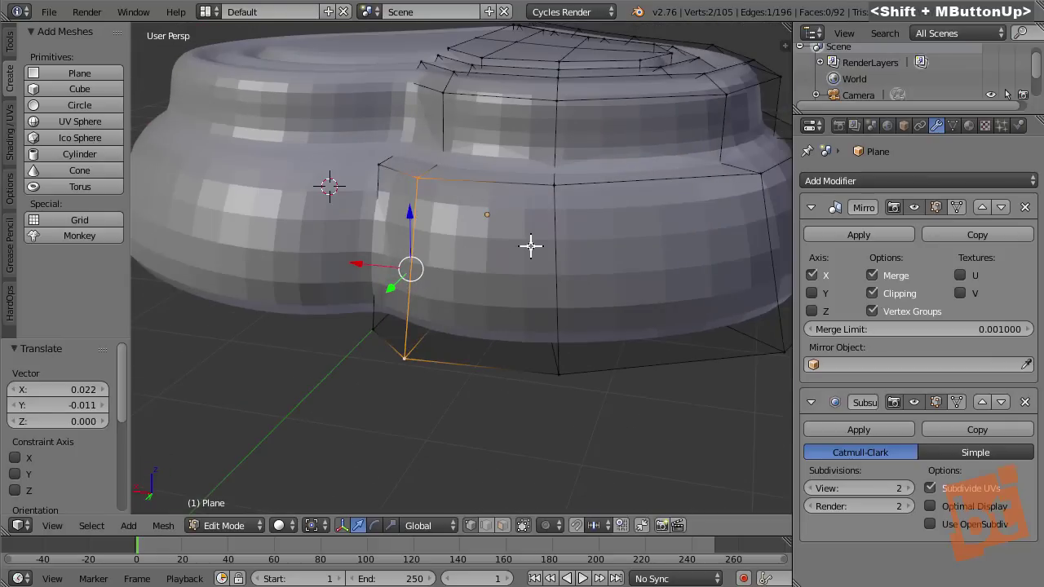
middle_click_drag(531, 245, 449, 247)
scroll(453, 262, "down", 2)
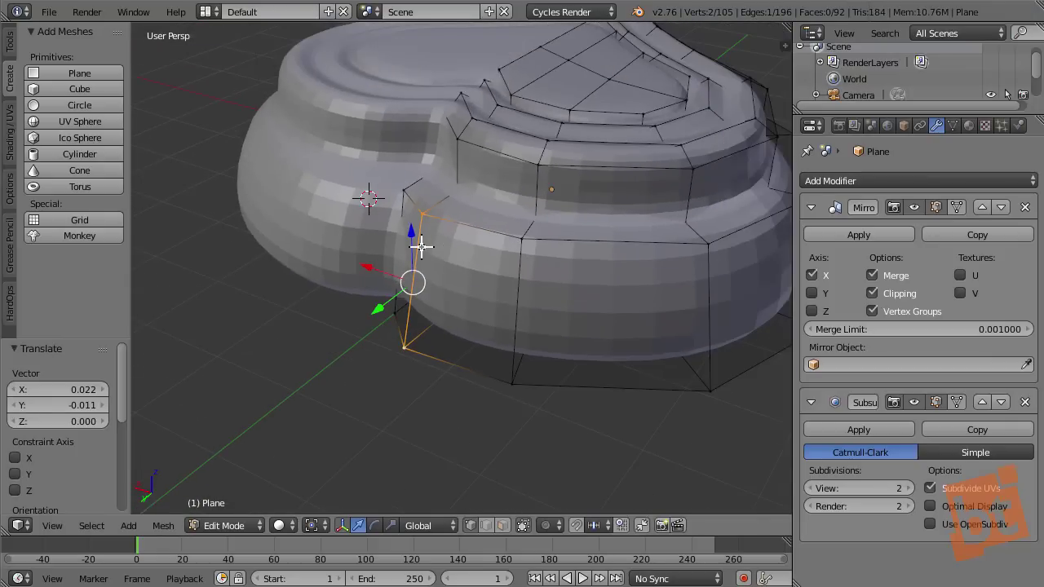
key("shift")
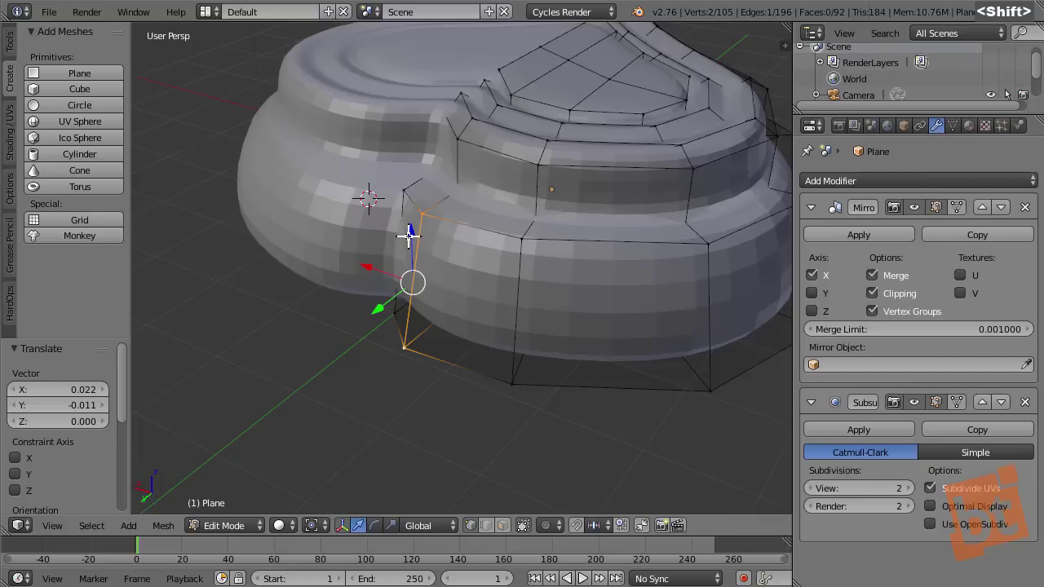
left_click_drag(409, 236, 452, 247, "shift")
key("a")
- Select both outer vertices of the lower side band at the heart's pointed tip, move them about -0.349 along Y, and deselect everything
middle_click_drag(569, 242, 404, 229, "shift")
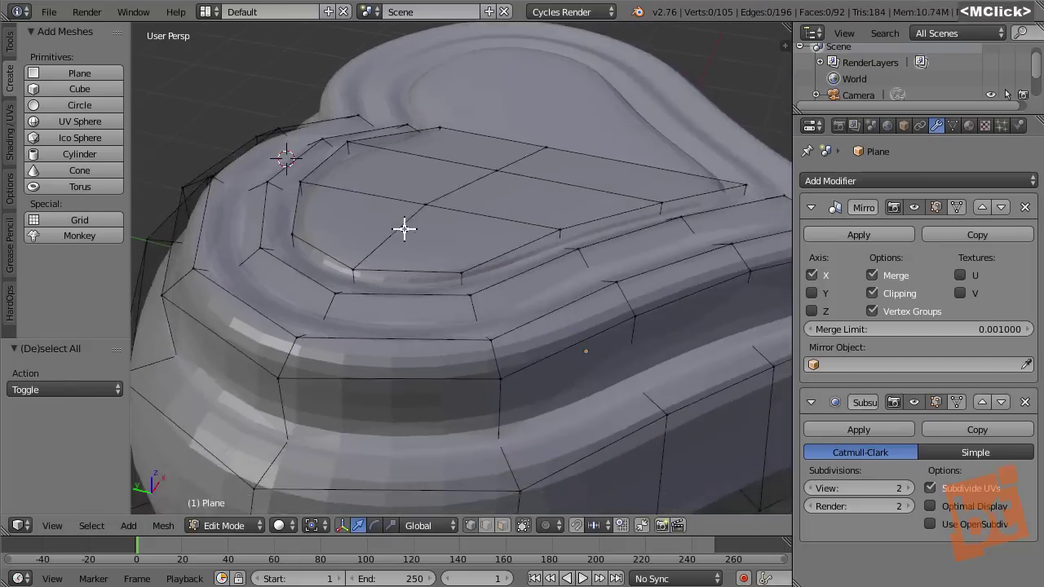
scroll(404, 229, "down", 5)
middle_click_drag(566, 321, 447, 357)
scroll(475, 312, "down", 2)
scroll(460, 400, "up", 5)
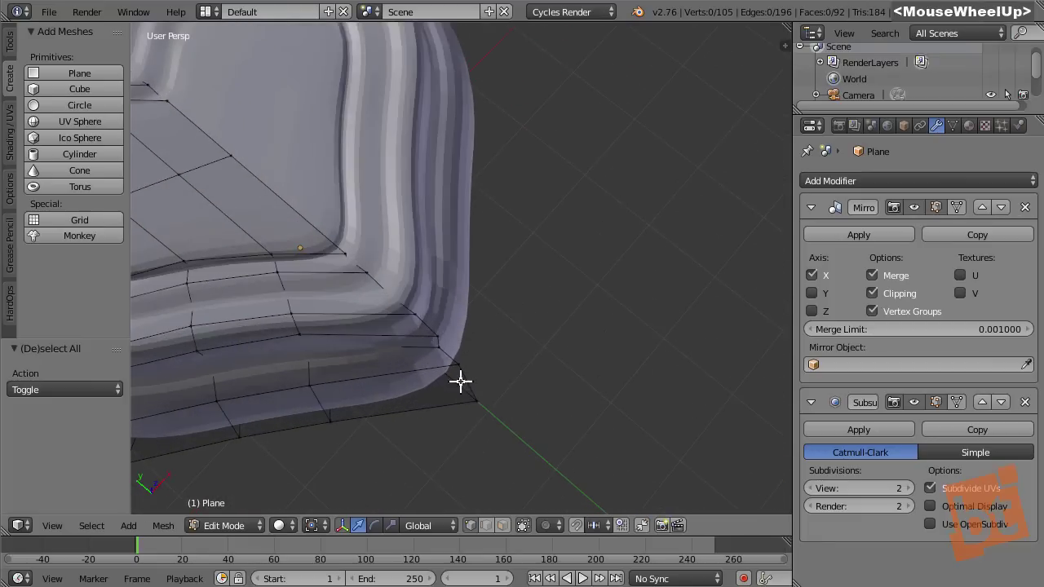
right_click(461, 381)
right_click(477, 403, "shift")
left_click_drag(421, 356, 443, 372)
scroll(396, 345, "down", 6)
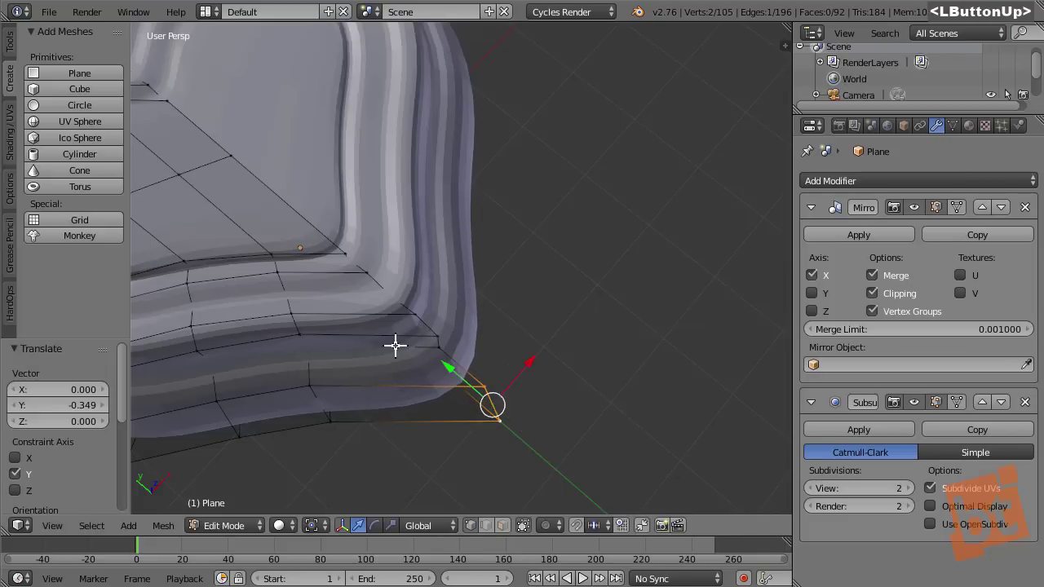
middle_click_drag(540, 352, 510, 368)
key("a")
scroll(511, 367, "up", 2)
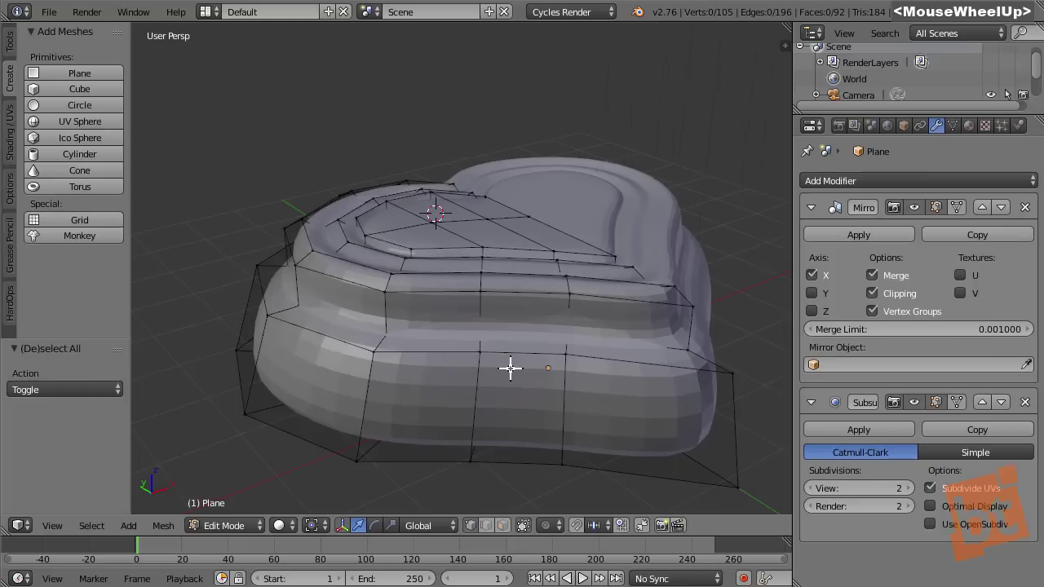
- In edge select mode, select the four edge loops bordering the heart's stepped side: base rim, lower ledge edge, inner ledge corner, and upper band edge
key("ctrl+Tab")
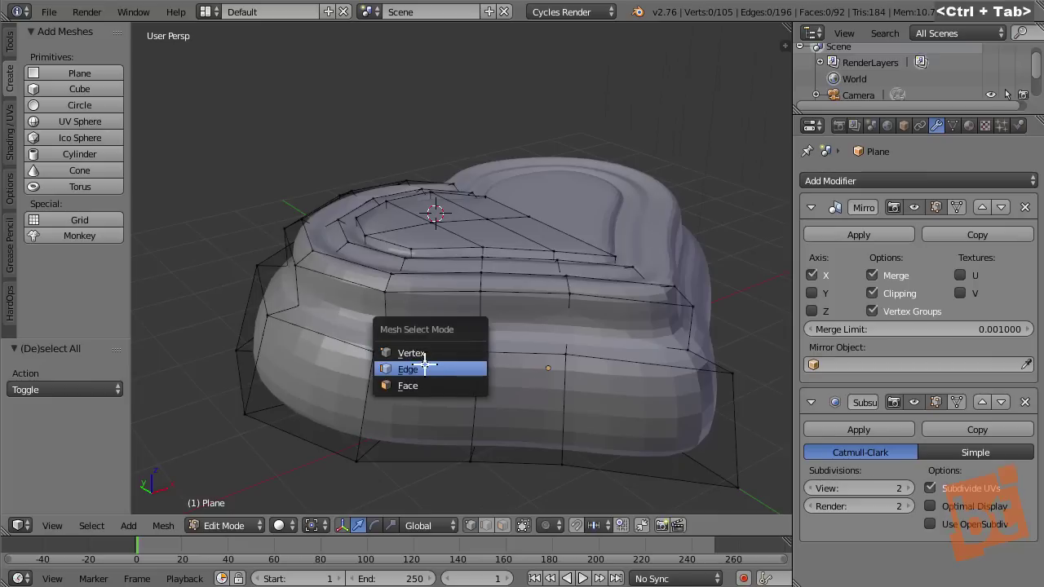
left_click(426, 368)
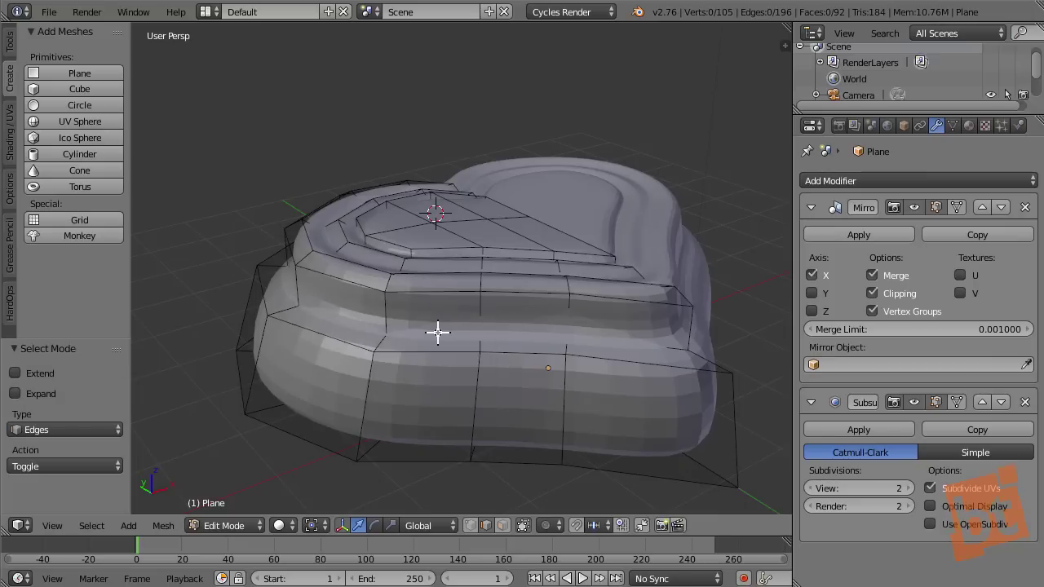
key("alt")
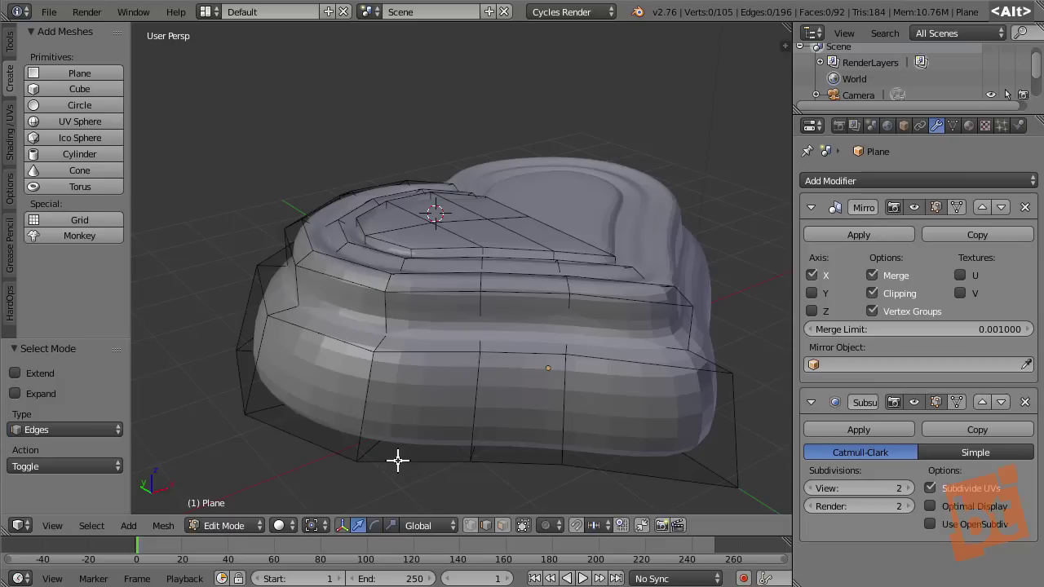
right_click(398, 461, "alt")
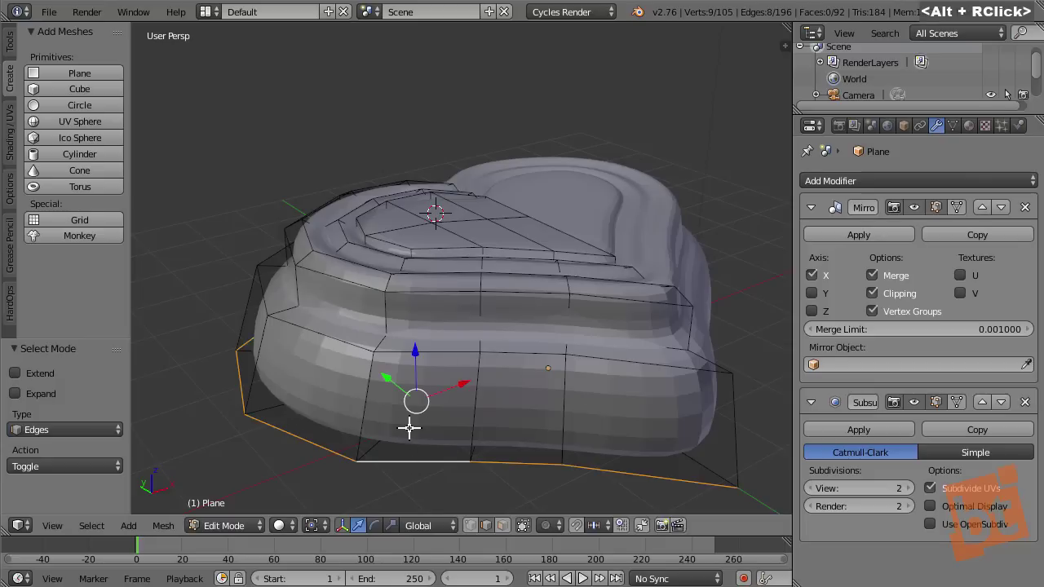
right_click(437, 351, "alt+shift")
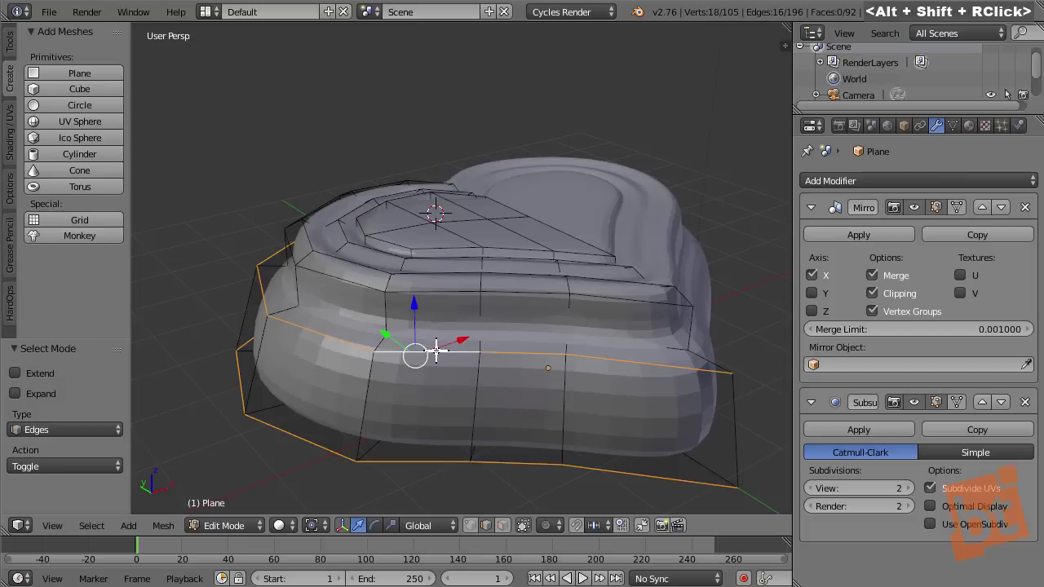
right_click(434, 291, "alt+shift")
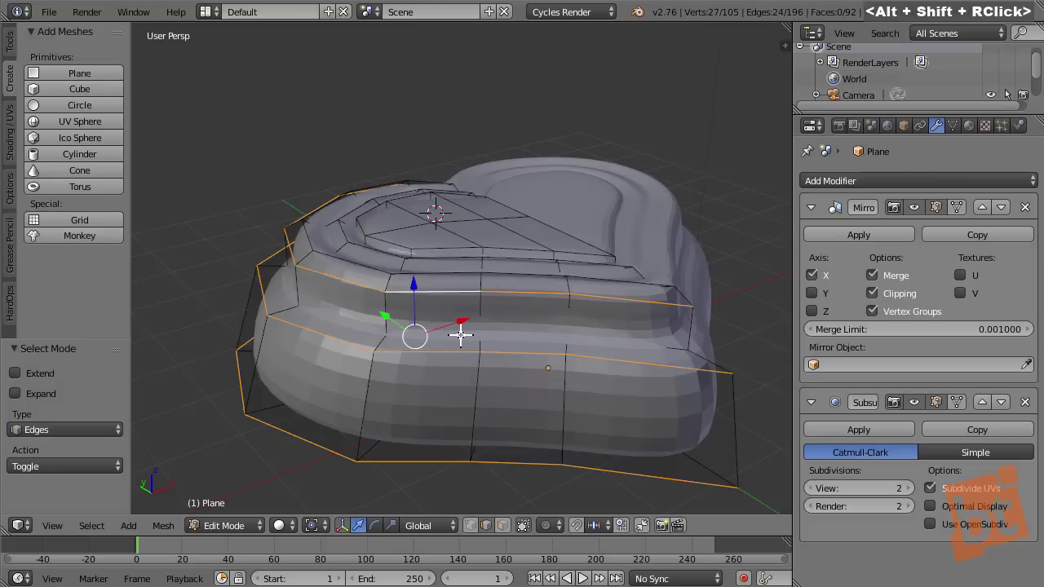
key("alt+shift+z")
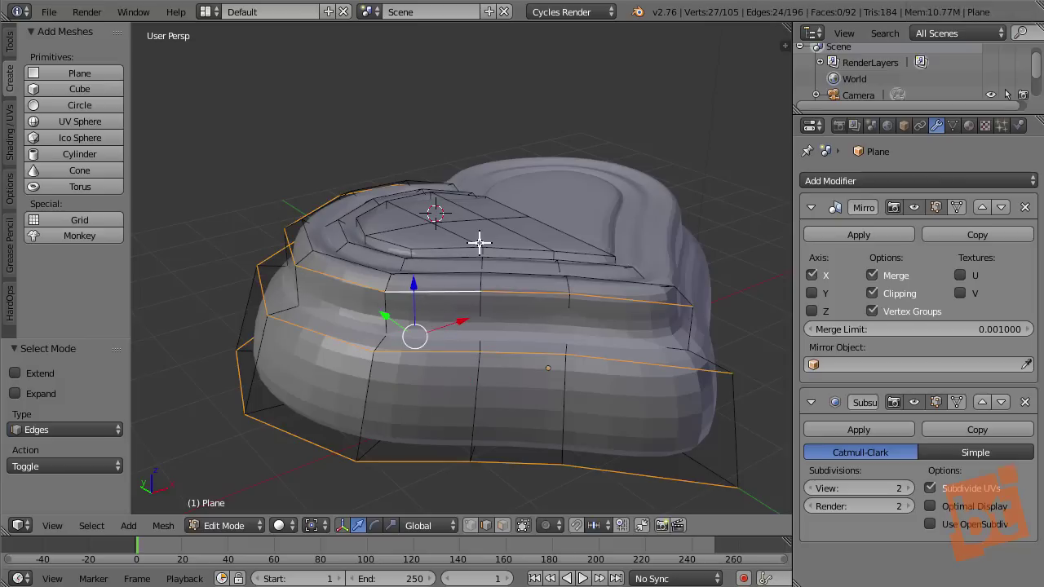
key("z")
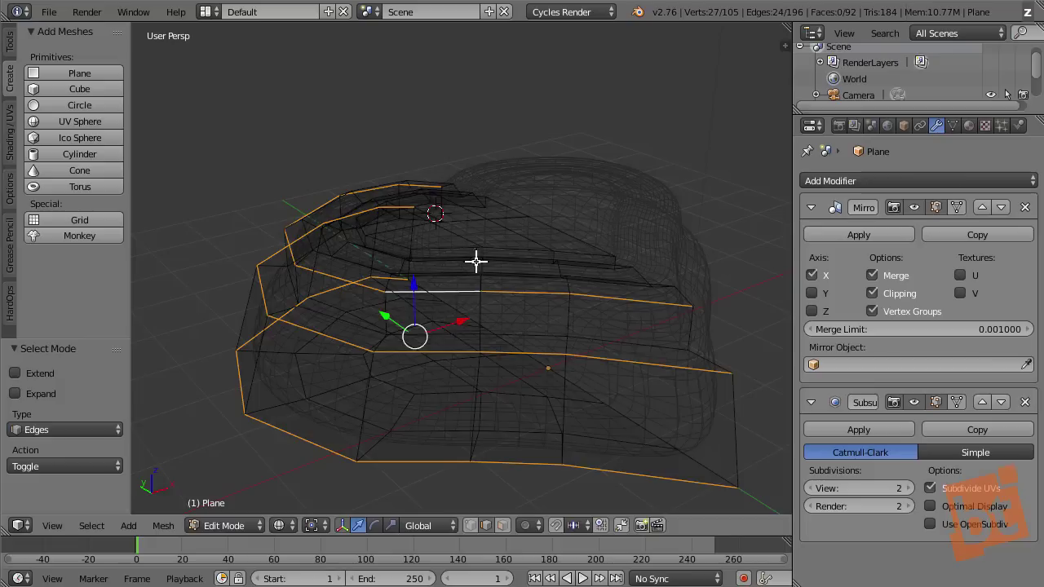
right_click(531, 334, "alt+shift")
key("z")
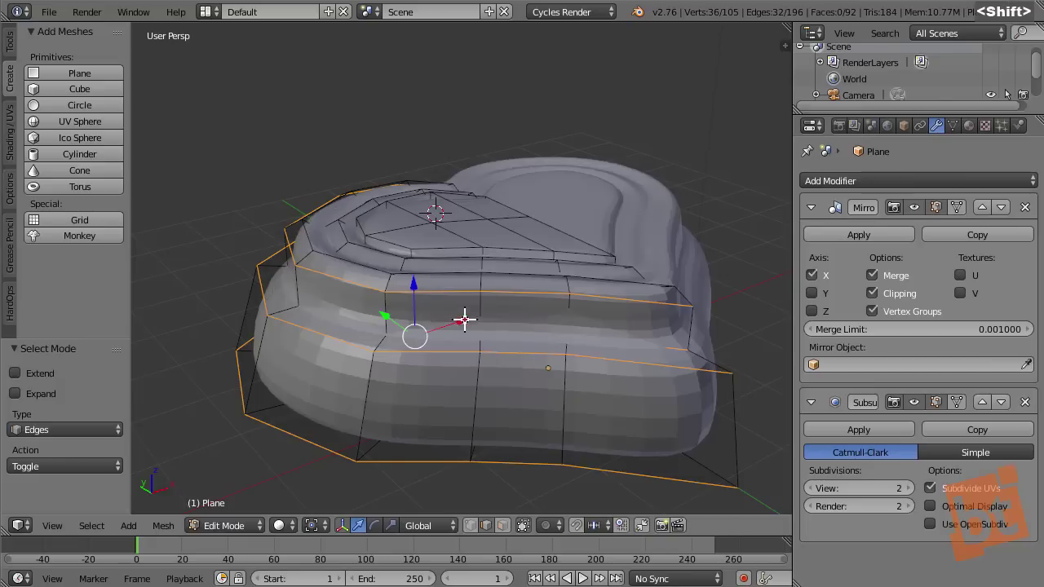
- Bevel the four selected edge loops with an offset of about 0.044 and one segment, and check the heart in object mode
mouse_move(464, 320)
middle_mouse_down()
mouse_move(555, 270)
mouse_move(617, 322)
mouse_move(534, 342)
mouse_move(451, 336)
mouse_move(465, 338)
mouse_move(450, 320)
mouse_move(454, 292)
middle_mouse_up()
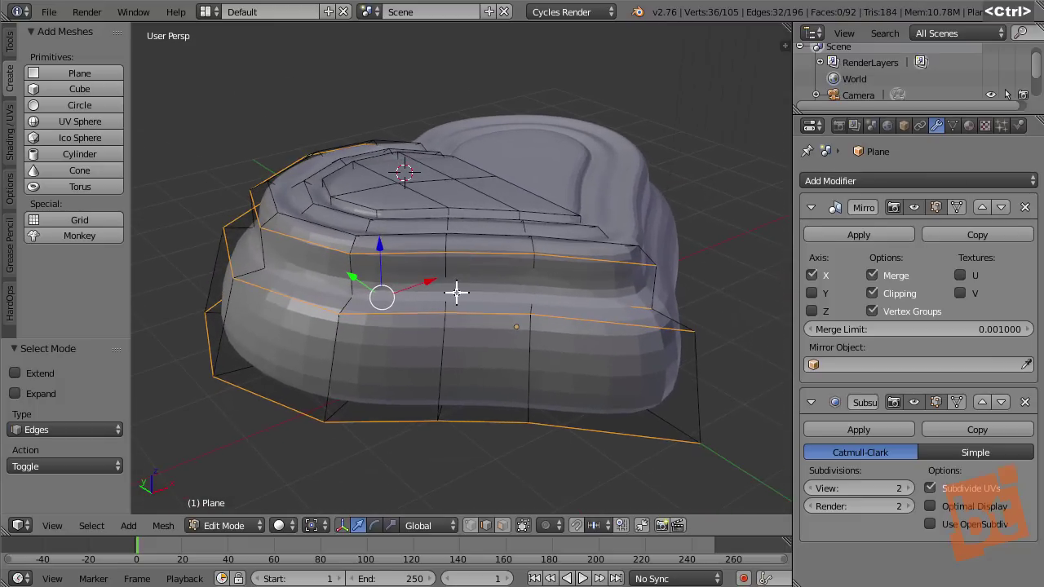
key("ctrl+b")
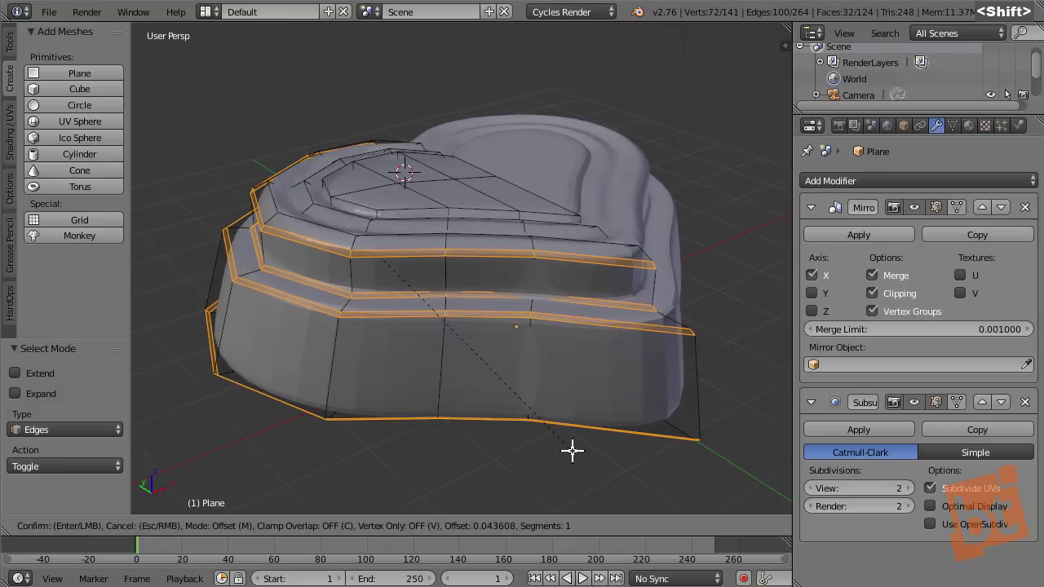
left_click(571, 445, "shift")
mouse_move(538, 367)
middle_mouse_down("shift")
mouse_move(544, 354)
mouse_move(501, 345)
mouse_move(545, 377)
middle_mouse_up("shift")
key("Tab")
scroll(497, 341, "down", 2)
key("Tab")
scroll(517, 356, "up", 2)
key("Tab")
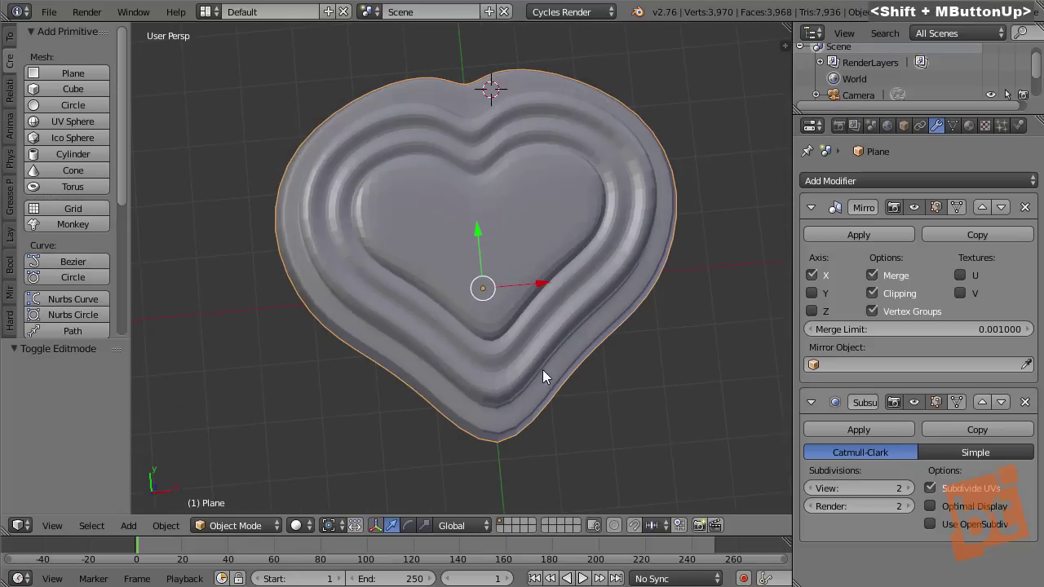
- Show the heart's cleft in top view in edit mode, with vertex selection and wireframe display
key("KP_7")
scroll(461, 137, "up", 3)
key("Tab")
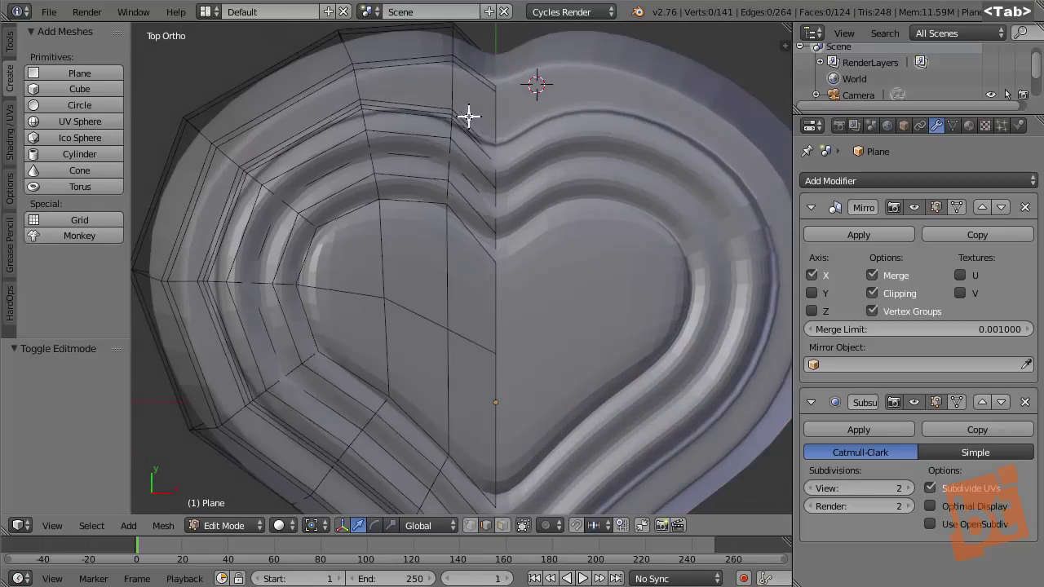
middle_click_drag(465, 115, 461, 116, "shift")
left_click(464, 79)
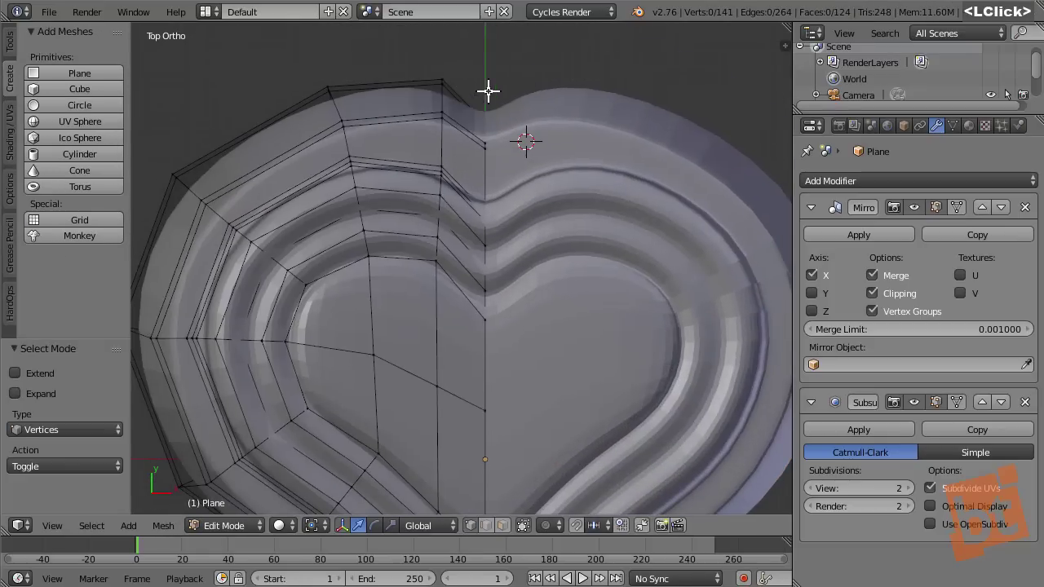
middle_click_drag(509, 124, 471, 151, "shift")
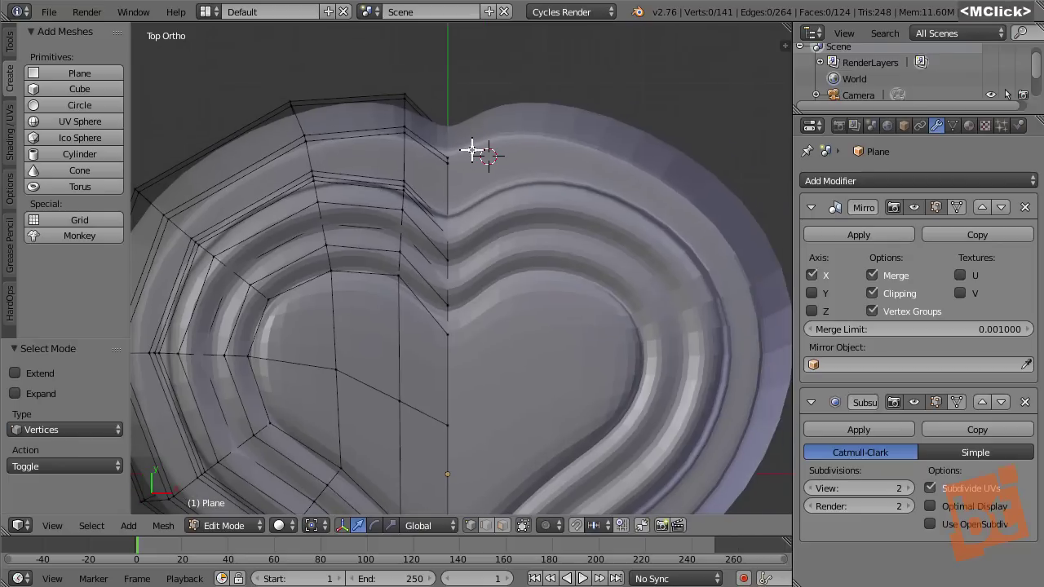
key("z")
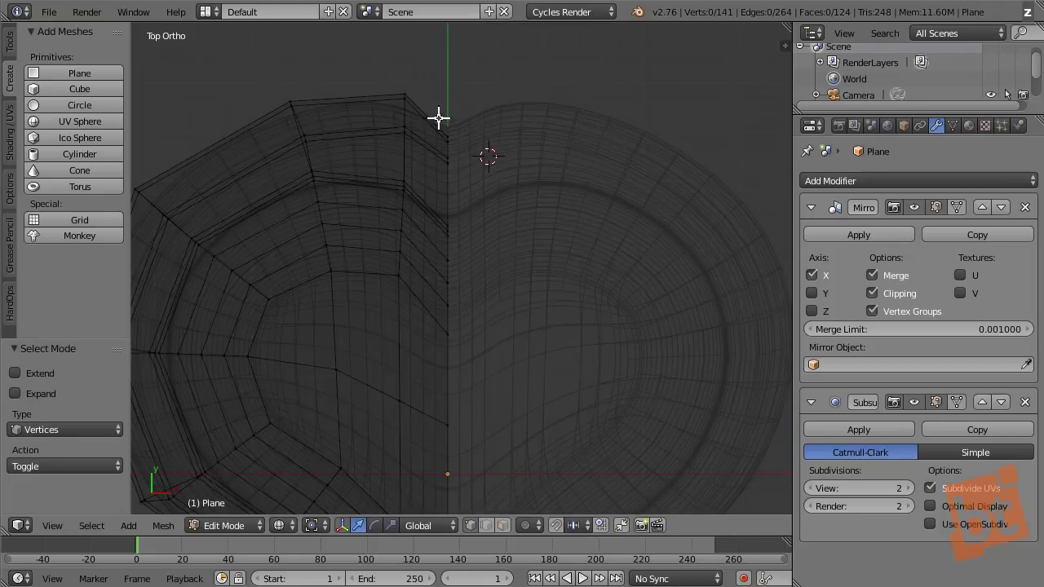
left_click(392, 76, "ctrl")
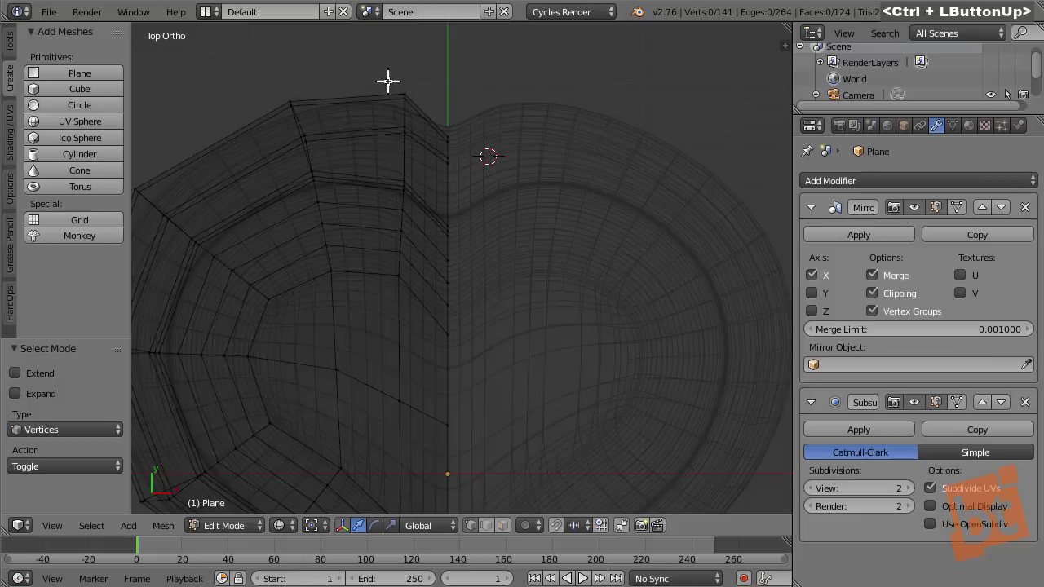
key("ctrl")
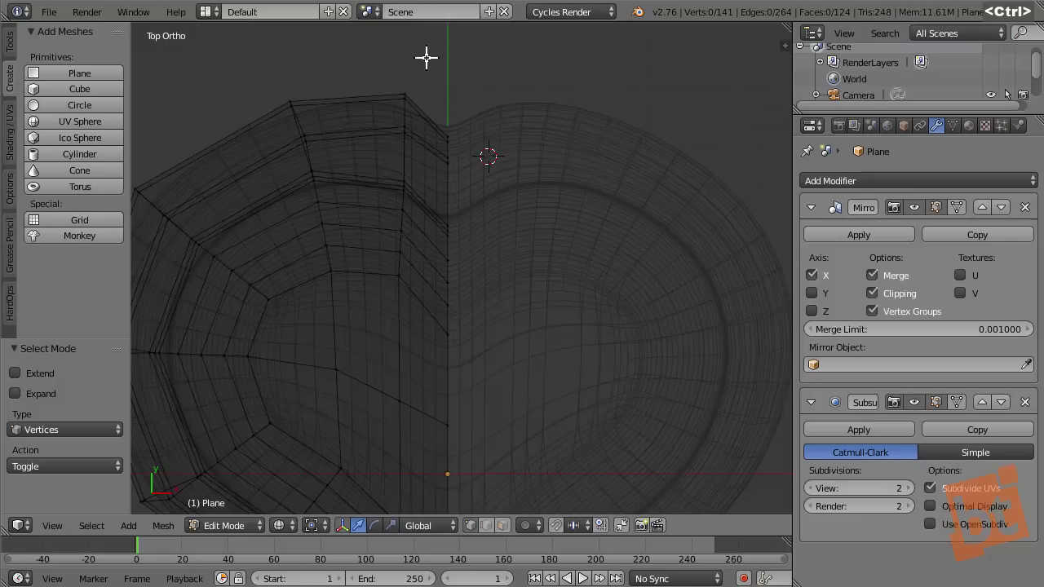
mouse_move(433, 61)
left_mouse_down("ctrl")
mouse_move(400, 50)
mouse_move(367, 77)
mouse_move(376, 151)
mouse_move(441, 180)
mouse_move(481, 177)
mouse_move(480, 98)
left_mouse_up("ctrl")
key("a")
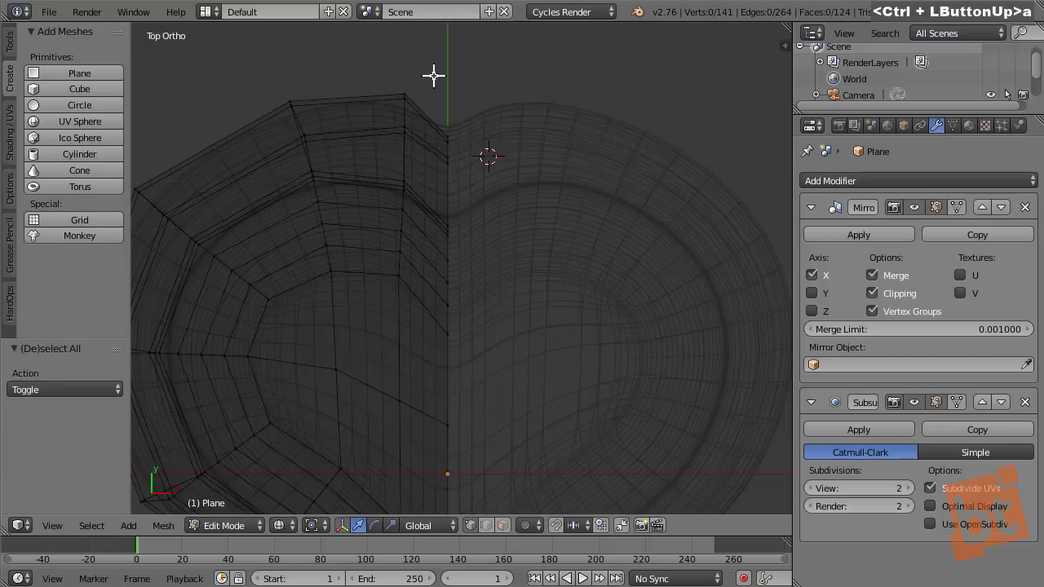
- Box-select the outer vertices at the heart's cleft, move them -0.225 along Y, and return to solid display
key("b")
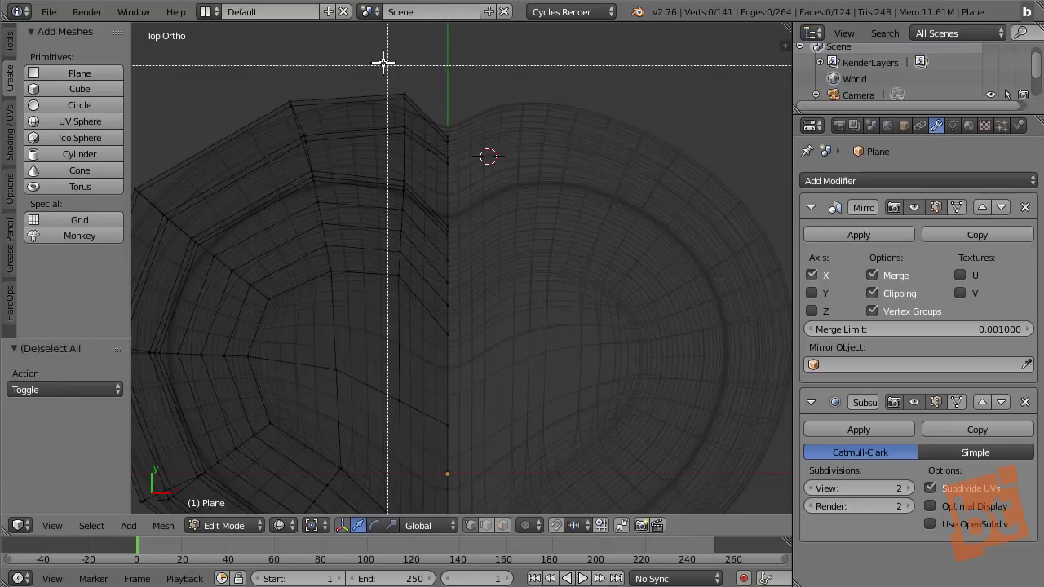
left_click_drag(381, 60, 494, 167)
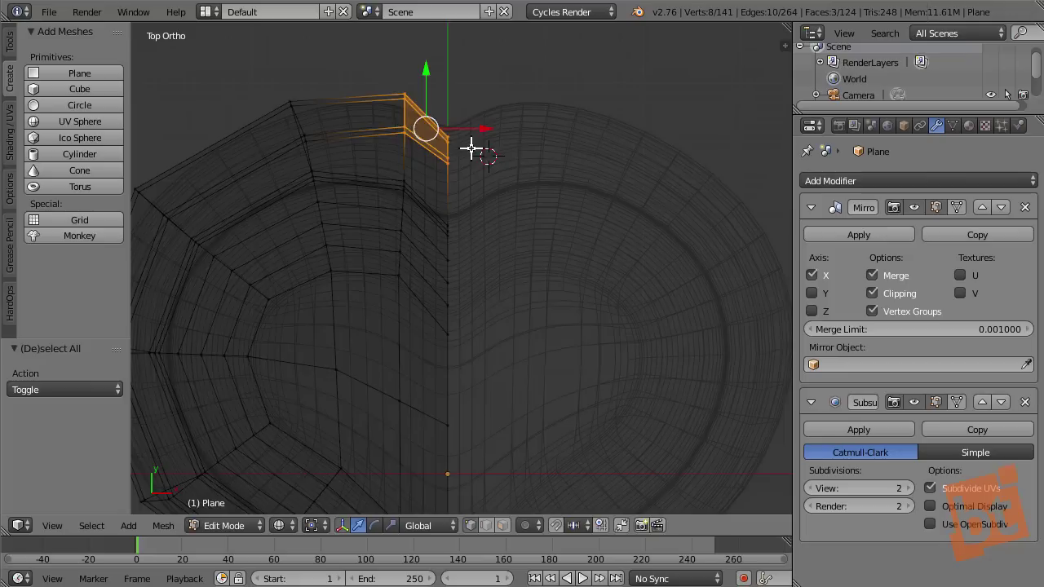
left_click_drag(426, 69, 429, 91)
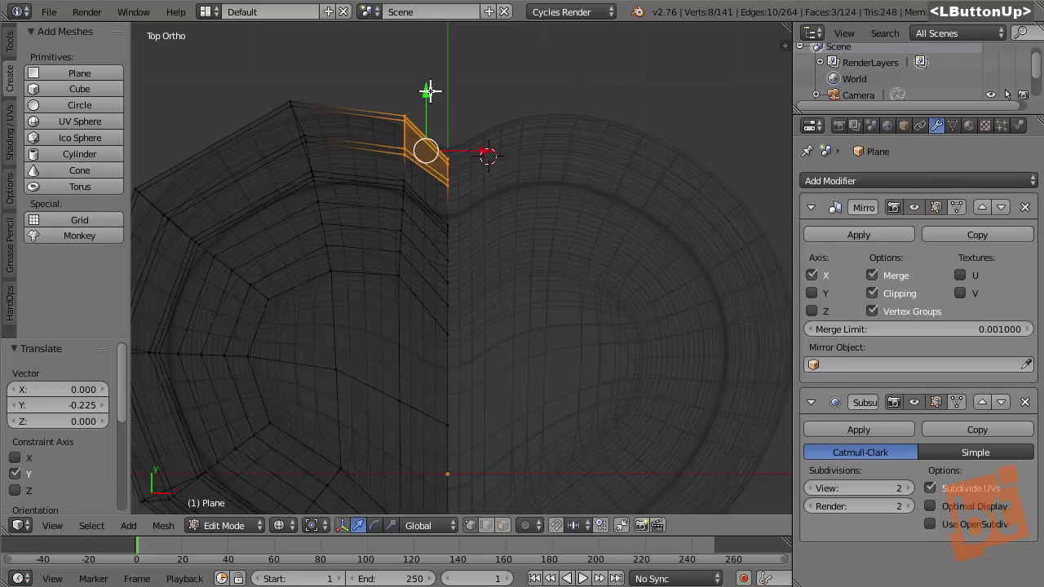
key("z")
middle_click_drag(424, 168, 424, 128, "shift")
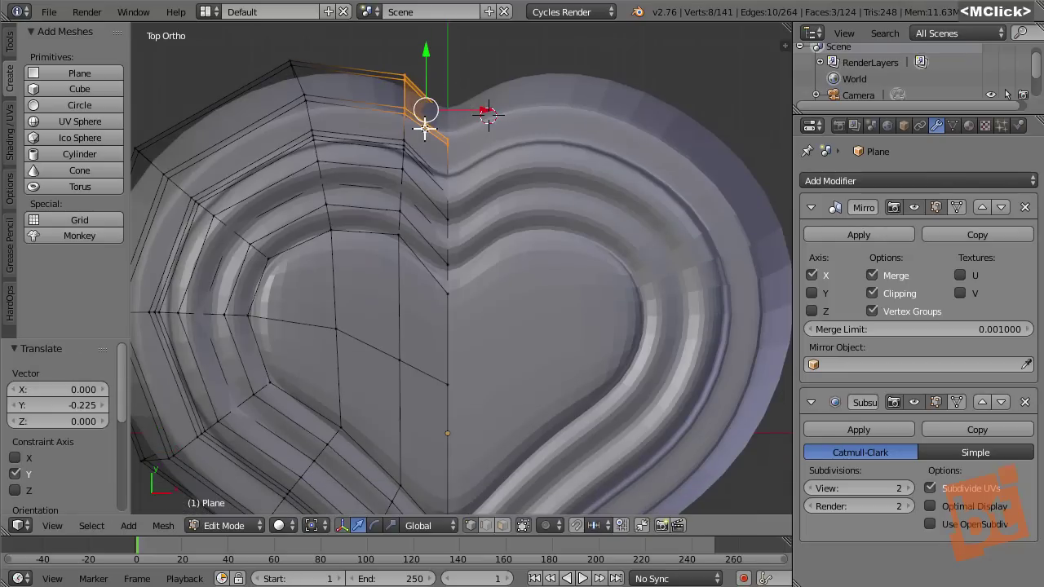
- Examine the heart's outline and pointed tip from above in object mode with nothing selected
middle_click_drag(449, 186, 433, 137, "shift")
scroll(442, 187, "down", 2)
middle_click_drag(443, 186, 440, 186, "shift")
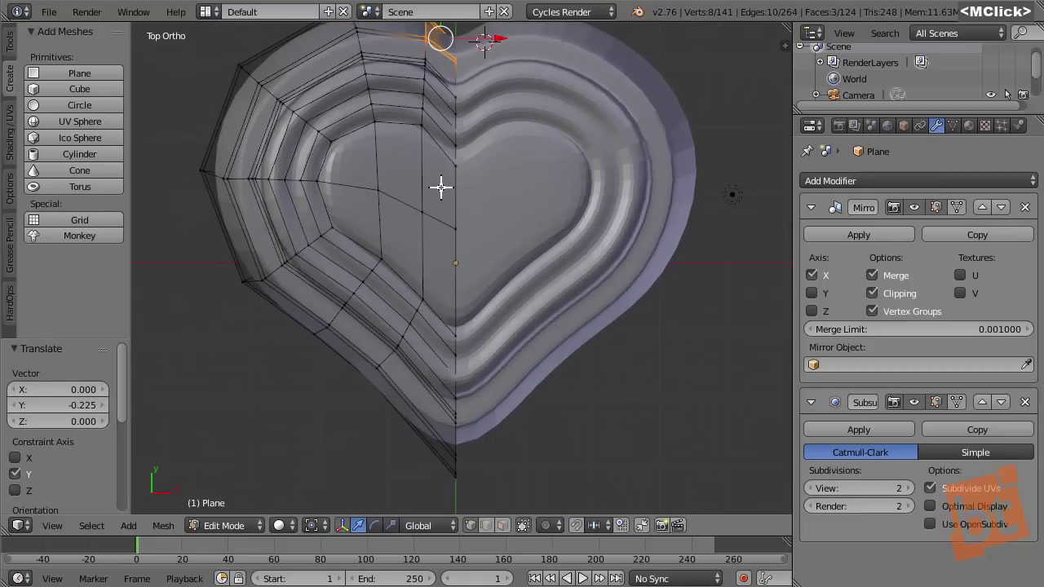
mouse_move(461, 264)
middle_mouse_down("shift")
mouse_move(462, 314)
mouse_move(455, 264)
middle_mouse_up("shift")
key("Tab")
key("a")
scroll(455, 264, "up", 2)
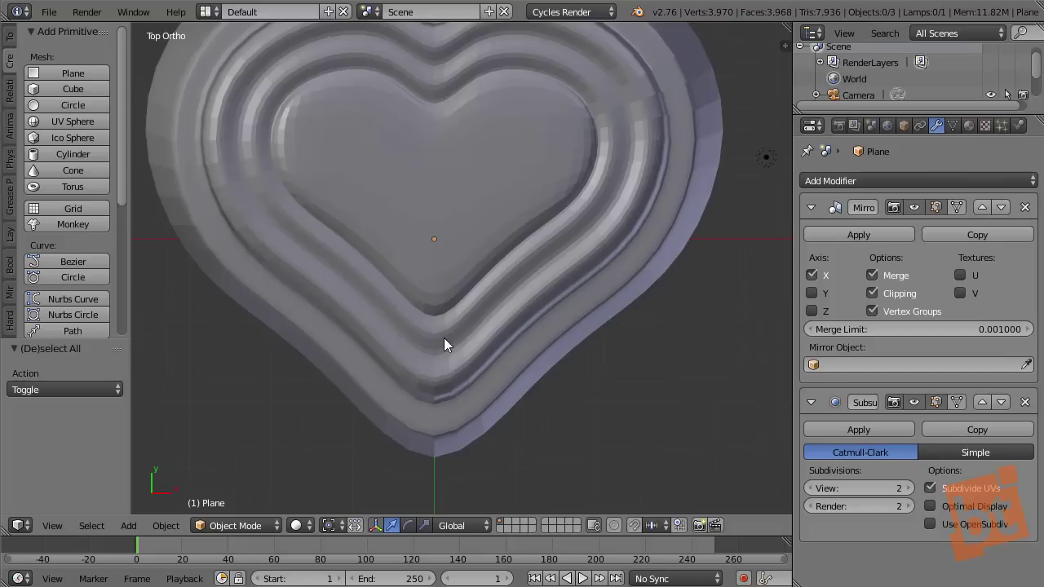
mouse_move(390, 314)
left_mouse_down()
mouse_move(436, 348)
mouse_move(486, 310)
left_mouse_up()
mouse_move(368, 330)
left_mouse_down()
mouse_move(438, 393)
mouse_move(500, 315)
mouse_move(497, 323)
left_mouse_up()
mouse_move(491, 383)
right_mouse_down()
mouse_move(490, 315)
mouse_move(447, 386)
mouse_move(368, 340)
mouse_move(478, 326)
mouse_move(444, 291)
right_mouse_up()
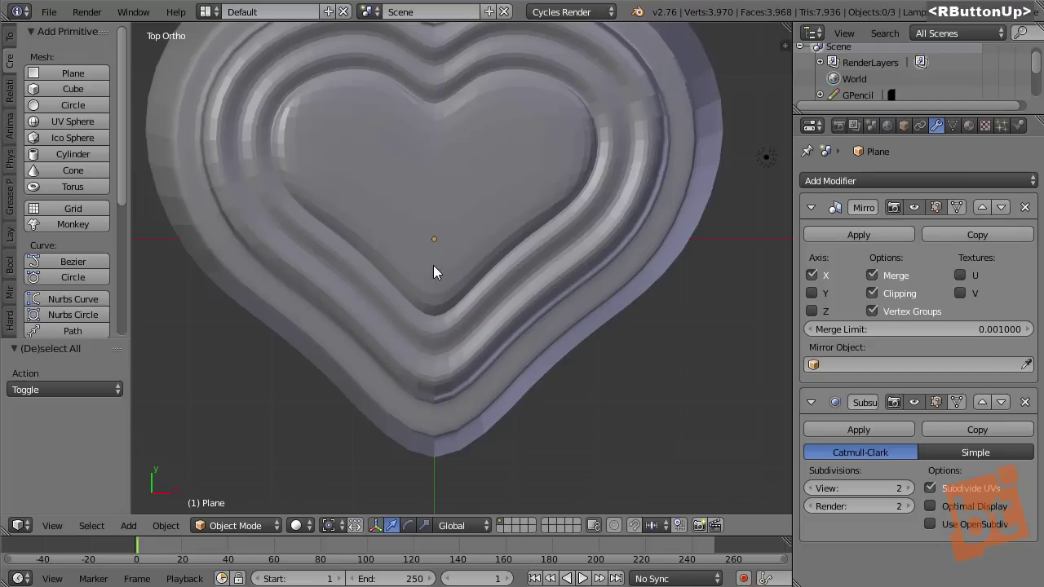
- Add one loop cut along the column beside the mirror seam and slide it close to the centre line to sharpen the heart's tip and cleft
middle_click_drag(433, 265, 456, 252, "ctrl")
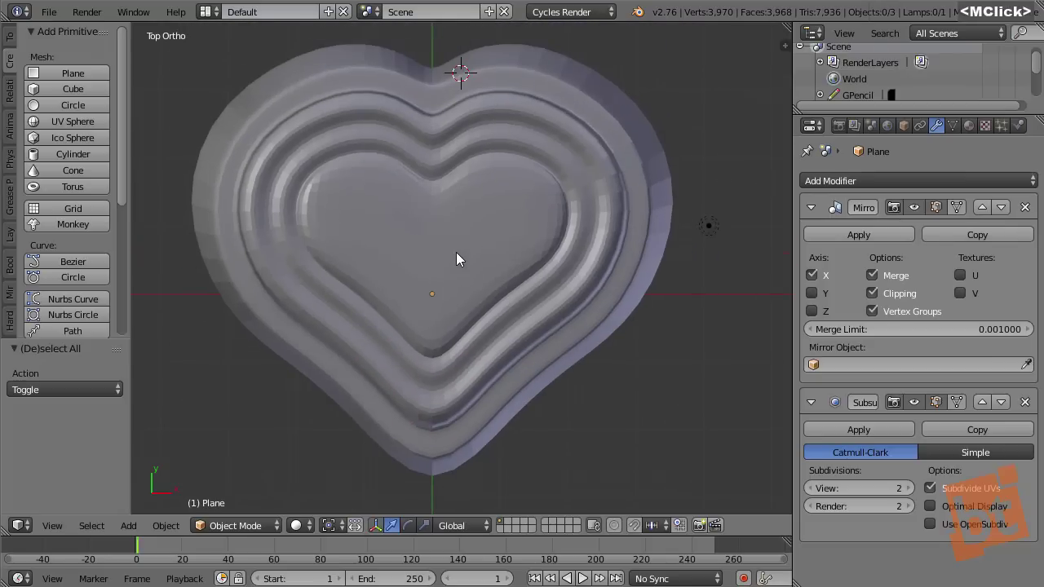
scroll(453, 245, "up", 3, "shift")
key("Tab")
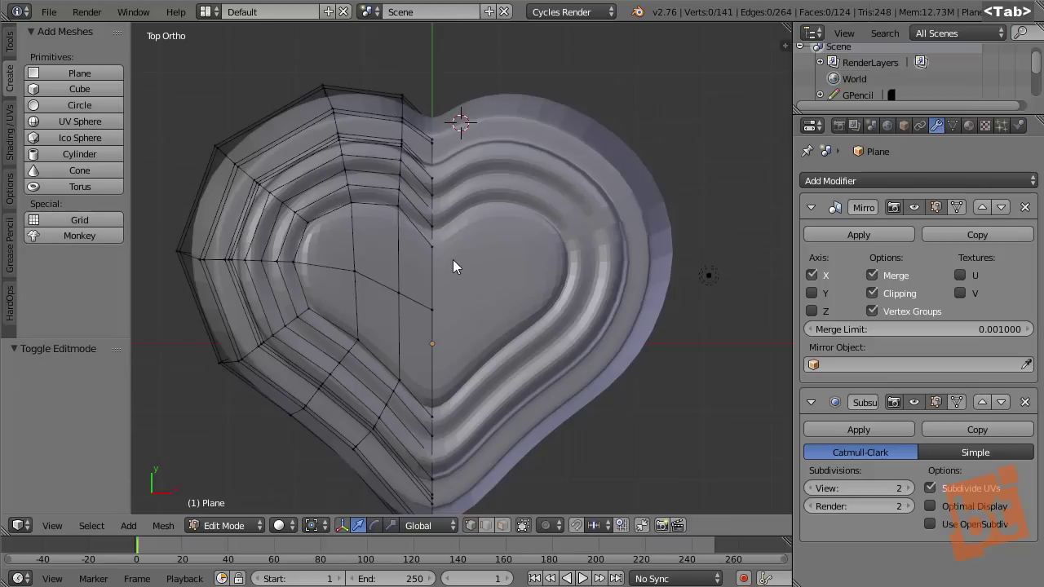
middle_click_drag(434, 319, 409, 225, "shift")
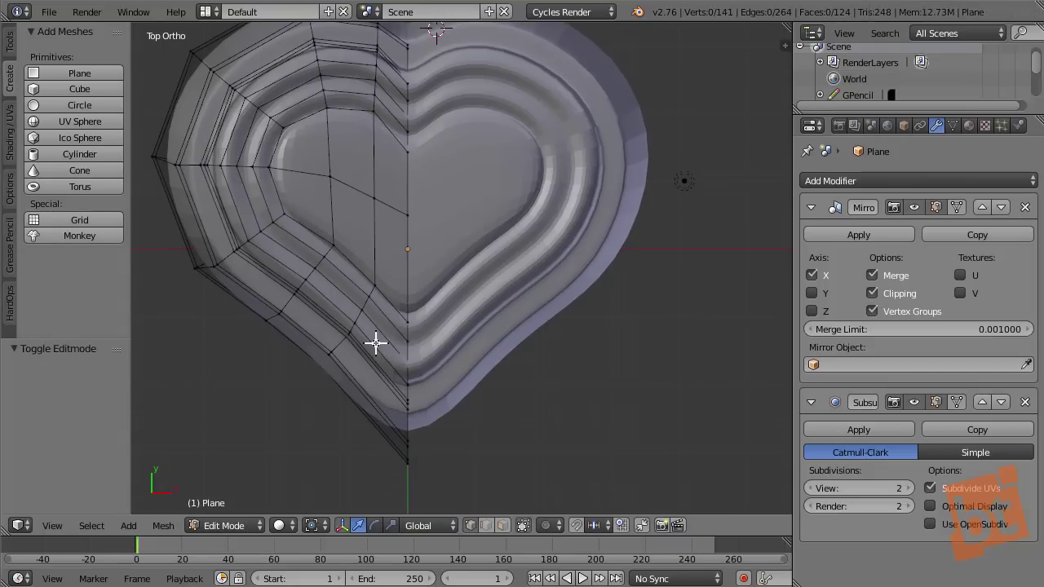
key("ctrl+r")
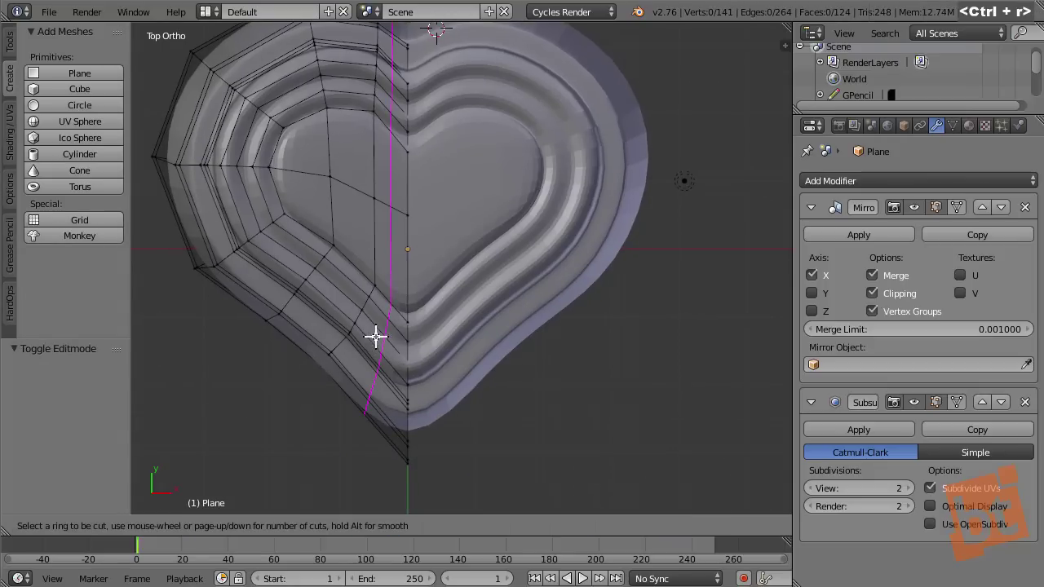
left_click(374, 351)
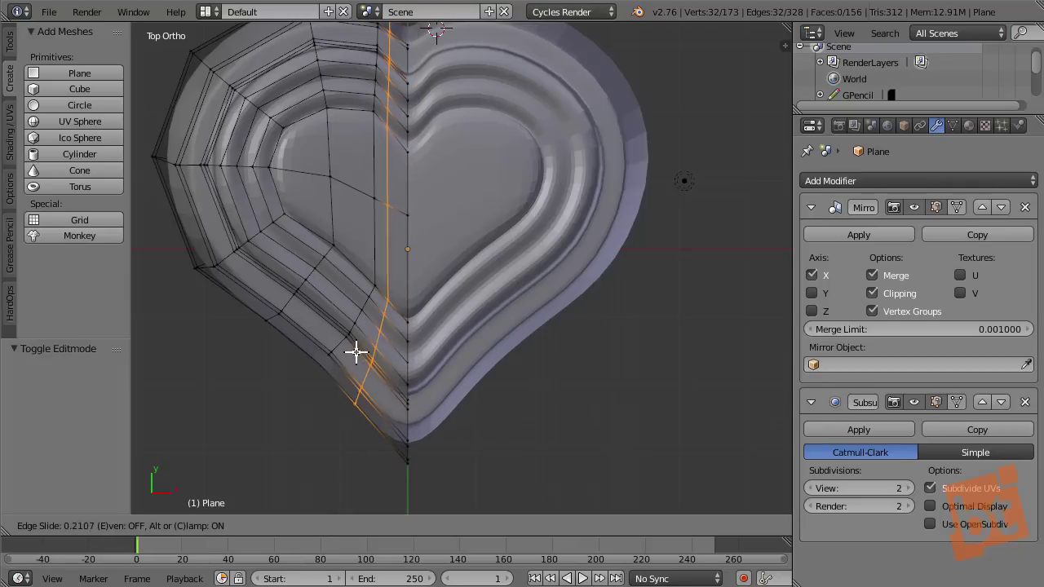
left_click(383, 387)
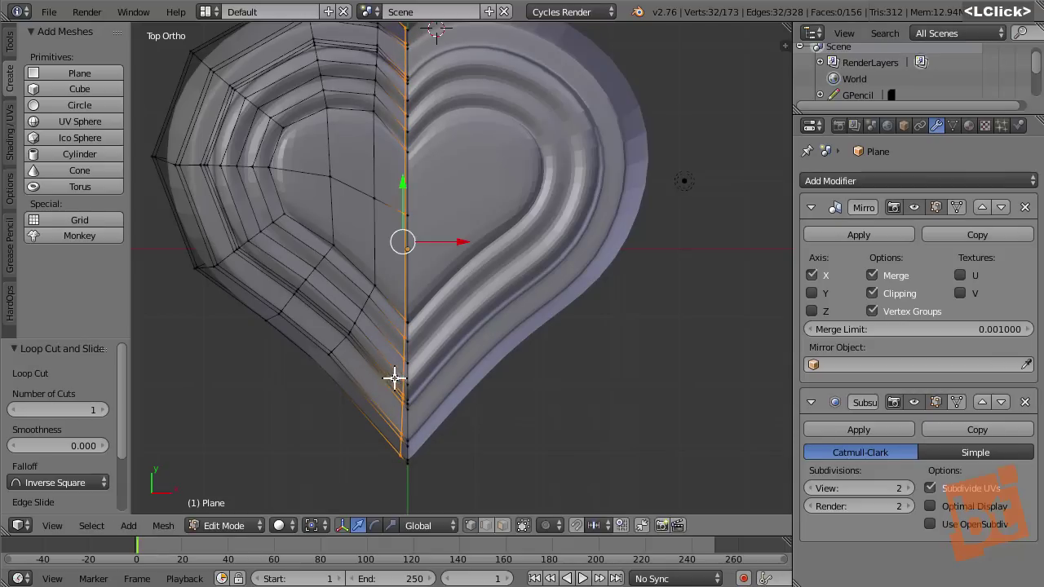
- Clear the mesh selection, inspect the tip and ledges in object mode, and select the heart object
key("a")
middle_click_drag(431, 353, 380, 318)
key("Tab")
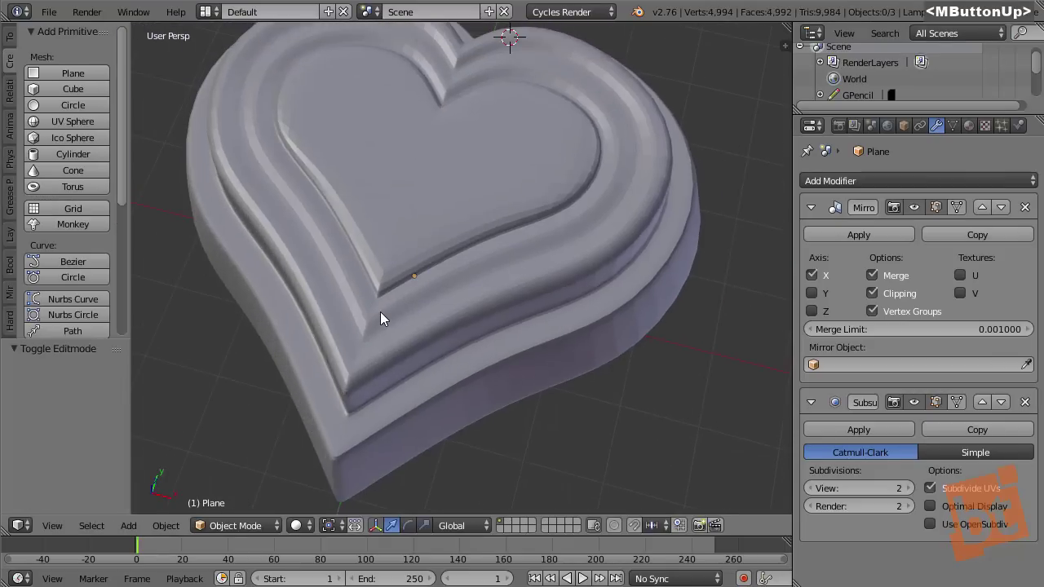
scroll(408, 309, "up", 2)
middle_click_drag(463, 306, 497, 293, "shift")
scroll(473, 303, "down", 3)
scroll(497, 290, "down", 2)
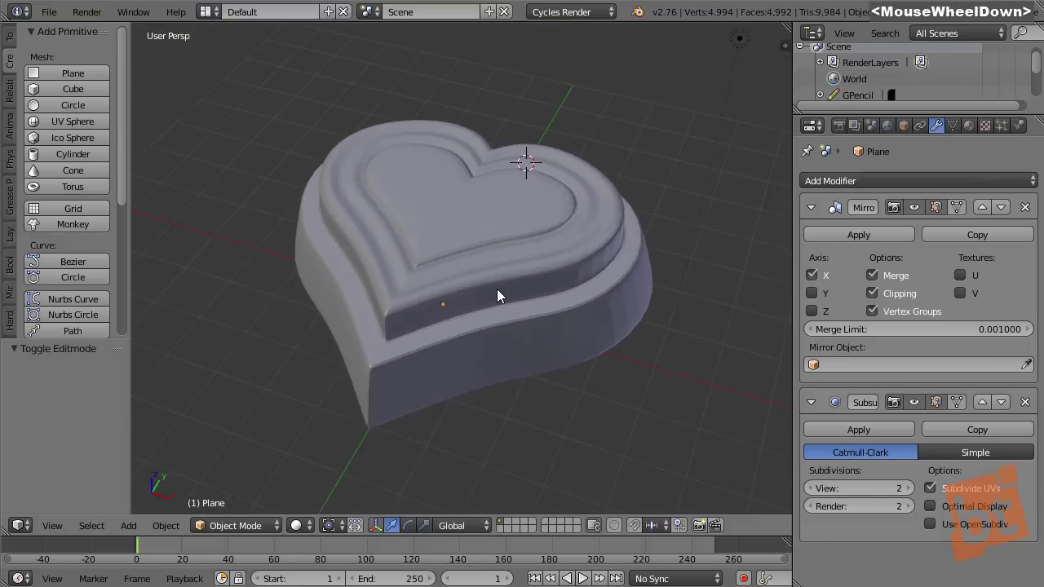
right_click(498, 296)
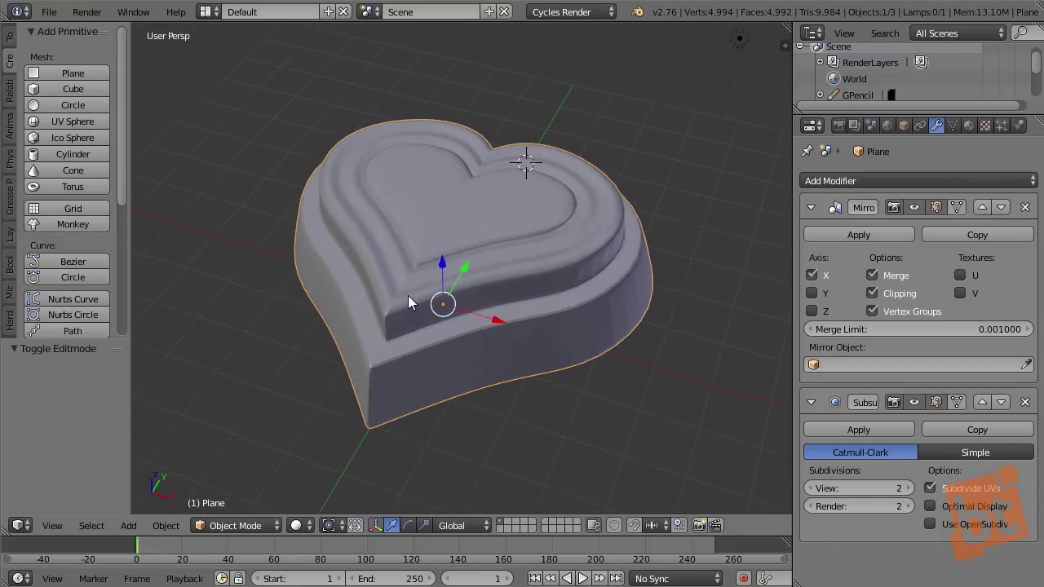
- Check the faceted edges at the heart's tip and apply smooth shading to the heart object
scroll(392, 282, "up", 2)
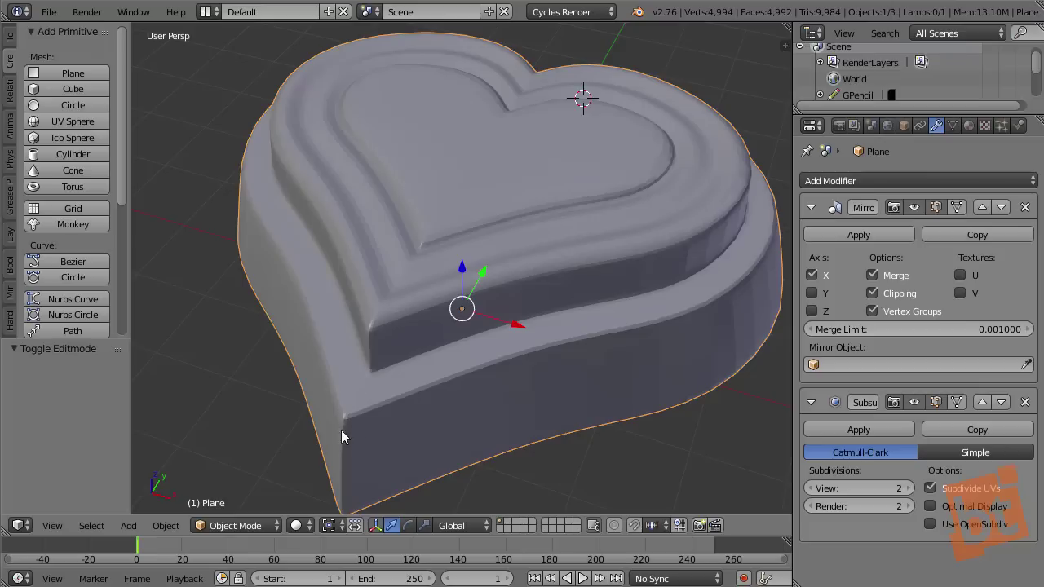
scroll(344, 424, "up", 4)
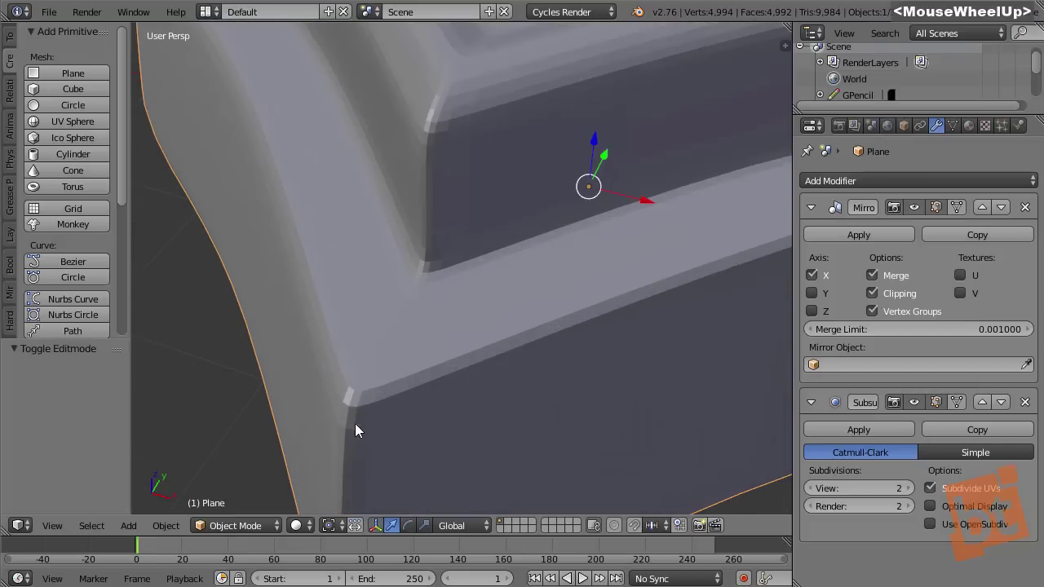
right_click(353, 370)
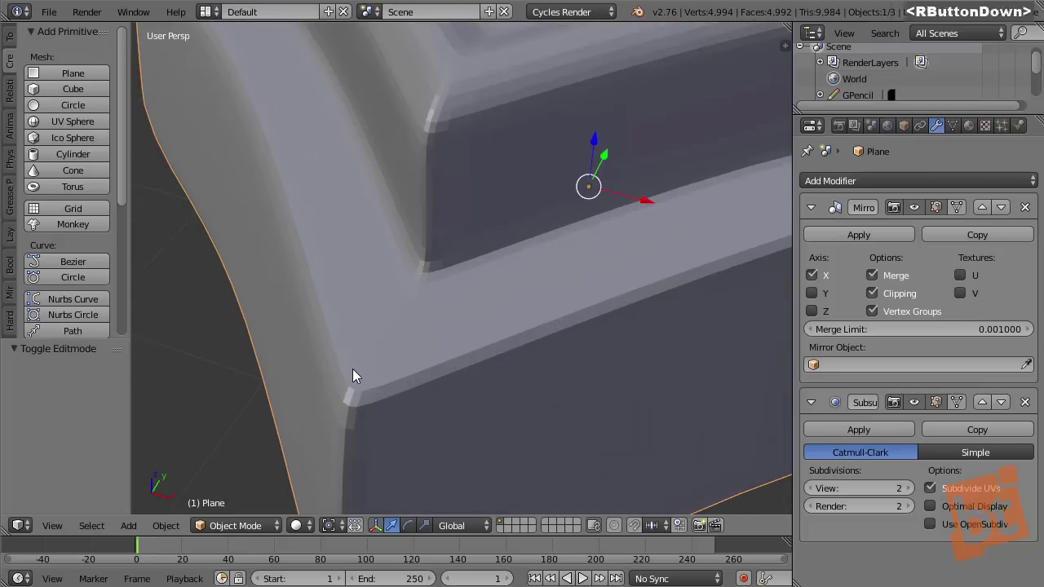
left_click(11, 39)
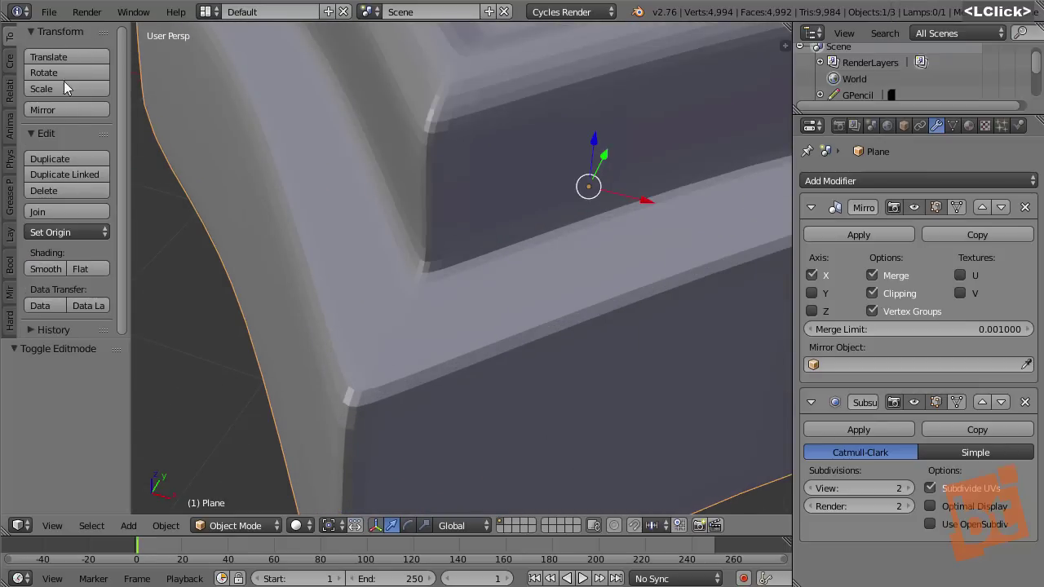
middle_click(49, 270)
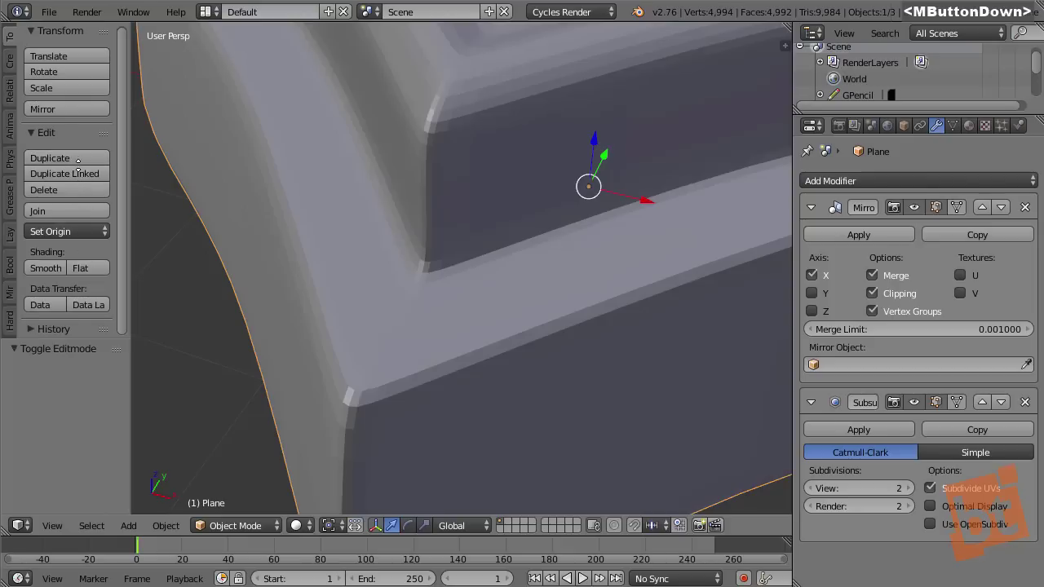
left_click(45, 266)
scroll(431, 255, "down", 3)
middle_click_drag(434, 241, 477, 188)
scroll(481, 183, "down", 2)
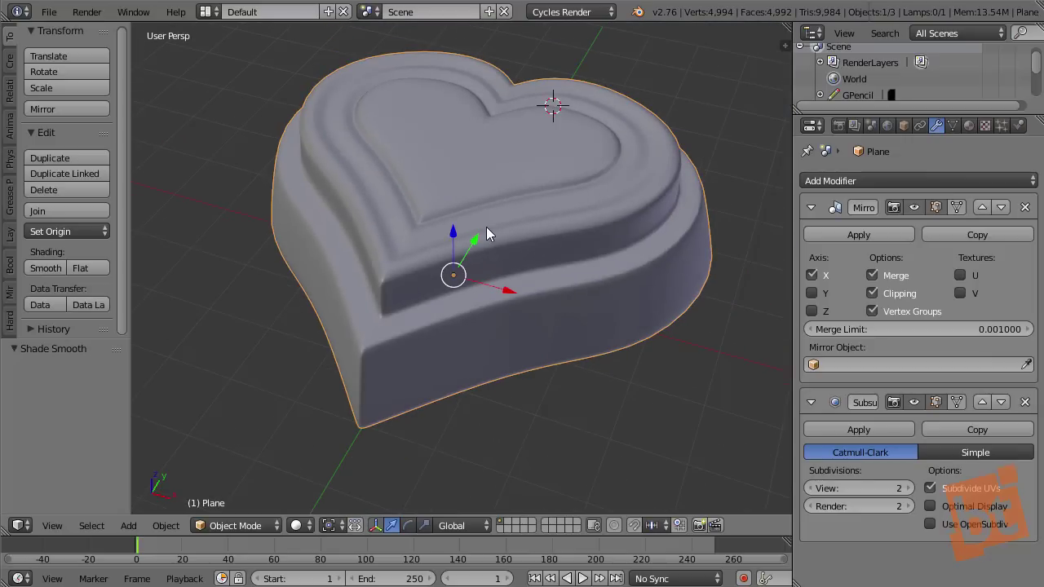
- In edit mode, select the vertices beside the mirror seam on the two ledge edges at the tip and in the middle of the top face
middle_click_drag(389, 279, 380, 302, "shift")
scroll(391, 296, "up", 3)
scroll(385, 277, "up", 2)
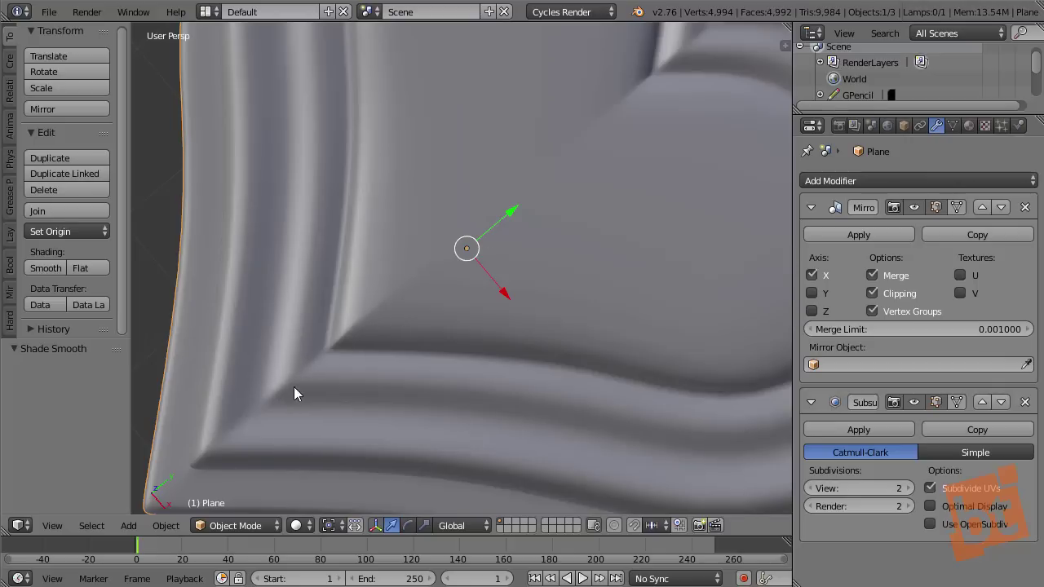
middle_click_drag(384, 384, 459, 258, "shift")
key("Tab")
right_click(471, 280, "shift")
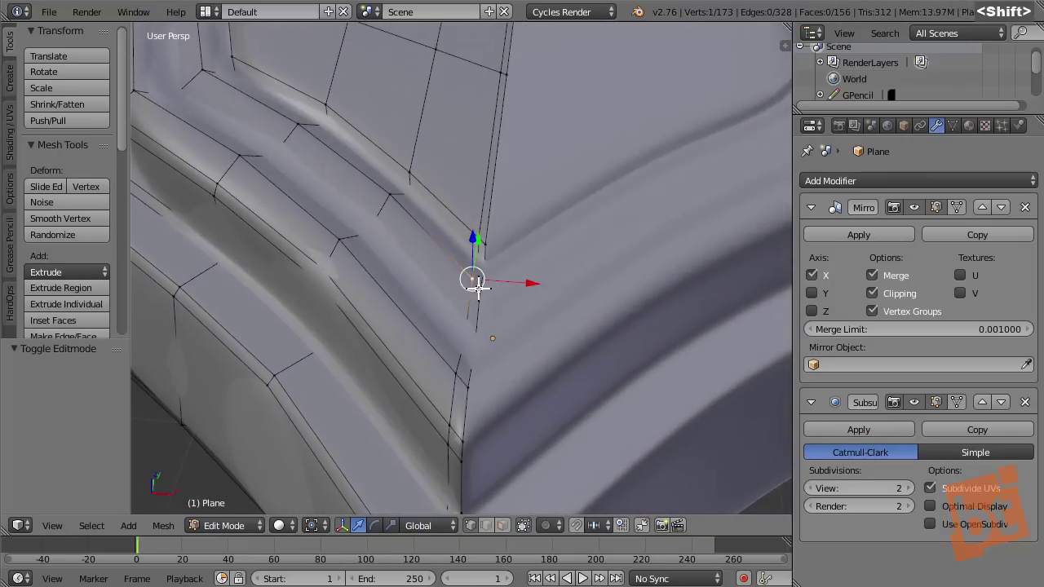
key("a")
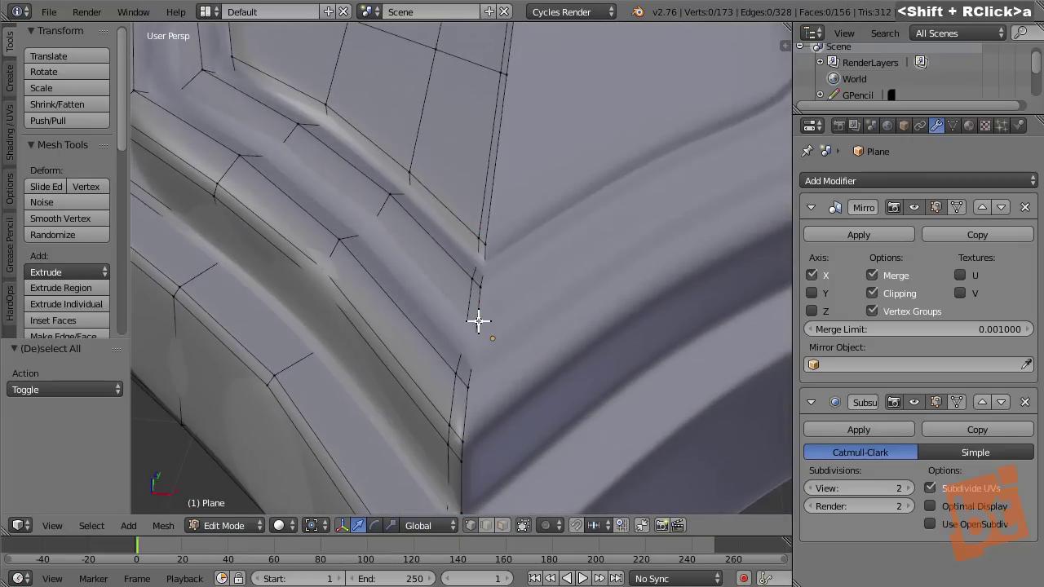
right_click(452, 375)
right_click(465, 277, "shift")
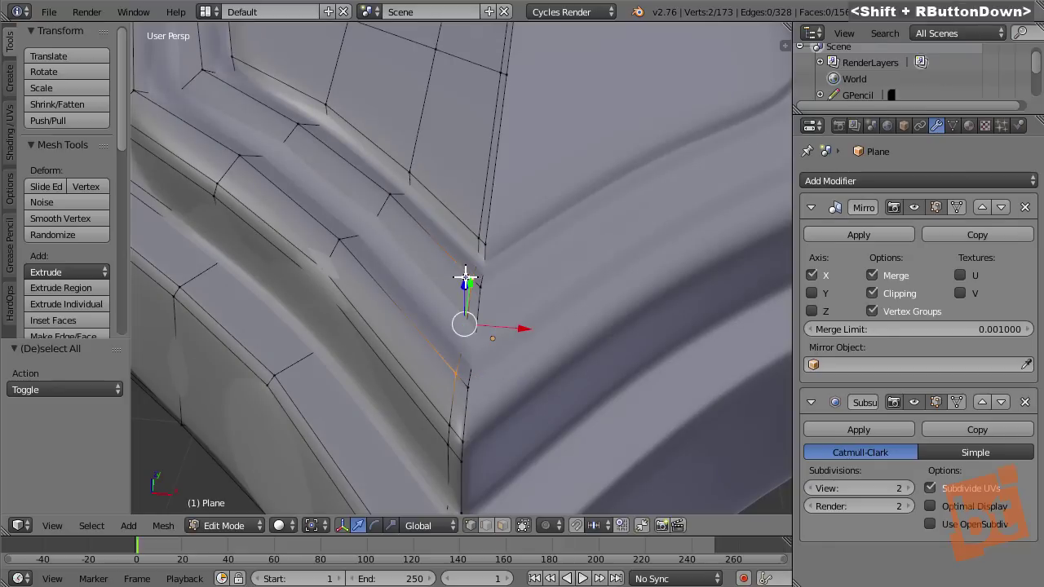
middle_click_drag(506, 270, 473, 298, "shift")
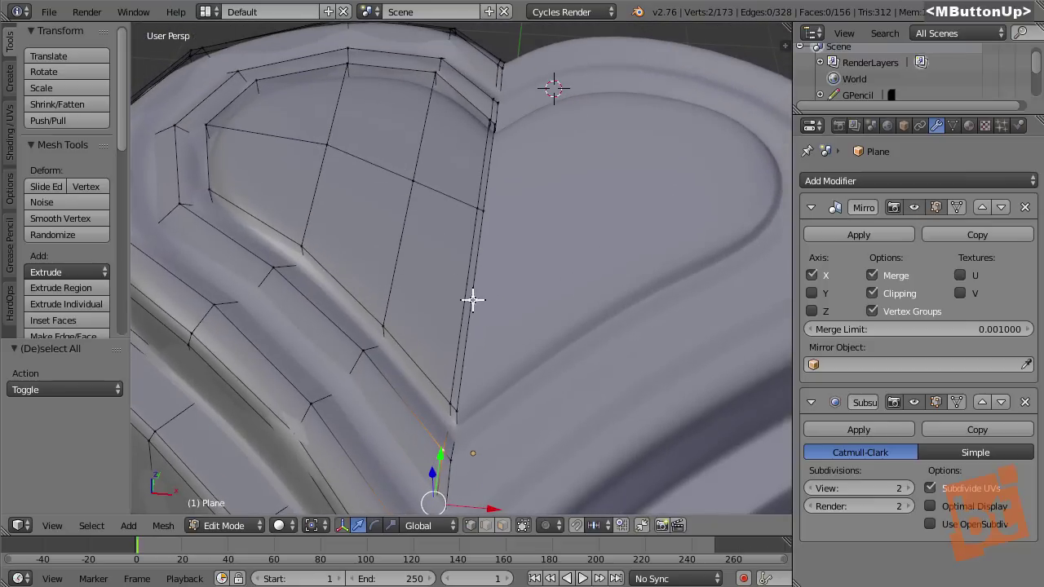
right_click(450, 399, "shift")
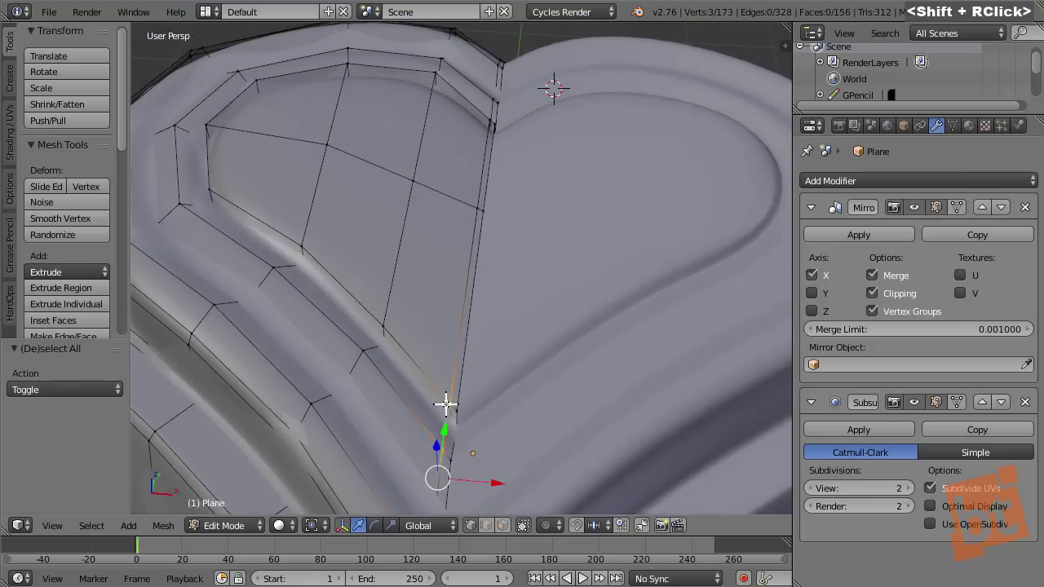
right_click(446, 401, "shift")
right_click(468, 204, "shift")
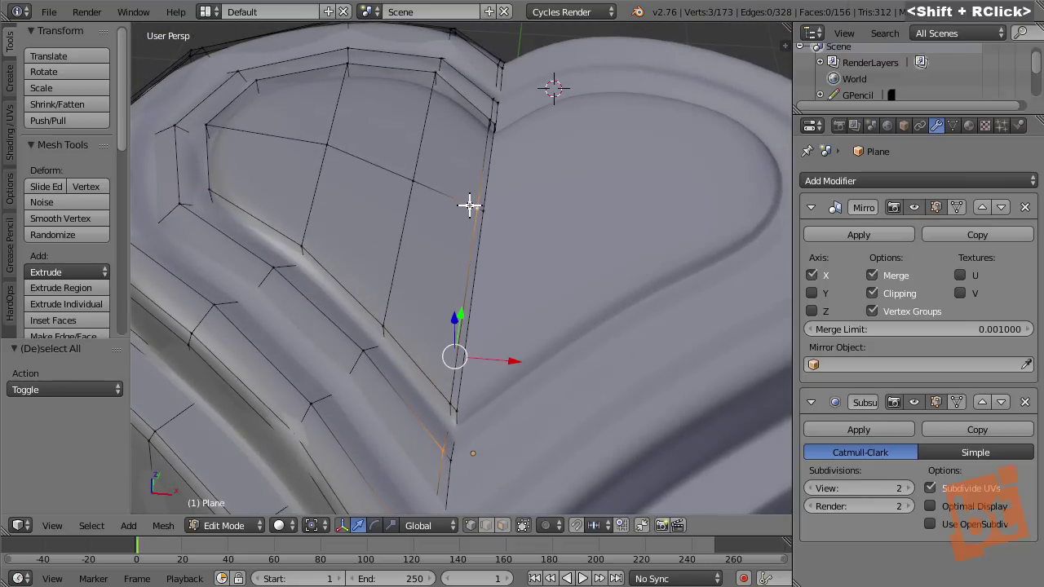
- Add the two ledge vertices beside the cleft to the selection and vertex-slide all five away from the mirror seam by about 0.47
middle_click_drag(567, 116, 403, 272, "shift")
right_click(408, 276, "shift")
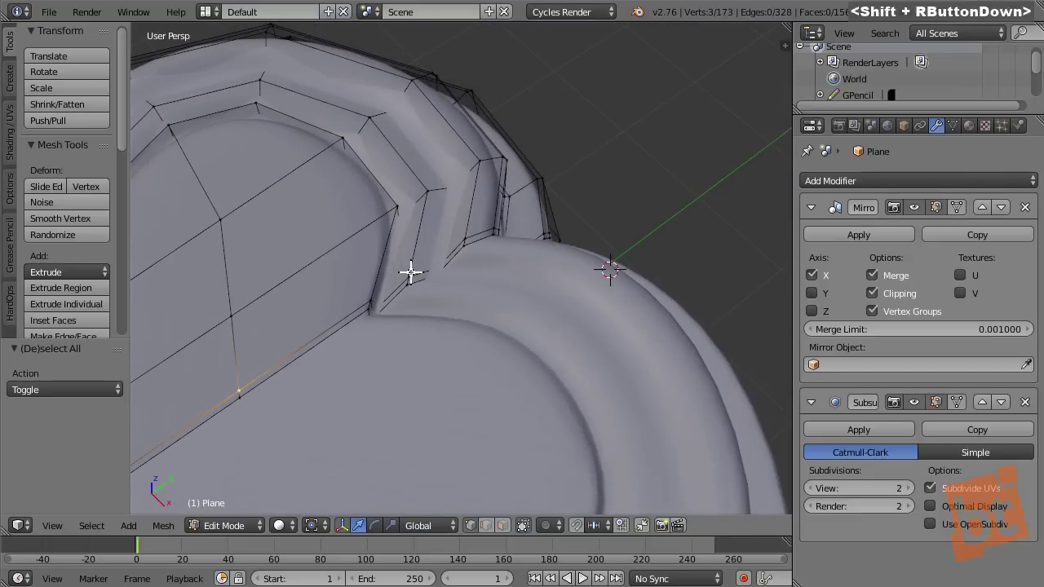
right_click(466, 232, "shift")
middle_click_drag(410, 313, 569, 259, "shift")
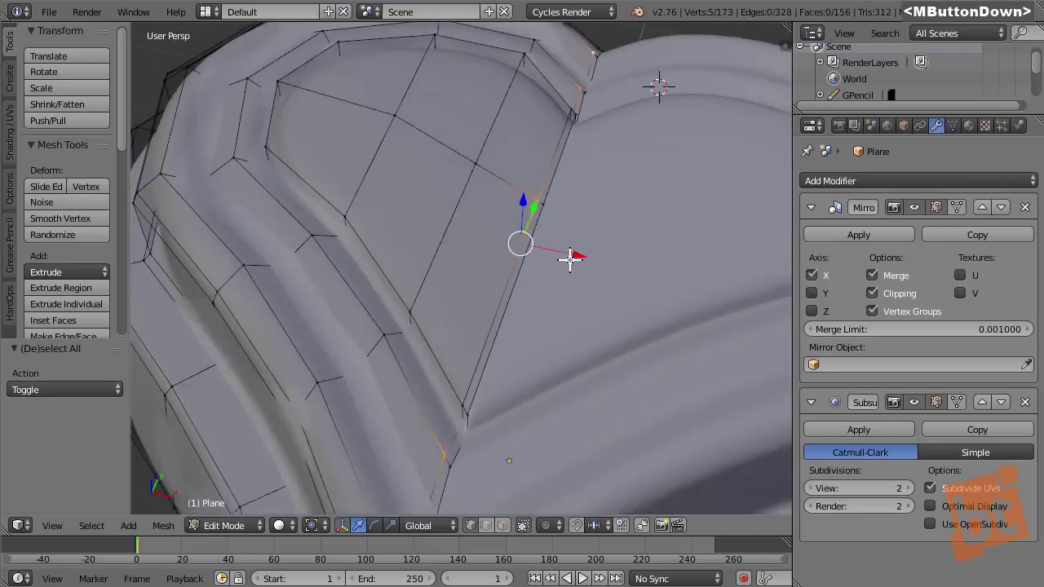
scroll(569, 259, "down", 2)
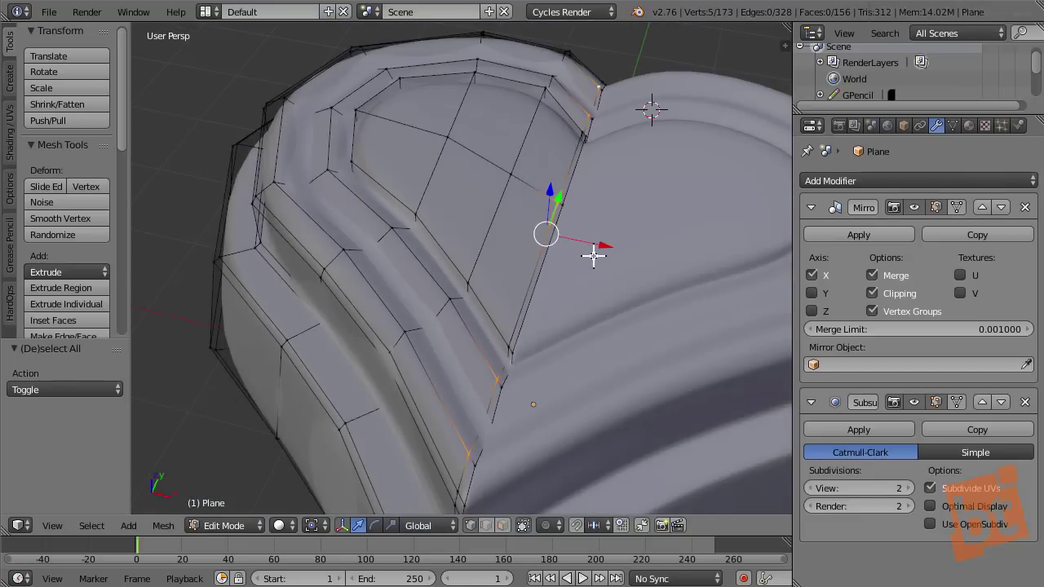
key("g")
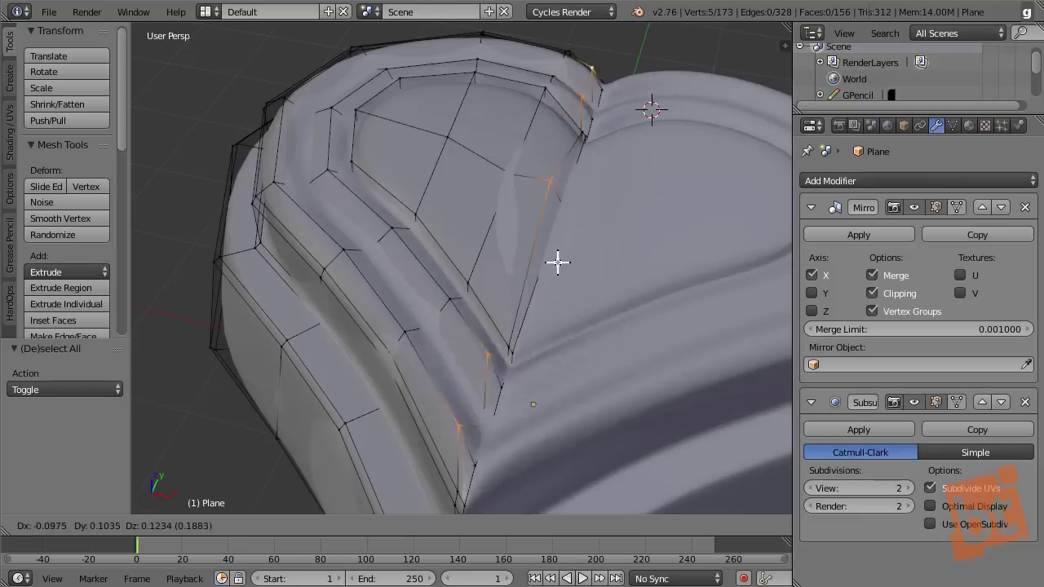
key("g")
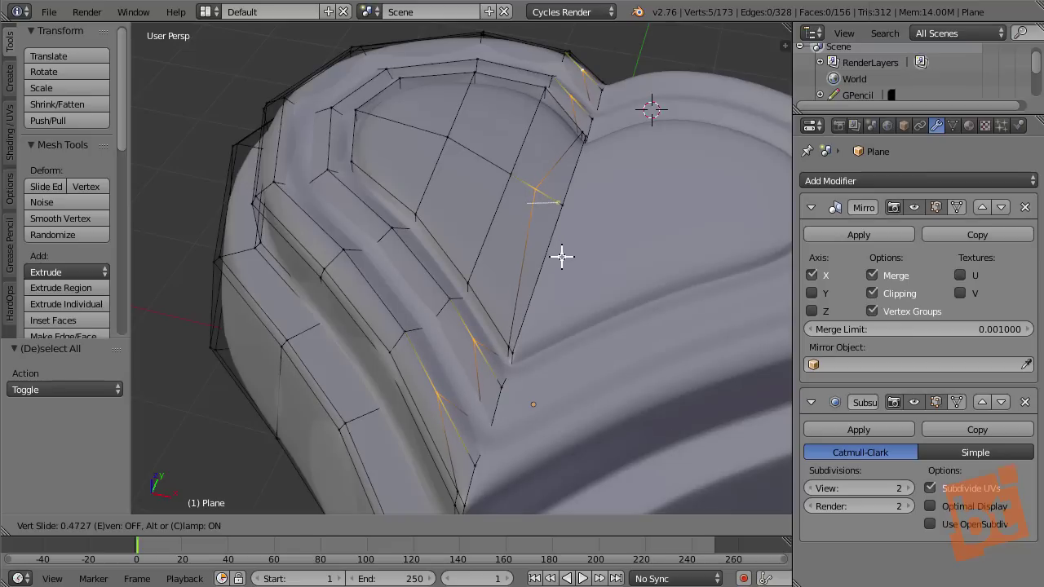
left_click(561, 256)
key("a")
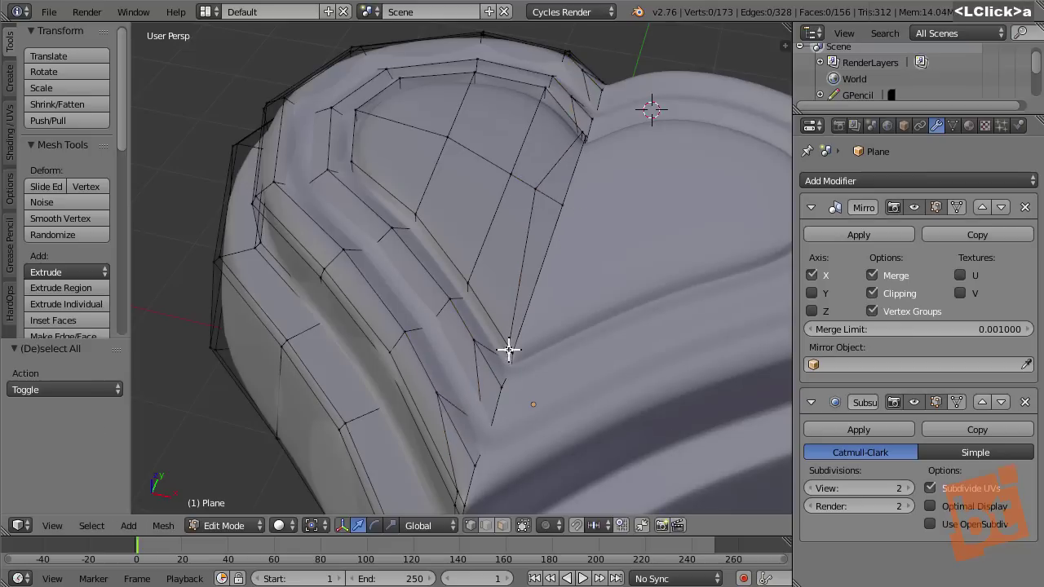
- Select the four moved ledge vertices at the tip and cleft and vertex-slide them back toward the mirror seam by about 0.3
right_click(440, 388)
right_click(475, 338, "shift")
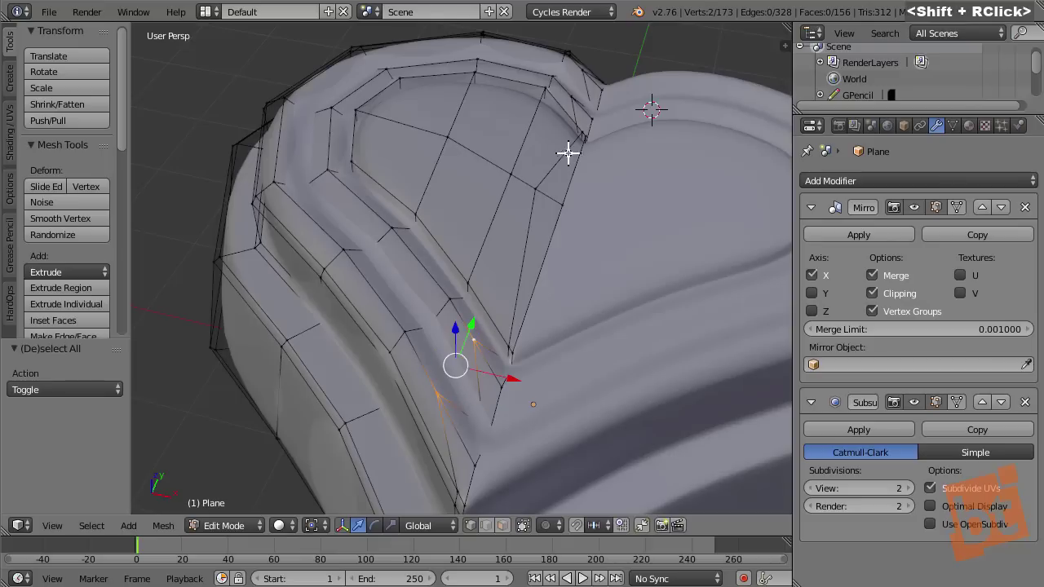
right_click(582, 77, "shift")
right_click(592, 98, "shift")
key("g")
key("g")
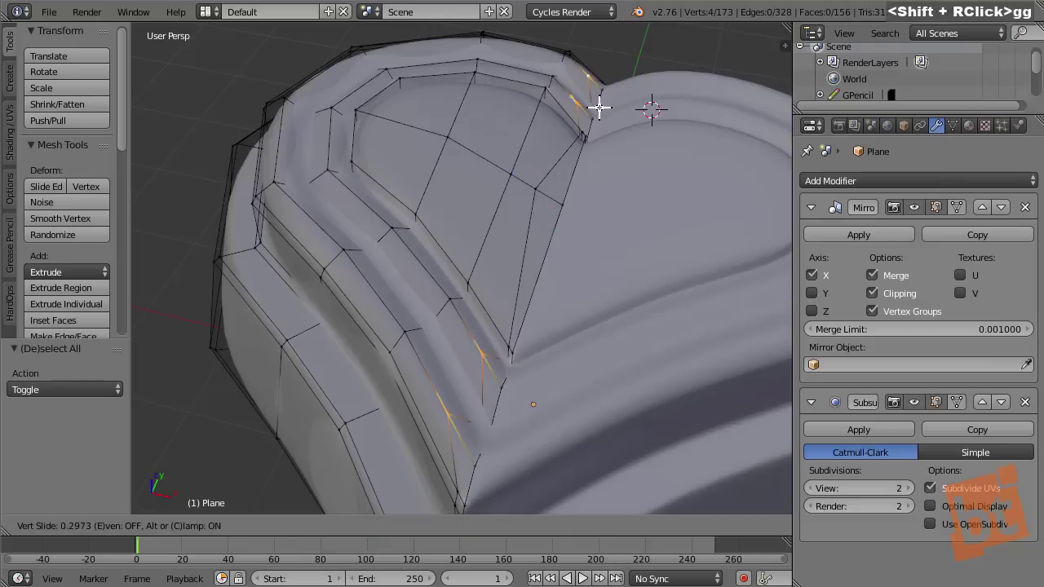
left_click(602, 112)
key("a")
- Vertex-slide the single vertex beside the seam on the upper tier's rim at the tip slightly along its edge
middle_click_drag(543, 329, 525, 305, "shift")
scroll(523, 326, "up", 2)
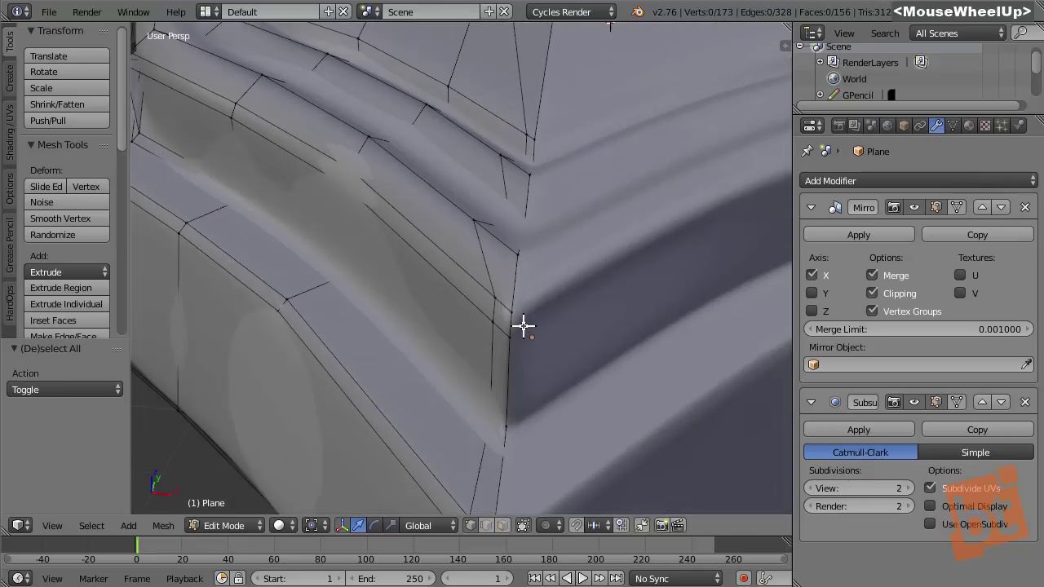
right_click(492, 298)
key("g")
key("g")
left_click(512, 302)
key("a")
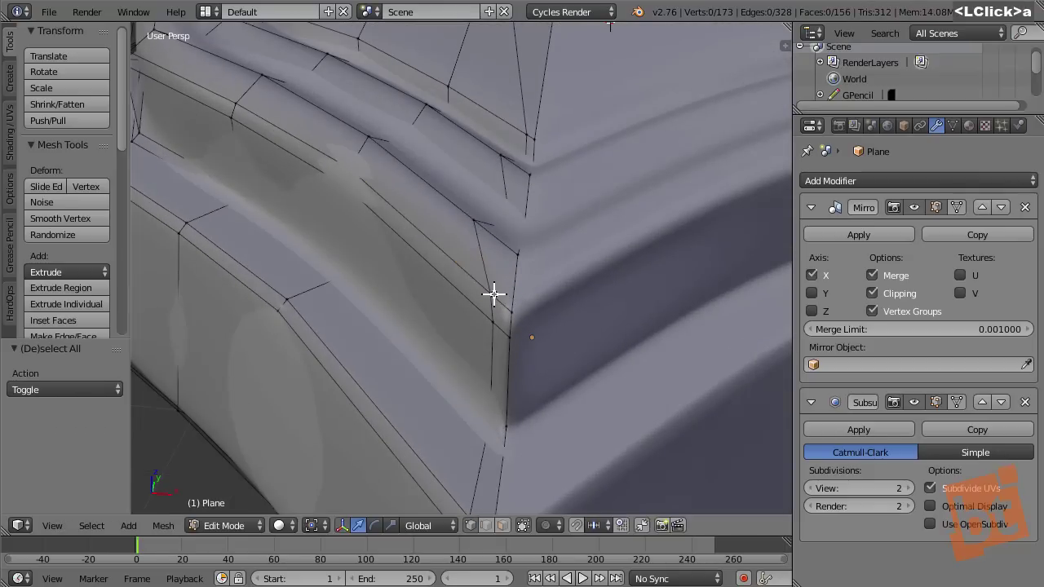
right_click(493, 300, "shift")
right_click(506, 336, "shift")
right_click(498, 314, "shift")
right_click(510, 324, "shift")
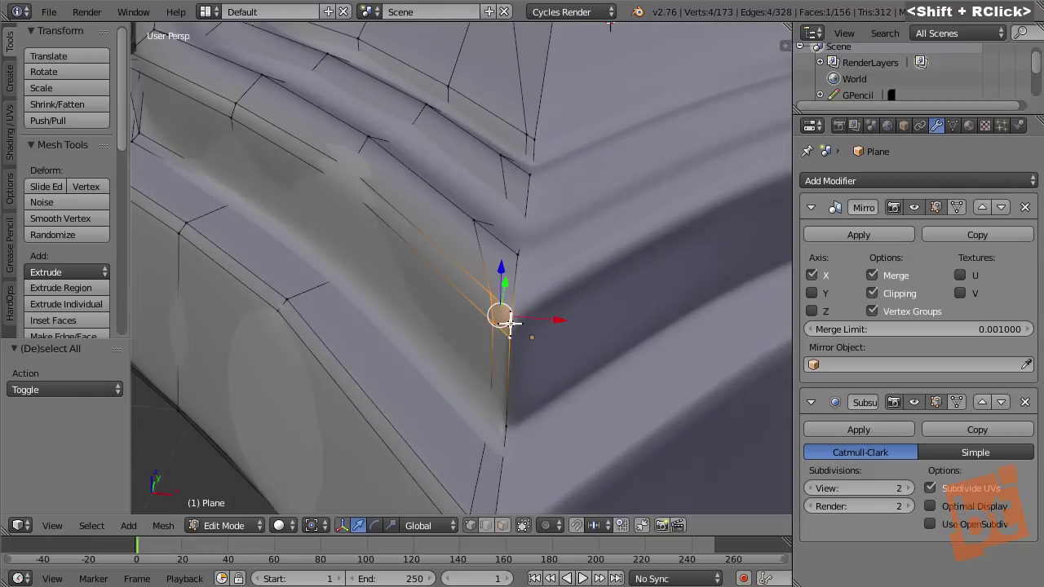
key("a")
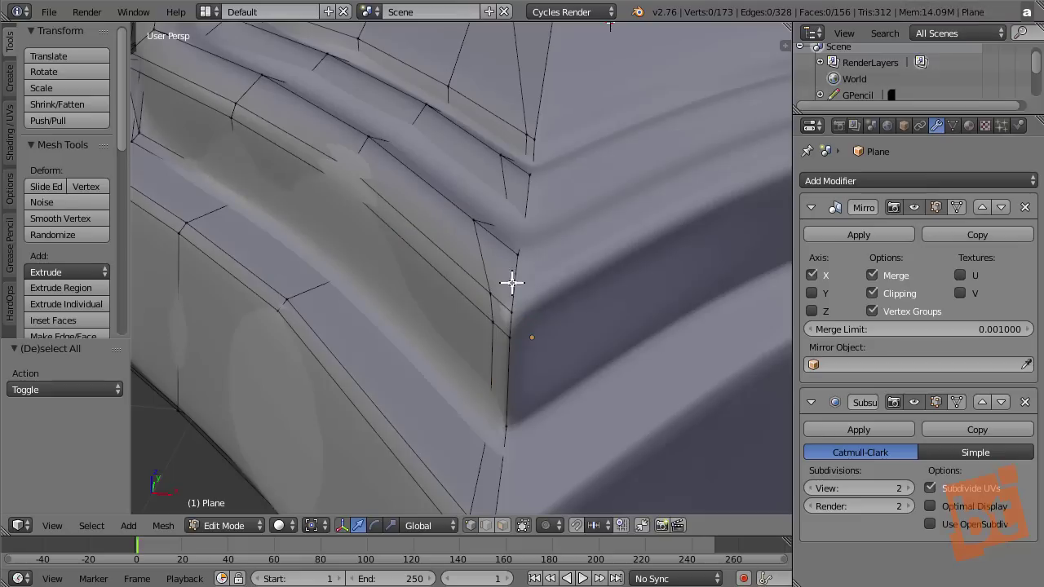
right_click(516, 254)
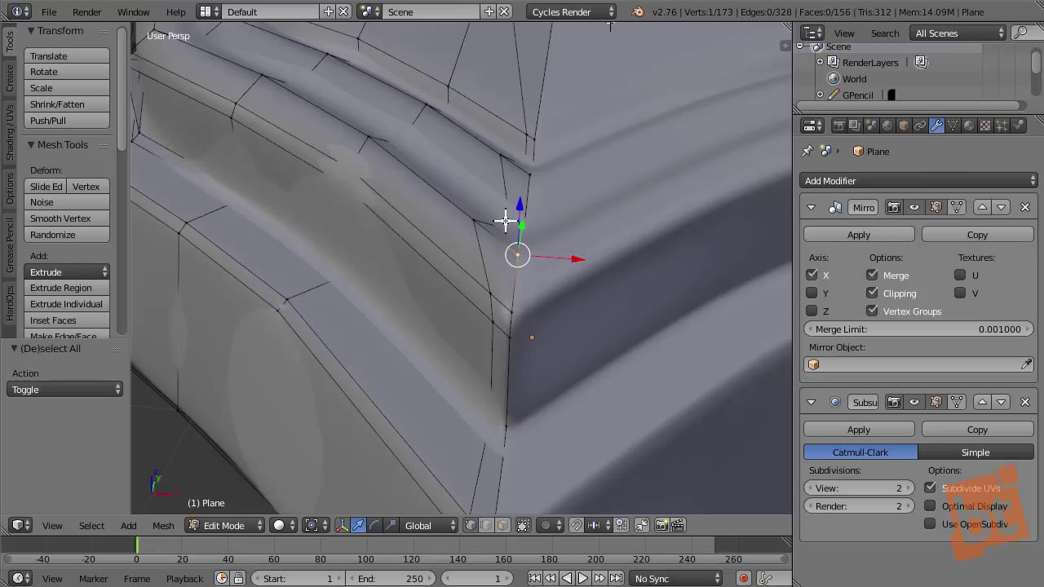
key("a")
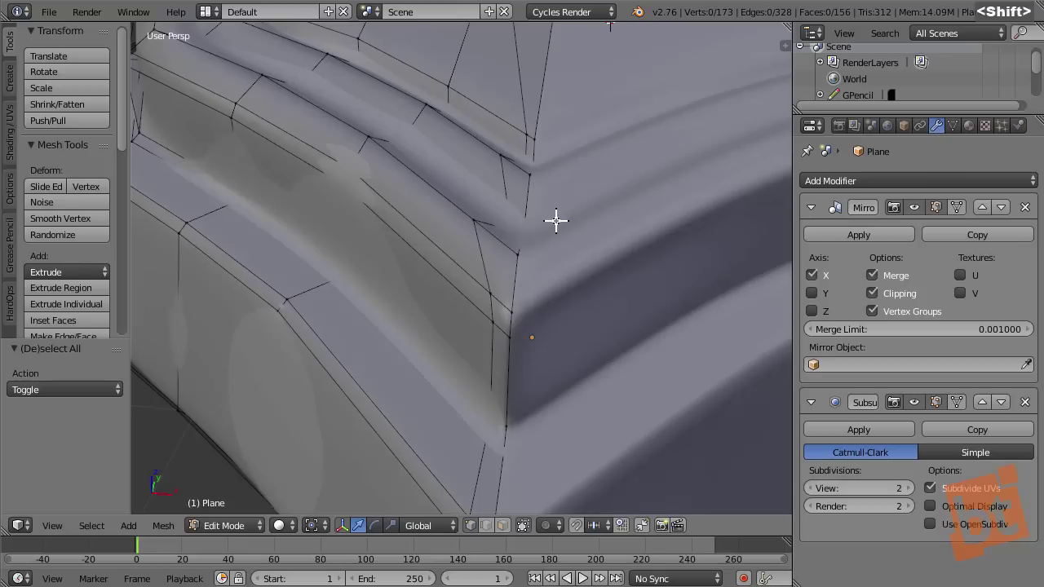
- Examine the smoothed heart's tip, cleft and ledges in object mode with nothing selected
middle_click_drag(554, 219, 536, 244, "shift")
scroll(480, 269, "down", 5)
key("Tab")
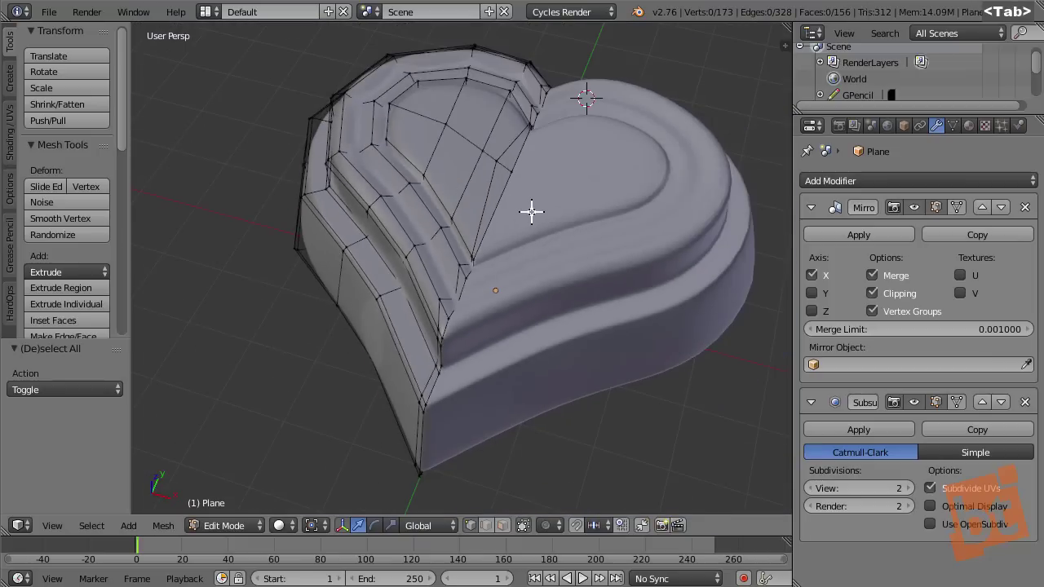
middle_click_drag(548, 263, 550, 312, "shift")
scroll(569, 265, "down", 2)
key("a")
key("a")
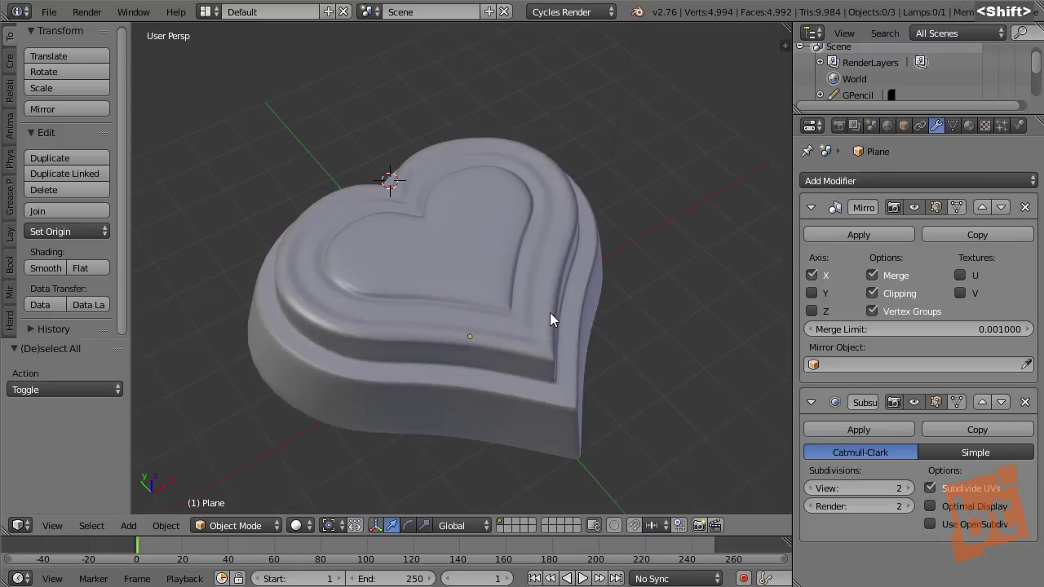
key("a")
- Add one centred horizontal loop cut around the lower tier's side wall and clear the selection
mouse_move(526, 229)
middle_mouse_down("shift")
mouse_move(523, 268)
mouse_move(525, 239)
middle_mouse_up("shift")
key("Tab")
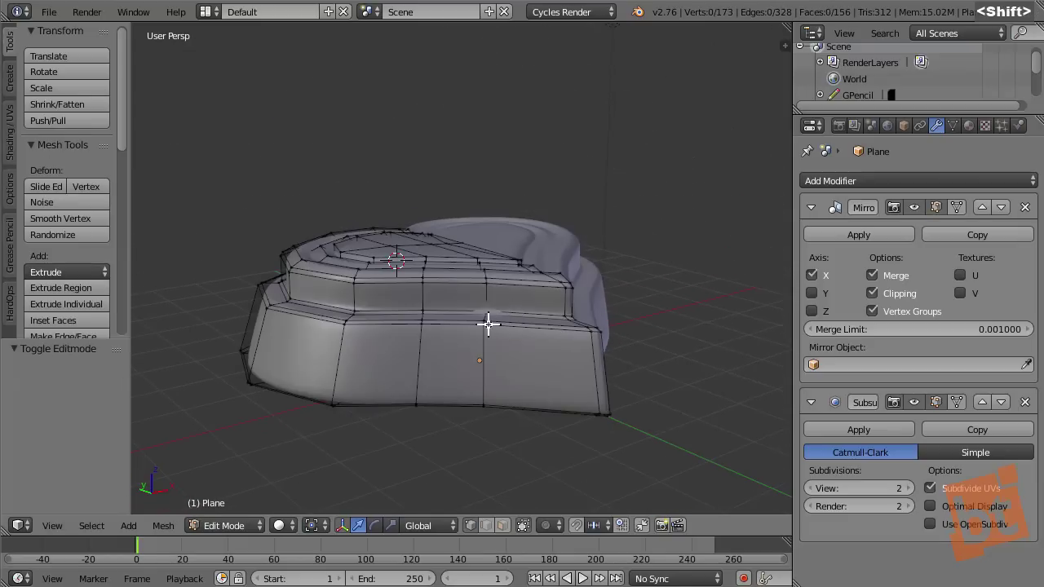
middle_click_drag(489, 321, 461, 329, "shift")
scroll(412, 326, "up", 4)
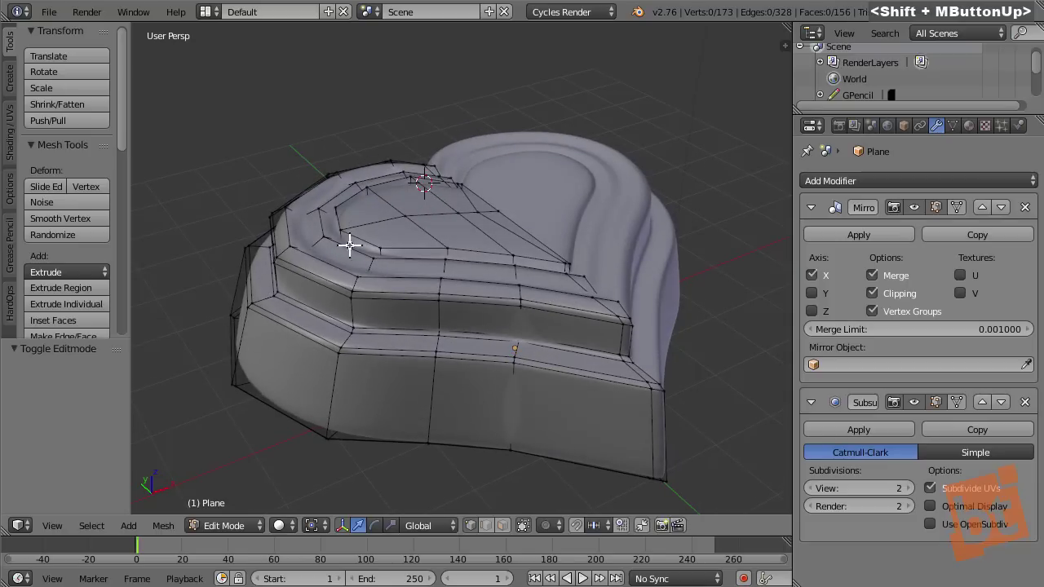
middle_click_drag(487, 380, 415, 341, "shift")
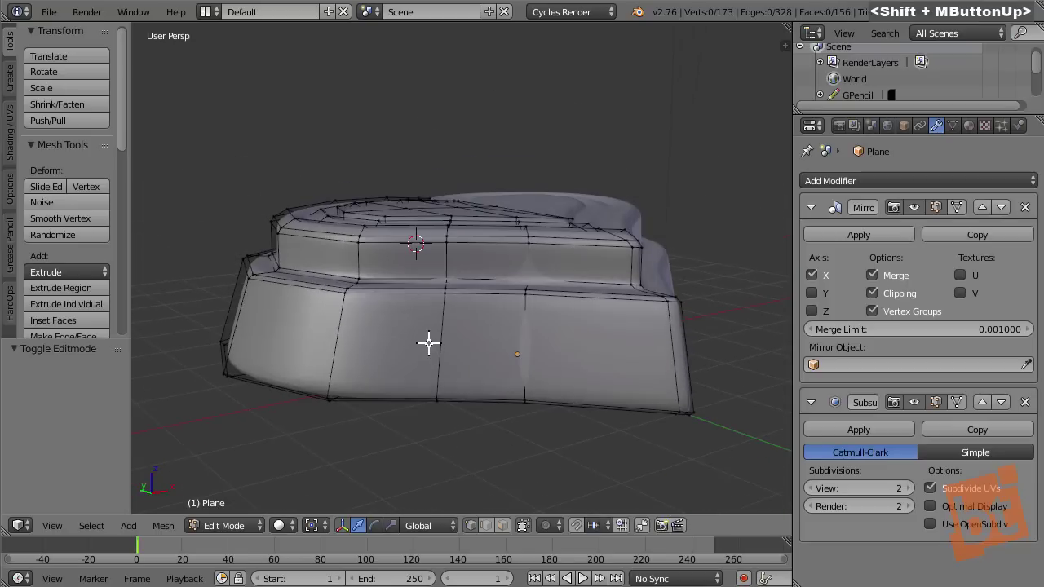
key("ctrl+r")
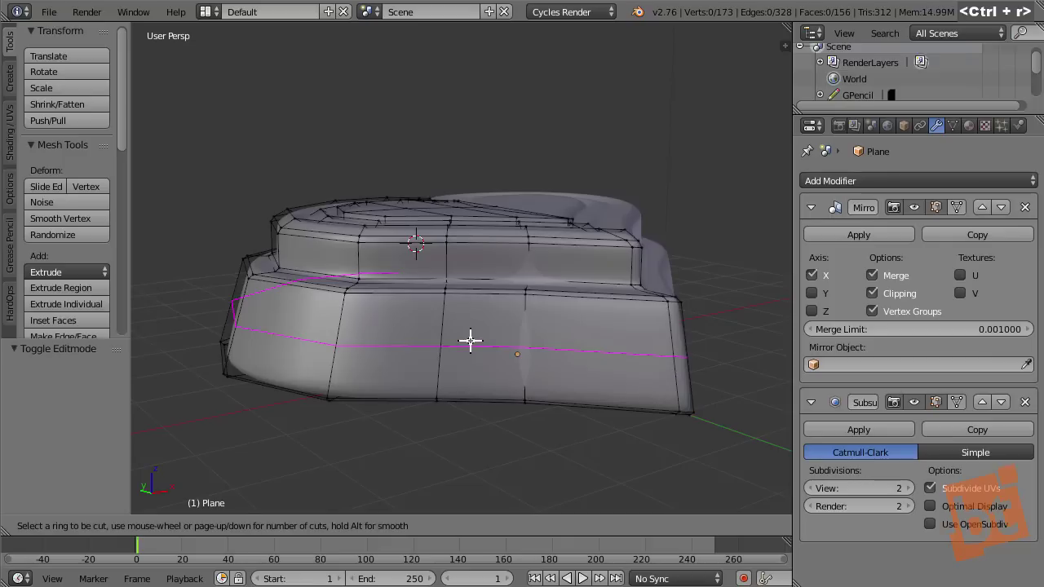
left_click(470, 341)
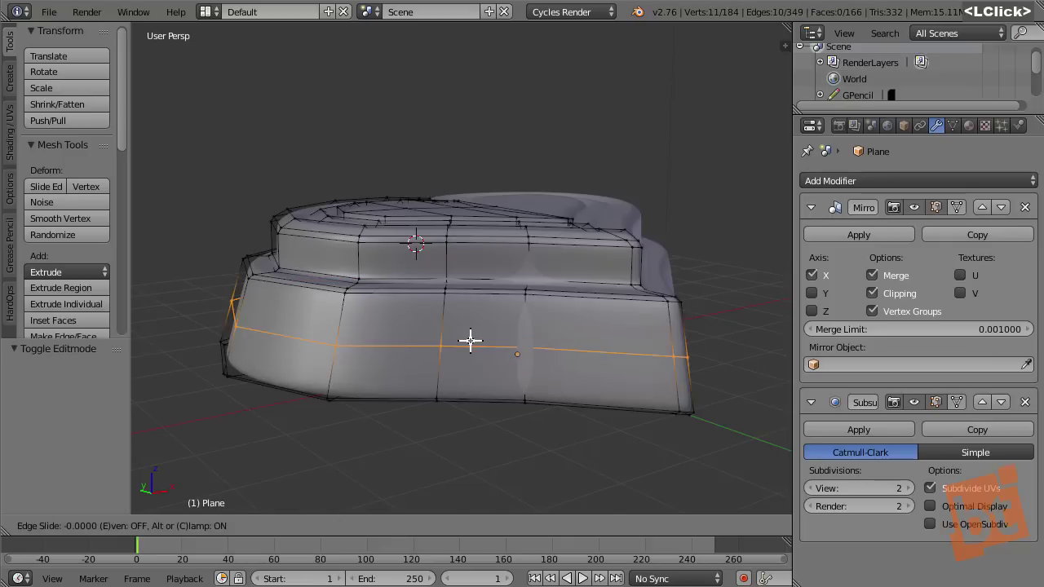
right_click(471, 342)
middle_click_drag(445, 371, 486, 373, "shift")
key("a")
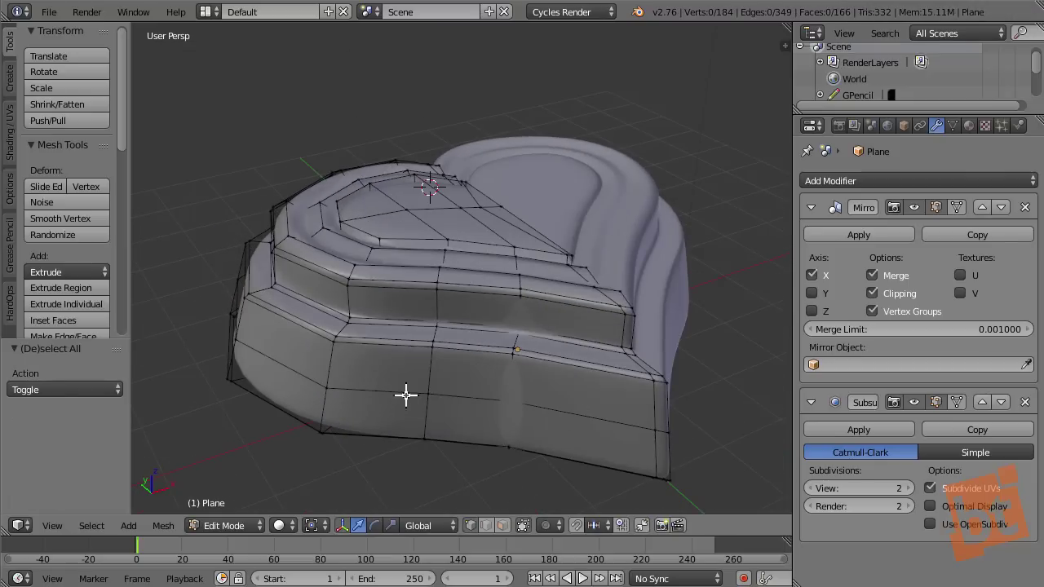
- Show the heart's mesh in edit mode as a wireframe seen straight from the top, and enable proportional editing
key("Tab")
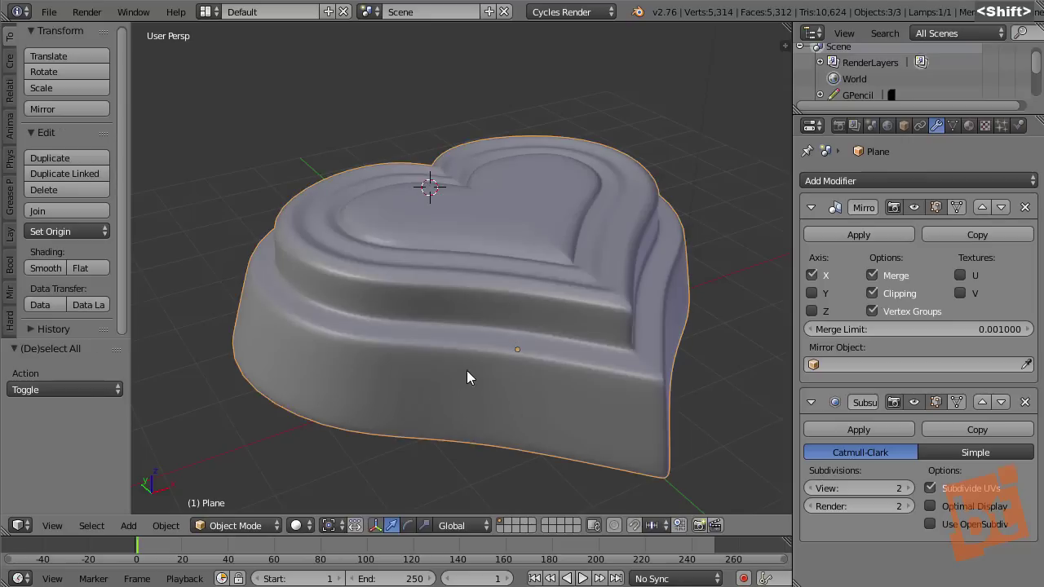
middle_click_drag(467, 370, 479, 346, "shift")
scroll(476, 353, "down", 1)
right_click(476, 302)
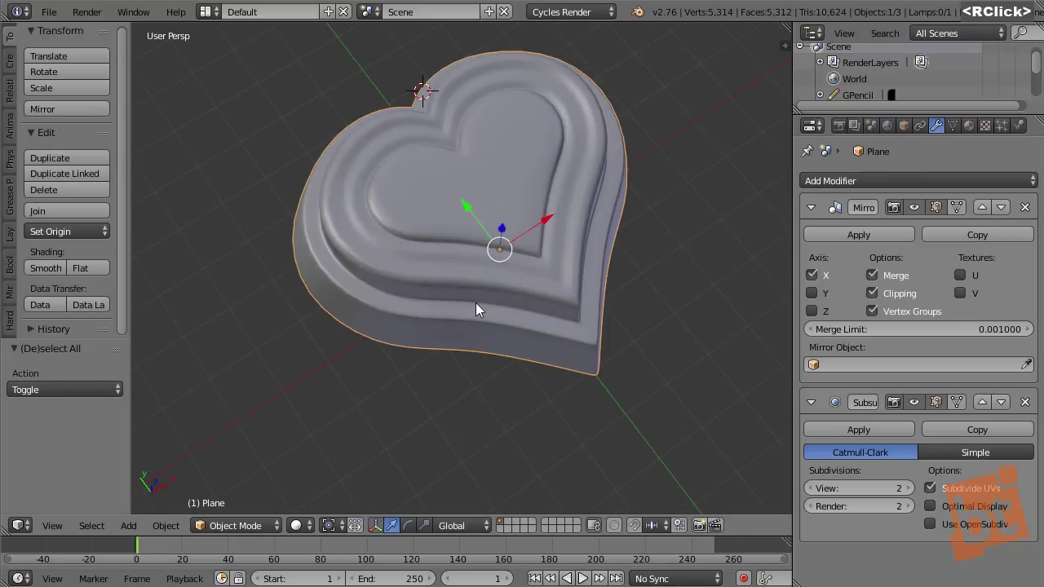
key("KP_7")
key("Tab")
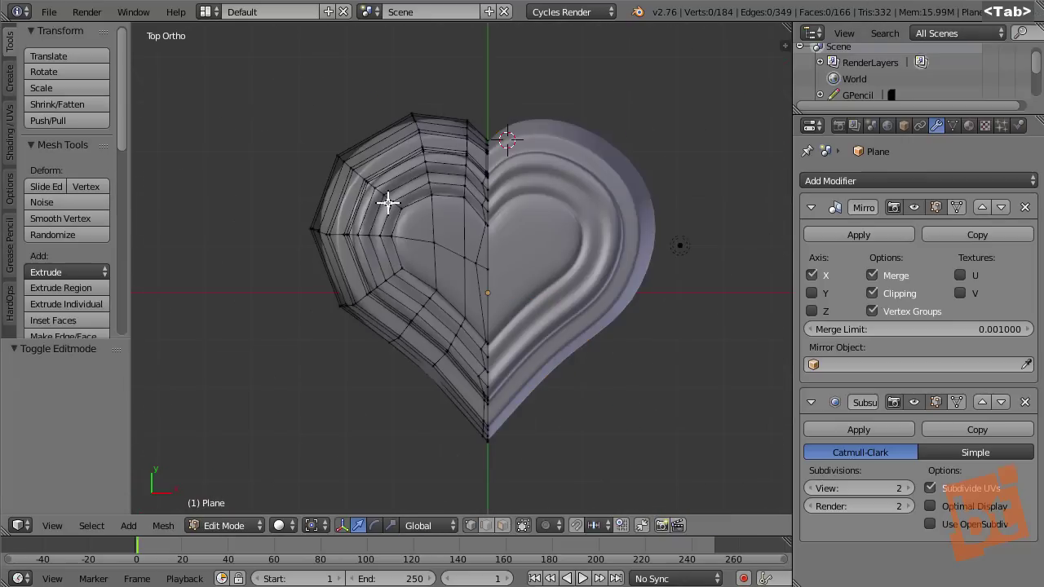
scroll(388, 203, "up", 2)
middle_click_drag(409, 247, 349, 200, "shift")
scroll(334, 183, "down", 1)
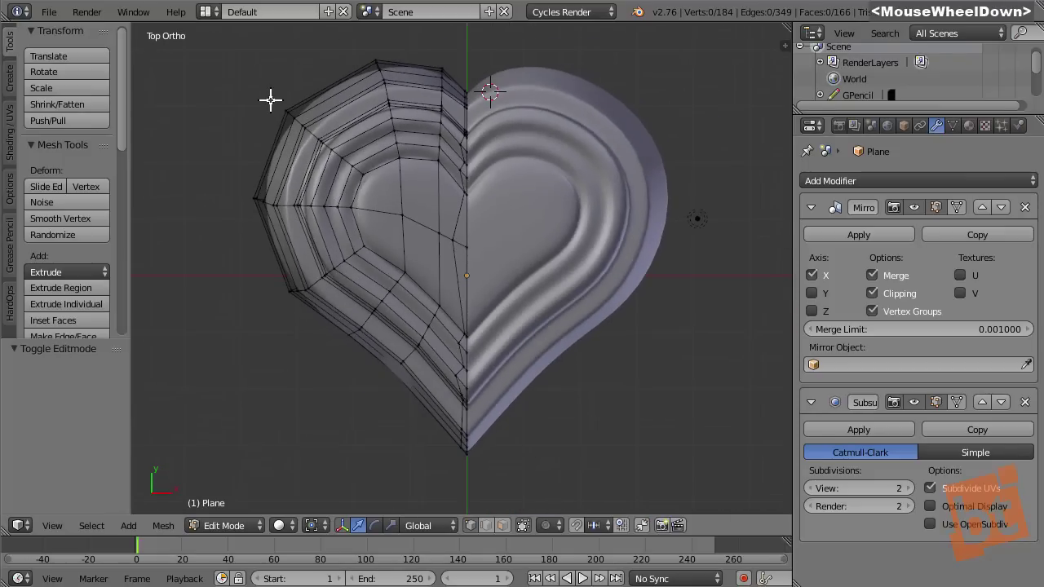
key("z")
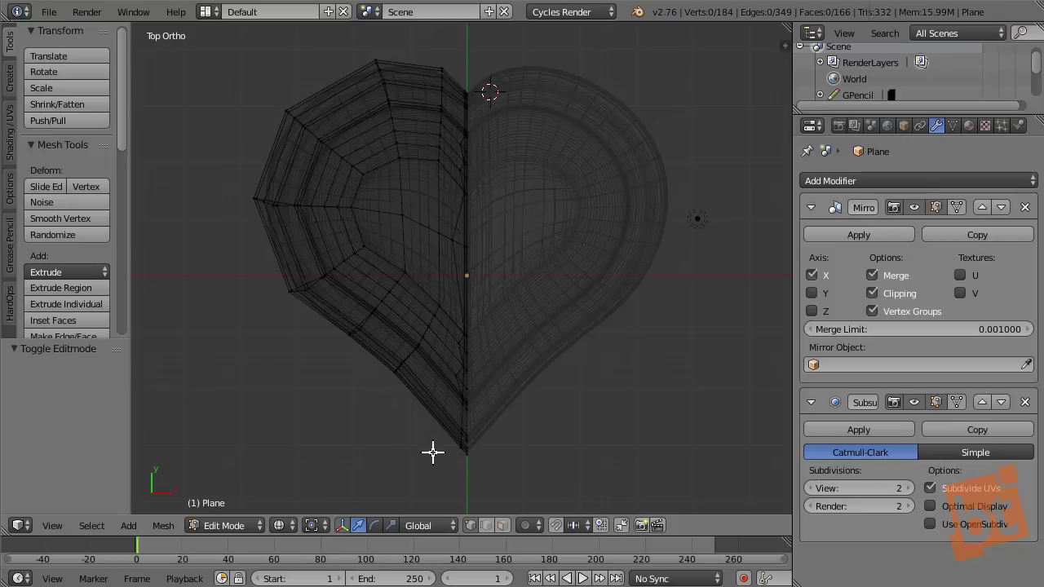
left_click(529, 524)
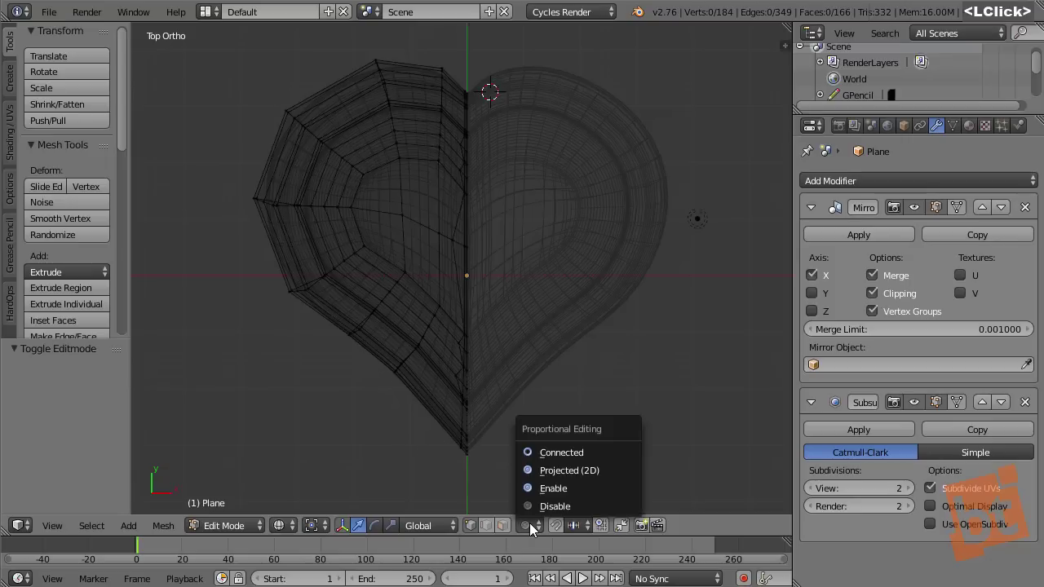
left_click(569, 488)
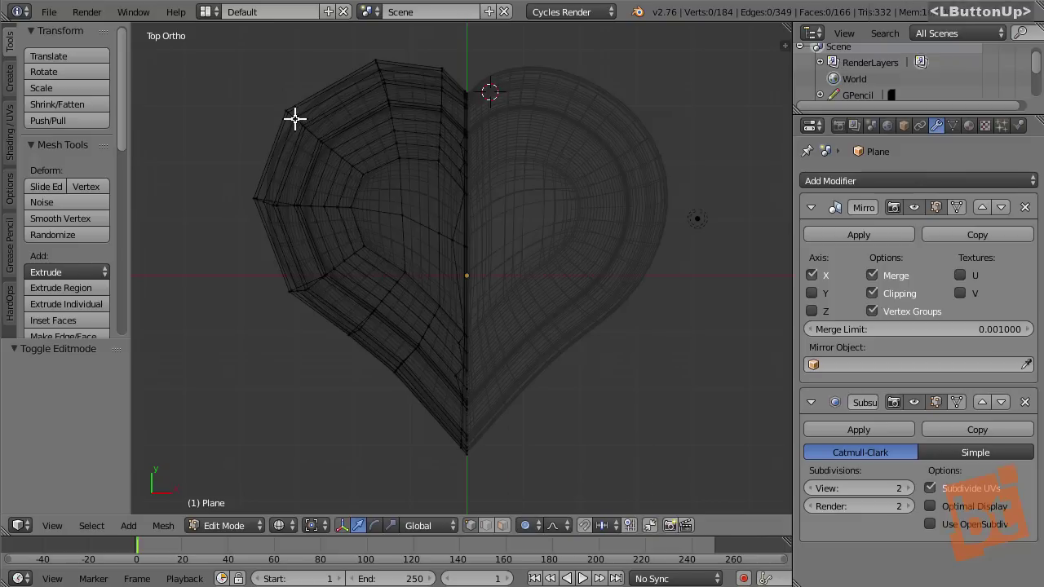
- Move the vertex column on the lobe's upper outer corner about 0.13 outward with proportional size 4.18, and clear the selection
mouse_move(277, 91)
left_mouse_down("ctrl")
mouse_move(268, 98)
mouse_move(301, 140)
mouse_move(367, 184)
mouse_move(368, 154)
mouse_move(299, 104)
left_mouse_up("ctrl")
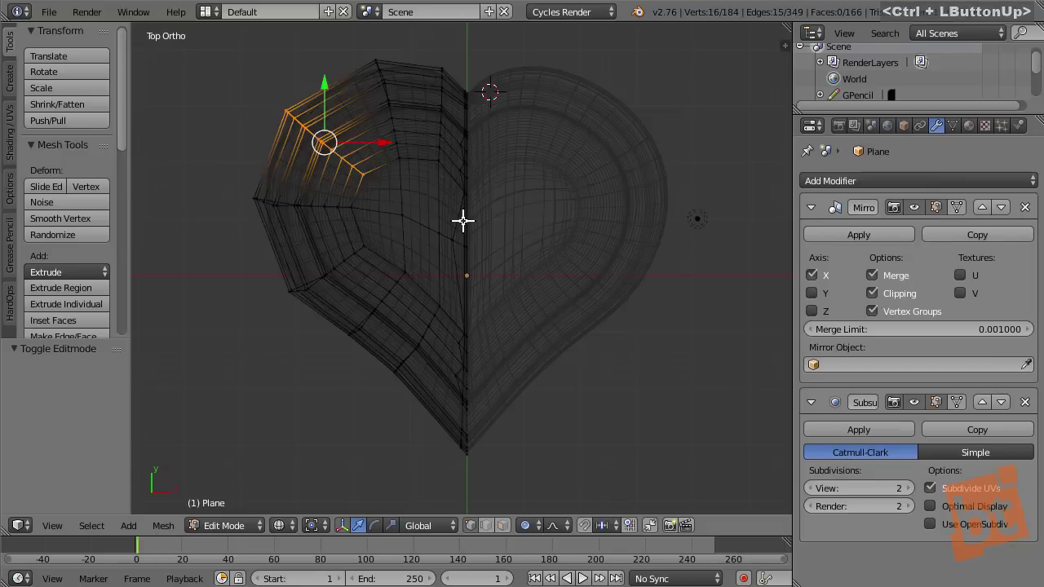
key("g")
scroll(461, 216, "down", 3)
scroll(461, 216, "down", 5)
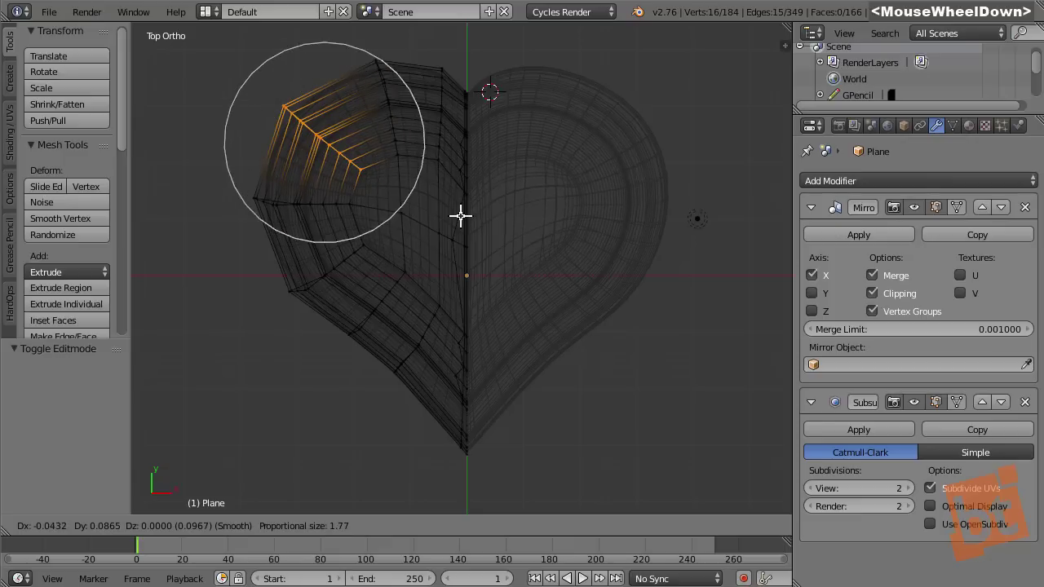
scroll(461, 216, "up", 1)
scroll(461, 216, "down", 2)
scroll(461, 217, "up", 2)
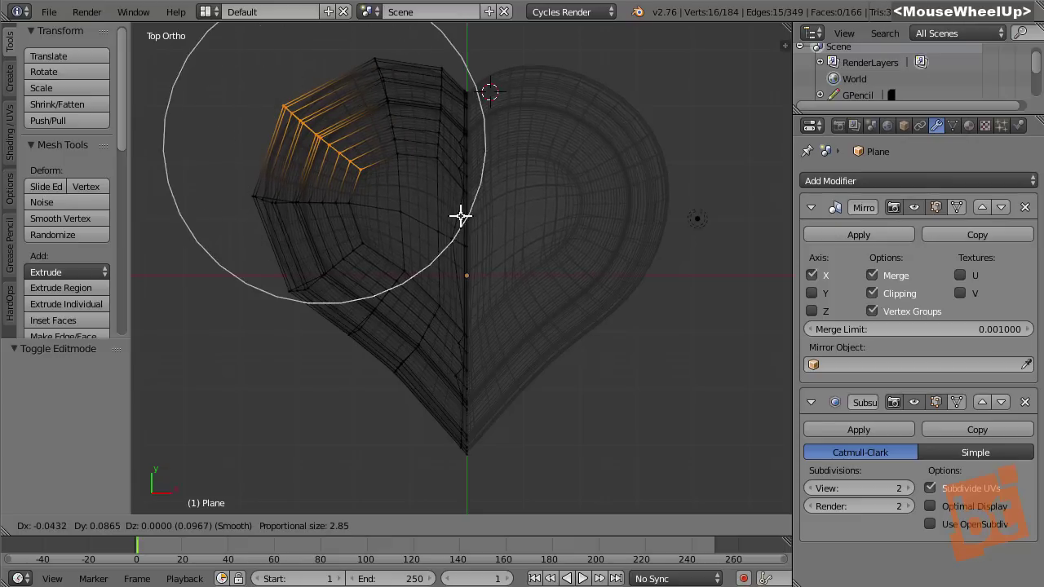
scroll(459, 215, "down", 4)
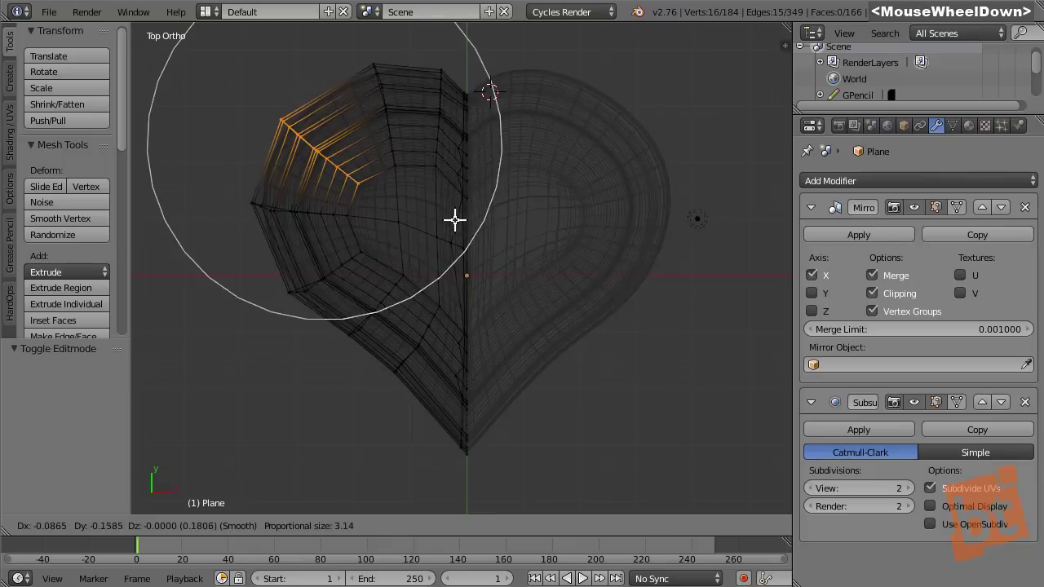
scroll(446, 215, "down", 3)
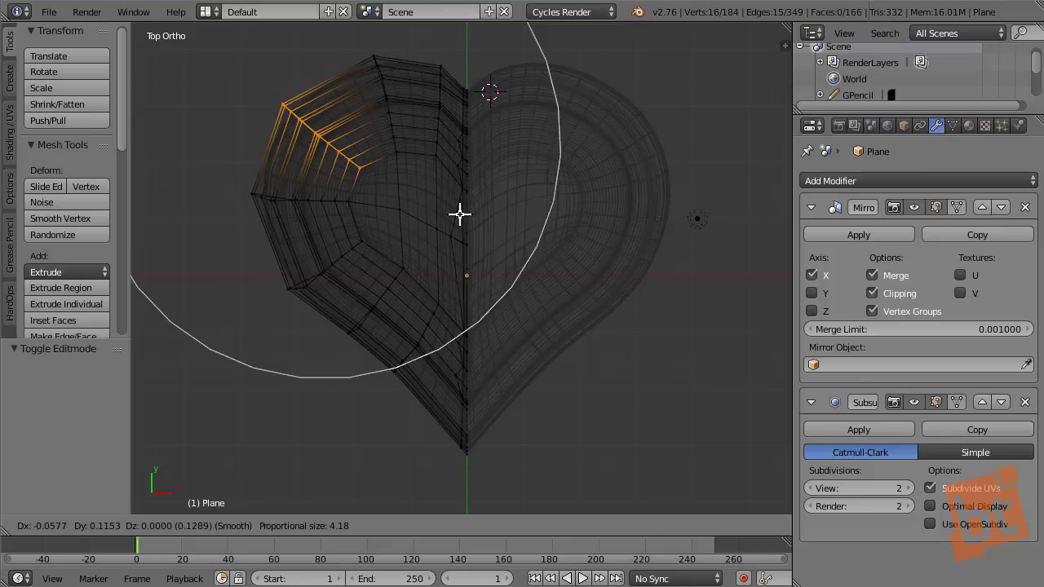
left_click(459, 212)
key("a")
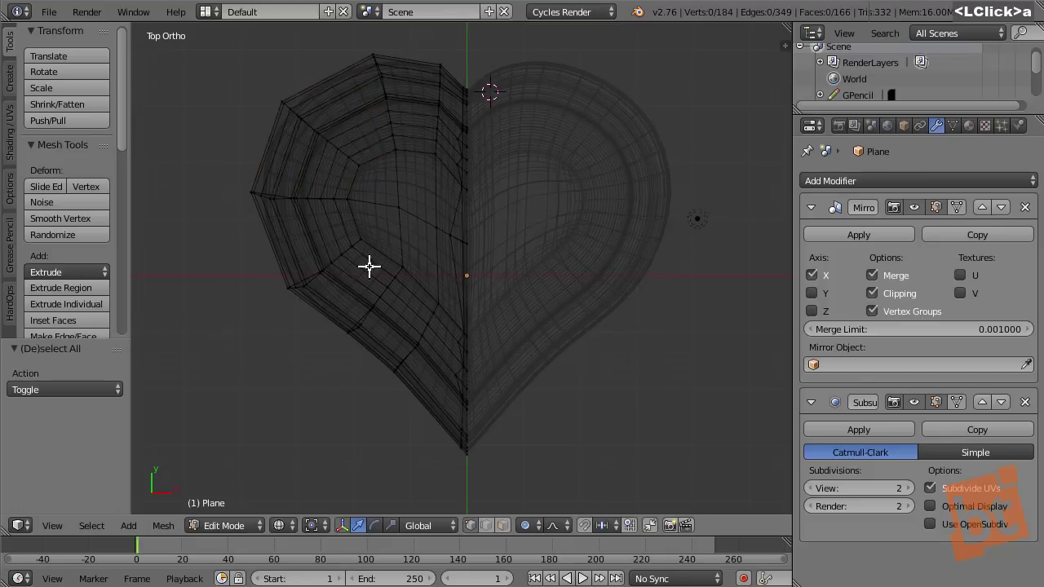
- Select the vertices at the lobe's lower outer corner and move them about 0.28 down and outward with proportional size 4.18
left_click_drag(248, 259, 329, 321)
key("g")
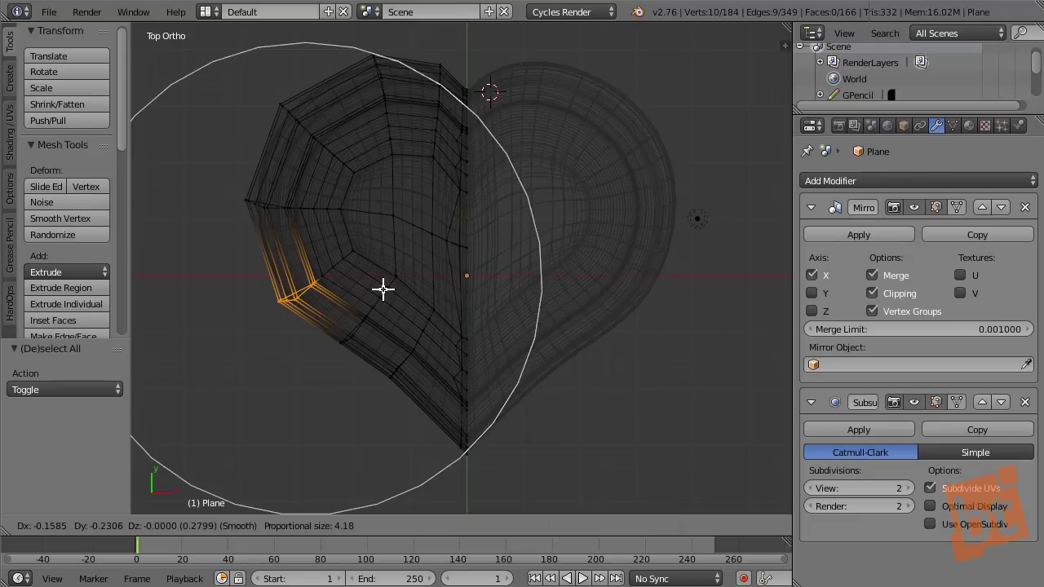
left_click(389, 279)
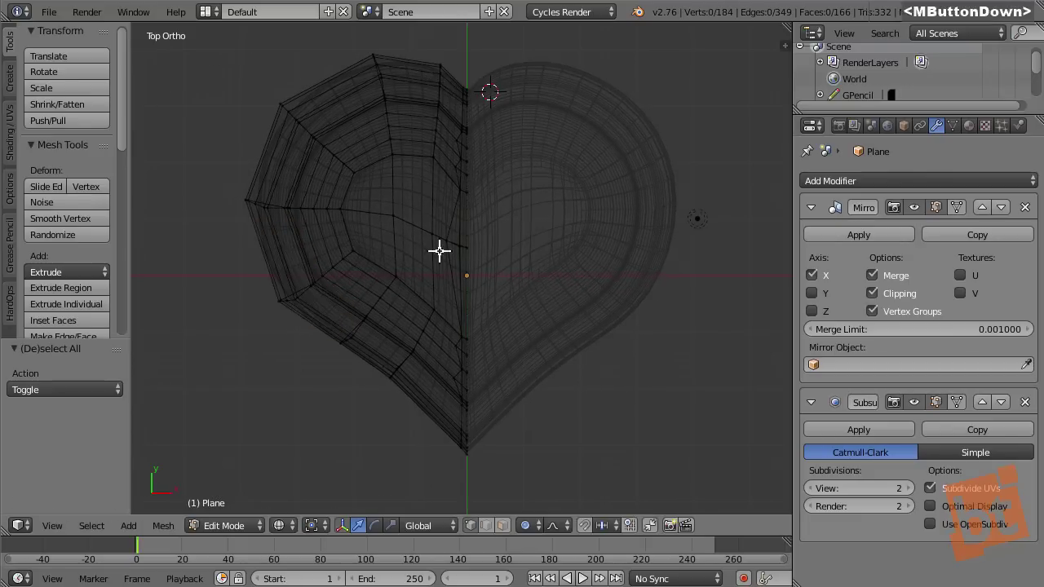
- Return to solid-shaded object mode, check the reshaped heart in perspective and select it
key("Tab")
mouse_move(438, 249)
middle_mouse_down()
mouse_move(457, 262)
mouse_move(433, 280)
mouse_move(458, 244)
mouse_move(432, 271)
middle_mouse_up()
key("z")
scroll(457, 244, "down", 1)
key("a")
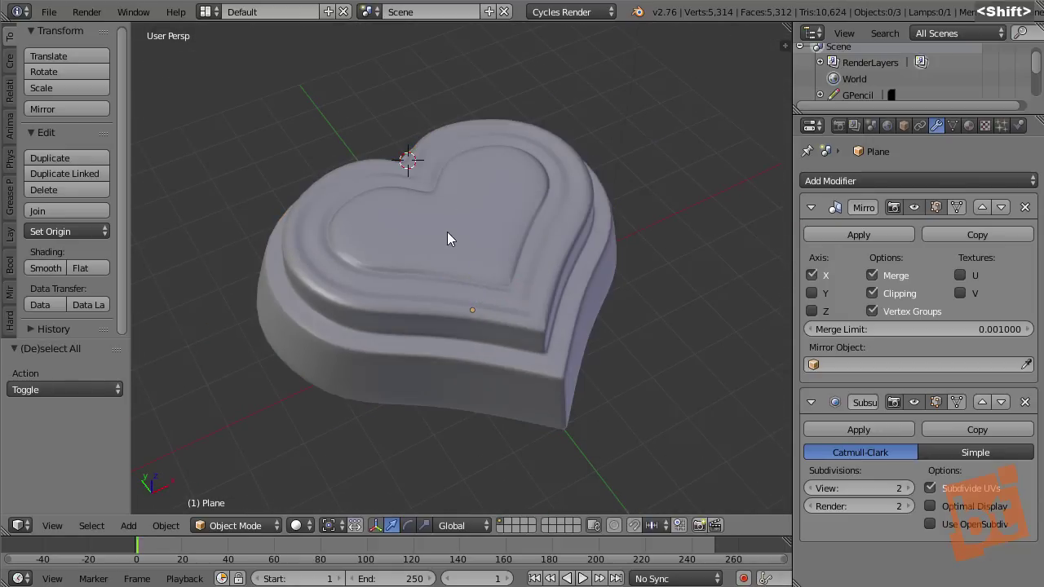
middle_click_drag(447, 233, 448, 268, "shift")
right_click(342, 274)
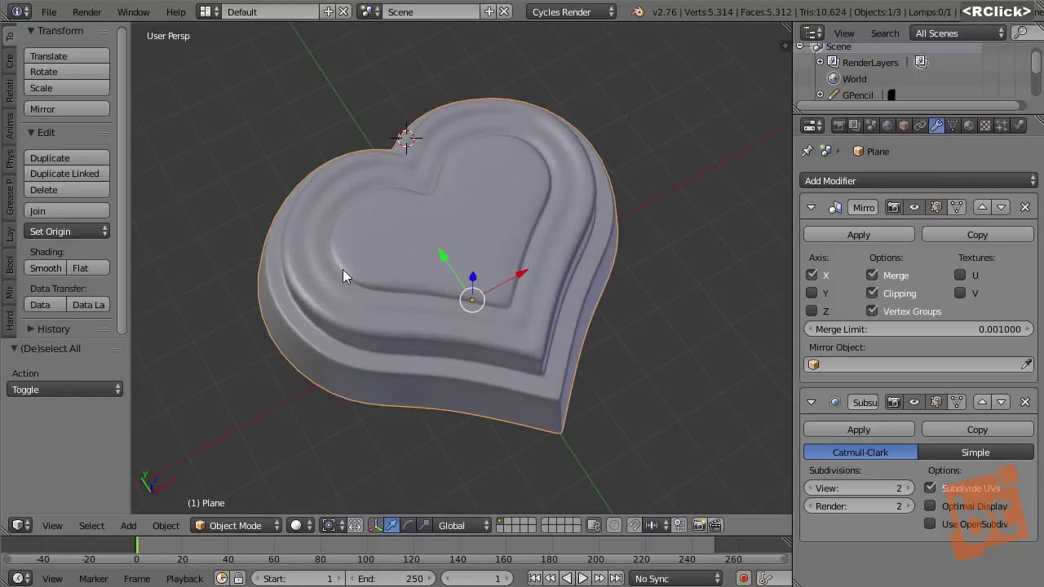
- Try subdivision level 3 for both view and render on the heart's curved edge, and restore both to 2
scroll(342, 270, "up", 5)
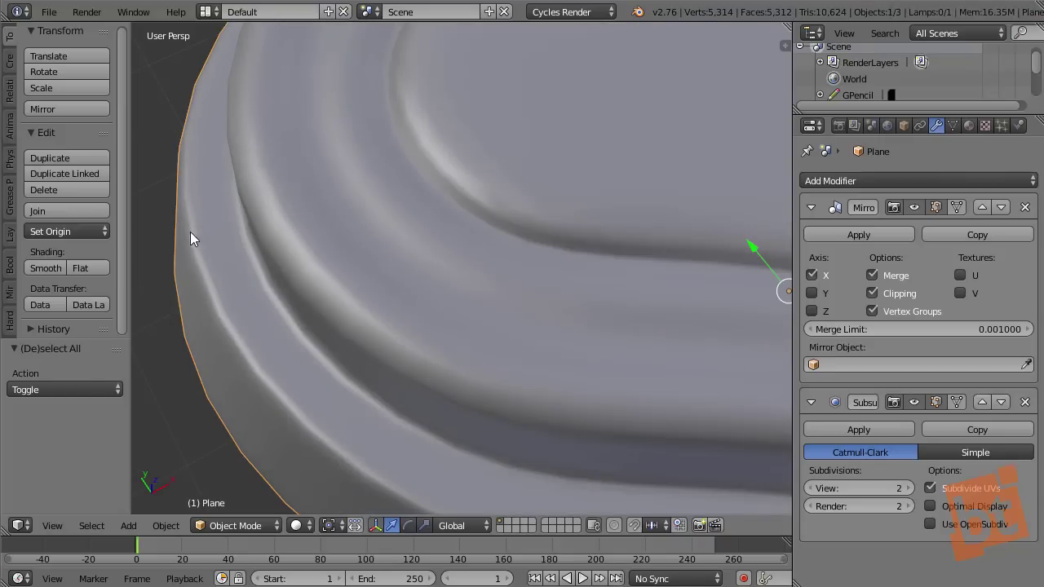
left_click(910, 488)
left_click(909, 506)
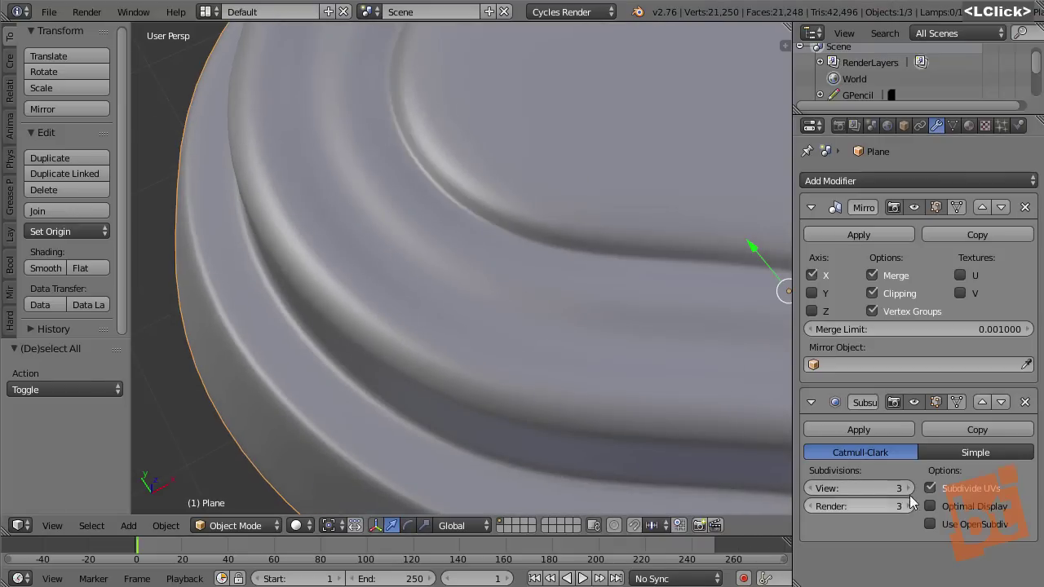
left_click(810, 489)
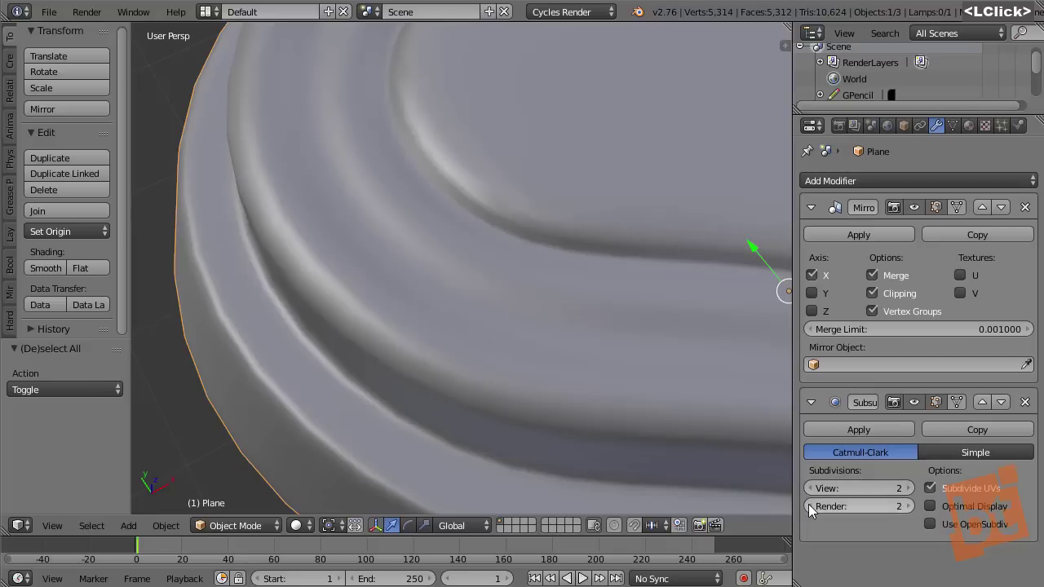
- Examine the finished heart's outline, ledges, cleft and tip from several angles, leaving nothing selected
middle_click_drag(521, 209, 504, 235)
scroll(406, 227, "down", 5)
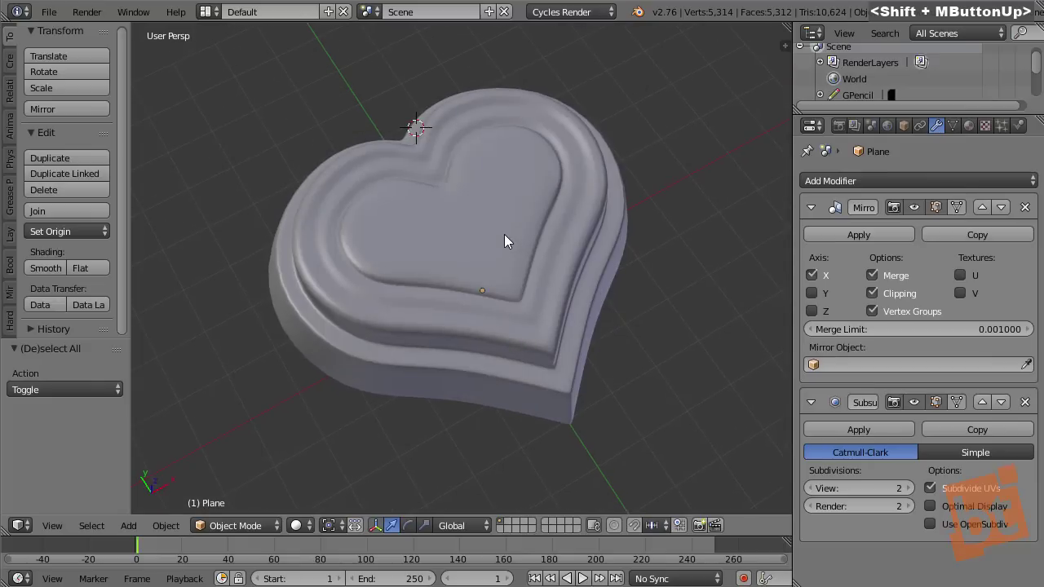
middle_click_drag(494, 175, 506, 262, "shift")
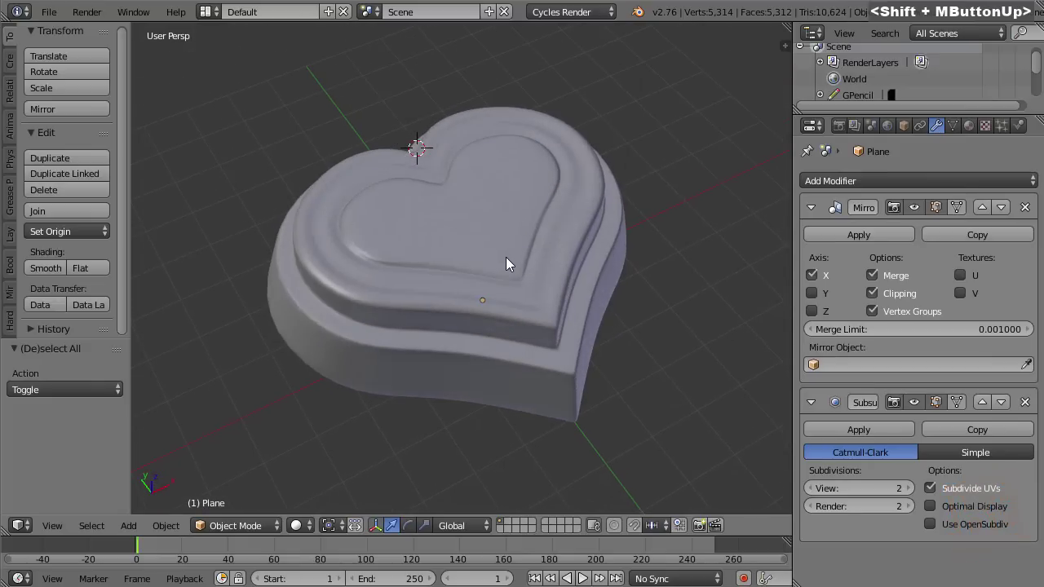
right_click(578, 349)
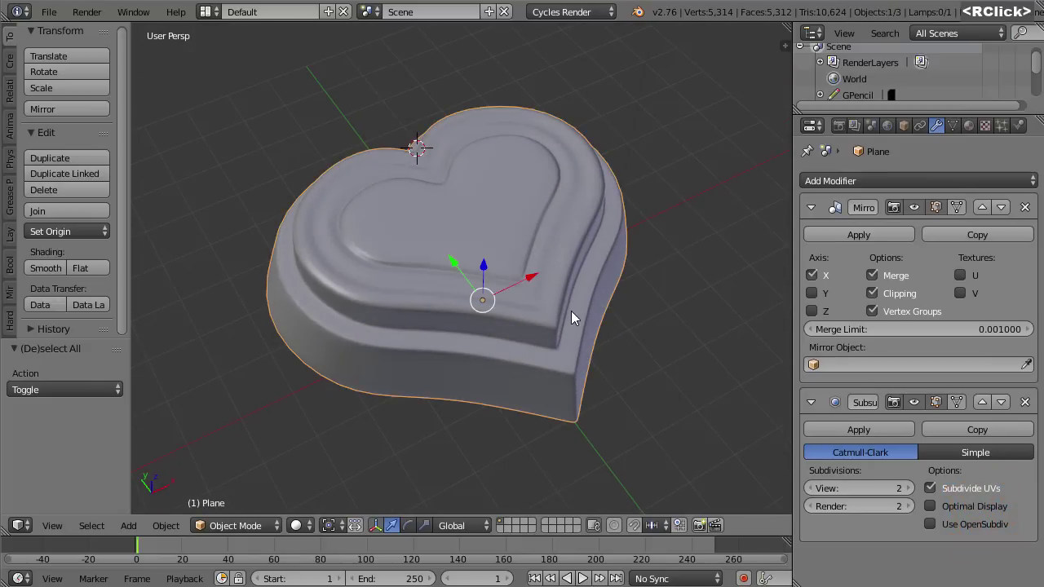
right_click(541, 272)
key("a")
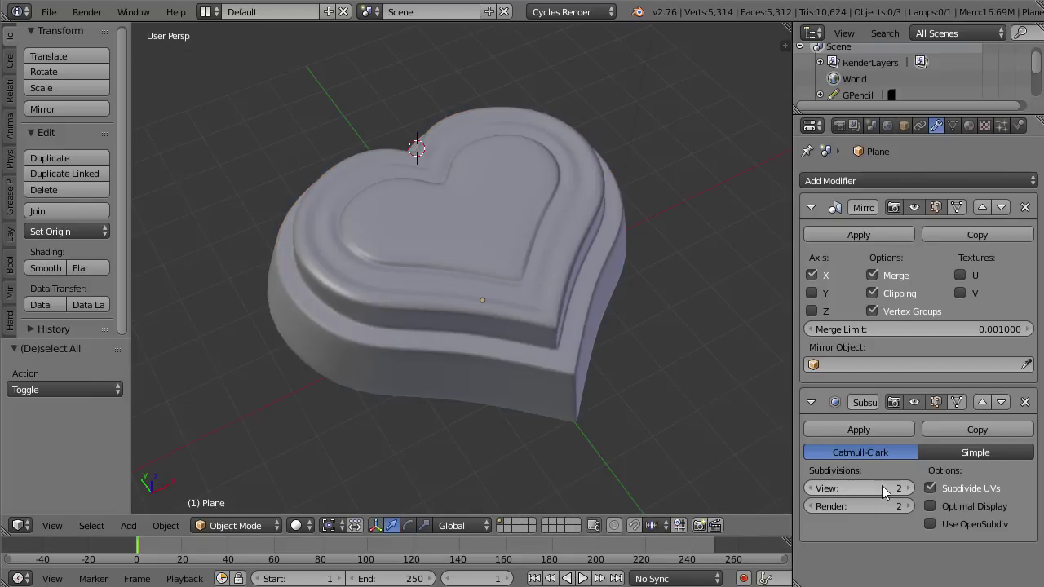
middle_click_drag(583, 341, 526, 270, "shift")
key("a")
right_click(527, 269)
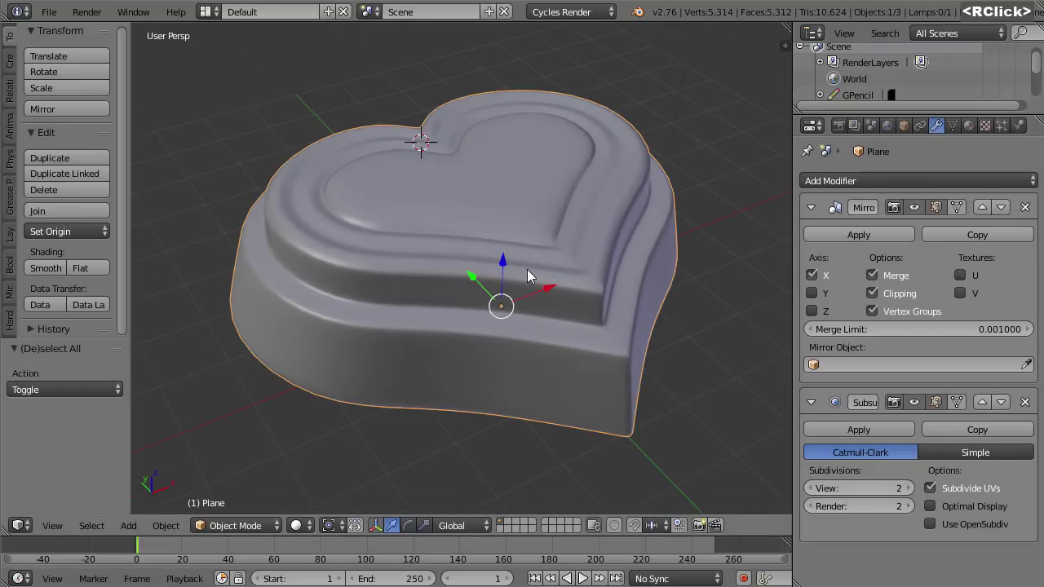
key("a")
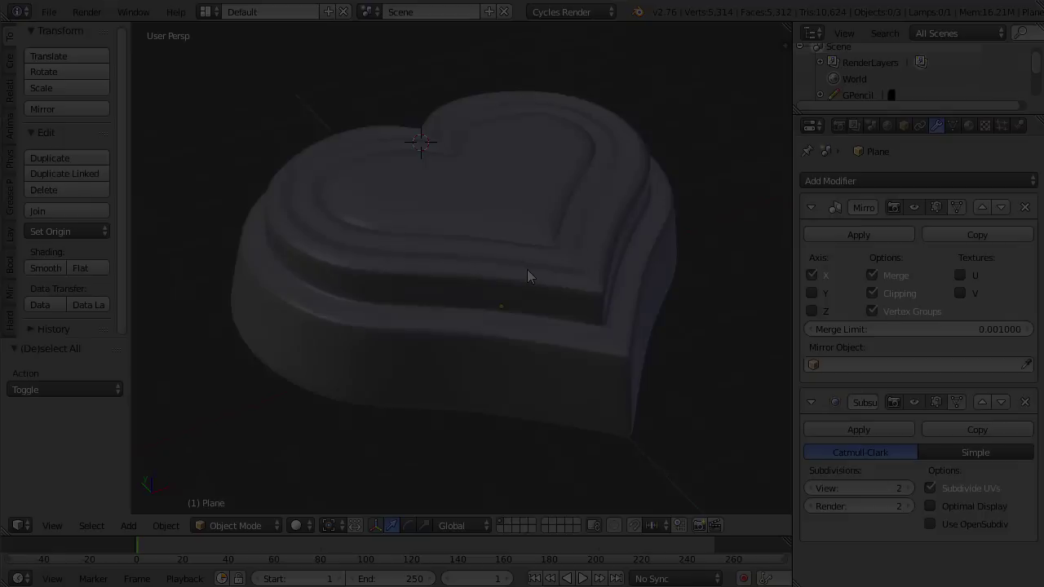